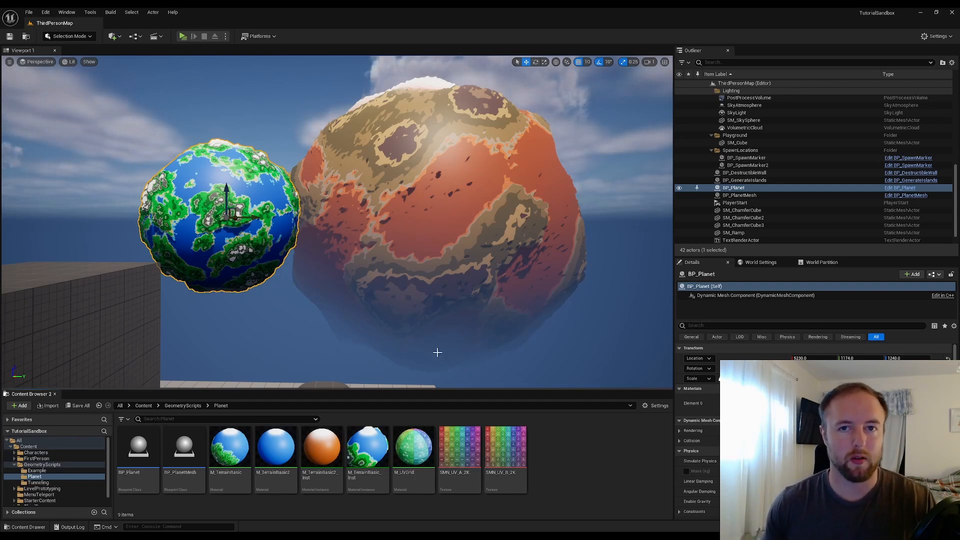
# Create a material instance from the M_TerrainBasic2 material
pyautogui.click(279, 452)
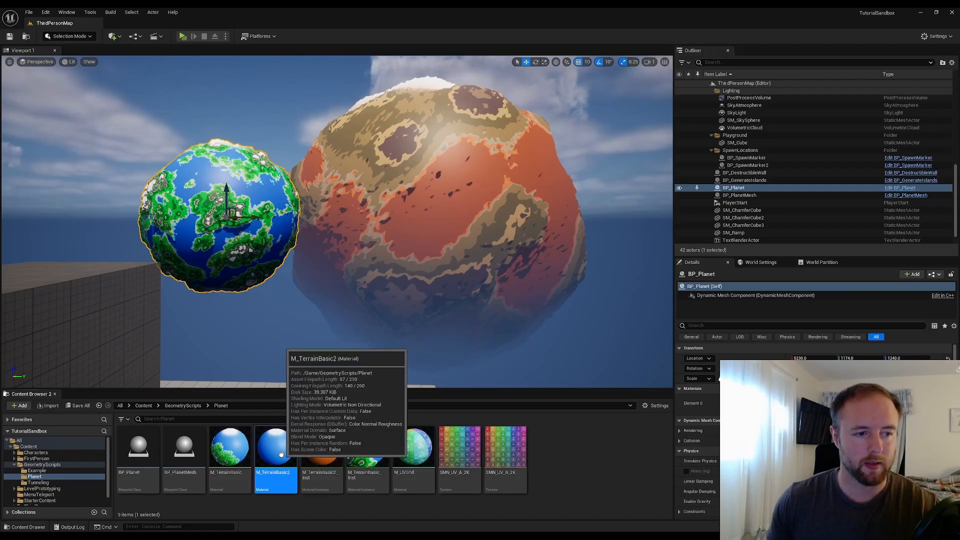
pyautogui.rightClick(281, 454)
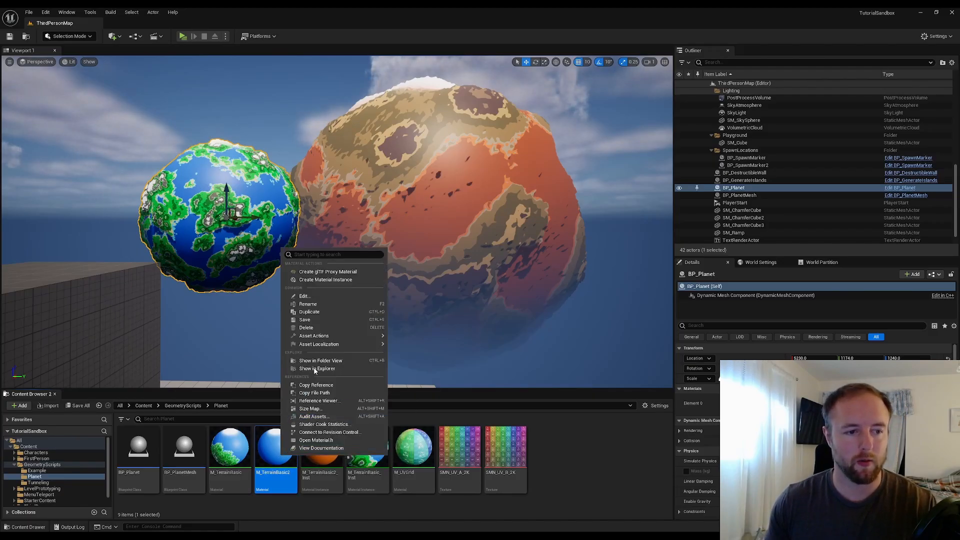
pyautogui.click(339, 282)
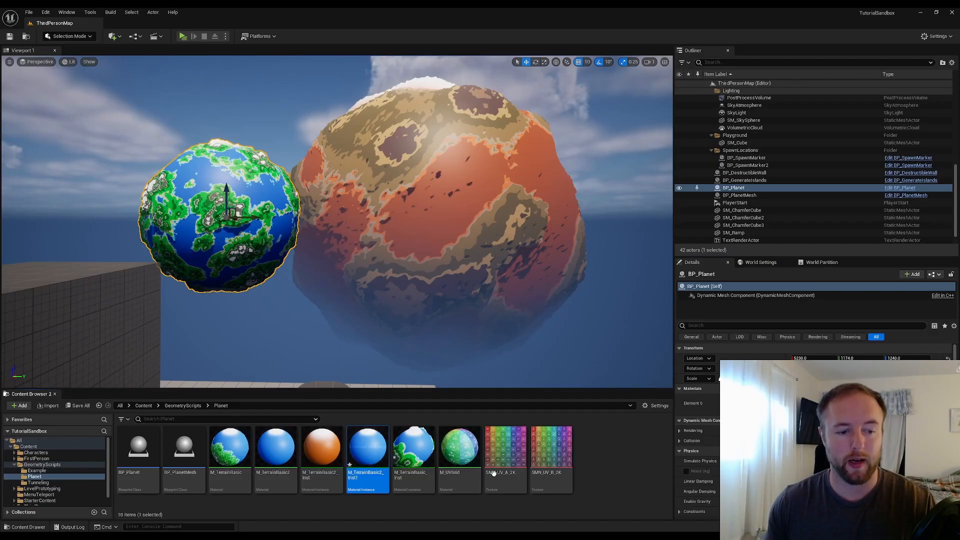
# Apply the new M_TerrainBasic2_Inst1 material instance to the larger planet mesh
pyautogui.doubleClick(382, 457)
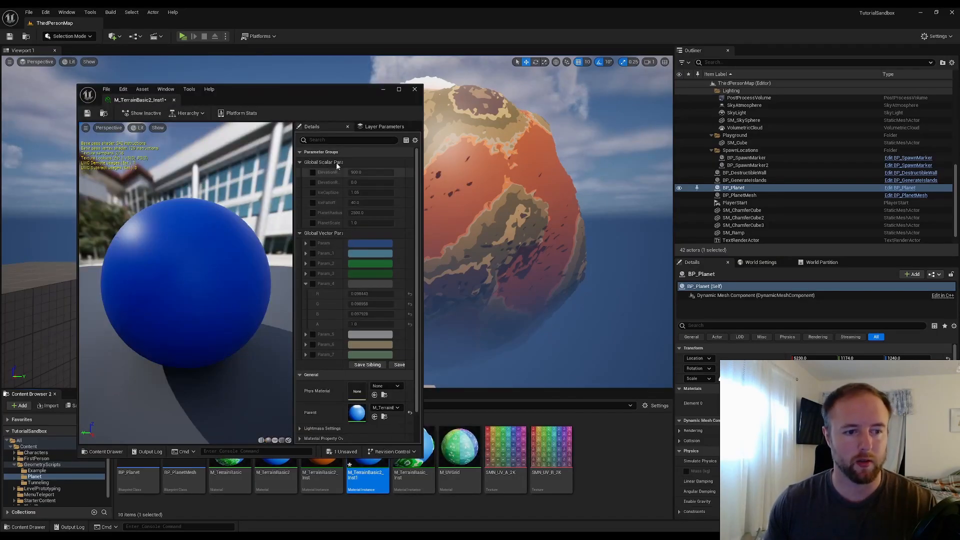
pyautogui.moveTo(334, 95); pyautogui.dragTo(358, 95)
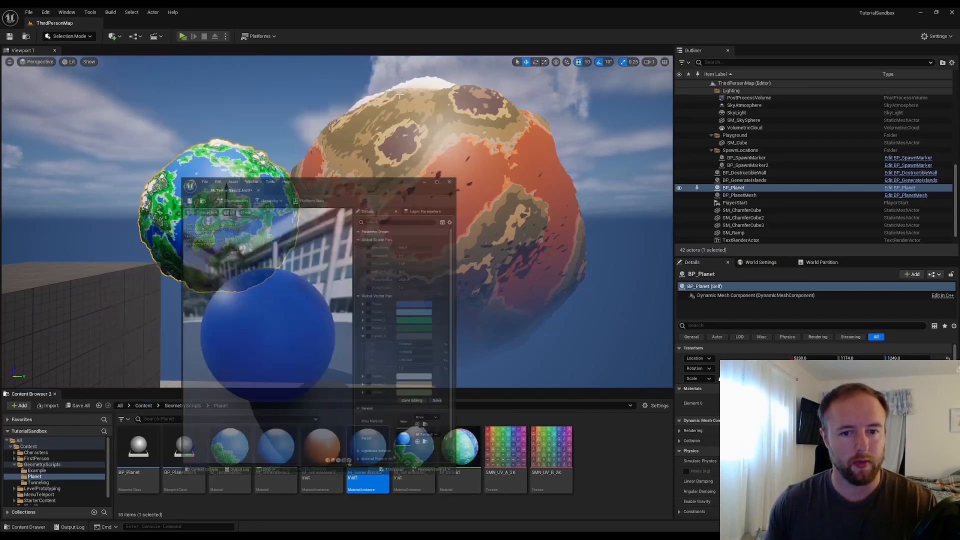
pyautogui.moveTo(378, 463); pyautogui.dragTo(425, 200)
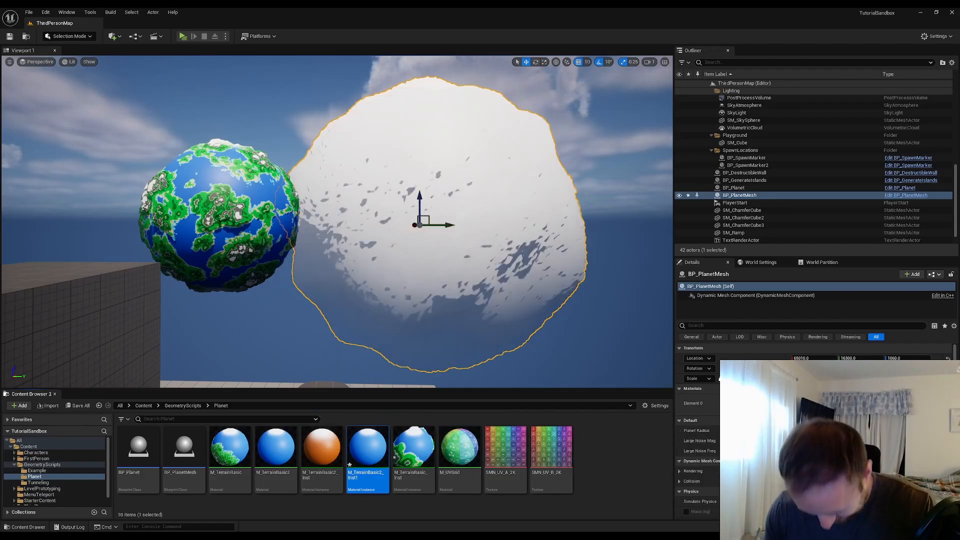
# Open the M_TerrainBasic2_Inst1 and M_TerrainBasic2_Inst material instances side by side
pyautogui.doubleClick(360, 468)
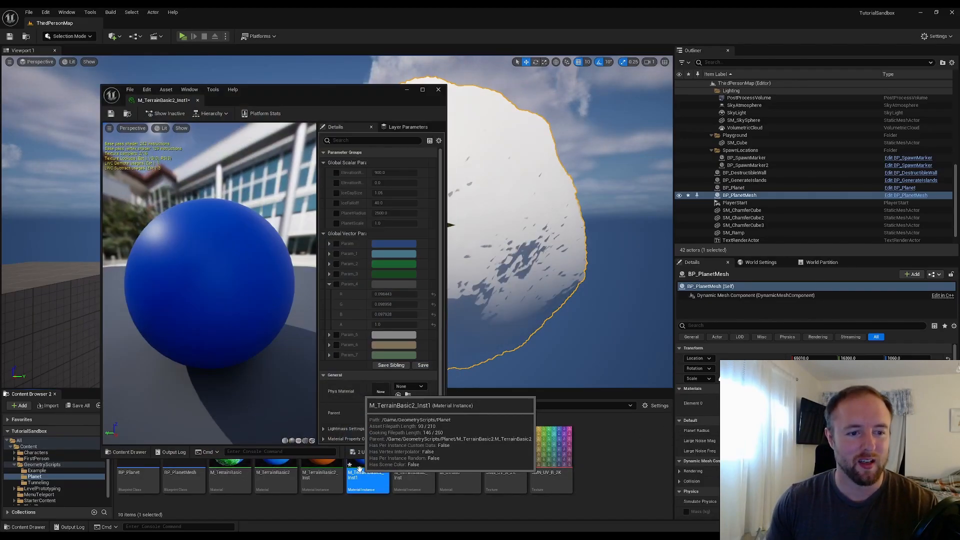
pyautogui.doubleClick(323, 470)
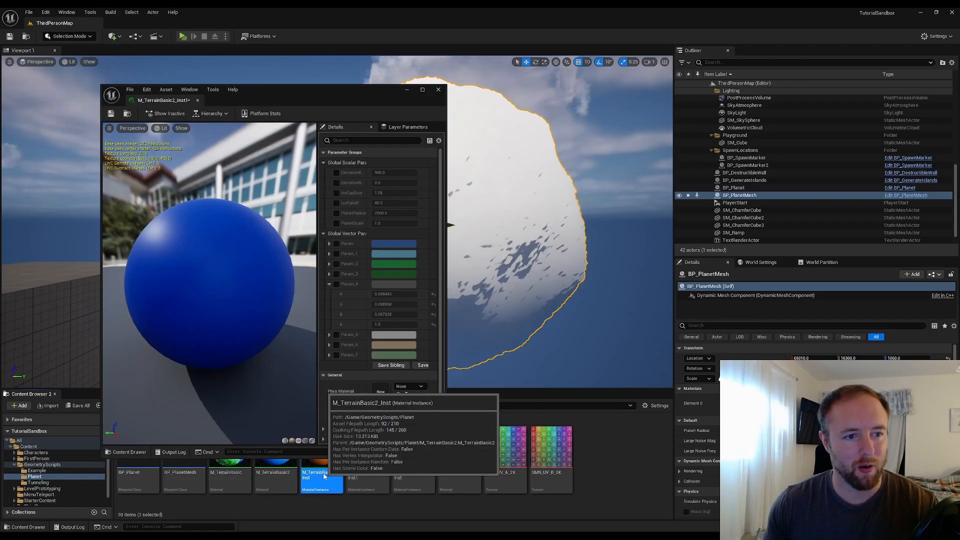
pyautogui.moveTo(186, 101); pyautogui.dragTo(550, 111)
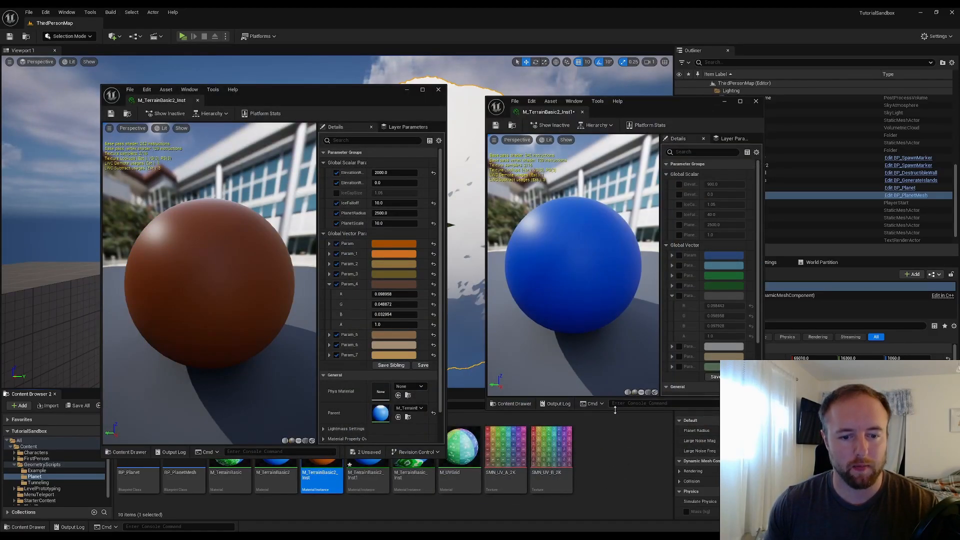
pyautogui.moveTo(615, 410); pyautogui.dragTo(615, 443)
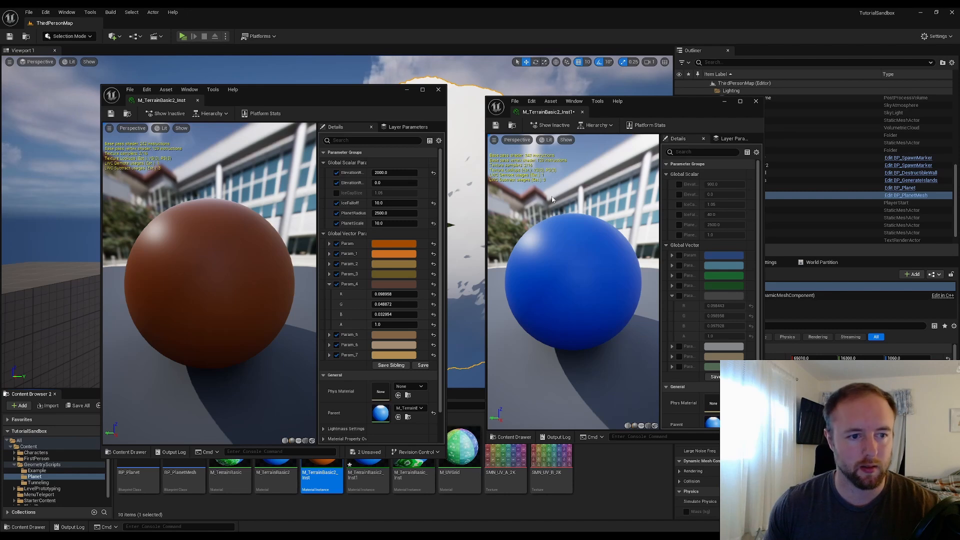
# Enable the overrides for the global scalar parameters in M_TerrainBasic2_Inst1
pyautogui.click(679, 184)
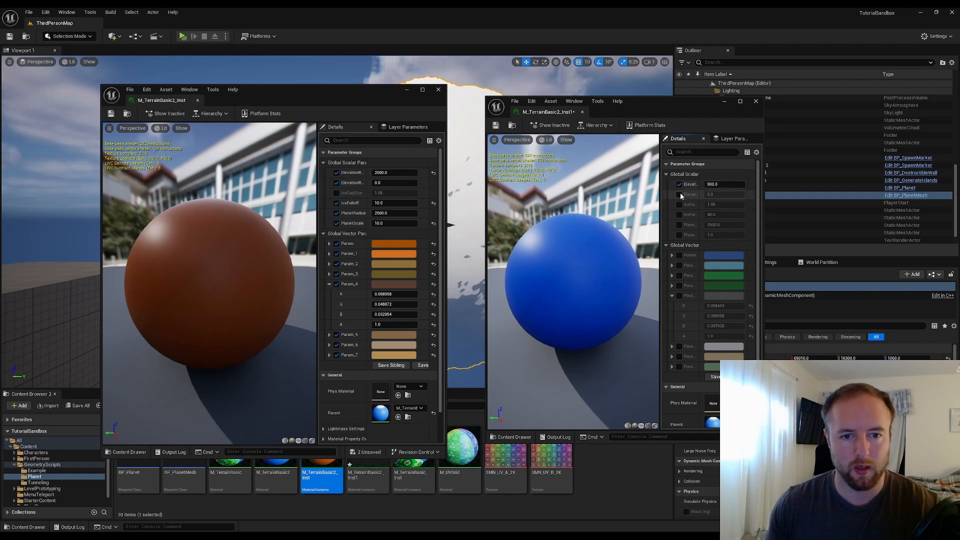
pyautogui.click(679, 194)
pyautogui.click(680, 214)
pyautogui.click(679, 225)
pyautogui.click(680, 234)
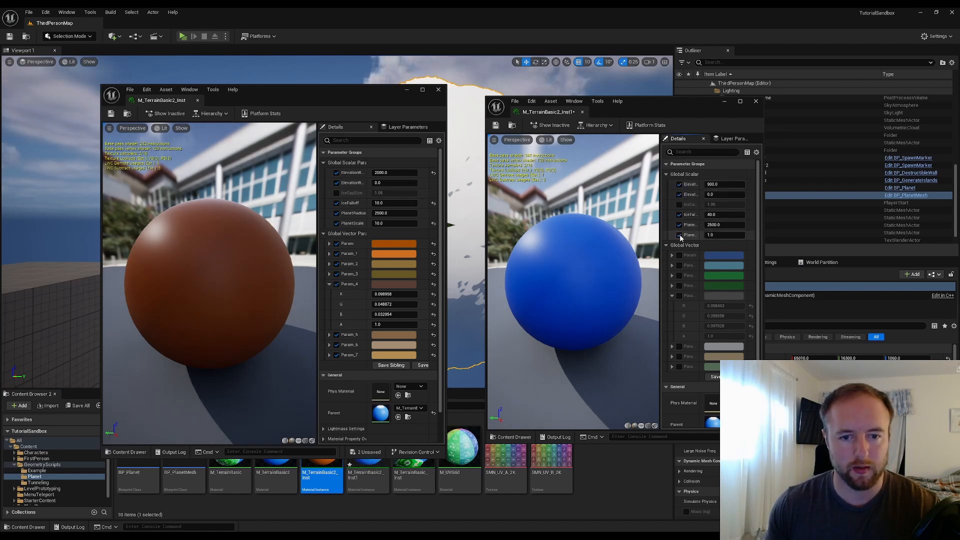
pyautogui.rightClick(351, 173)
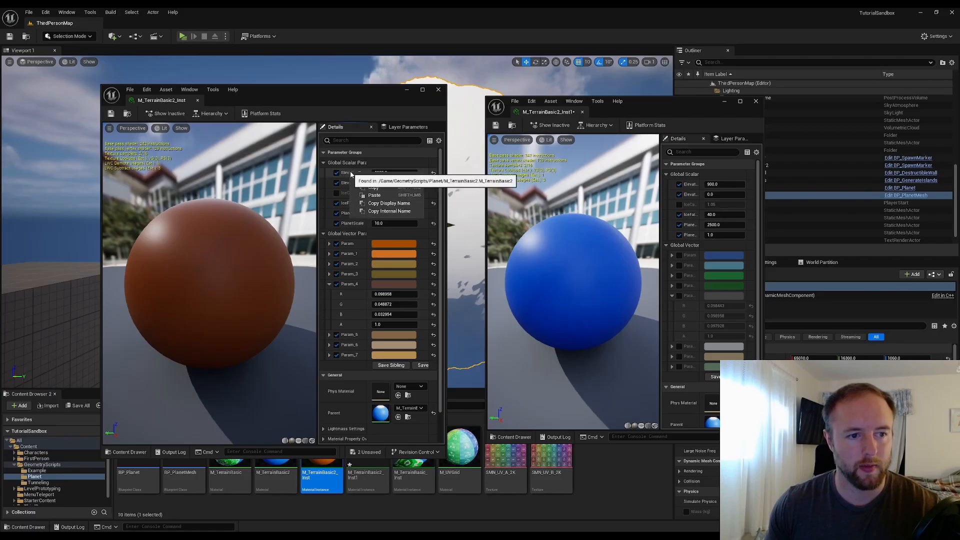
pyautogui.click(375, 188)
pyautogui.rightClick(678, 187)
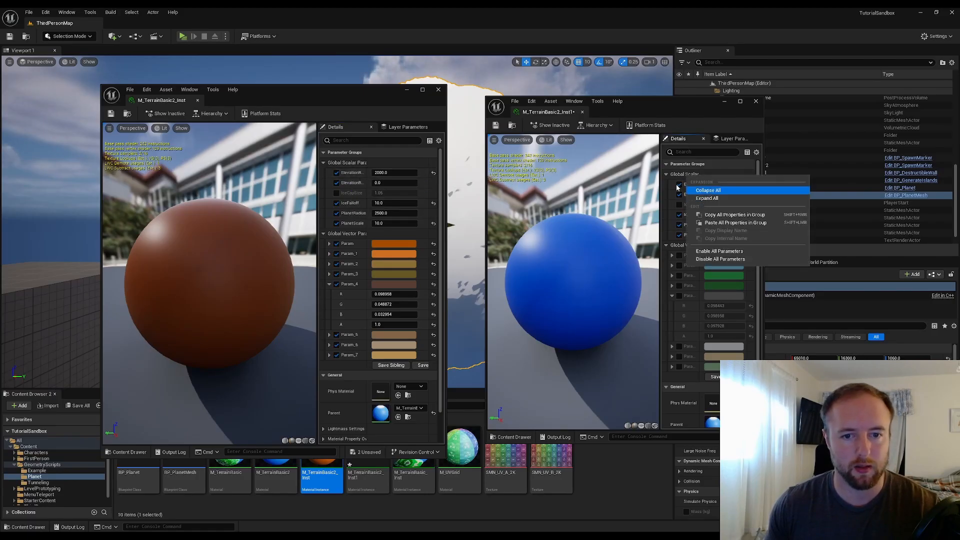
# Copy all global scalar parameters from M_TerrainBasic2_Inst and paste them into M_TerrainBasic2_Inst1
pyautogui.rightClick(355, 173)
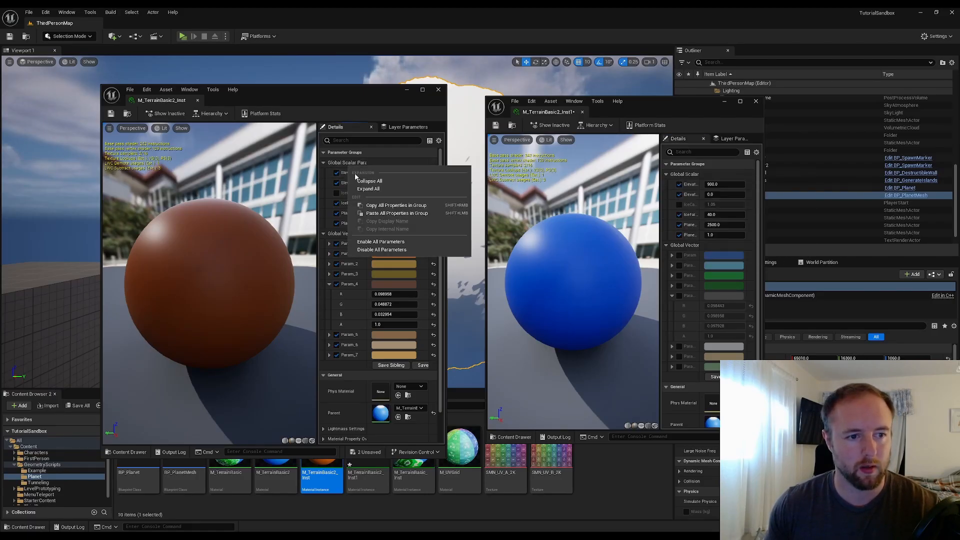
pyautogui.click(391, 206)
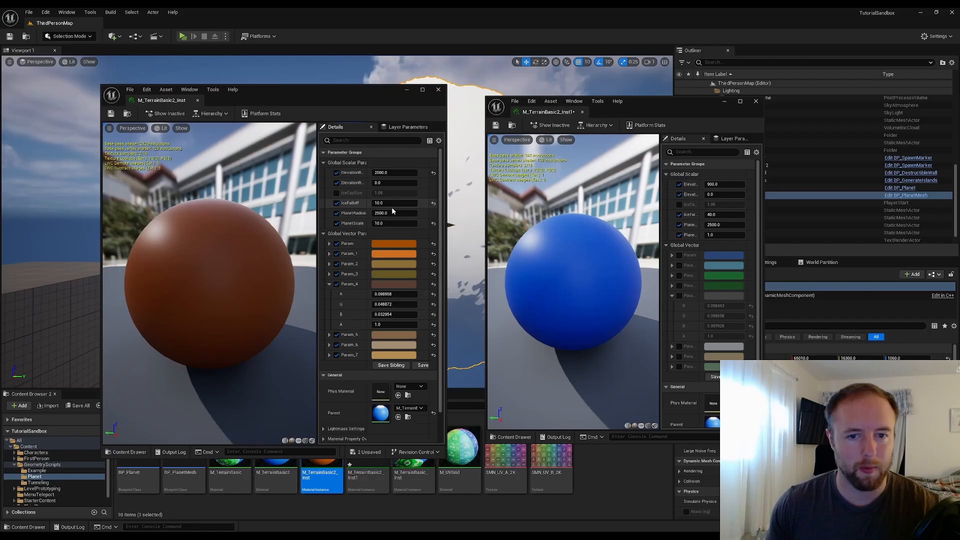
pyautogui.rightClick(705, 174)
pyautogui.click(725, 224)
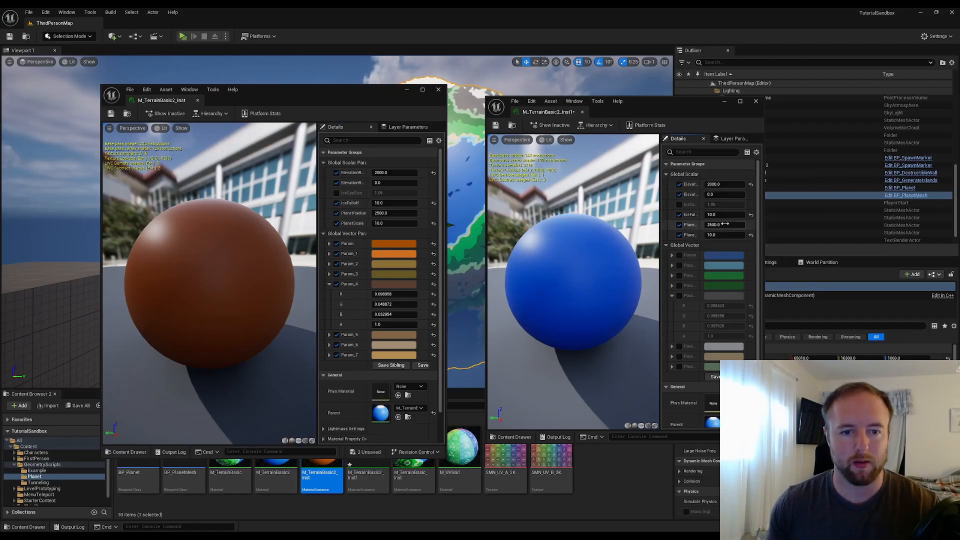
# Close both material instance editors
pyautogui.moveTo(366, 101); pyautogui.dragTo(312, 100)
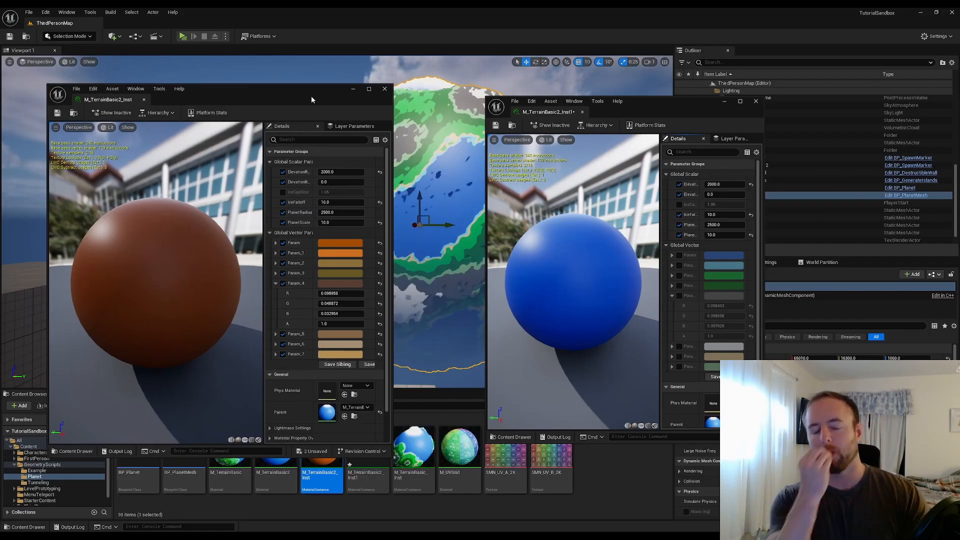
pyautogui.click(353, 91)
pyautogui.click(725, 101)
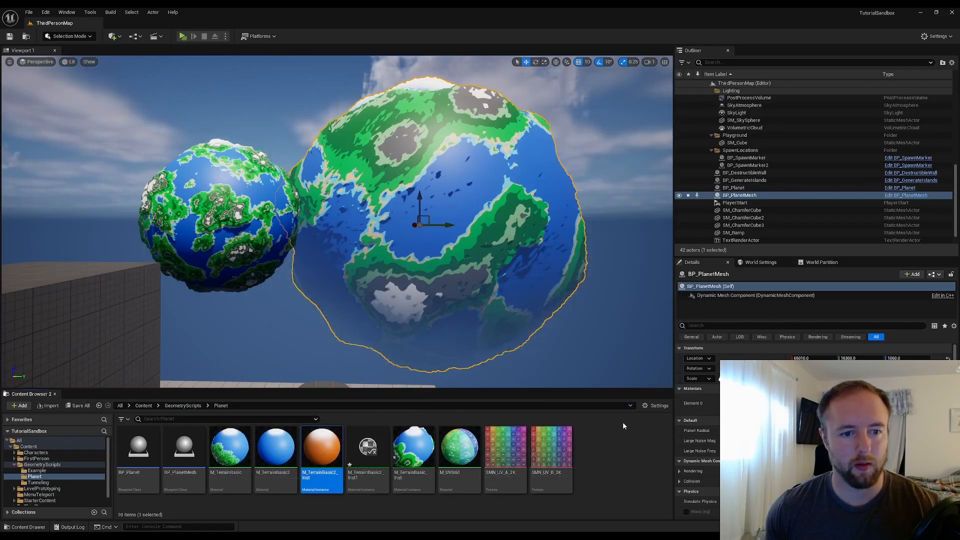
pyautogui.click(618, 447)
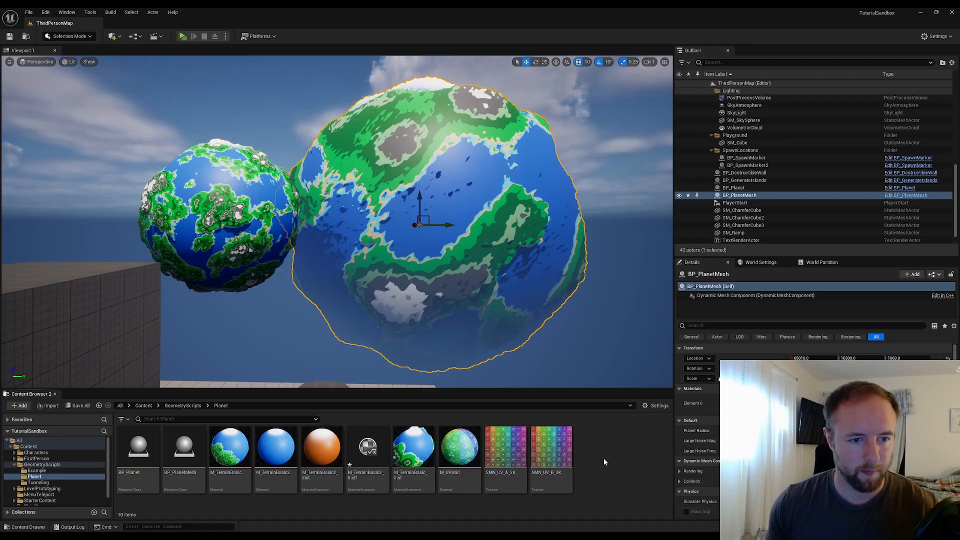
# Move the larger planet closer to the small planet, to a Y location of about 9400
pyautogui.moveTo(349, 112)
pyautogui.mouseDown(button='right')
pyautogui.moveTo(369, 116)
pyautogui.moveTo(349, 112)
pyautogui.mouseUp(button='right')
pyautogui.press('d')
pyautogui.press('a')
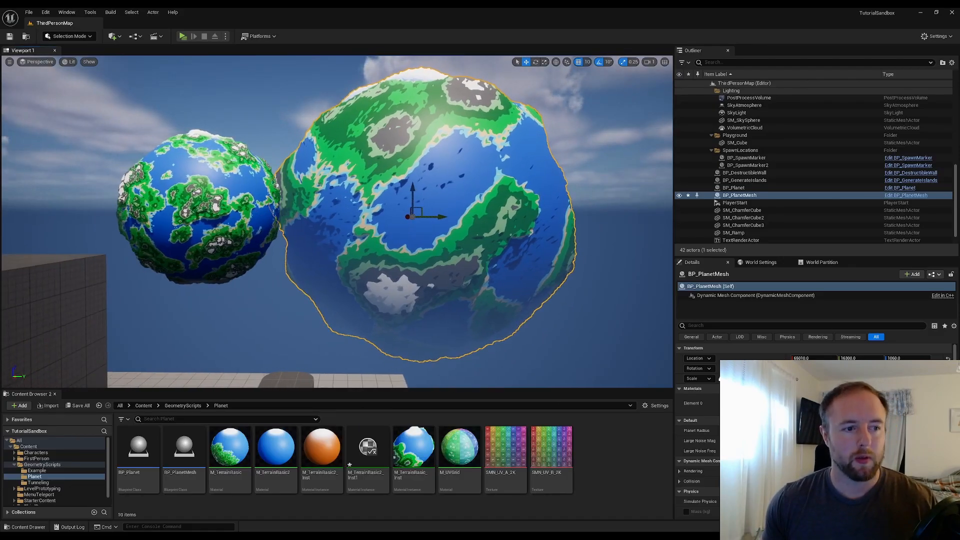
pyautogui.click(230, 224)
pyautogui.moveTo(231, 209); pyautogui.dragTo(113, 218)
pyautogui.click(354, 192)
pyautogui.moveTo(436, 214); pyautogui.dragTo(403, 214)
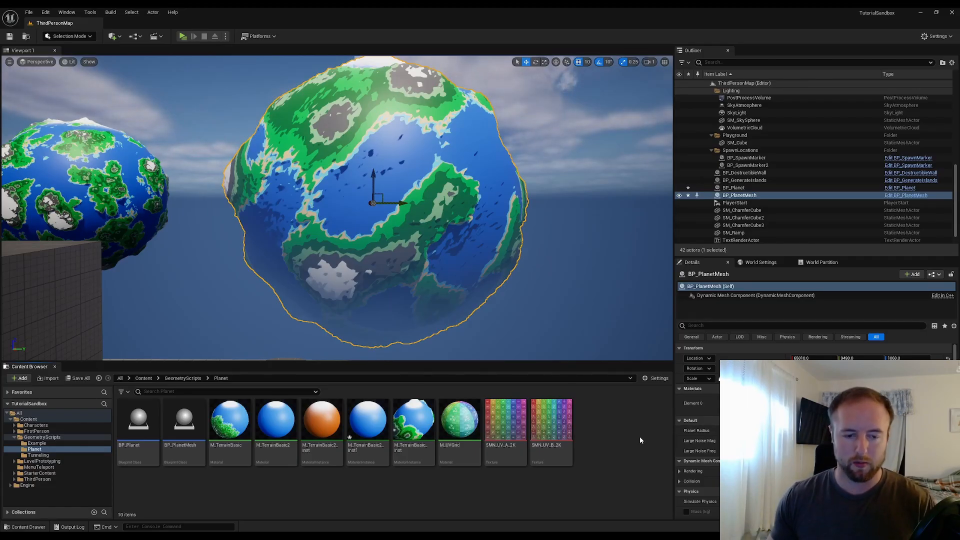
# Create a new PCG Graph asset in the Planet folder named PCG_DynamicPlanet
pyautogui.rightClick(624, 435)
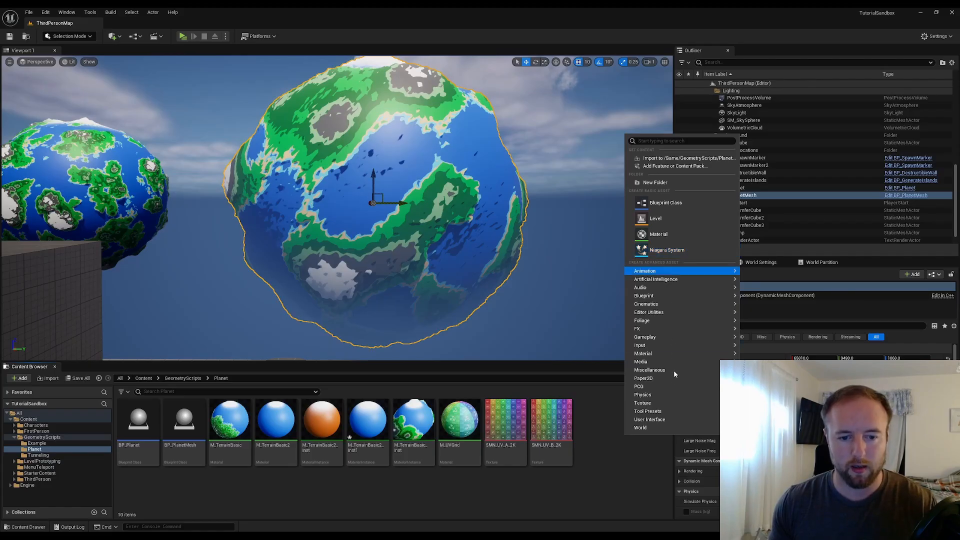
pyautogui.click(765, 393)
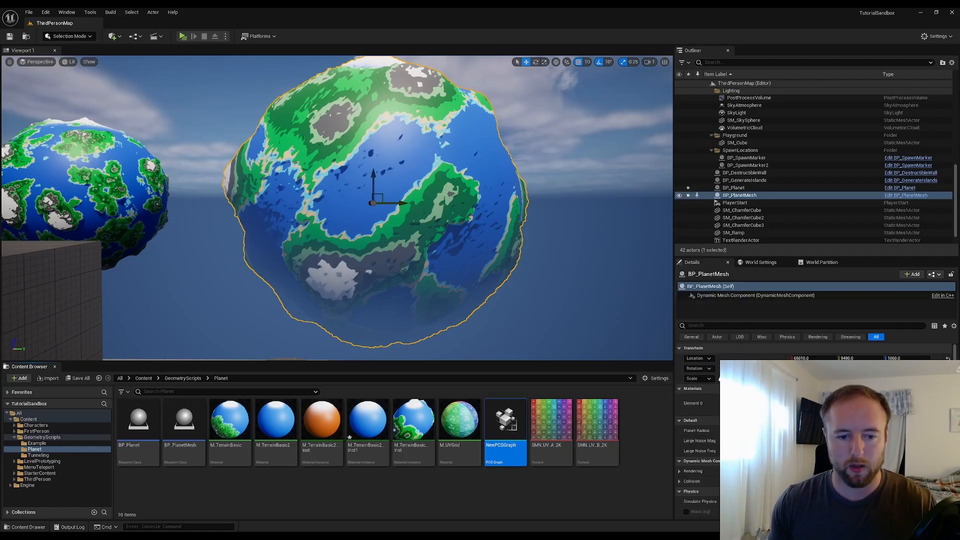
pyautogui.write('PC')
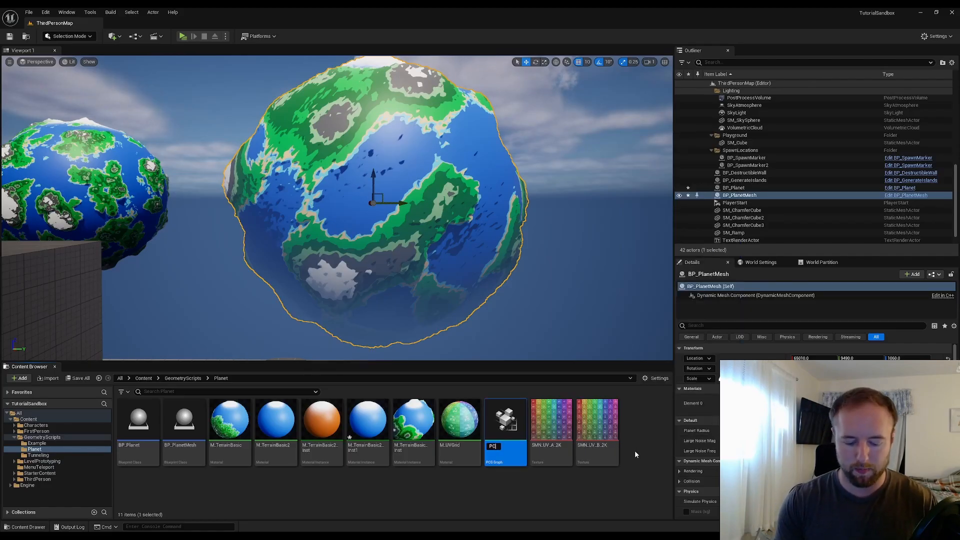
pyautogui.write('G_Dyna')
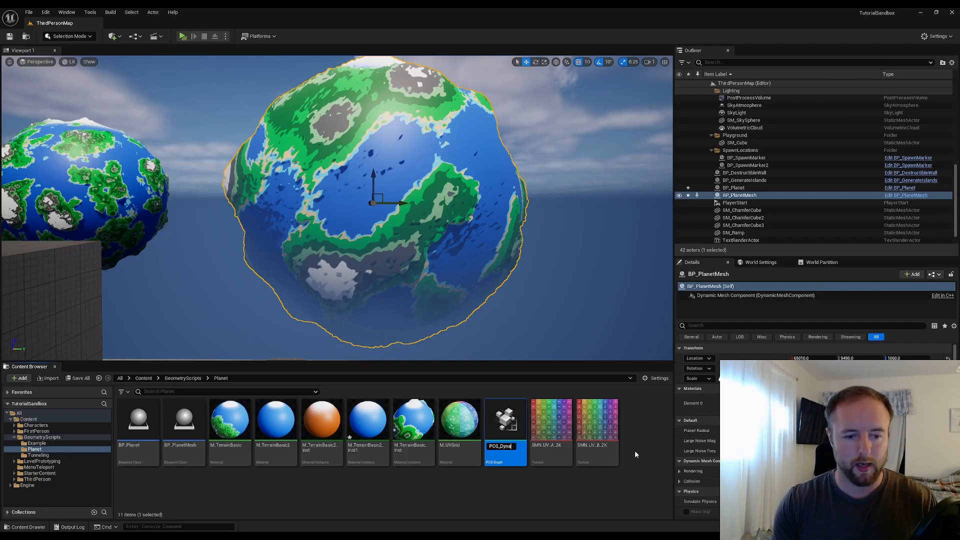
pyautogui.write('micPlanet')
pyautogui.press('Return')
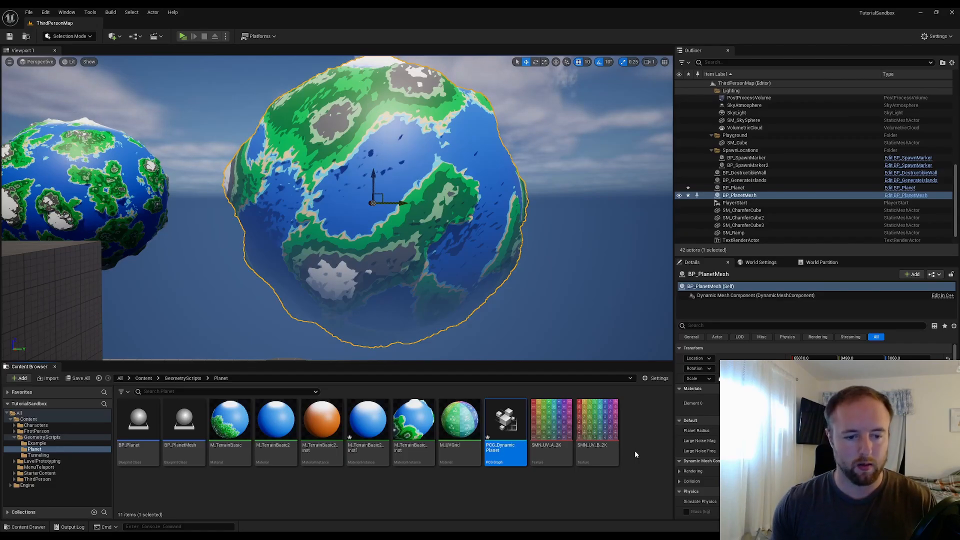
# Open PCG_DynamicPlanet in the PCG graph editor
pyautogui.click(483, 447)
pyautogui.doubleClick(510, 426)
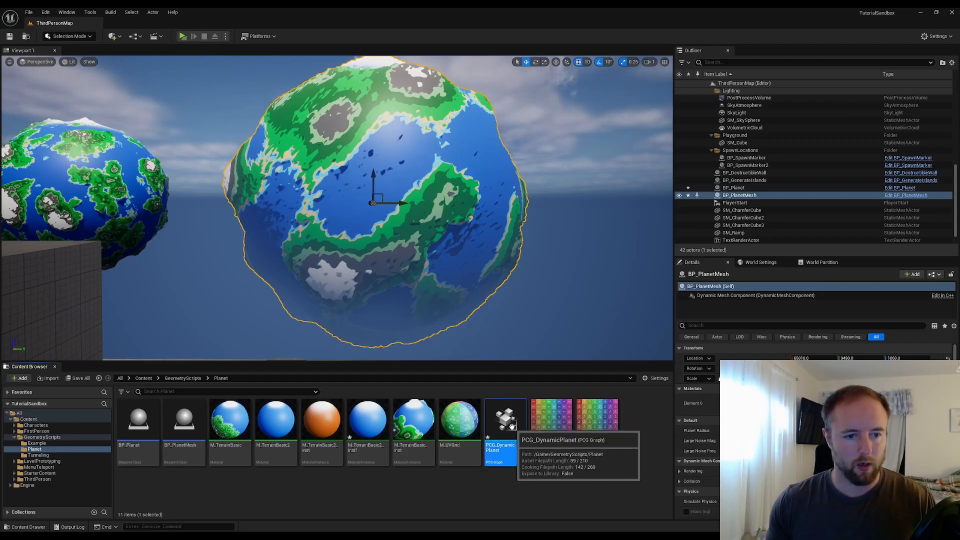
pyautogui.moveTo(323, 89); pyautogui.dragTo(700, 52)
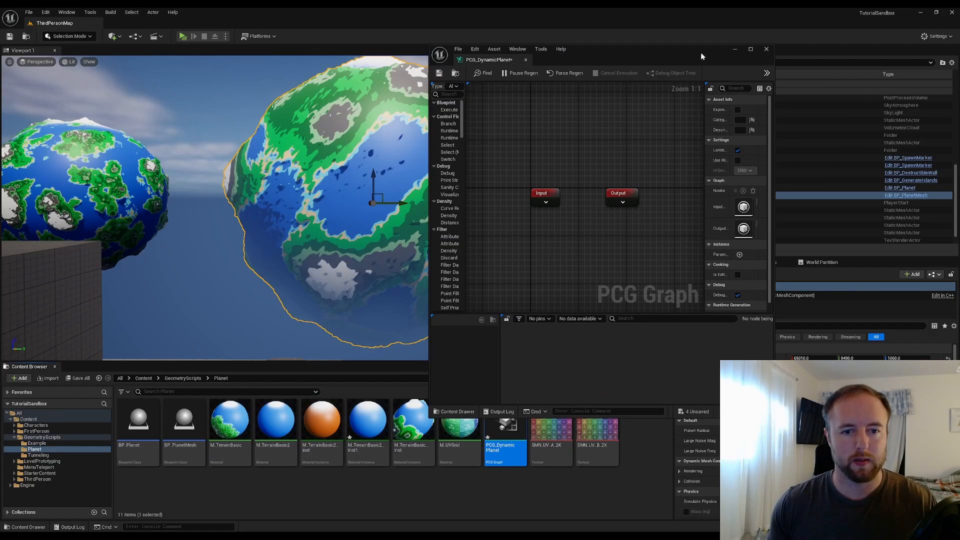
pyautogui.doubleClick(687, 60)
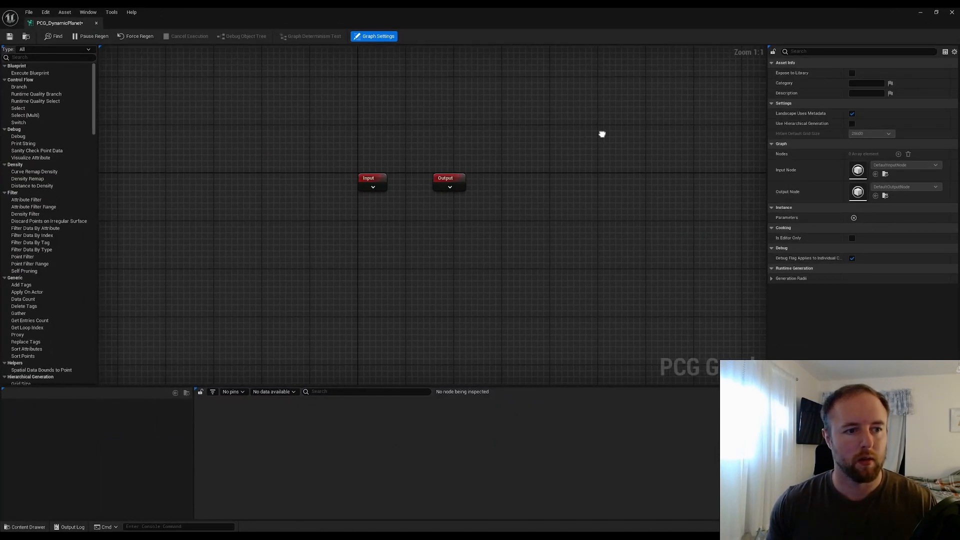
pyautogui.moveTo(422, 221); pyautogui.dragTo(489, 185, button='right')
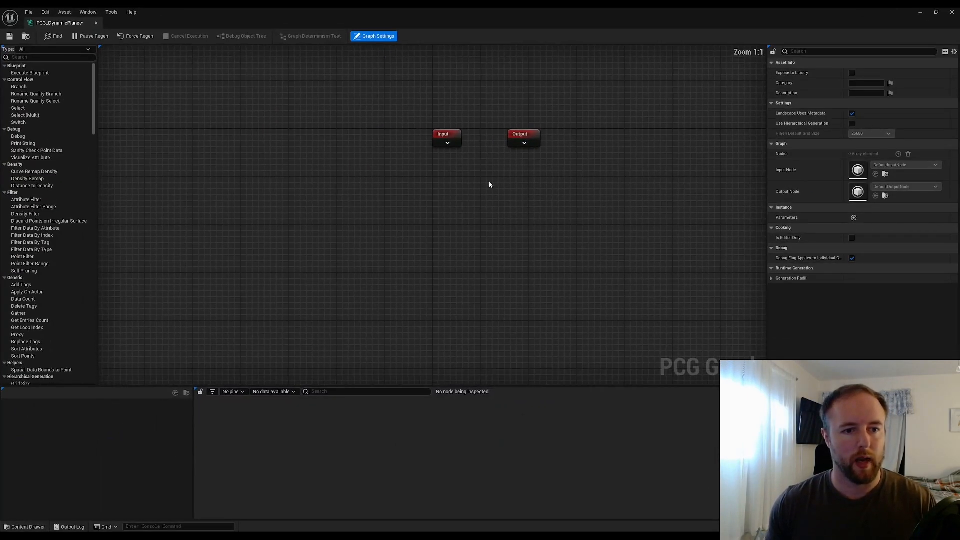
pyautogui.doubleClick(581, 9)
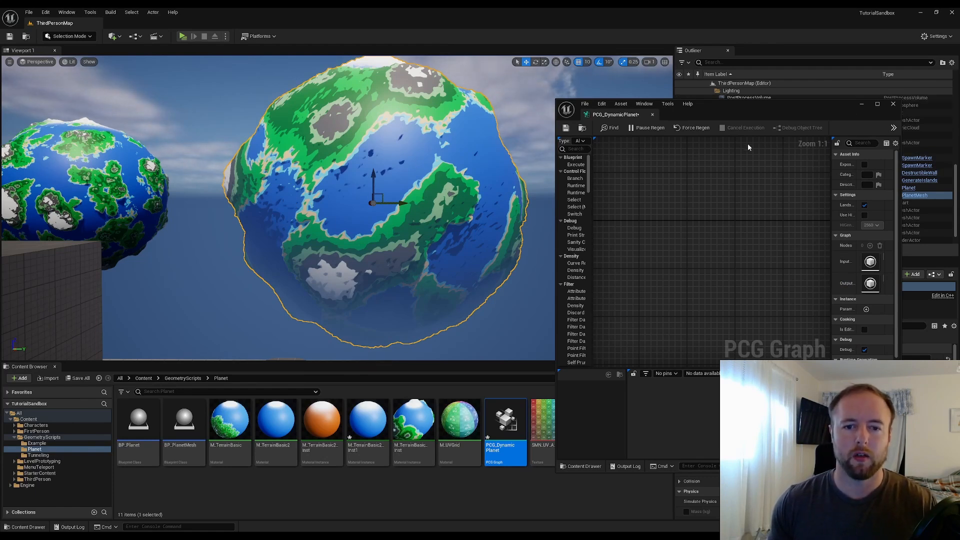
# Add a Mesh Sampler node to the PCG graph
pyautogui.scroll(-2, 670, 210)
pyautogui.moveTo(724, 243); pyautogui.dragTo(634, 223, button='right')
pyautogui.rightClick(689, 229)
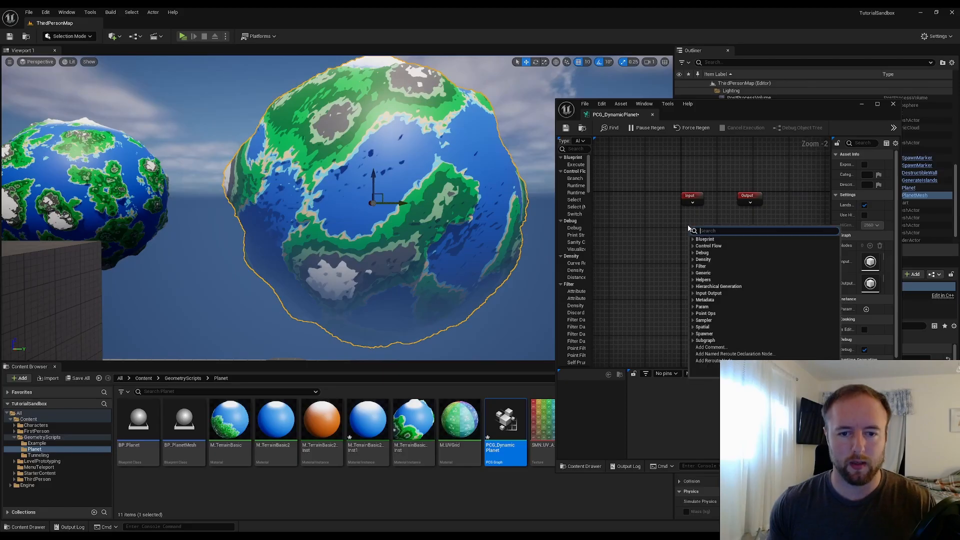
pyautogui.write('mesh s')
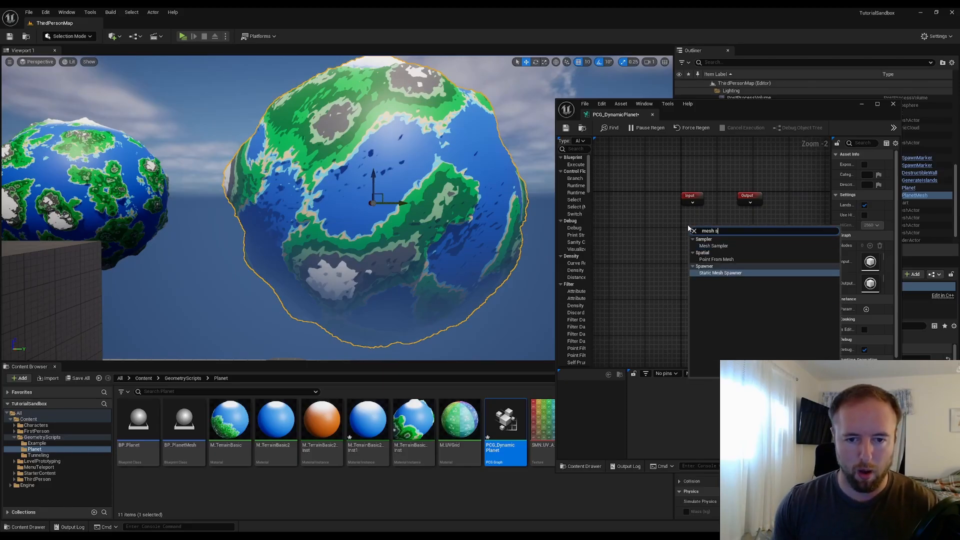
pyautogui.click(714, 246)
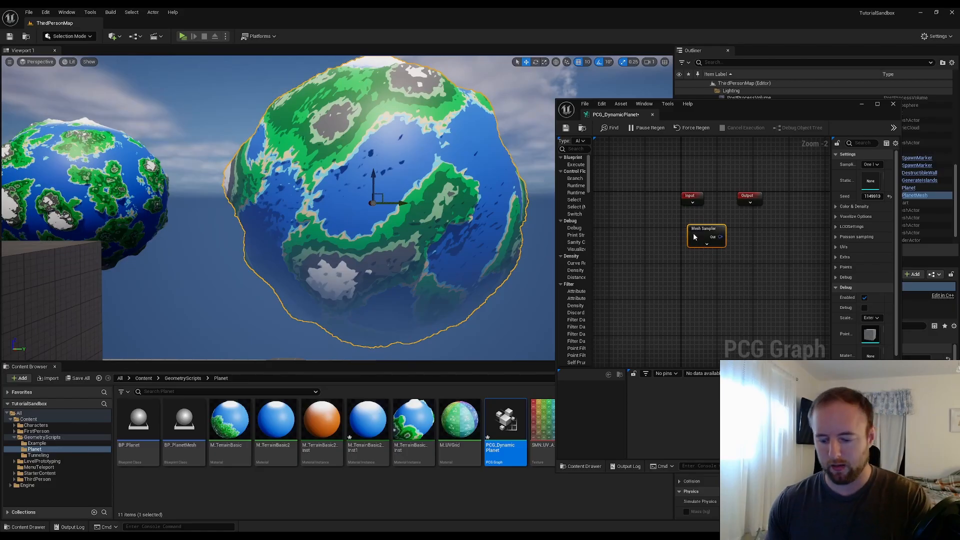
# Delete the Mesh Sampler node from the PCG graph
pyautogui.press('Delete')
pyautogui.moveTo(723, 216); pyautogui.dragTo(675, 202, button='right')
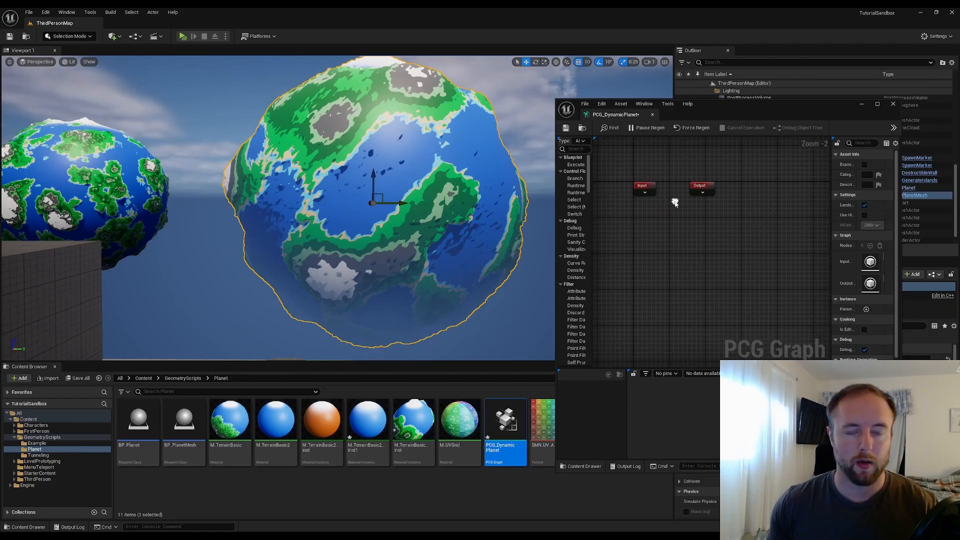
pyautogui.scroll(1, 662, 206)
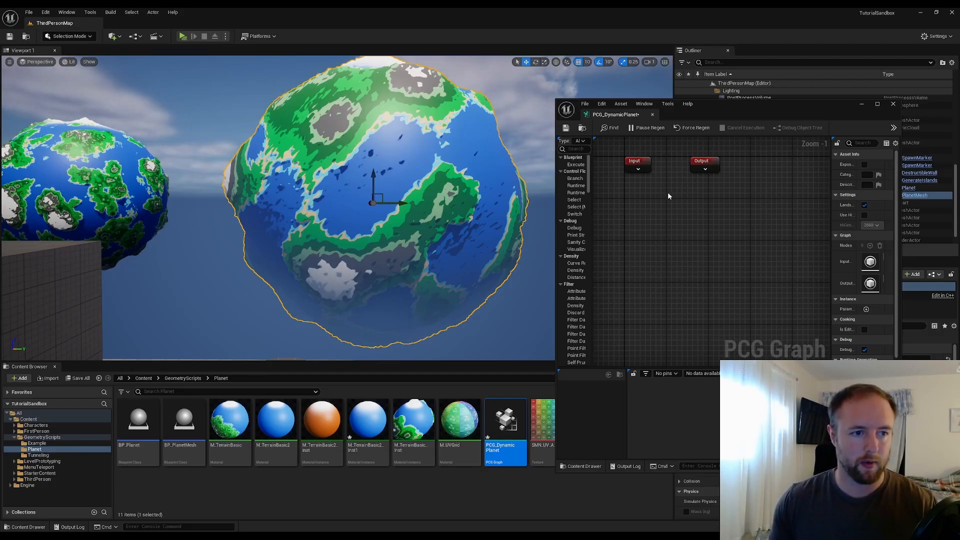
# Add a World Ray Hit Query node to the PCG graph below the Input node
pyautogui.rightClick(645, 195)
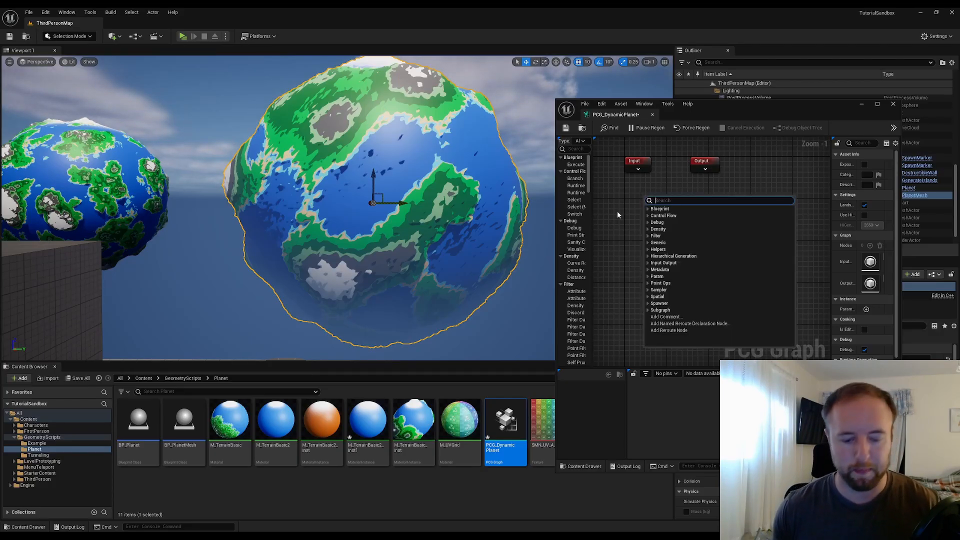
pyautogui.write('world')
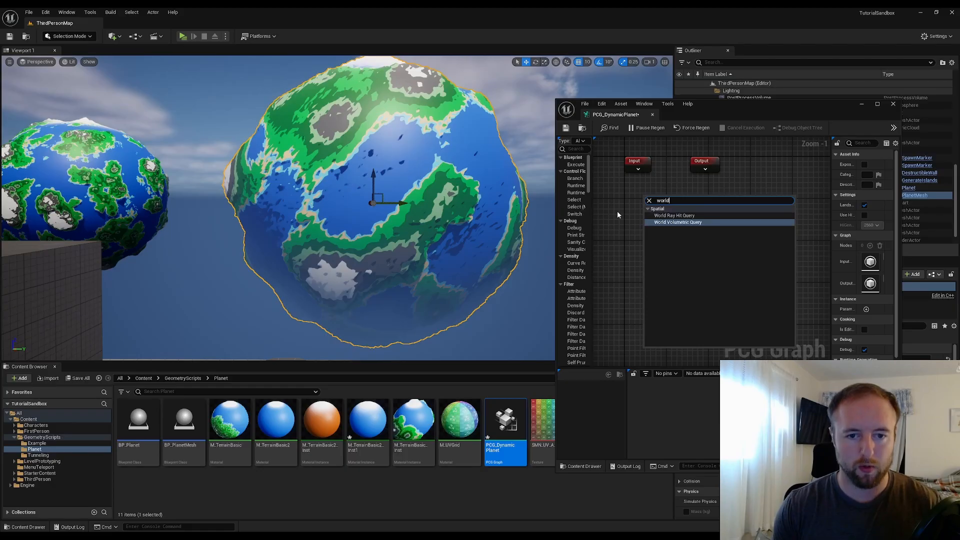
pyautogui.press('Up')
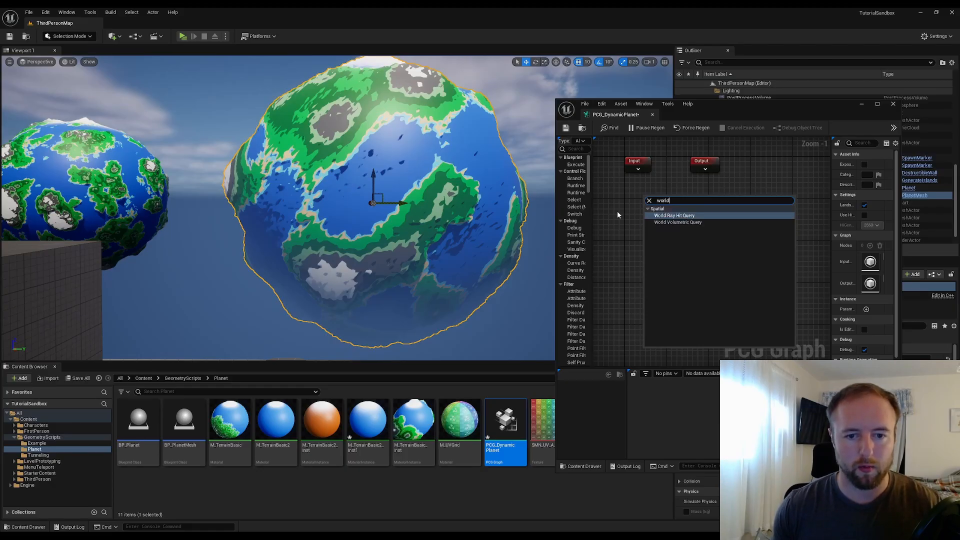
pyautogui.press('Return')
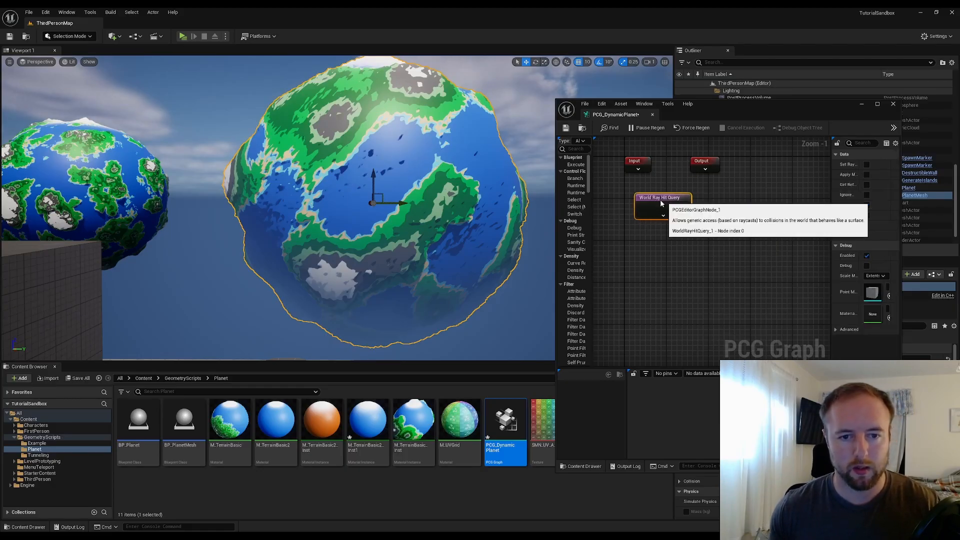
pyautogui.moveTo(676, 200); pyautogui.dragTo(643, 202)
pyautogui.click(721, 208)
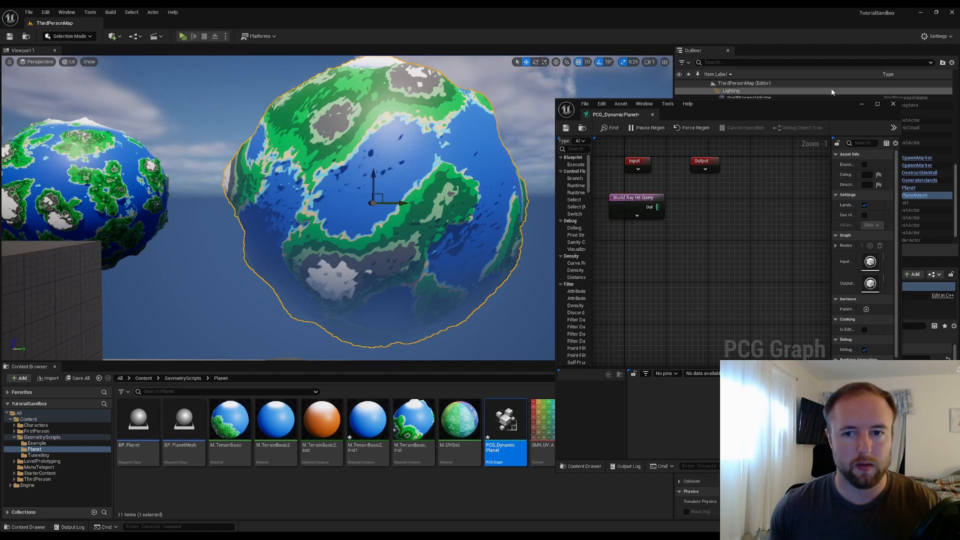
# Place the PCG_DynamicPlanet graph into the level as a PCG volume
pyautogui.click(862, 104)
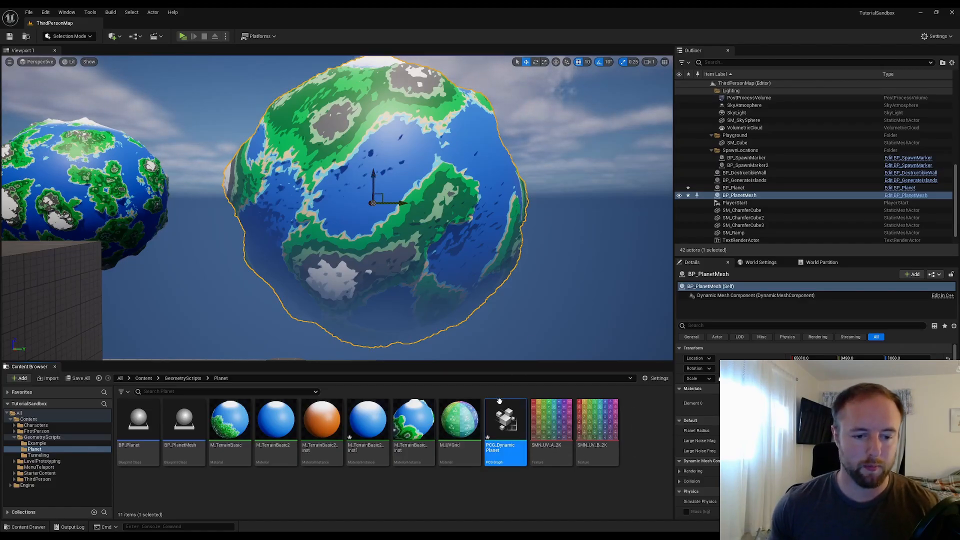
pyautogui.doubleClick(505, 417)
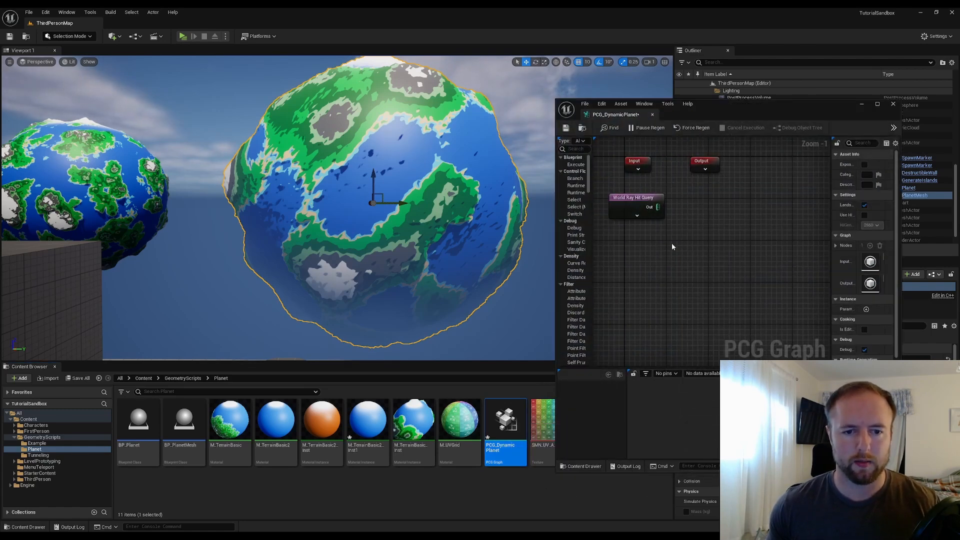
pyautogui.click(647, 211)
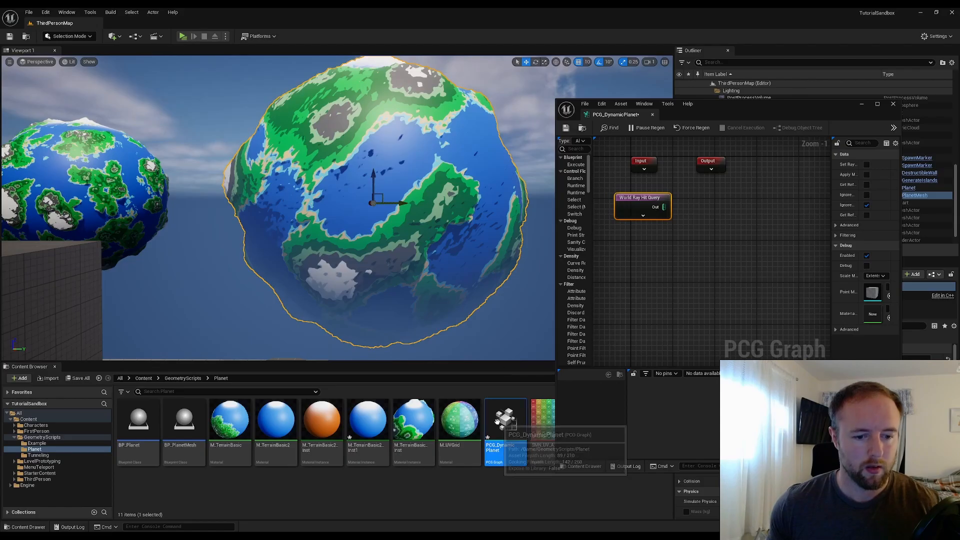
pyautogui.moveTo(500, 427); pyautogui.dragTo(421, 207)
pyautogui.moveTo(434, 187)
pyautogui.mouseDown(button='right')
pyautogui.moveTo(405, 225)
pyautogui.moveTo(434, 187)
pyautogui.mouseUp(button='right')
pyautogui.click(860, 105)
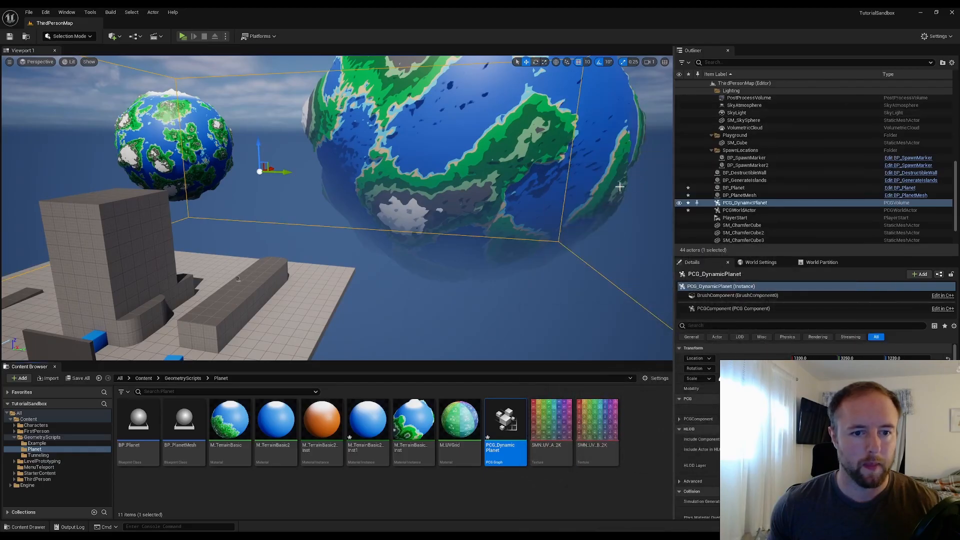
# Copy BP_PlanetMesh's location and paste it as the PCG_DynamicPlanet volume's location
pyautogui.moveTo(474, 150); pyautogui.dragTo(474, 150, button='right')
pyautogui.click(474, 150)
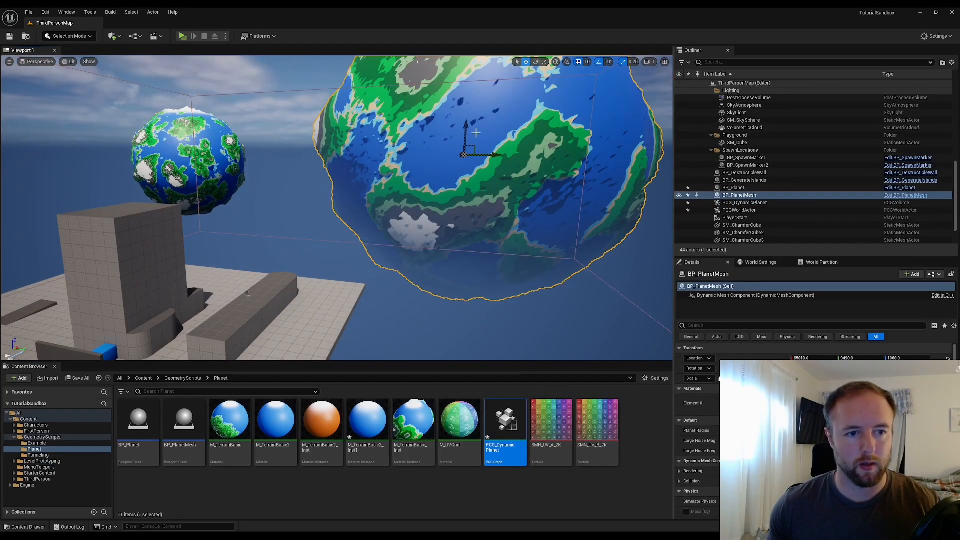
pyautogui.rightClick(699, 360)
pyautogui.click(719, 373)
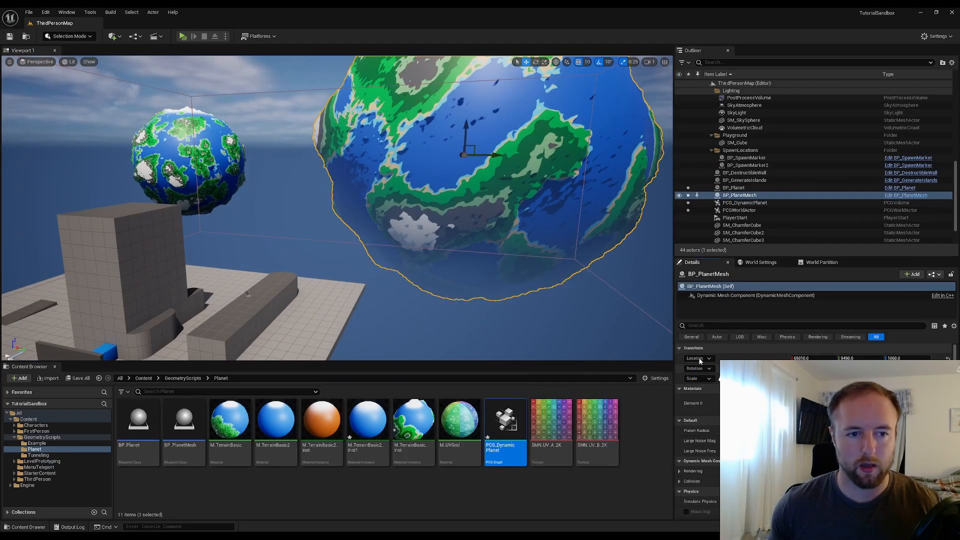
pyautogui.click(294, 91)
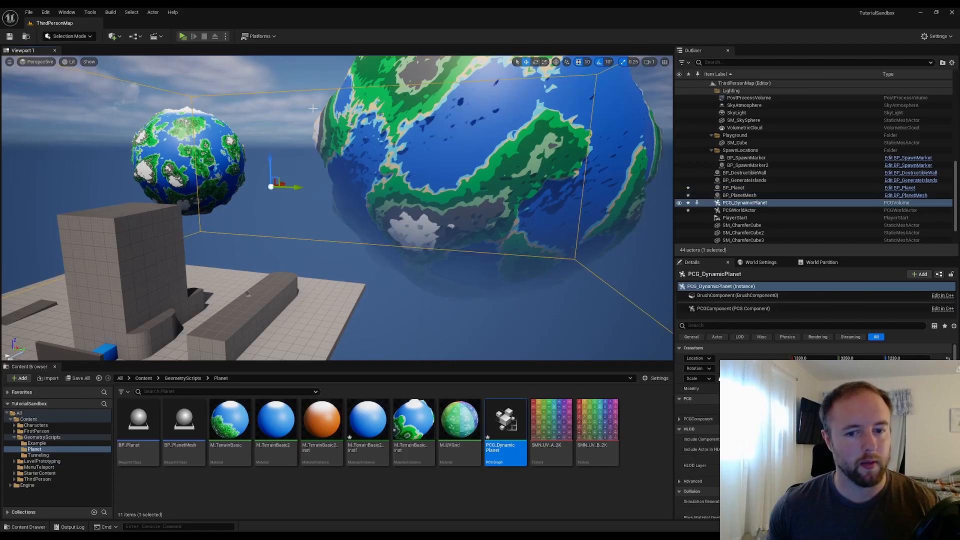
pyautogui.rightClick(700, 362)
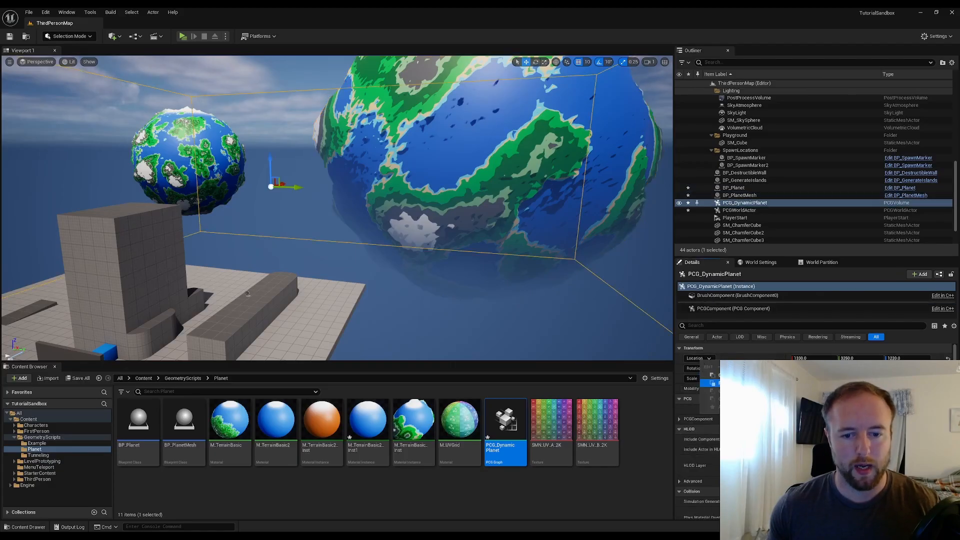
pyautogui.click(720, 383)
pyautogui.press('f')
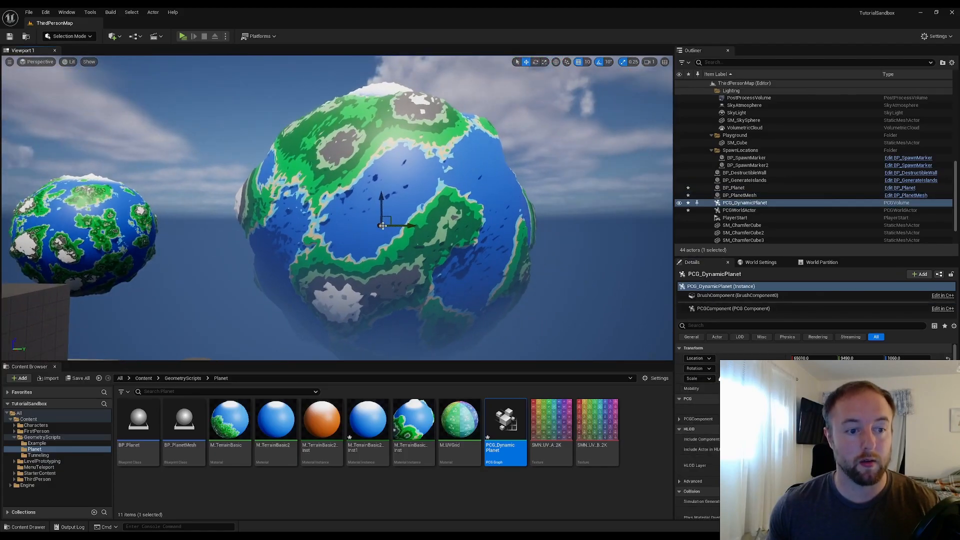
# Examine the PCG volume's details settings and its placement around the planet
pyautogui.scroll(-2, 732, 356)
pyautogui.scroll(-5, 731, 356)
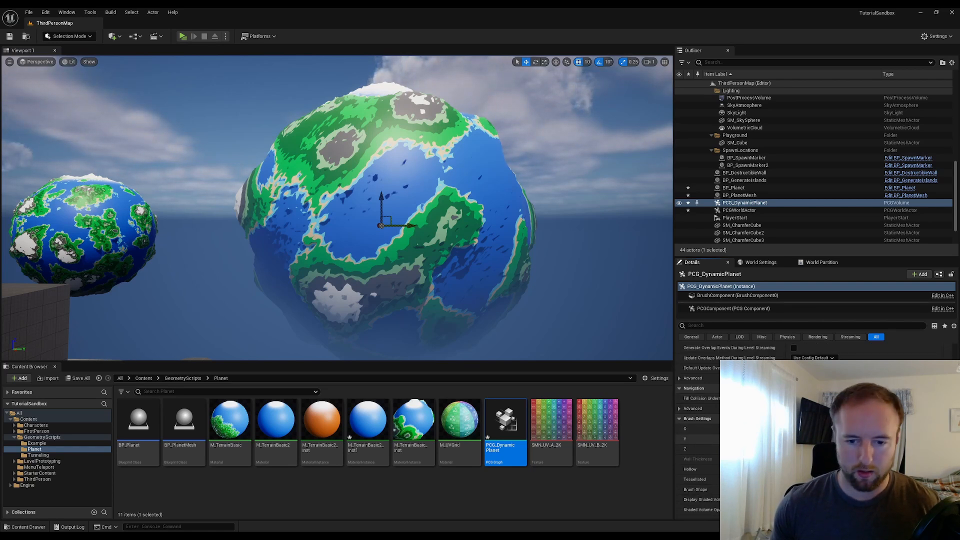
pyautogui.scroll(-10, 701, 430)
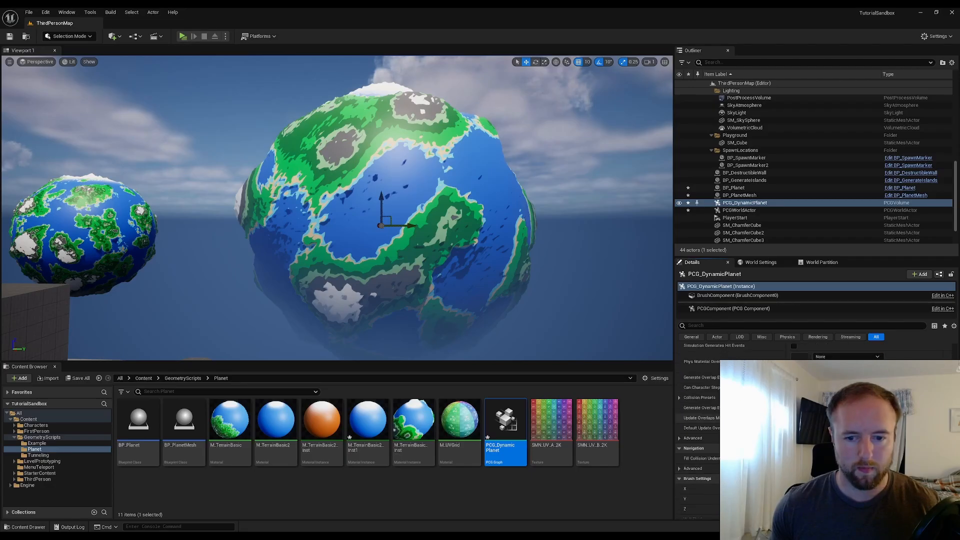
pyautogui.scroll(2, 700, 400)
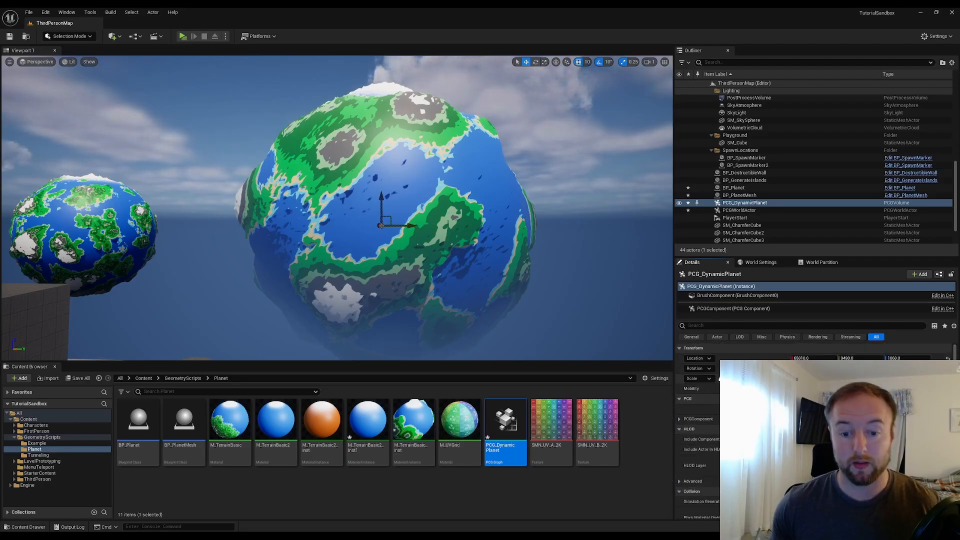
pyautogui.press('Return')
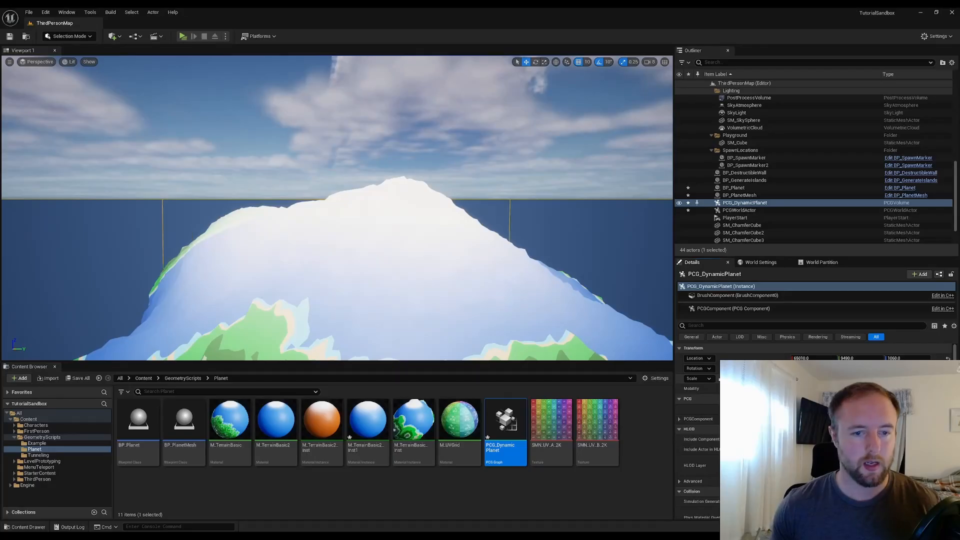
pyautogui.moveTo(338, 207); pyautogui.dragTo(323, 222, button='right')
pyautogui.press('f')
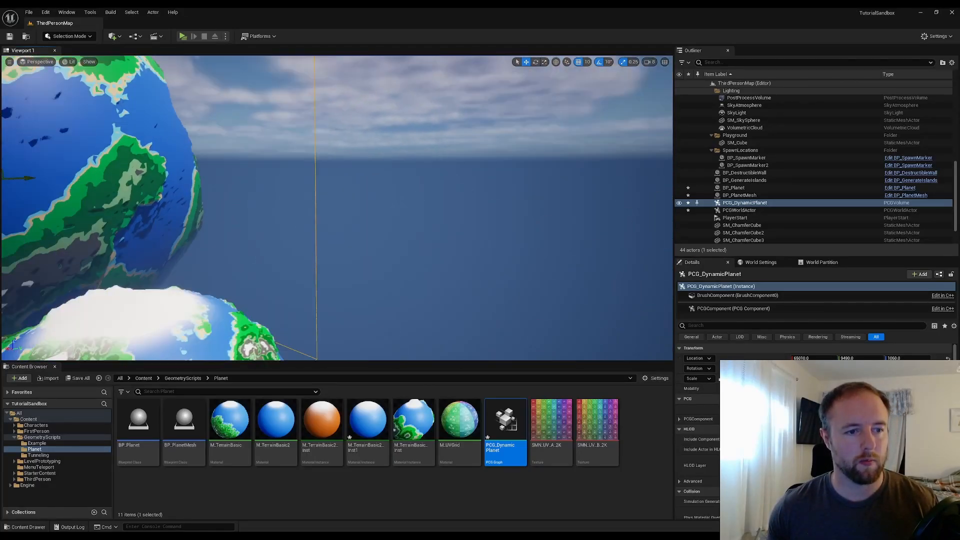
pyautogui.moveTo(440, 214); pyautogui.dragTo(439, 214, button='right')
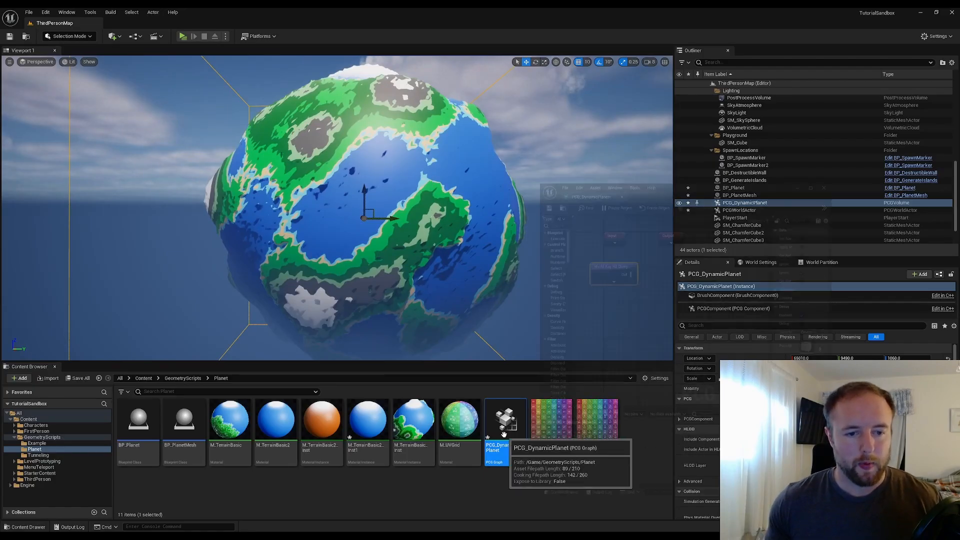
# Reopen PCG_DynamicPlanet in a maximized editor and inspect the World Ray Hit Query node's available pins
pyautogui.doubleClick(506, 423)
pyautogui.click(697, 212)
pyautogui.doubleClick(743, 107)
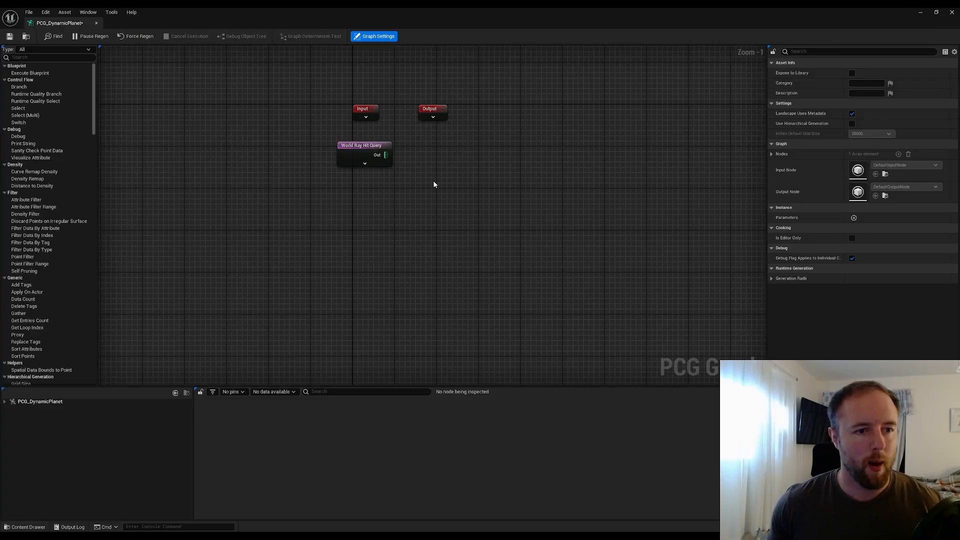
pyautogui.scroll(1, 351, 141)
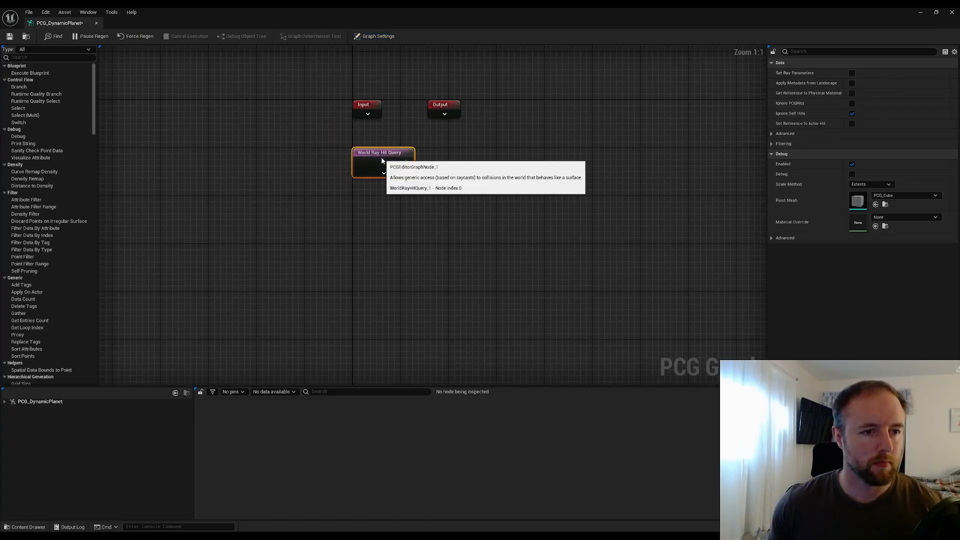
pyautogui.click(385, 173)
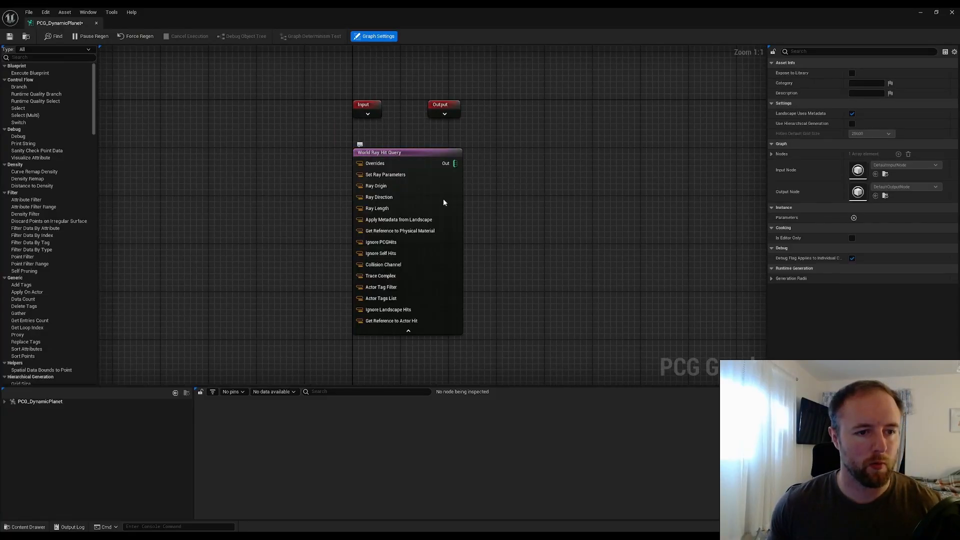
pyautogui.click(418, 332)
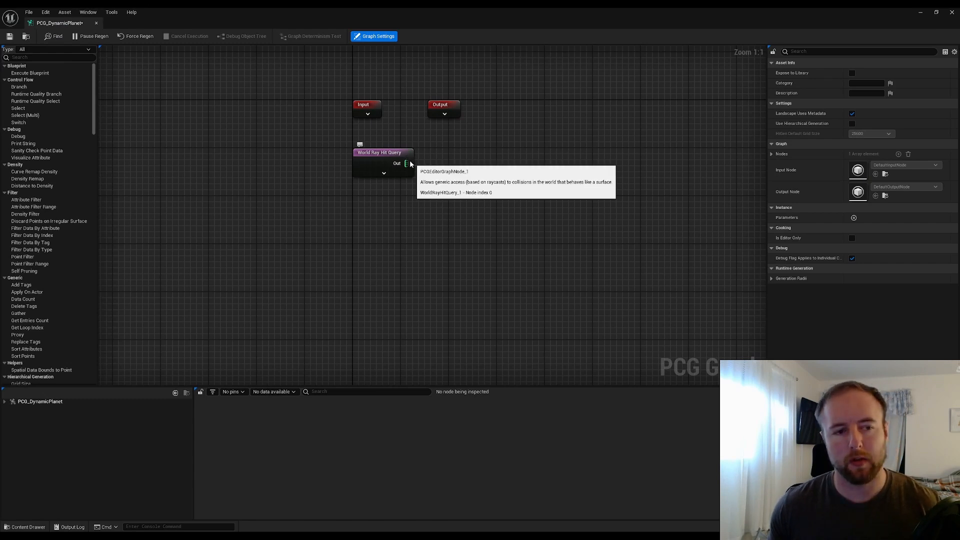
# Add a Surface Sampler node connected to the World Ray Hit Query output
pyautogui.moveTo(409, 163); pyautogui.dragTo(500, 166)
pyautogui.write('sam')
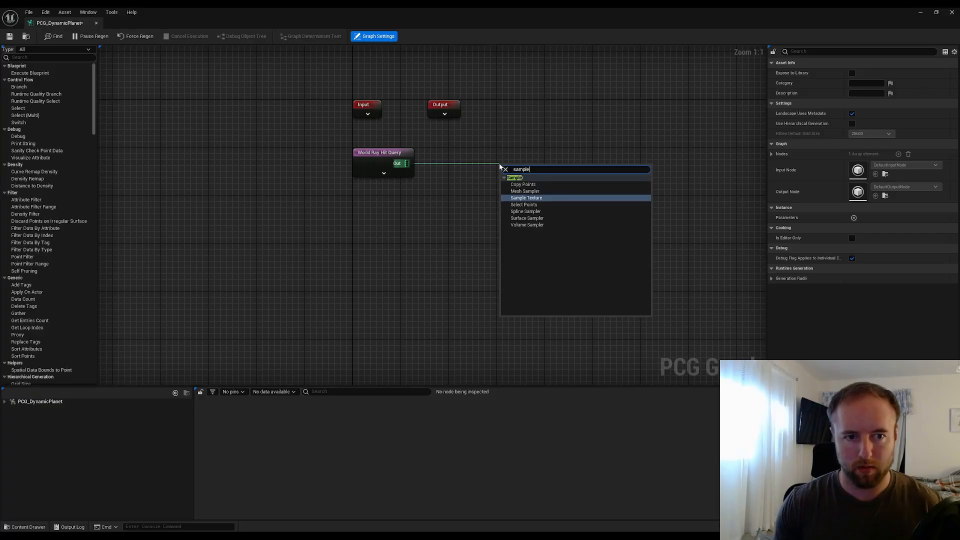
pyautogui.write('ple')
pyautogui.press('Down')
pyautogui.press('Down')
pyautogui.press('Down')
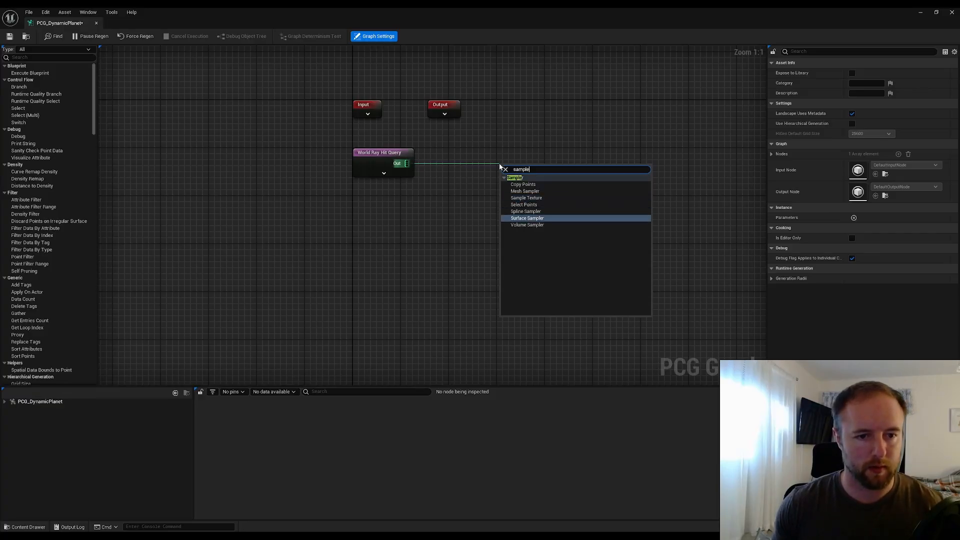
pyautogui.press('Return')
pyautogui.moveTo(521, 169); pyautogui.dragTo(544, 154)
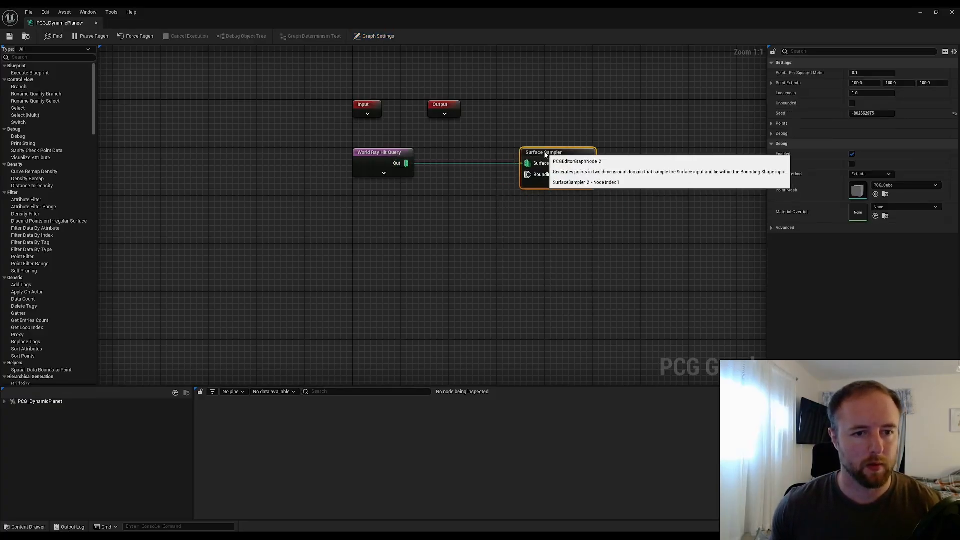
# Enable Set Ray Parameters on the World Ray Hit Query node and expand its ray origin and direction
pyautogui.click(390, 155)
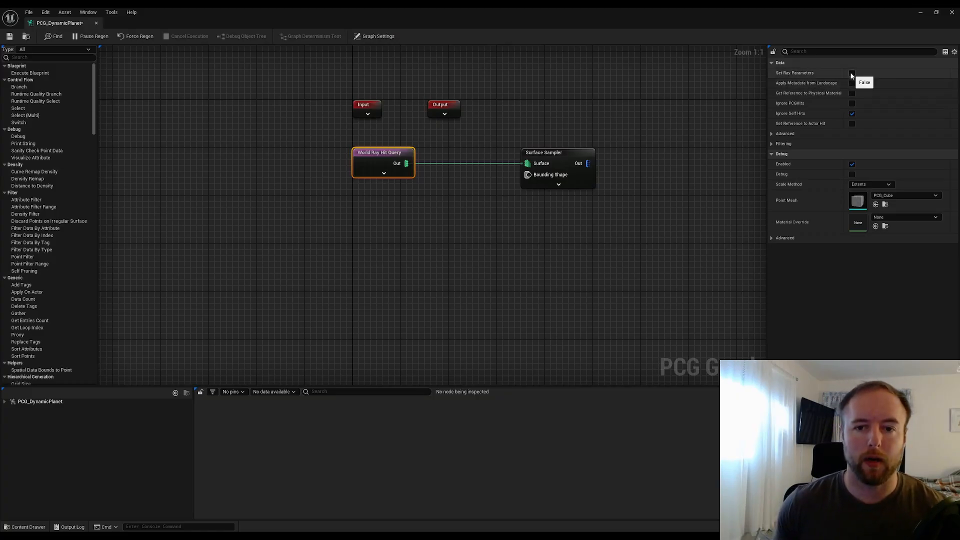
pyautogui.click(852, 74)
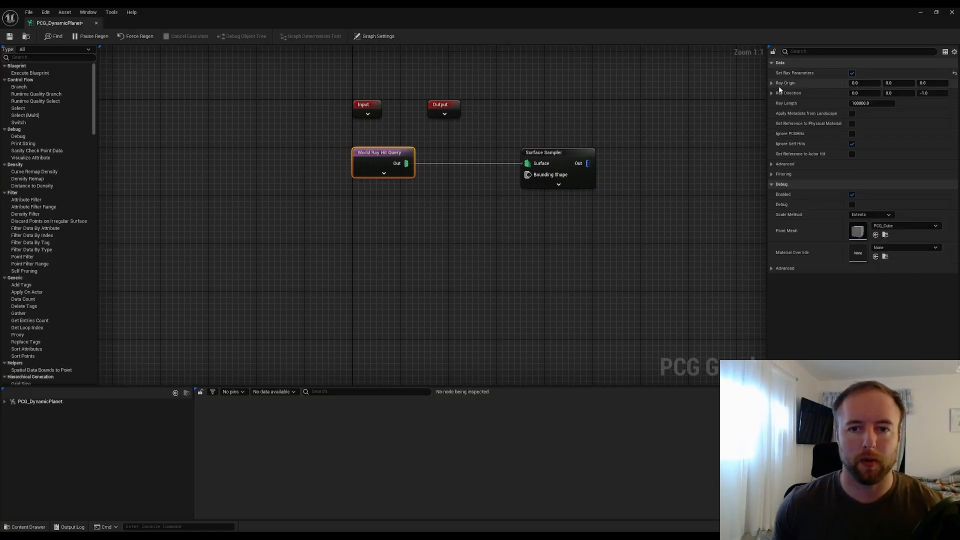
pyautogui.click(772, 83)
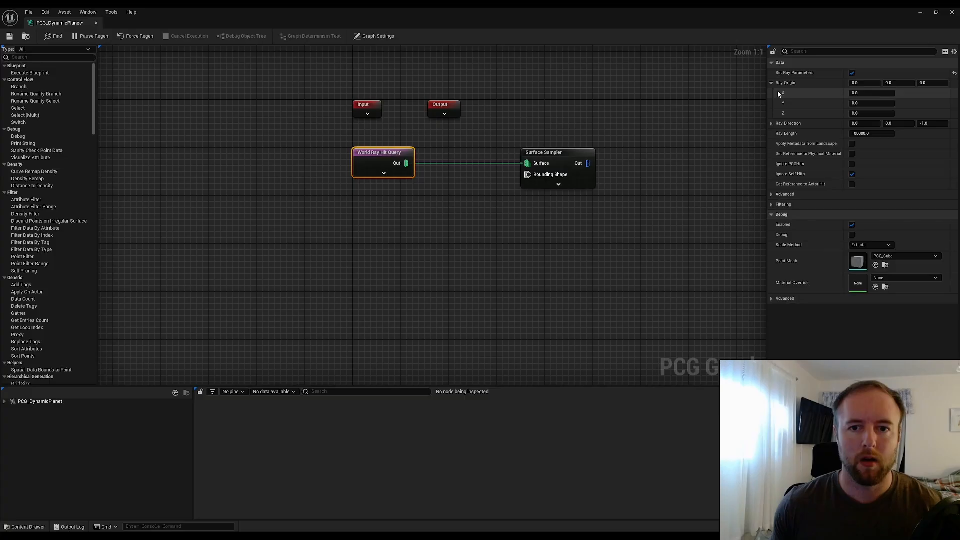
pyautogui.click(772, 124)
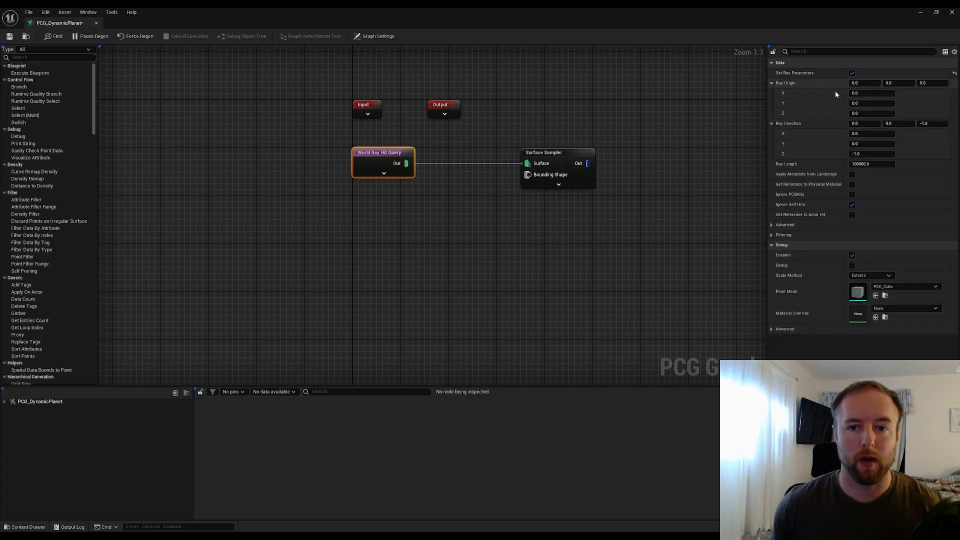
# Select the Surface Sampler node and inspect its output data
pyautogui.click(583, 169)
pyautogui.moveTo(628, 92); pyautogui.dragTo(518, 228)
pyautogui.click(568, 192)
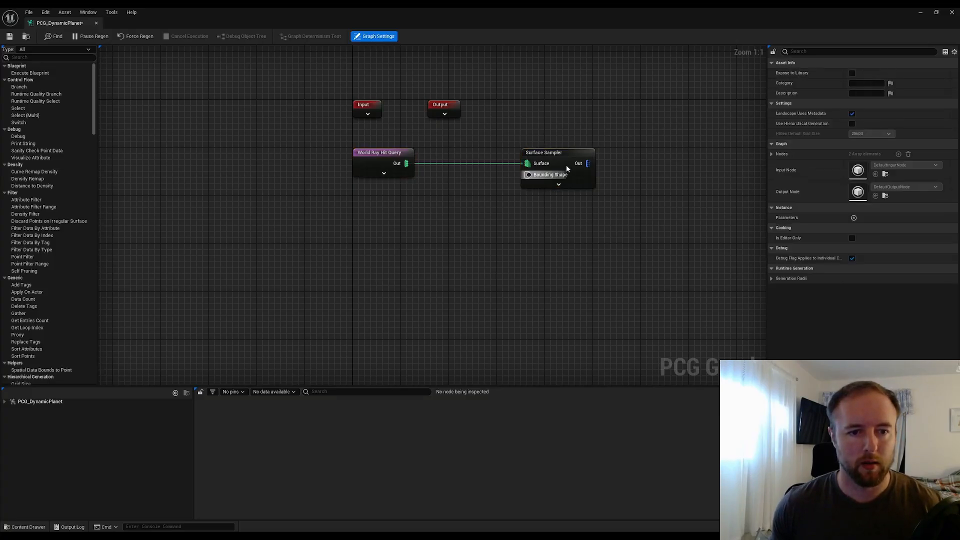
pyautogui.click(567, 154)
pyautogui.press('a')
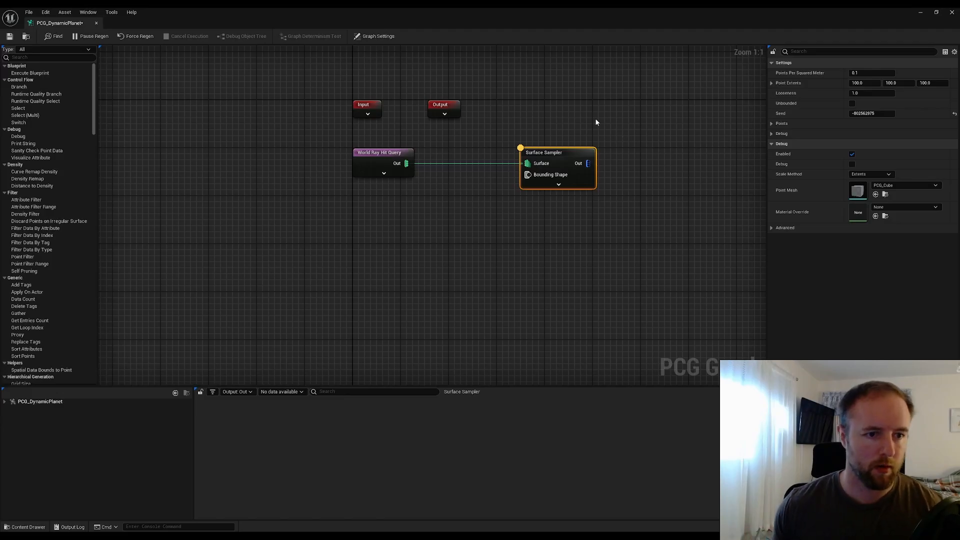
# Inspect the World Ray Hit Query and Surface Sampler settings, expanding the sampler's point extents and points sections
pyautogui.moveTo(443, 271); pyautogui.dragTo(383, 155)
pyautogui.click(470, 194)
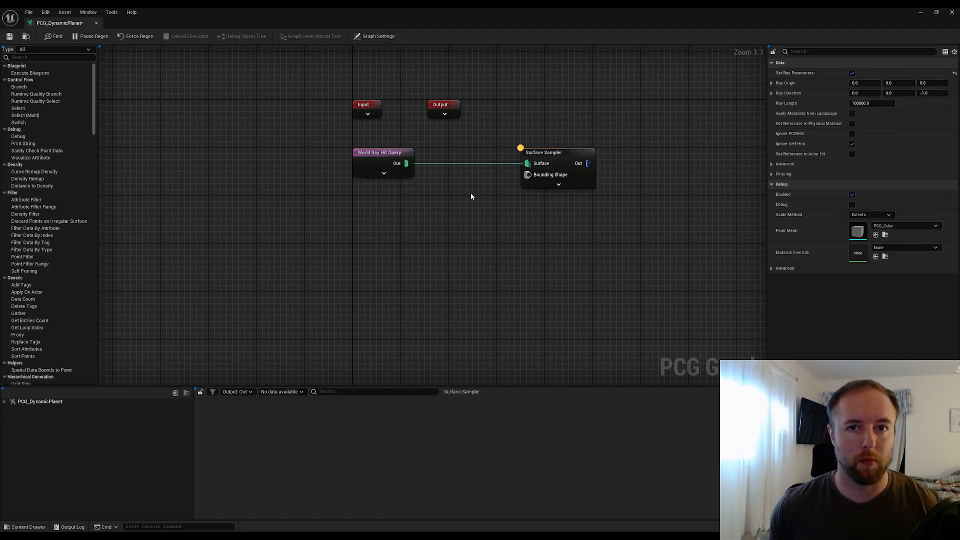
pyautogui.moveTo(571, 210); pyautogui.dragTo(534, 176)
pyautogui.click(473, 208)
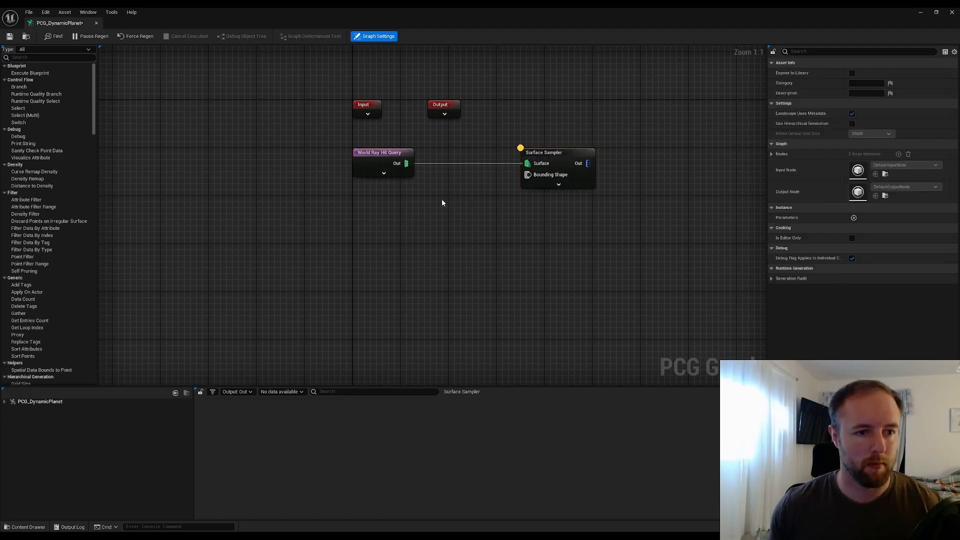
pyautogui.click(381, 165)
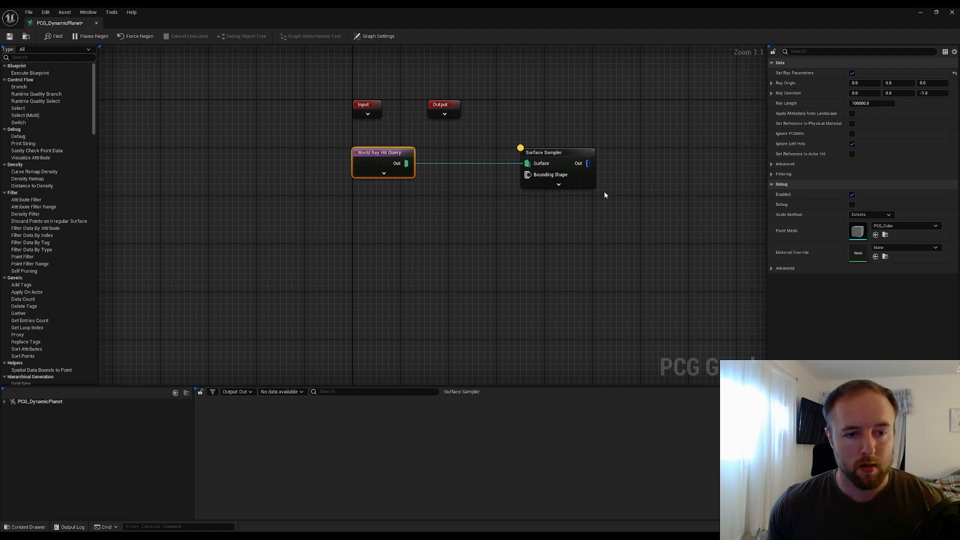
pyautogui.click(567, 161)
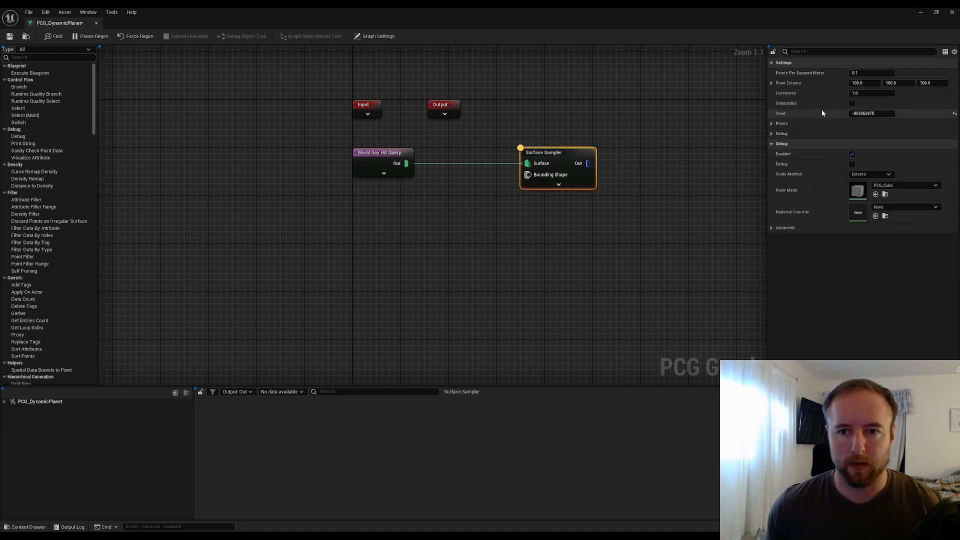
pyautogui.click(771, 83)
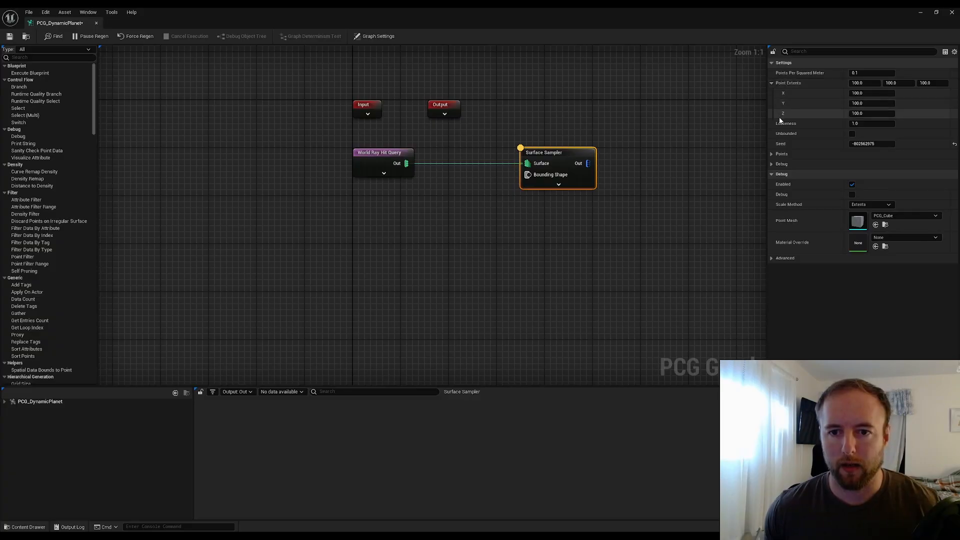
pyautogui.click(774, 155)
pyautogui.click(773, 184)
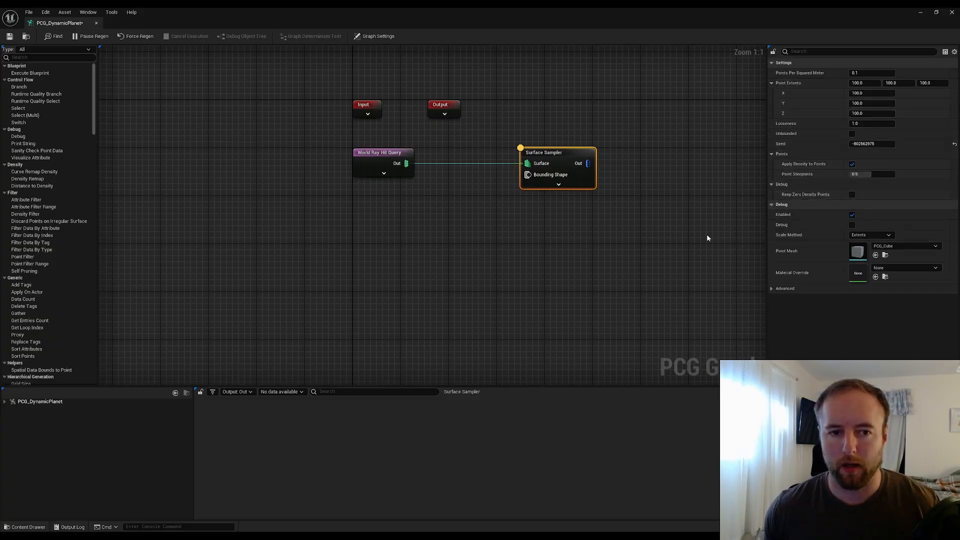
pyautogui.click(689, 129)
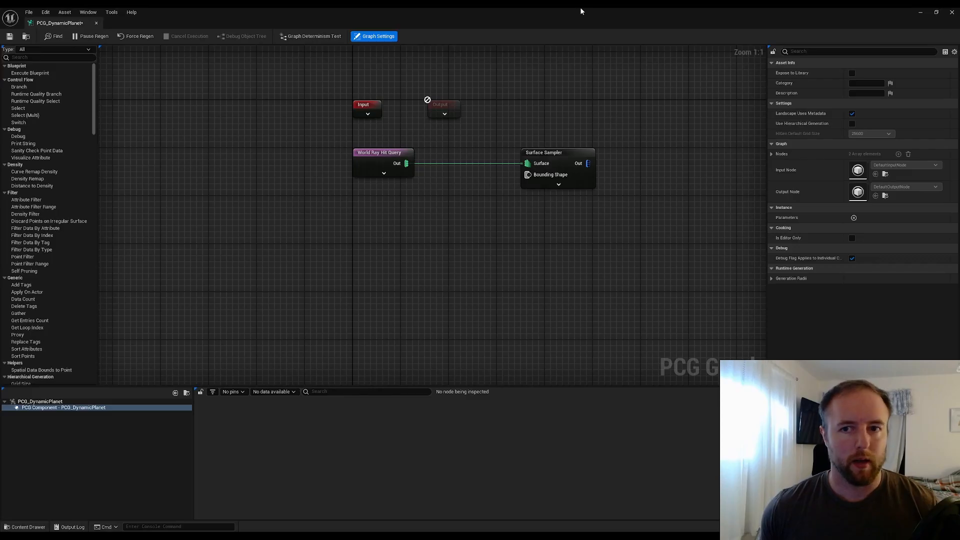
pyautogui.moveTo(581, 7); pyautogui.dragTo(718, 108)
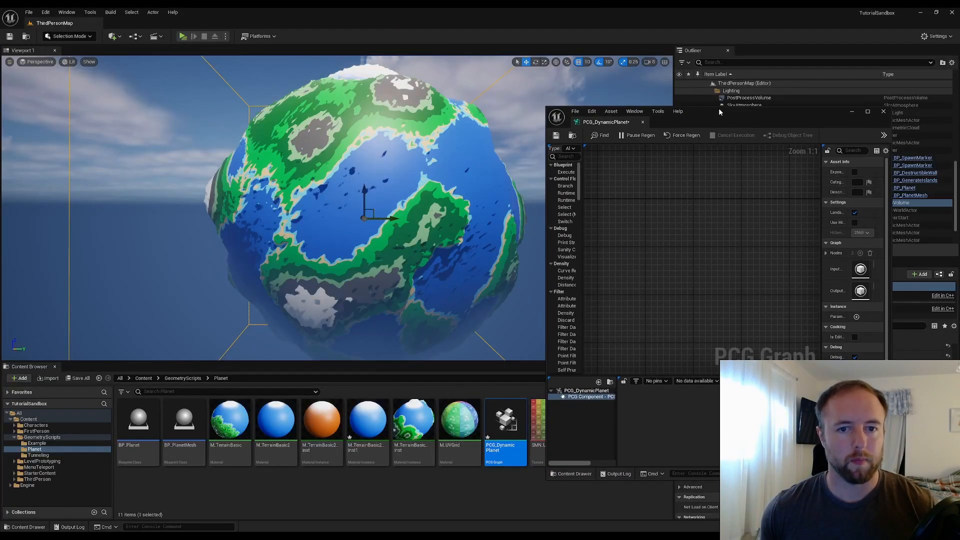
pyautogui.doubleClick(719, 108)
# Set the World Ray Hit Query's actor tag filter to Include Tagged with tag DynamicMeshActor, and save the graph
pyautogui.click(382, 159)
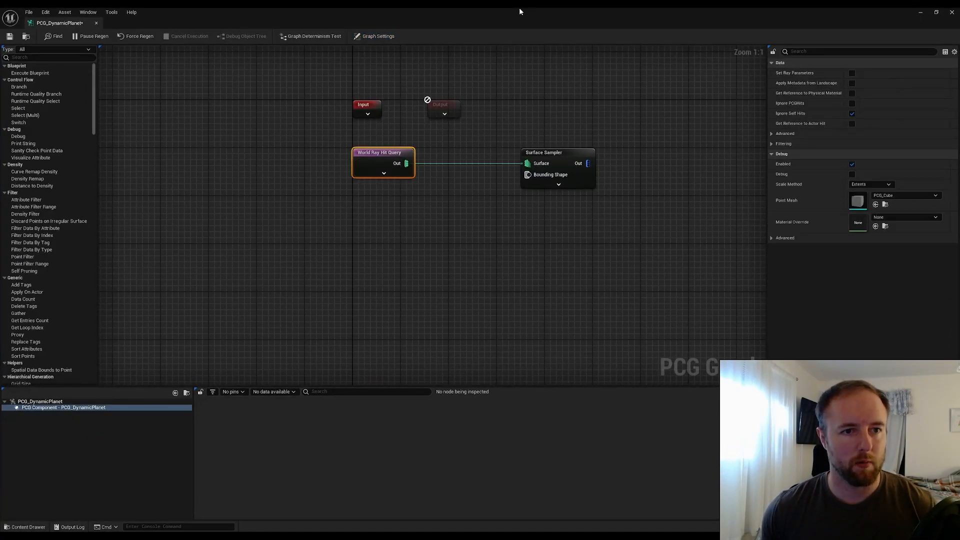
pyautogui.moveTo(520, 8); pyautogui.dragTo(708, 144)
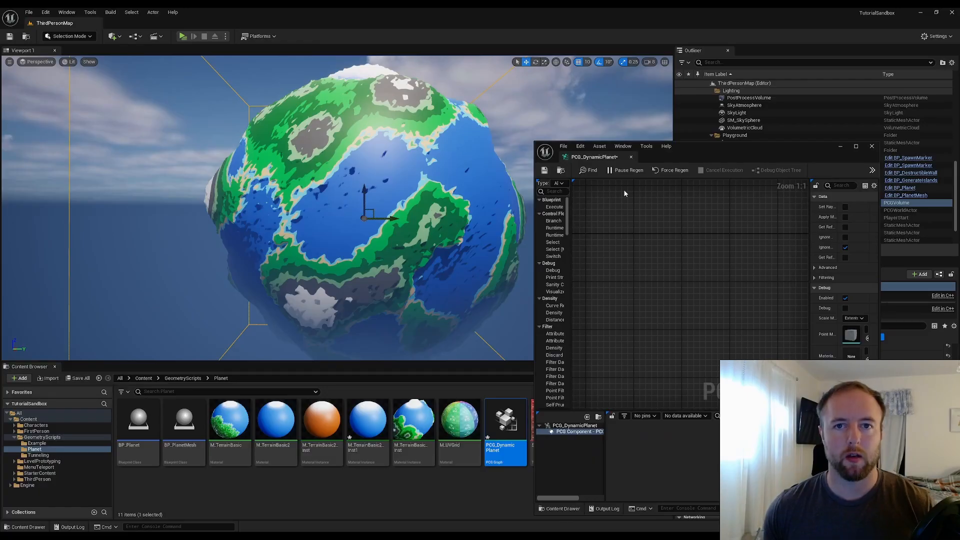
pyautogui.doubleClick(719, 148)
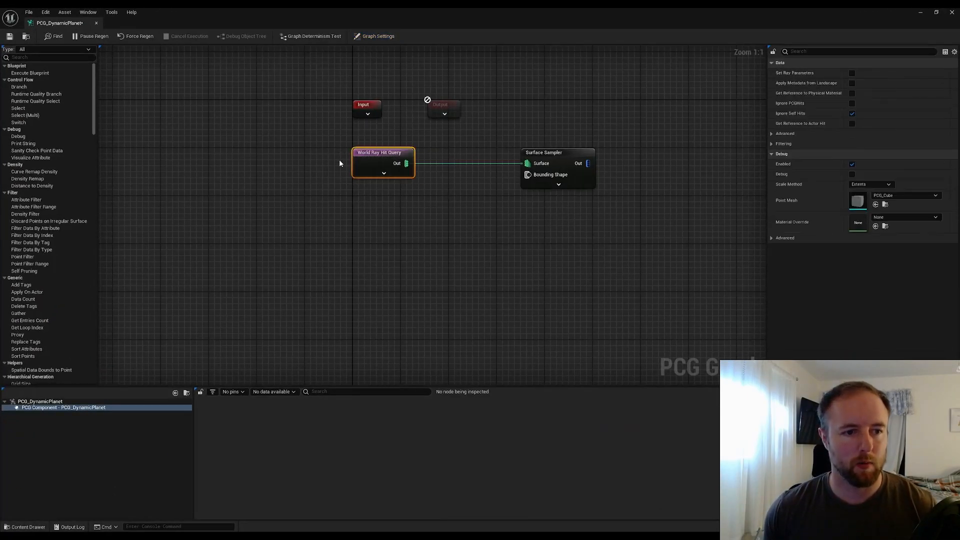
pyautogui.click(771, 144)
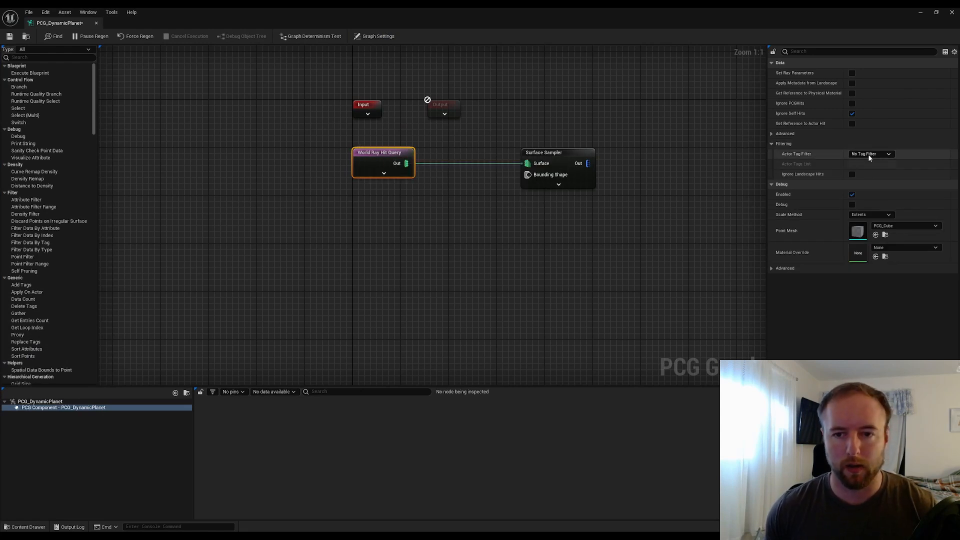
pyautogui.click(882, 155)
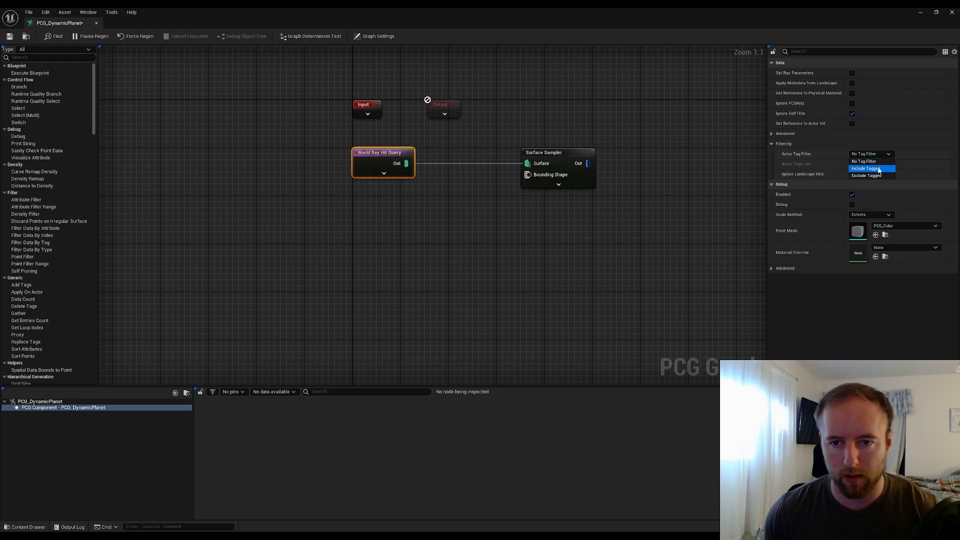
pyautogui.click(878, 169)
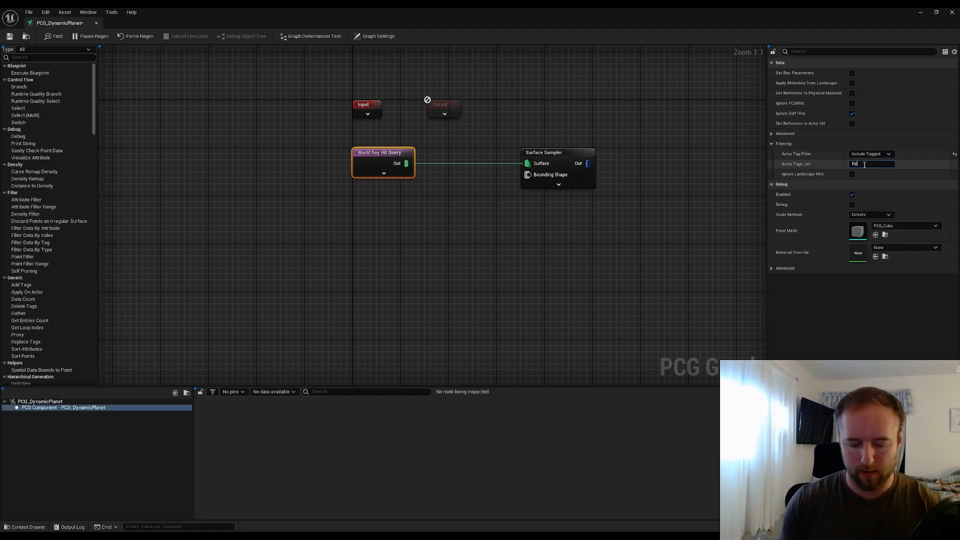
pyautogui.click(865, 165)
pyautogui.write('DynamicMeshAc')
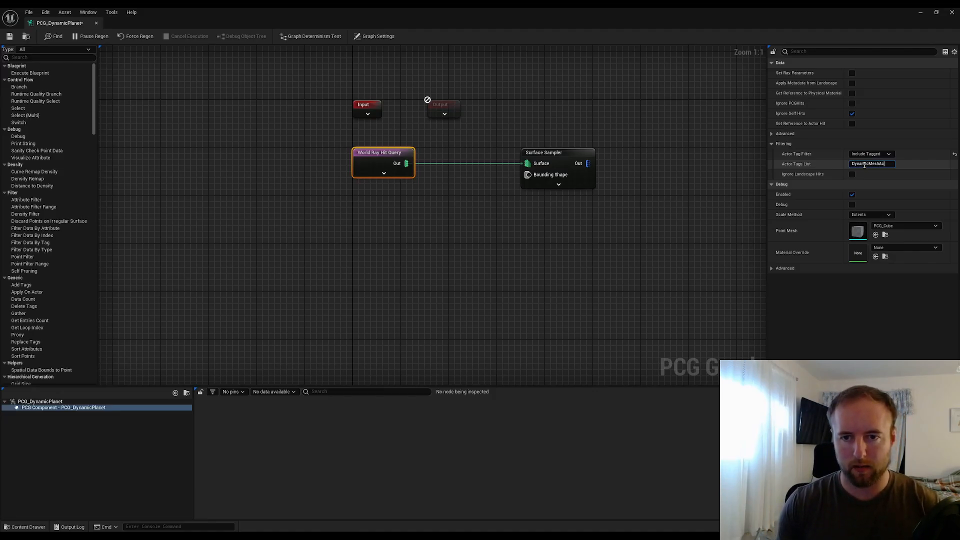
pyautogui.write('tor')
pyautogui.press('Return')
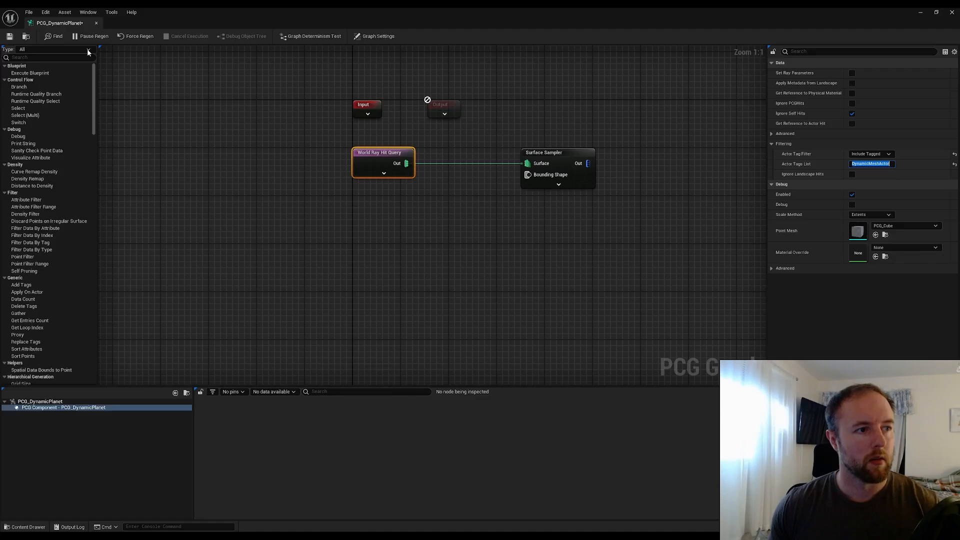
pyautogui.click(9, 36)
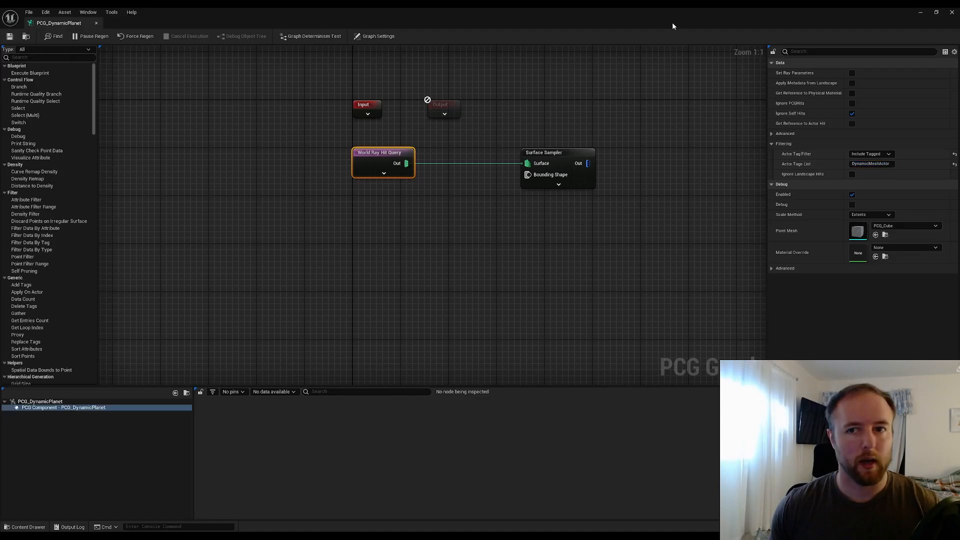
# Add the actor tag DynamicMeshActor to the BP_PlanetMesh blueprint's class defaults and compile it
pyautogui.click(920, 12)
pyautogui.click(388, 178)
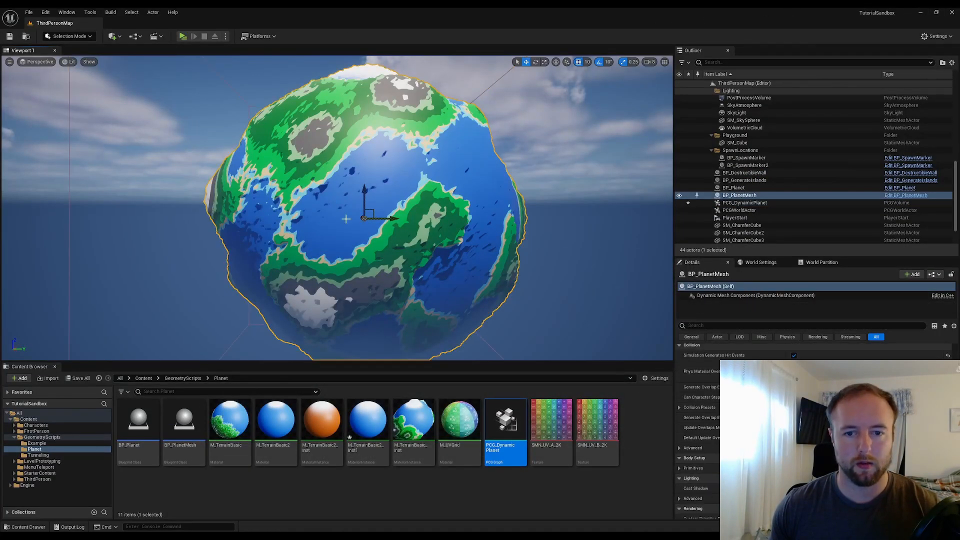
pyautogui.click(905, 195)
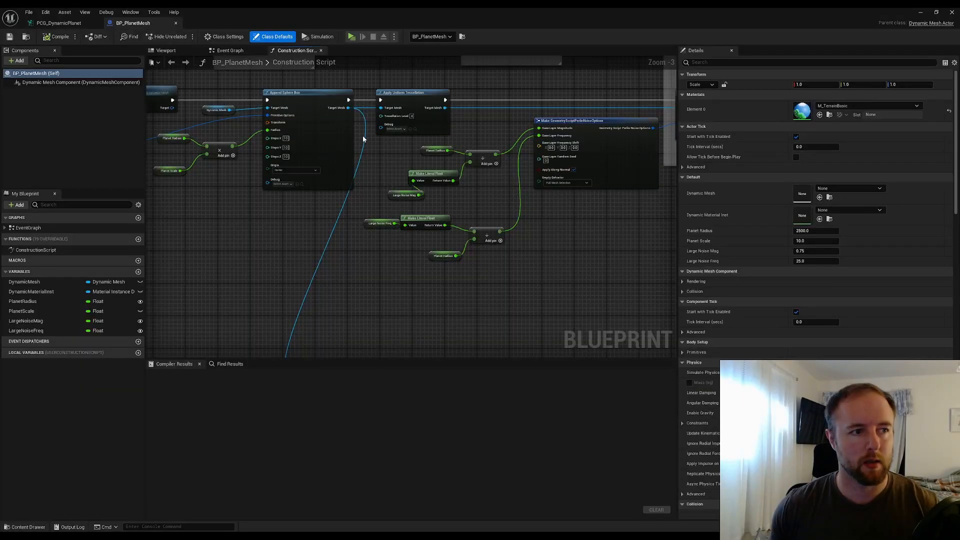
pyautogui.click(76, 73)
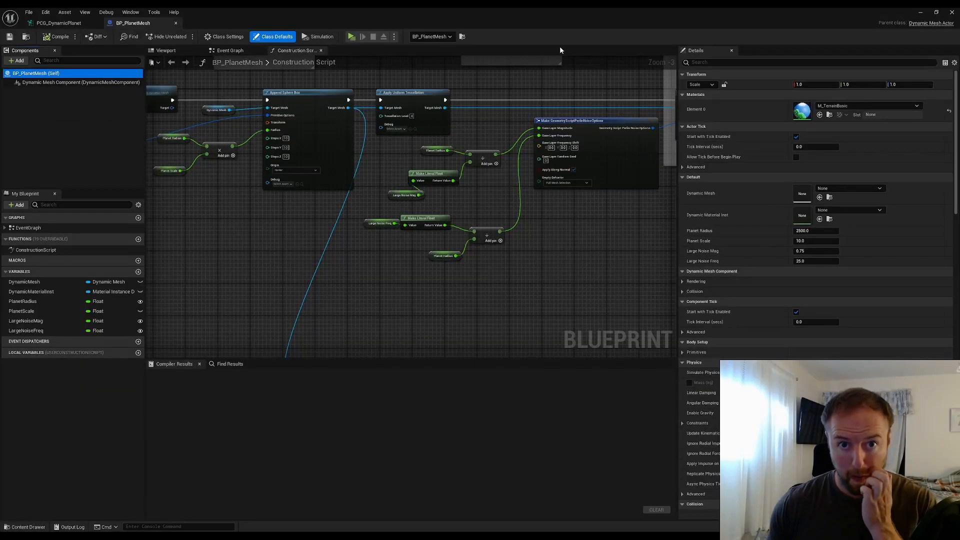
pyautogui.click(722, 62)
pyautogui.write('tags')
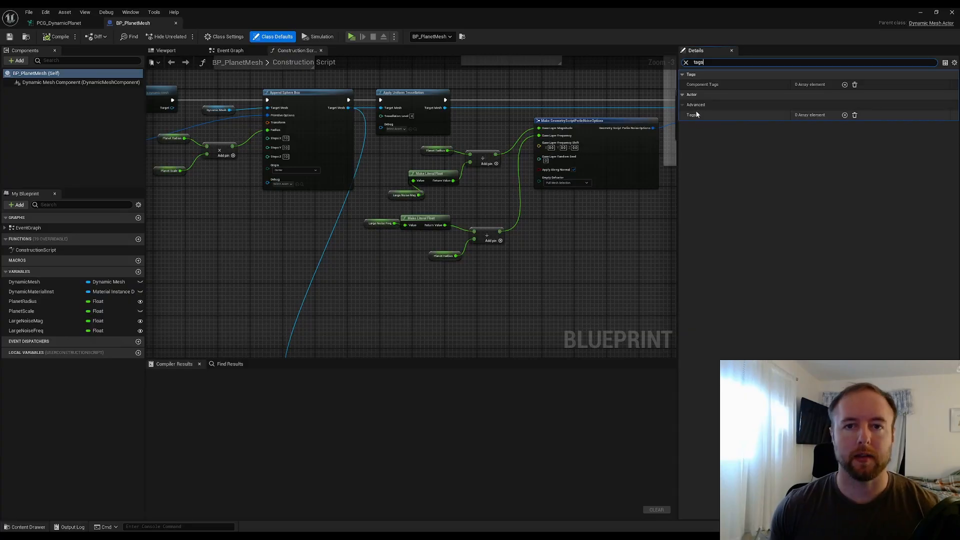
pyautogui.click(845, 115)
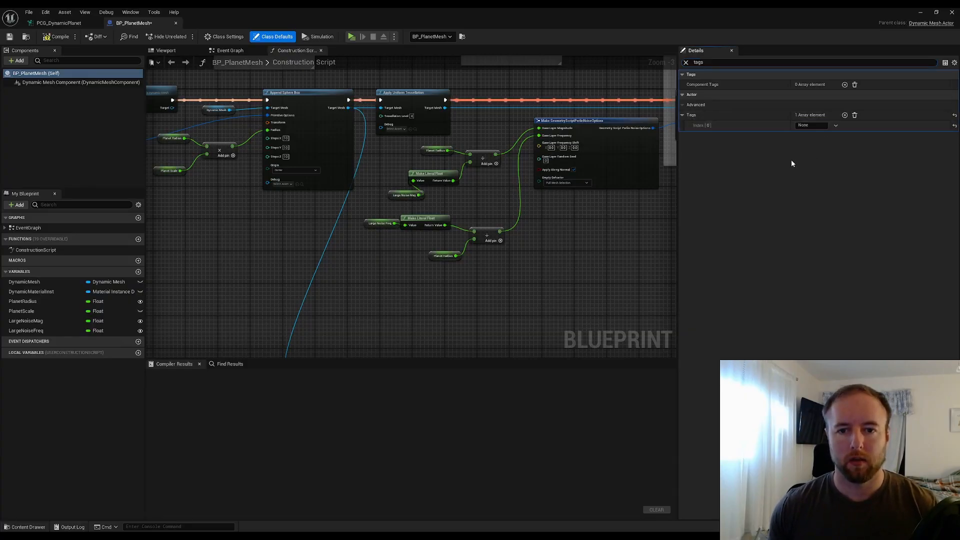
pyautogui.click(811, 125)
pyautogui.write('Dy')
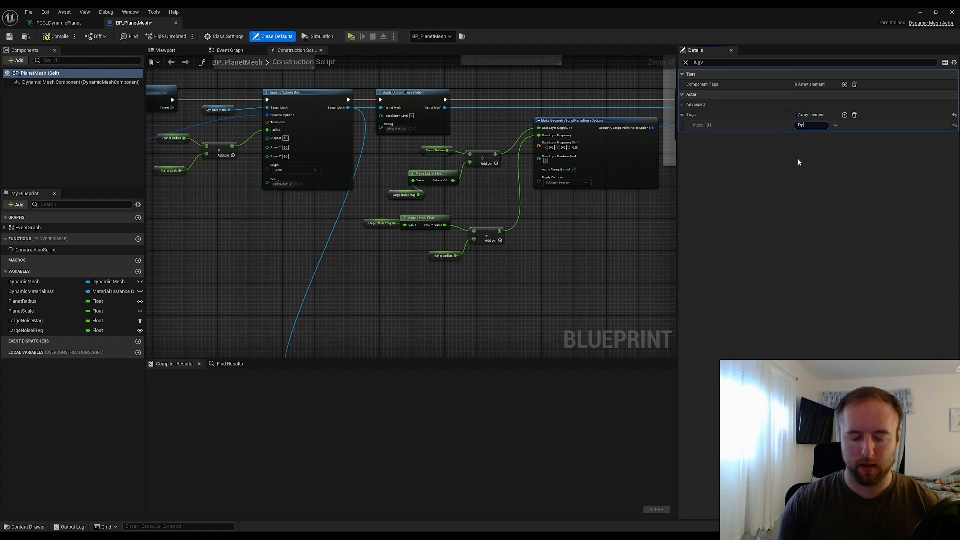
pyautogui.write('namicMeshActor')
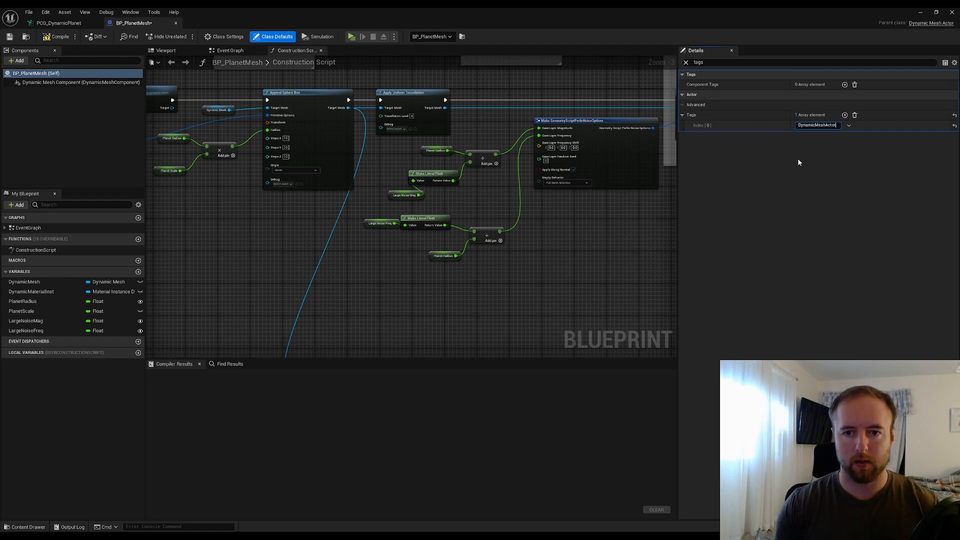
pyautogui.press('Return')
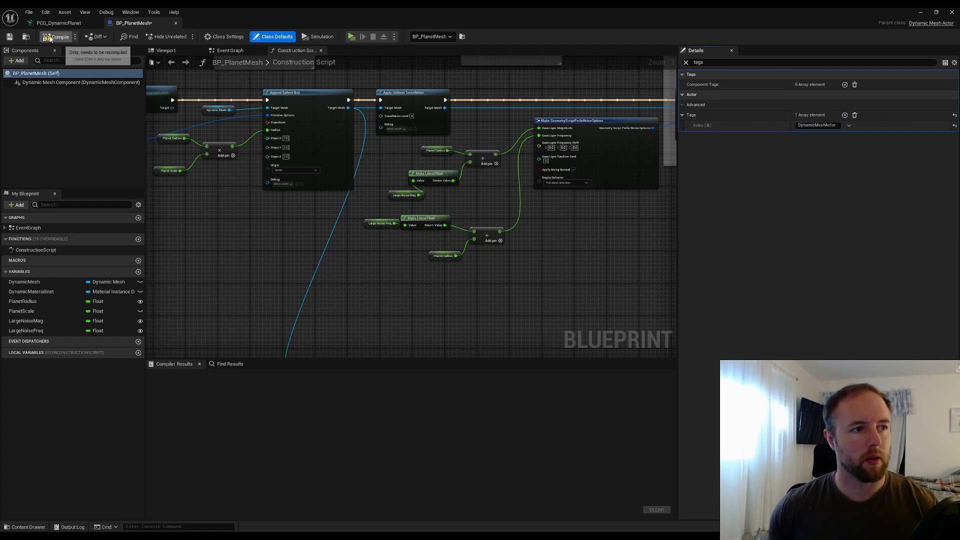
pyautogui.click(10, 38)
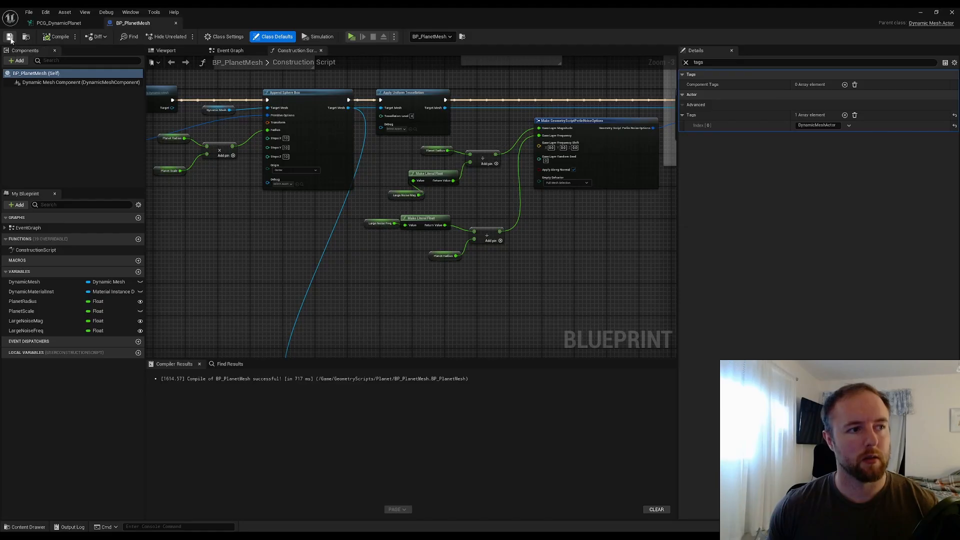
# Inspect the output data of the World Ray Hit Query and Surface Sampler nodes in the PCG graph
pyautogui.click(59, 23)
pyautogui.click(243, 183)
pyautogui.click(402, 155)
pyautogui.press('a')
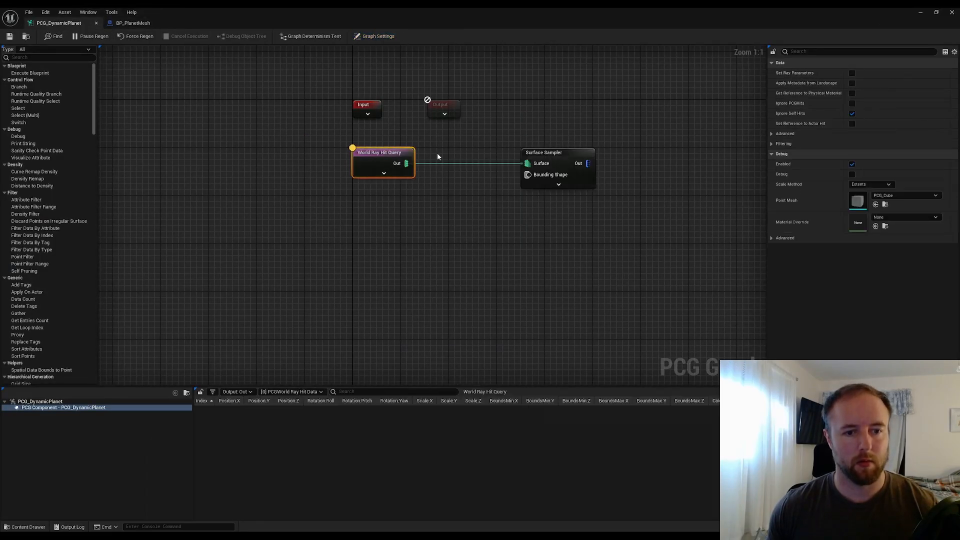
pyautogui.click(552, 155)
pyautogui.press('a')
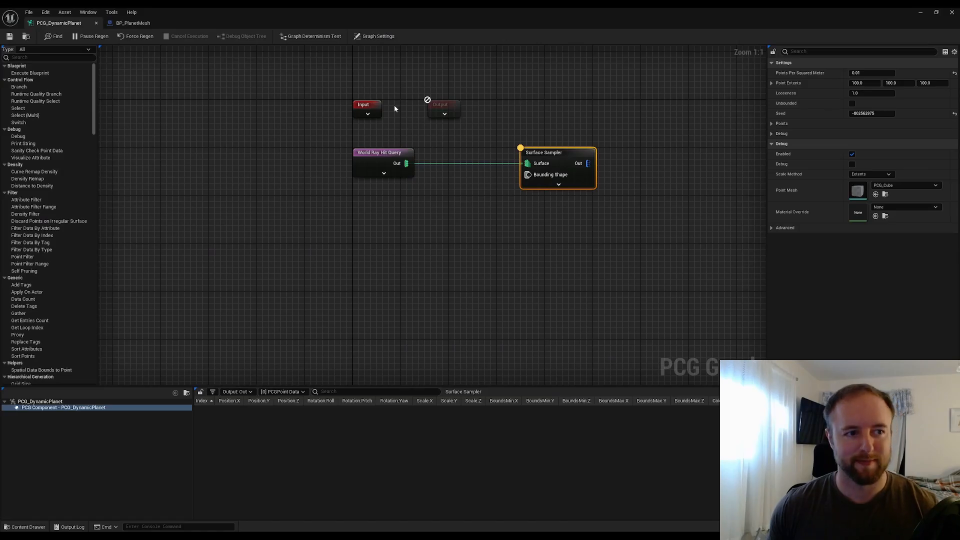
# Review the World Ray Hit Query's actor tag filter options
pyautogui.click(381, 159)
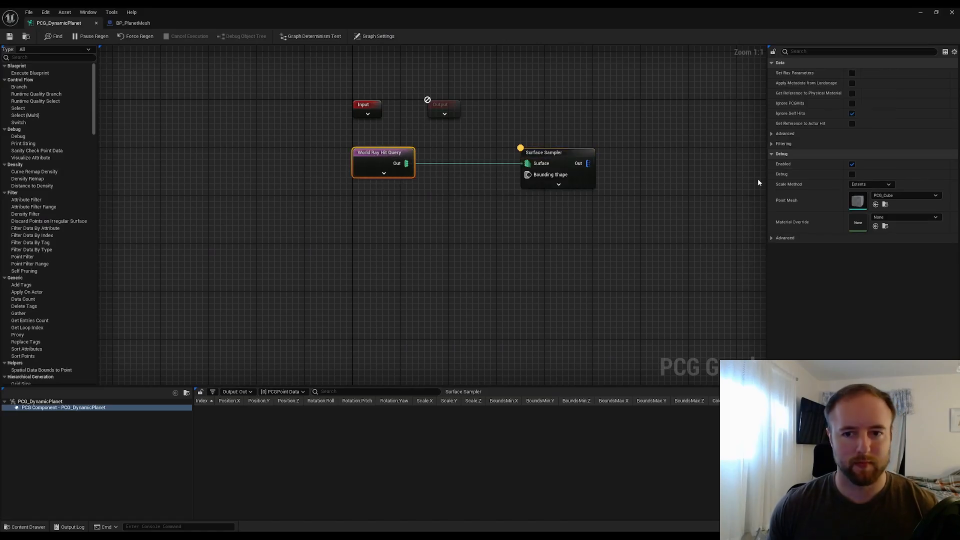
pyautogui.click(773, 145)
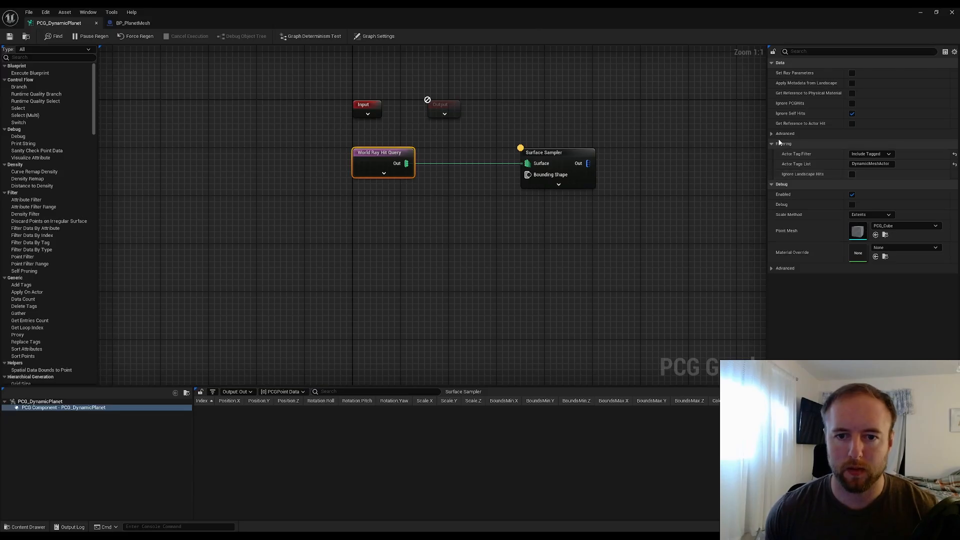
pyautogui.click(870, 153)
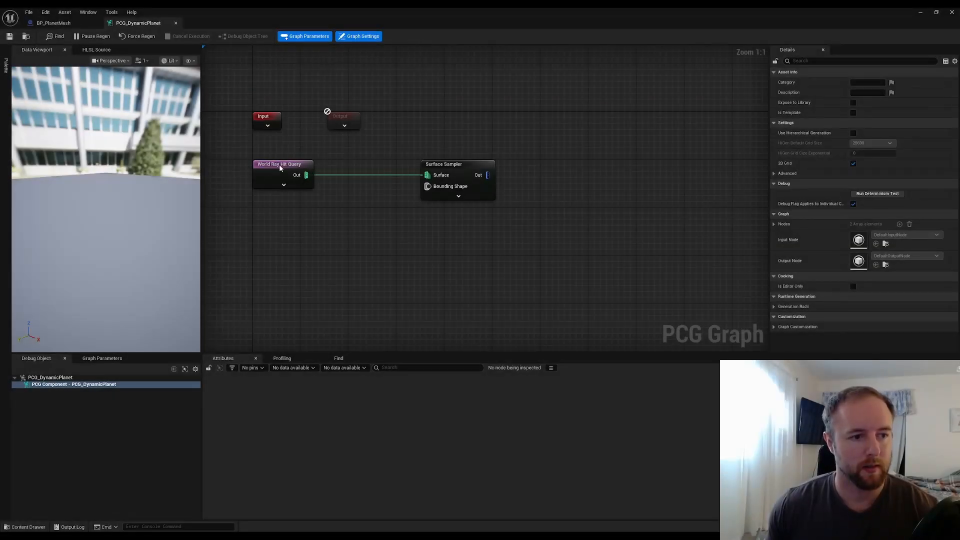
pyautogui.click(280, 168)
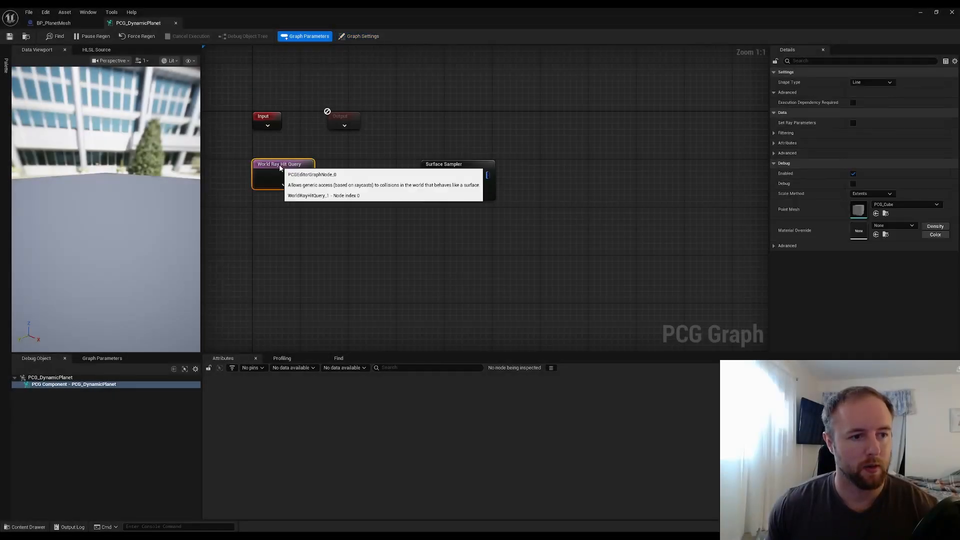
# Review the BP_PlanetMesh actor's details in the level editor
pyautogui.click(920, 12)
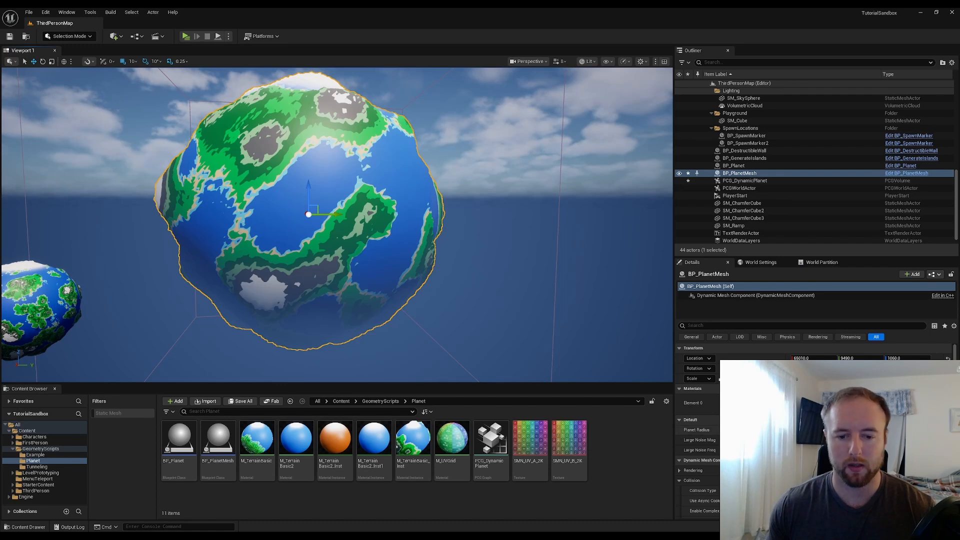
pyautogui.scroll(-1, 810, 400)
pyautogui.scroll(-1, 810, 400)
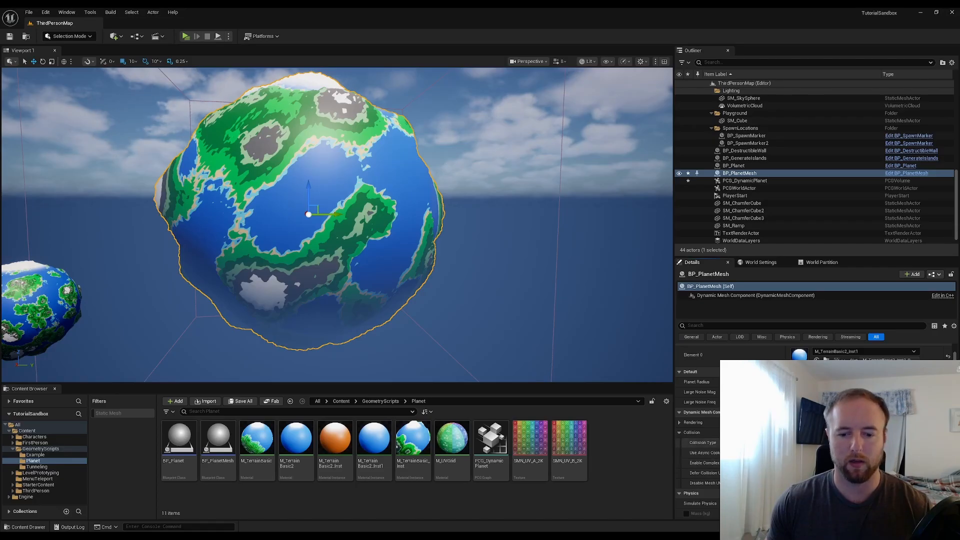
pyautogui.scroll(-2, 700, 430)
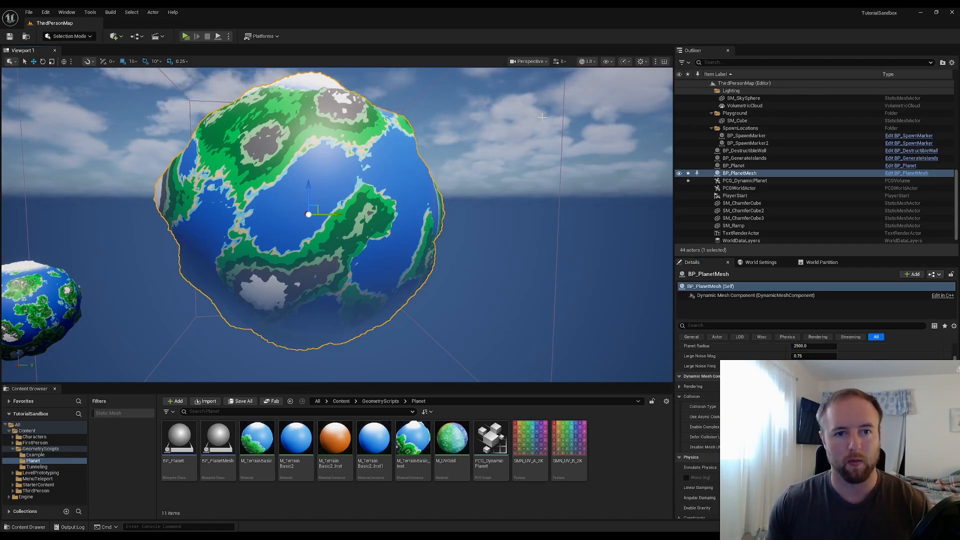
# Switch the level viewport to Wireframe view and back to Lit to inspect the planet mesh
pyautogui.click(586, 61)
pyautogui.click(601, 99)
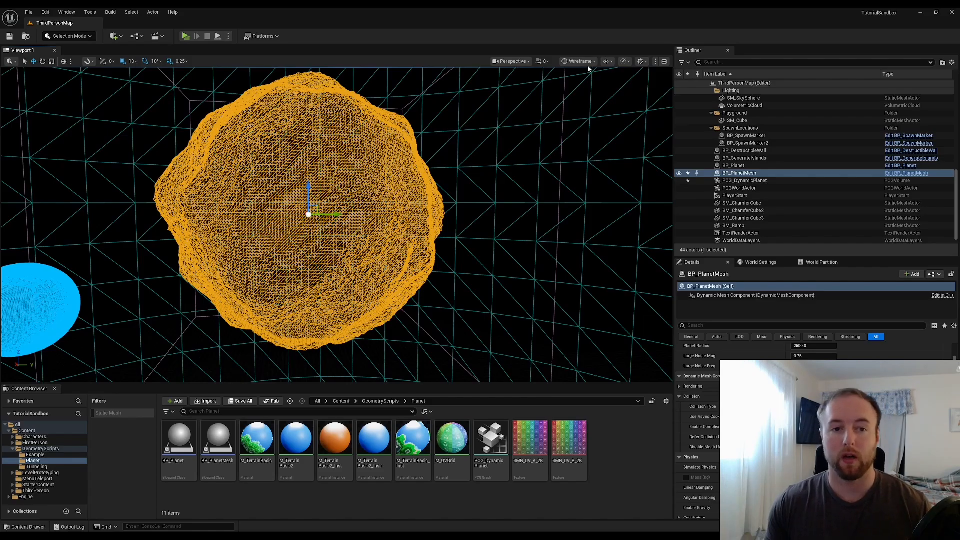
pyautogui.click(589, 62)
pyautogui.click(599, 91)
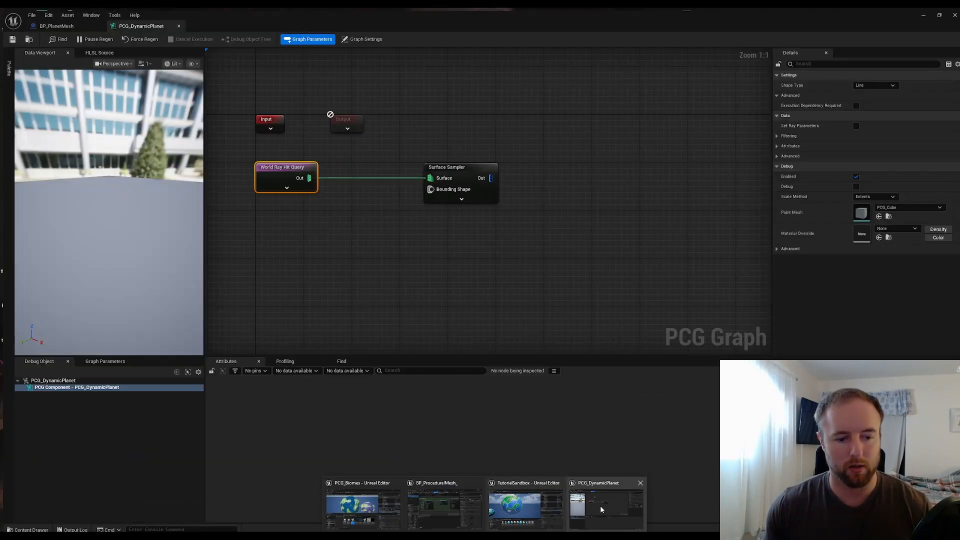
# Return to the PCG graph, inspect the Surface Sampler and World Ray Hit Query nodes, and maximize the graph window
pyautogui.click(607, 502)
pyautogui.click(457, 167)
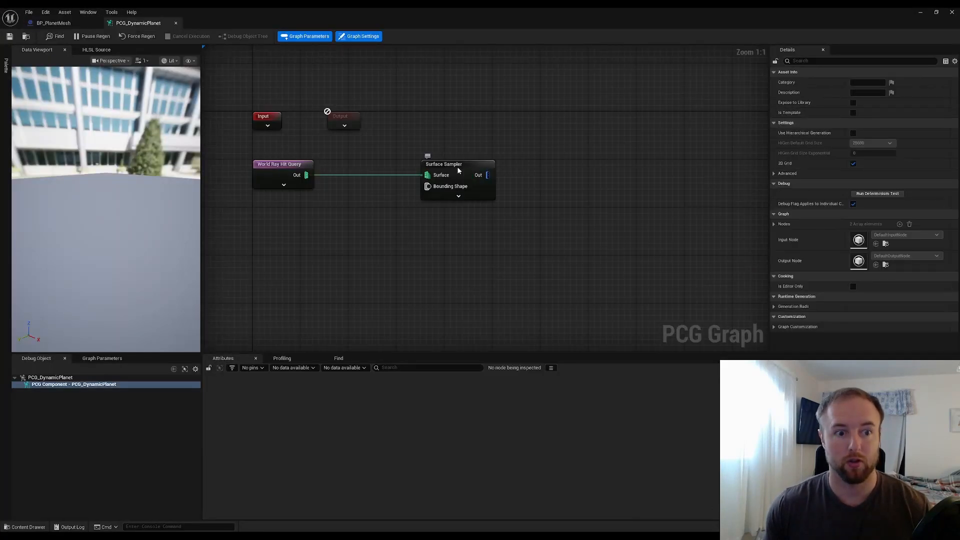
pyautogui.press('a')
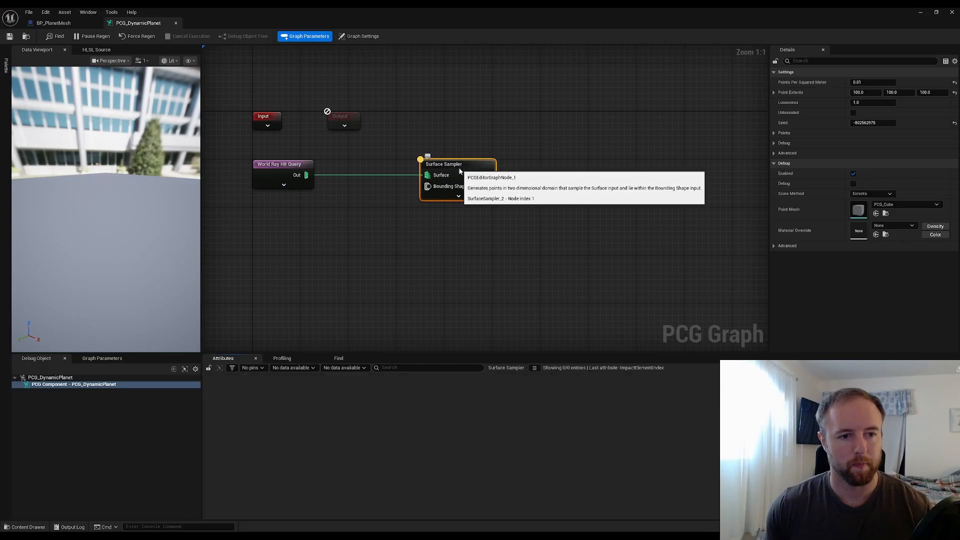
pyautogui.click(298, 171)
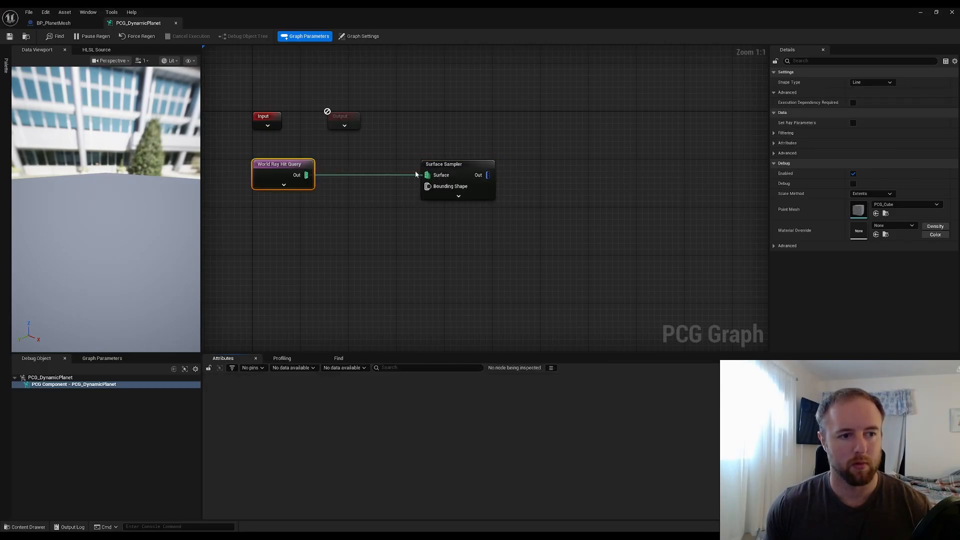
pyautogui.click(458, 168)
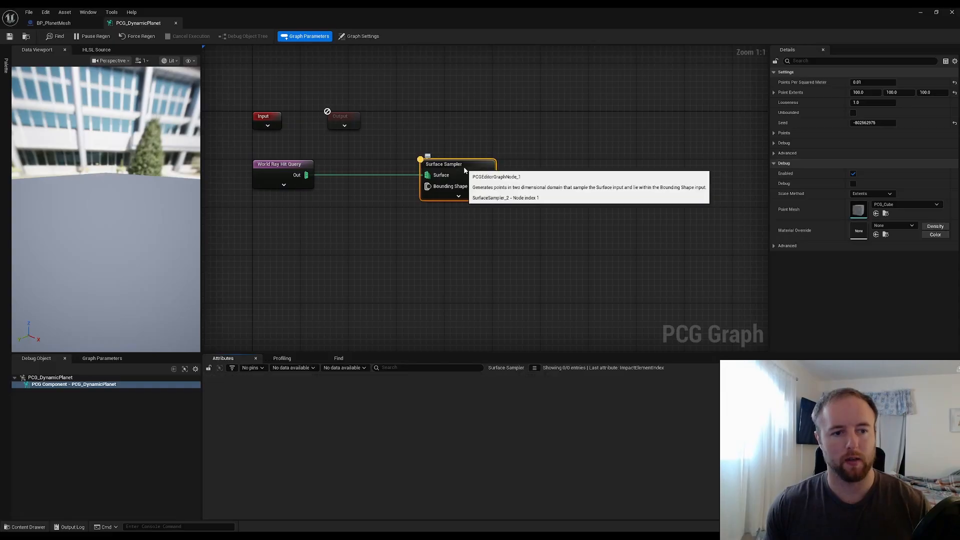
pyautogui.moveTo(646, 19); pyautogui.dragTo(745, 133)
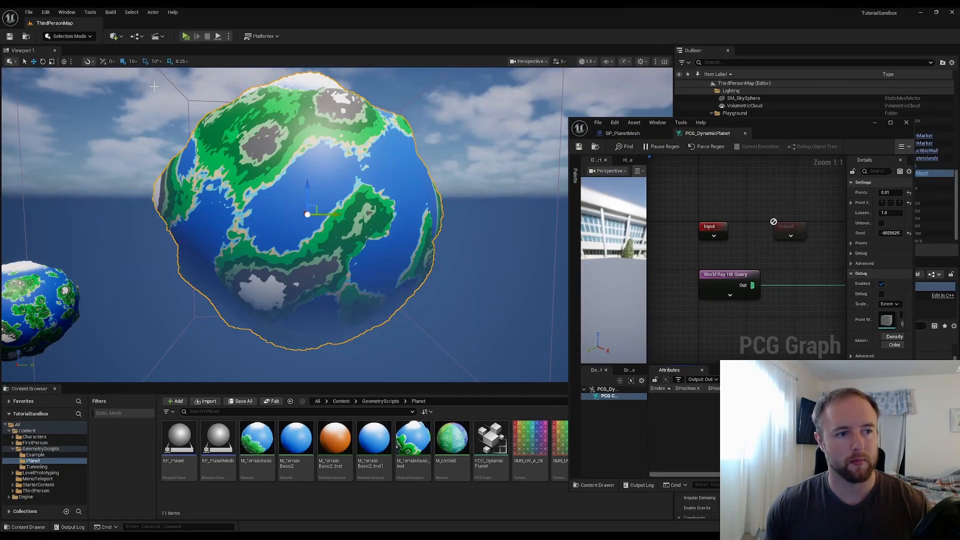
pyautogui.click(177, 89)
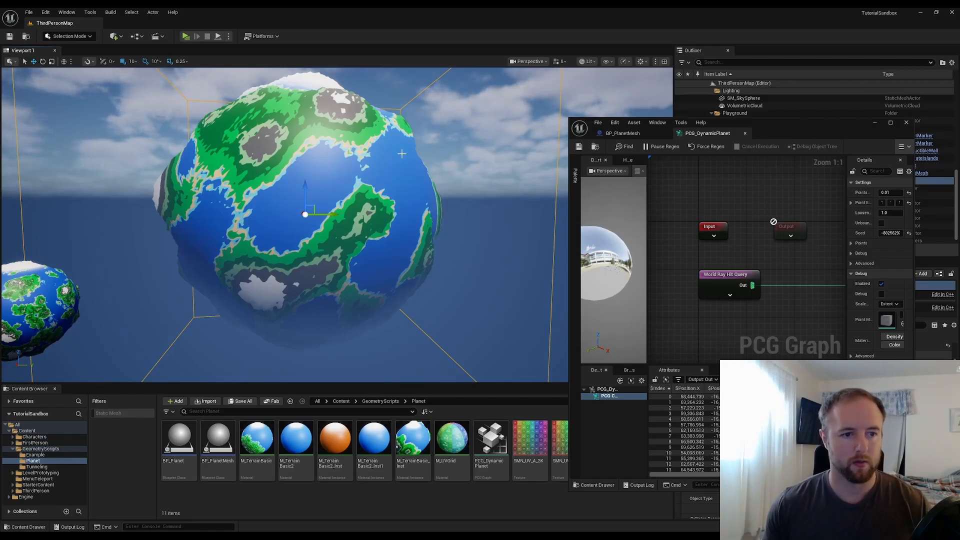
pyautogui.doubleClick(800, 129)
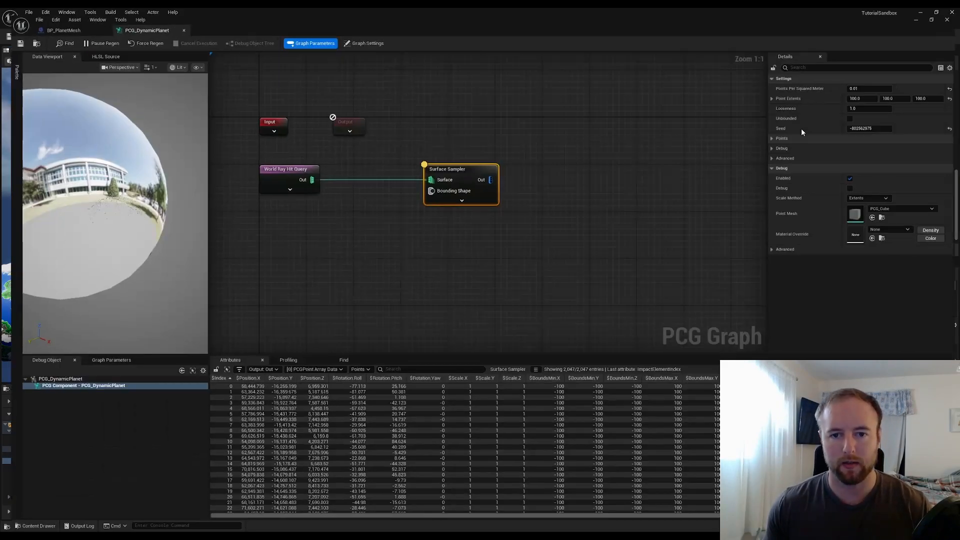
# Scroll through the Surface Sampler's output points in the attributes table
pyautogui.click(427, 242)
pyautogui.click(543, 161)
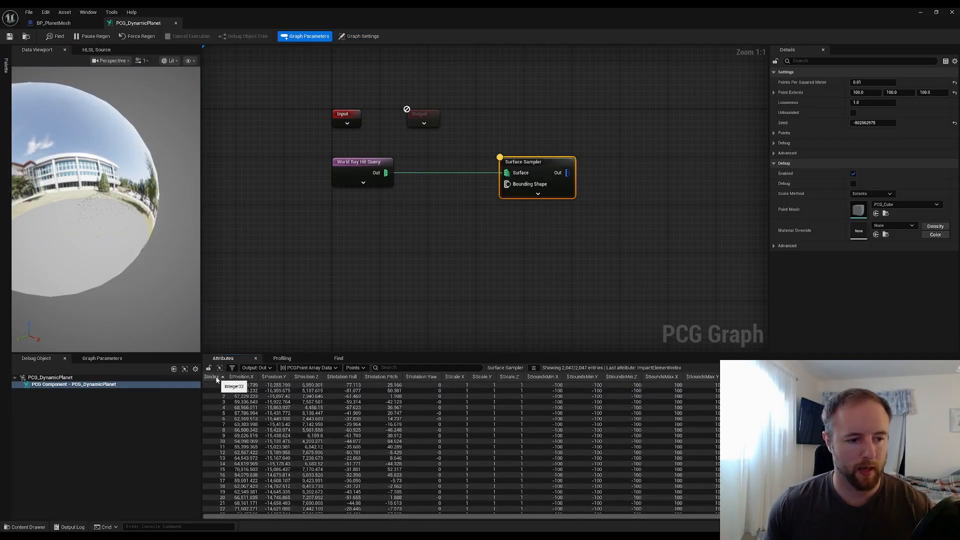
pyautogui.scroll(-20, 461, 447)
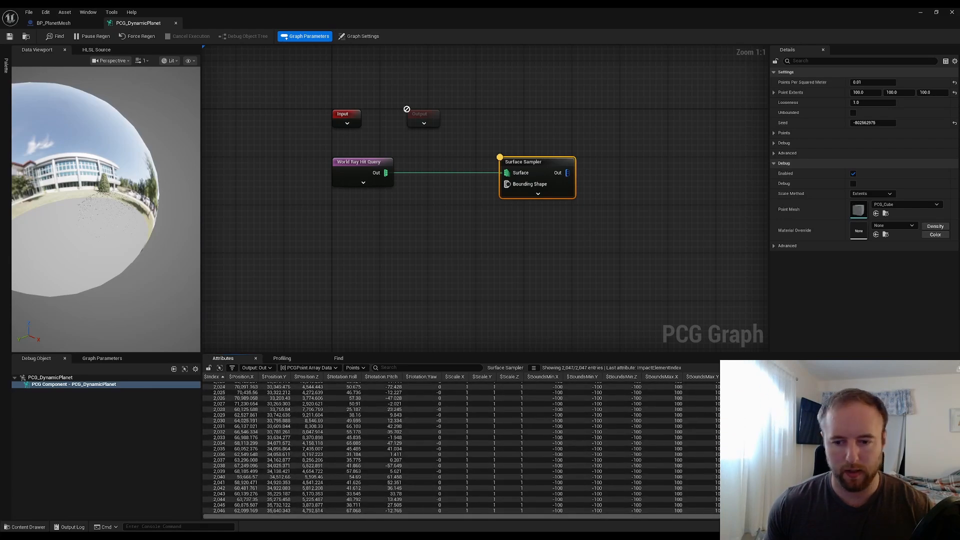
pyautogui.scroll(20, 461, 447)
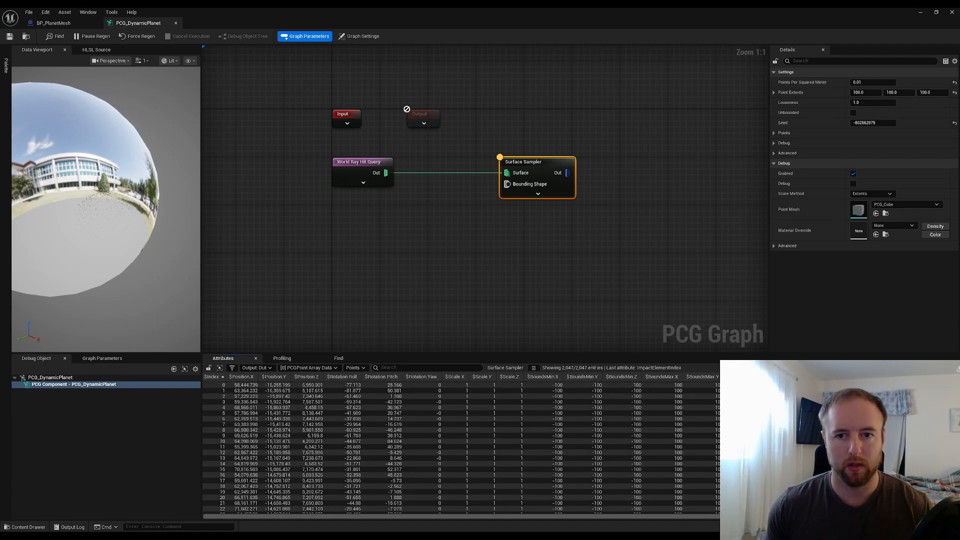
# Enable Debug display on the Surface Sampler node and minimize the graph window
pyautogui.click(870, 83)
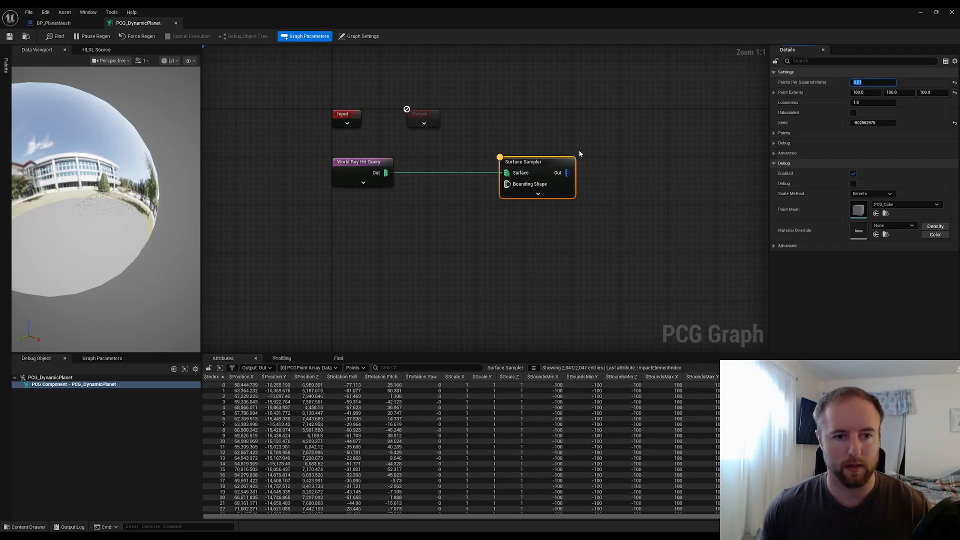
pyautogui.click(853, 184)
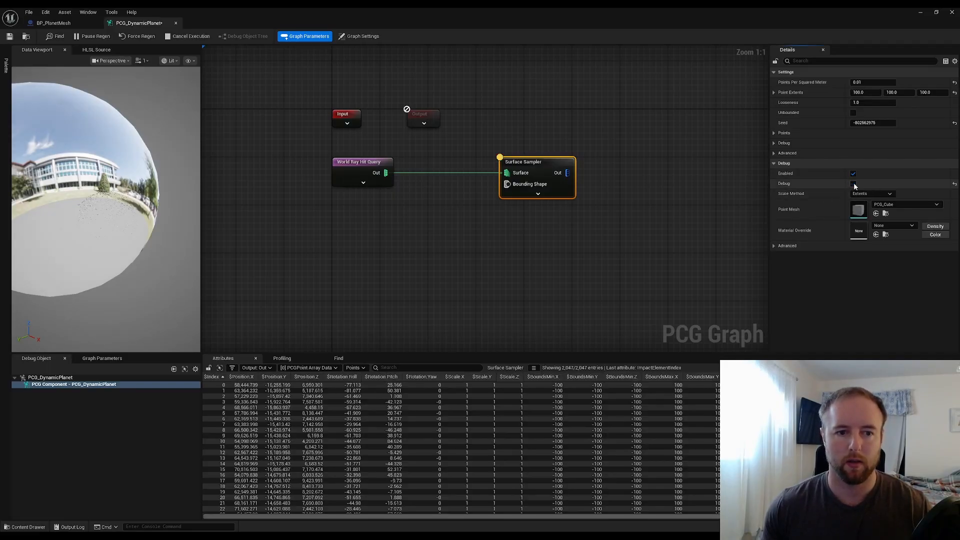
pyautogui.click(853, 184)
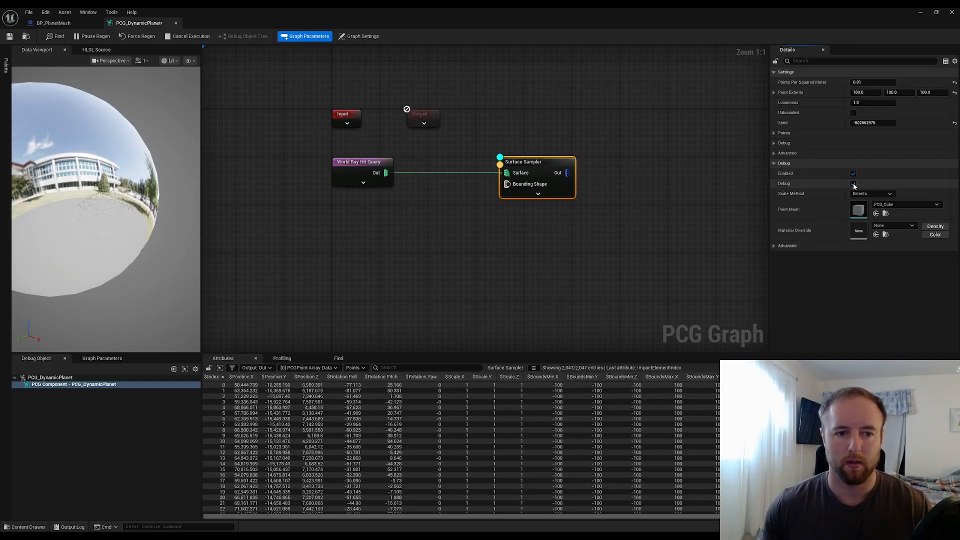
pyautogui.click(920, 12)
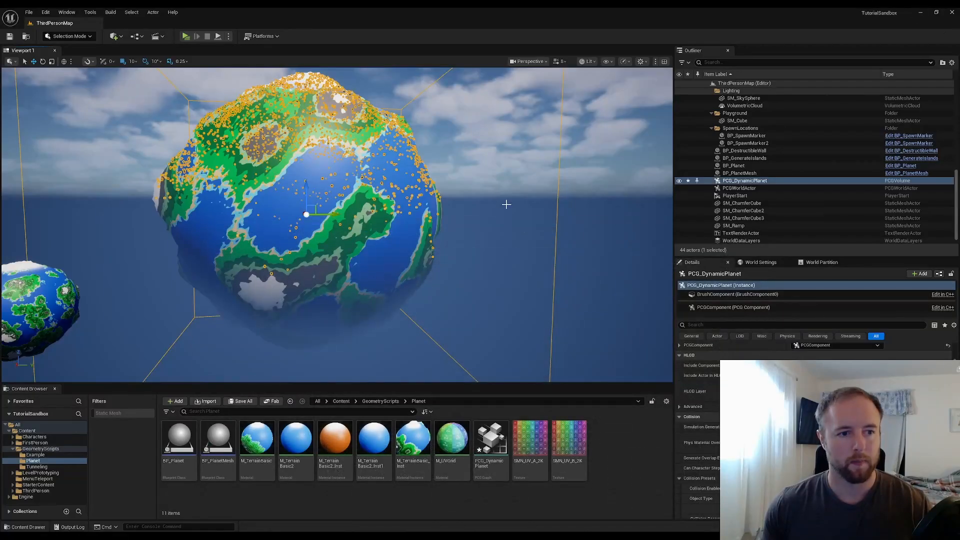
# Fly around the planet in the level viewport to examine the debug points on its surface
pyautogui.click(601, 183)
pyautogui.moveTo(523, 183); pyautogui.dragTo(742, 201, button='right')
pyautogui.press('w')
pyautogui.press('a')
pyautogui.press('w')
pyautogui.press('s')
pyautogui.press('a')
pyautogui.press('a')
pyautogui.press('w')
pyautogui.press('s')
pyautogui.press('a')
pyautogui.press('a')
pyautogui.press('w')
pyautogui.moveTo(337, 225); pyautogui.dragTo(346, 225, button='right')
pyautogui.press('a')
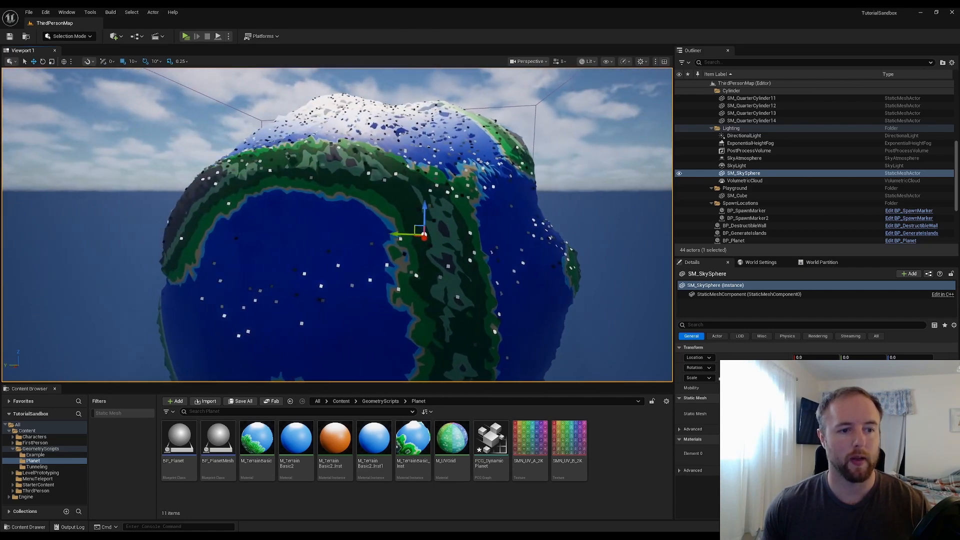
pyautogui.press('a')
pyautogui.moveTo(403, 220); pyautogui.dragTo(418, 229, button='right')
pyautogui.press('w')
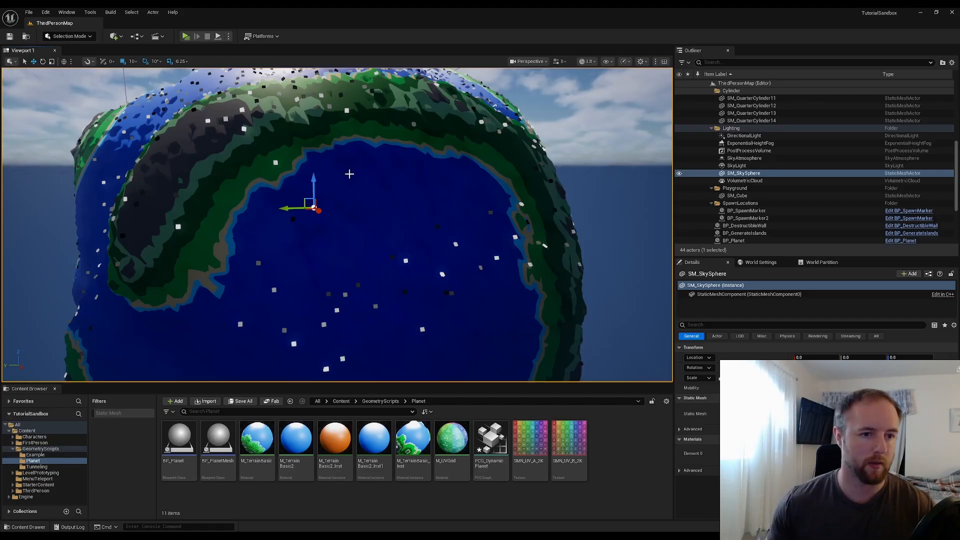
pyautogui.moveTo(415, 243); pyautogui.dragTo(419, 231, button='right')
pyautogui.press('s')
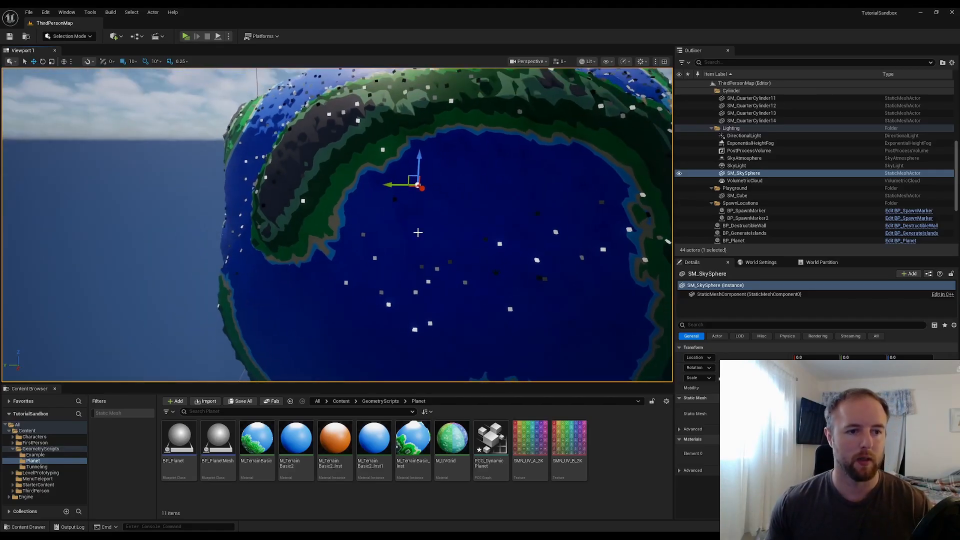
pyautogui.click(418, 232)
pyautogui.rightClick(418, 233)
pyautogui.click(199, 203)
pyautogui.press('a')
pyautogui.moveTo(199, 203); pyautogui.dragTo(473, 195, button='right')
pyautogui.press('w')
pyautogui.press('a')
pyautogui.press('s')
pyautogui.press('s')
pyautogui.press('a')
pyautogui.press('w')
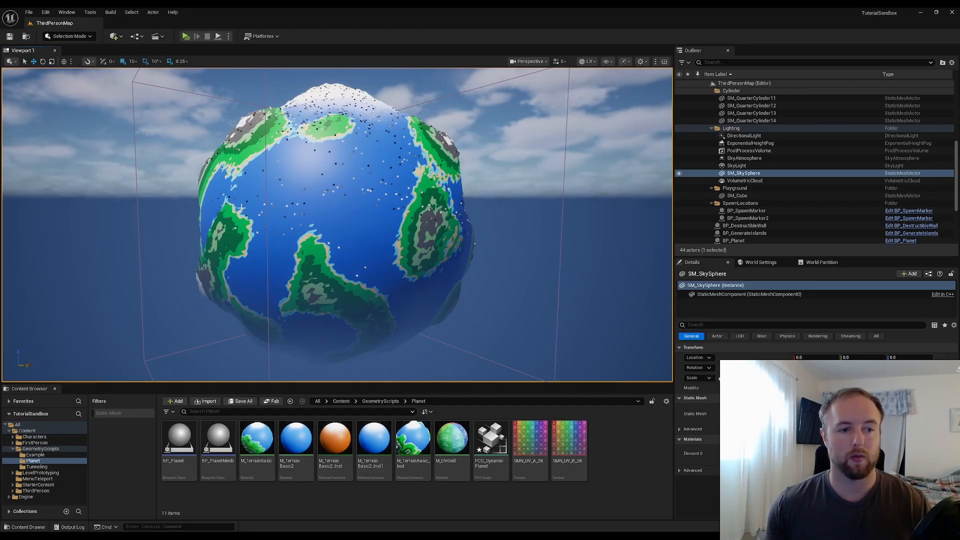
pyautogui.press('a')
pyautogui.moveTo(604, 188); pyautogui.dragTo(642, 191, button='right')
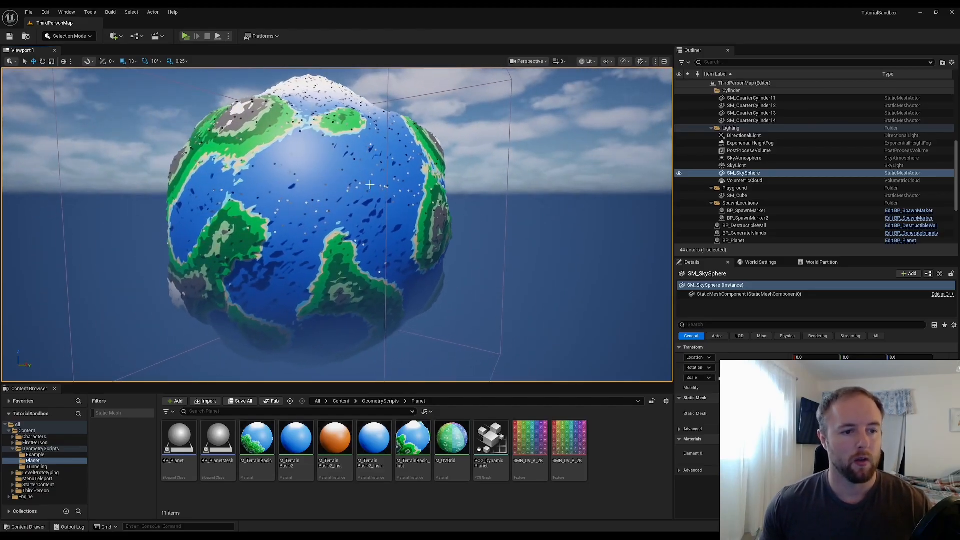
# Switch back to the PCG graph and enable Set Ray Parameters on the World Ray Hit Query node
pyautogui.moveTo(483, 531)
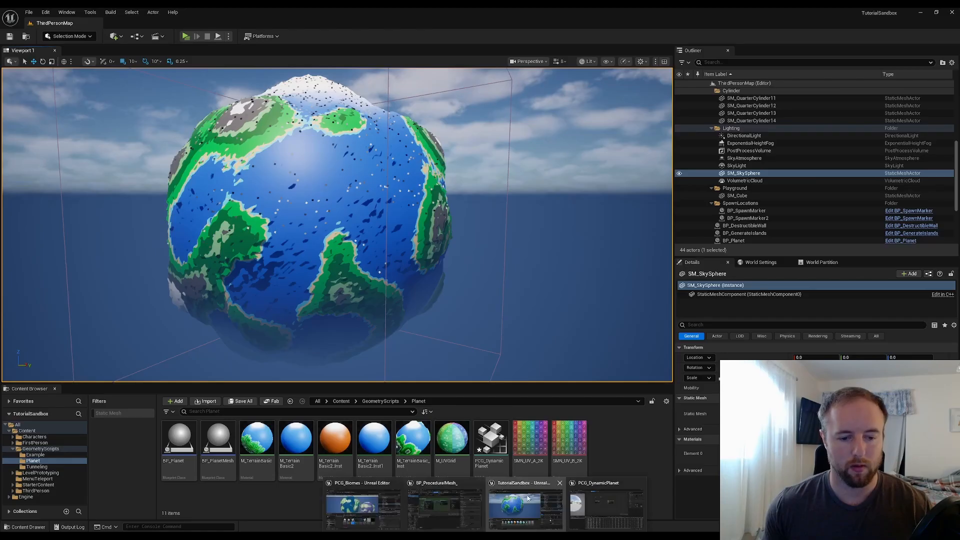
pyautogui.click(604, 504)
pyautogui.moveTo(448, 229); pyautogui.dragTo(520, 236, button='right')
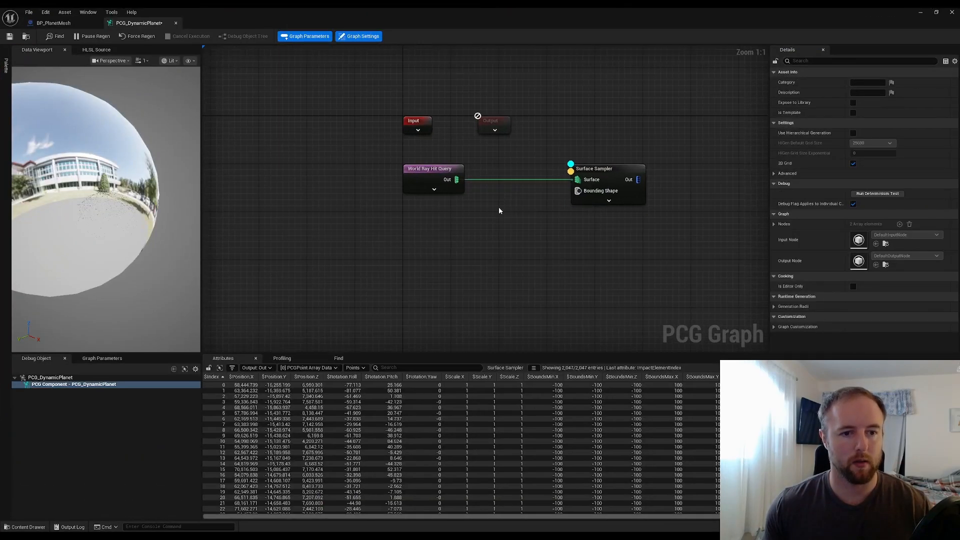
pyautogui.click(432, 177)
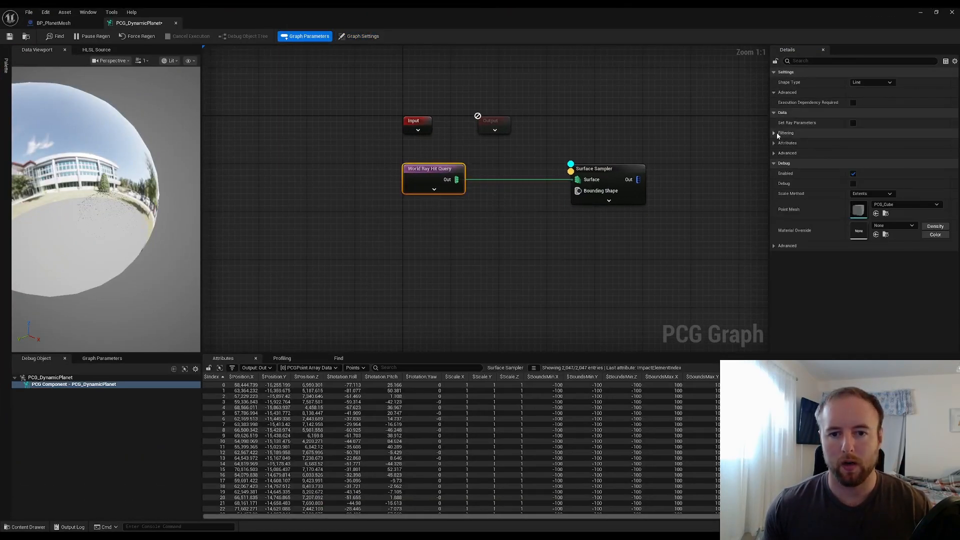
pyautogui.click(853, 123)
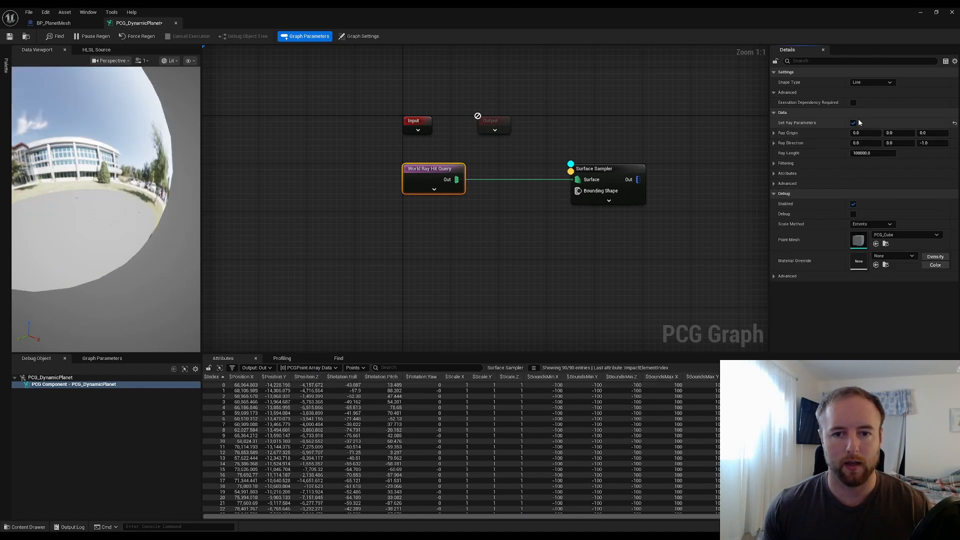
# Duplicate the World Ray Hit Query node and expand its Ray Origin, Ray Direction and Attributes settings
pyautogui.click(470, 225)
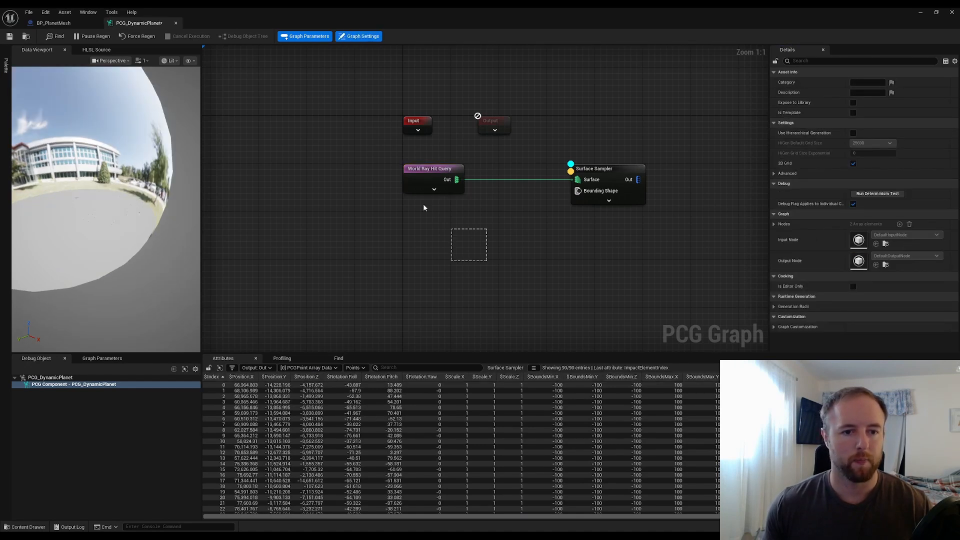
pyautogui.moveTo(424, 207); pyautogui.dragTo(436, 230)
pyautogui.hotkey('ctrl', 'd')
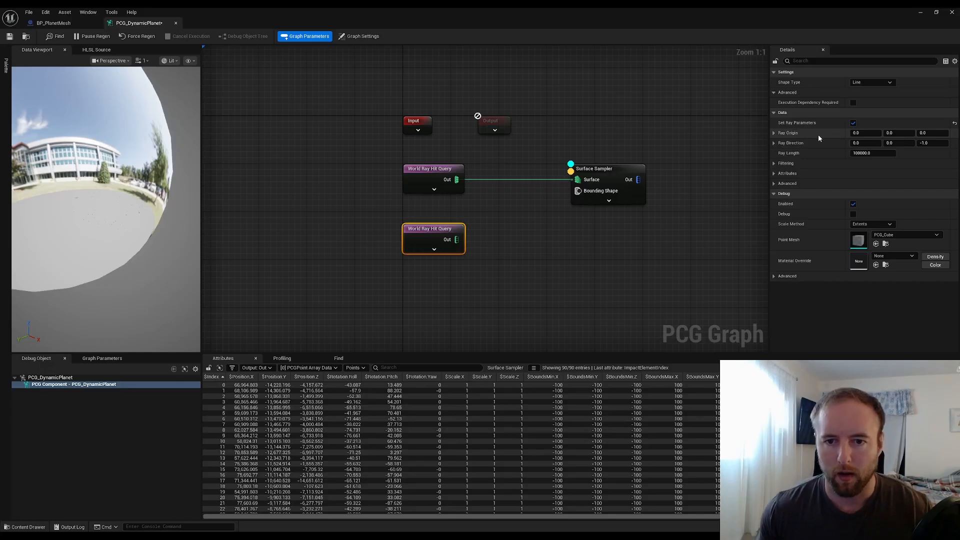
pyautogui.click(775, 133)
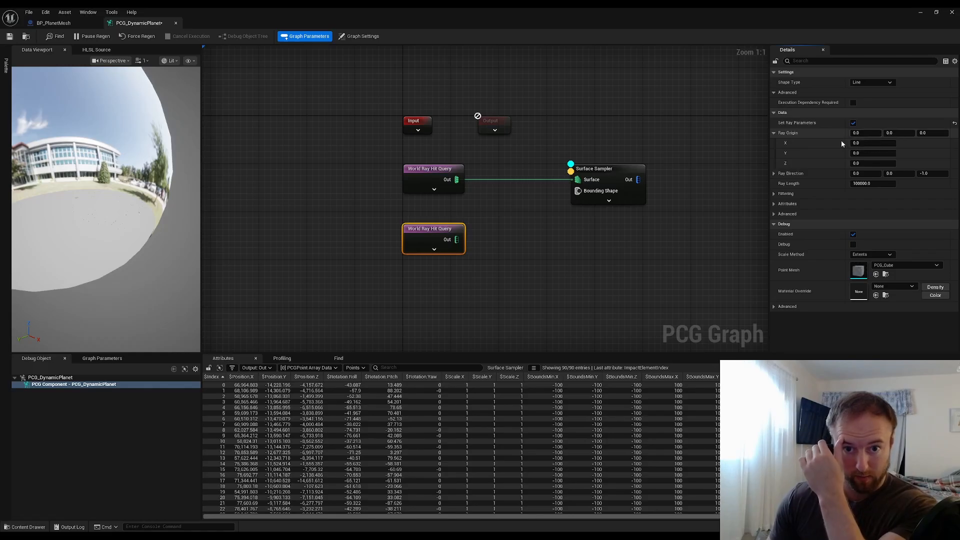
pyautogui.click(774, 174)
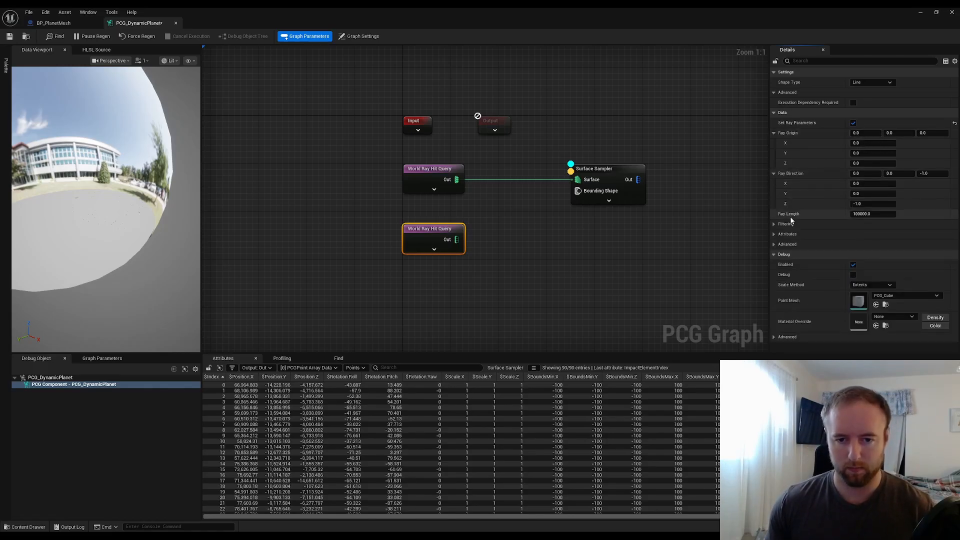
pyautogui.click(774, 245)
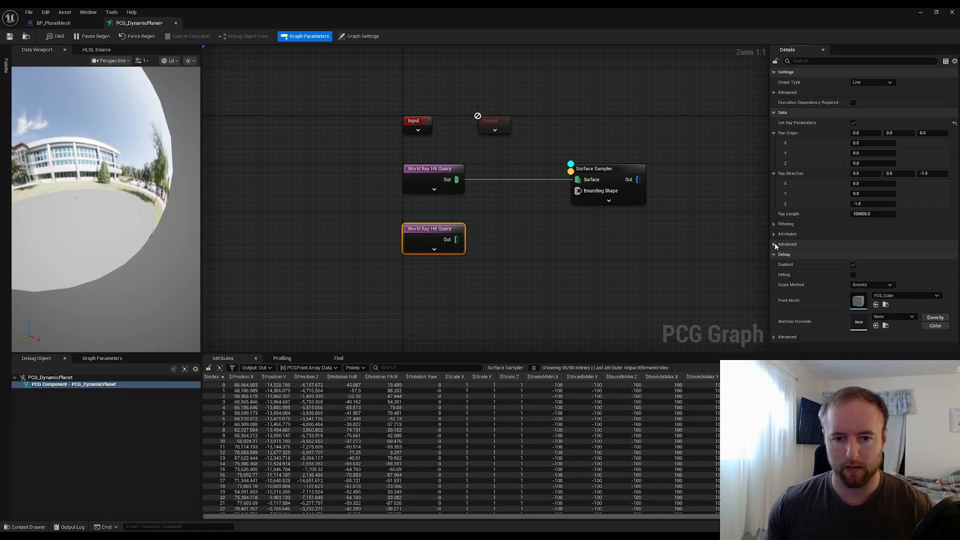
pyautogui.click(775, 234)
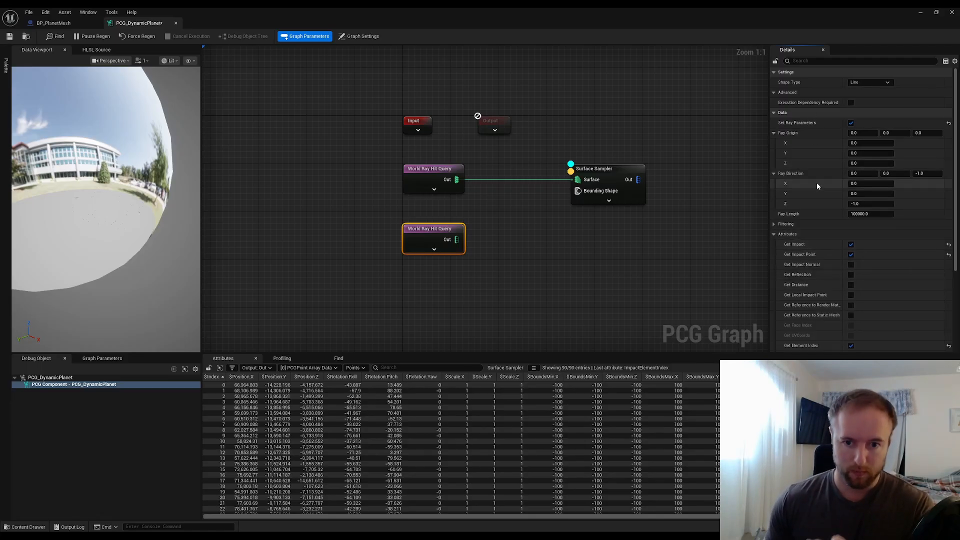
# Enable Get Distance in the original World Ray Hit Query node's attributes
pyautogui.click(444, 175)
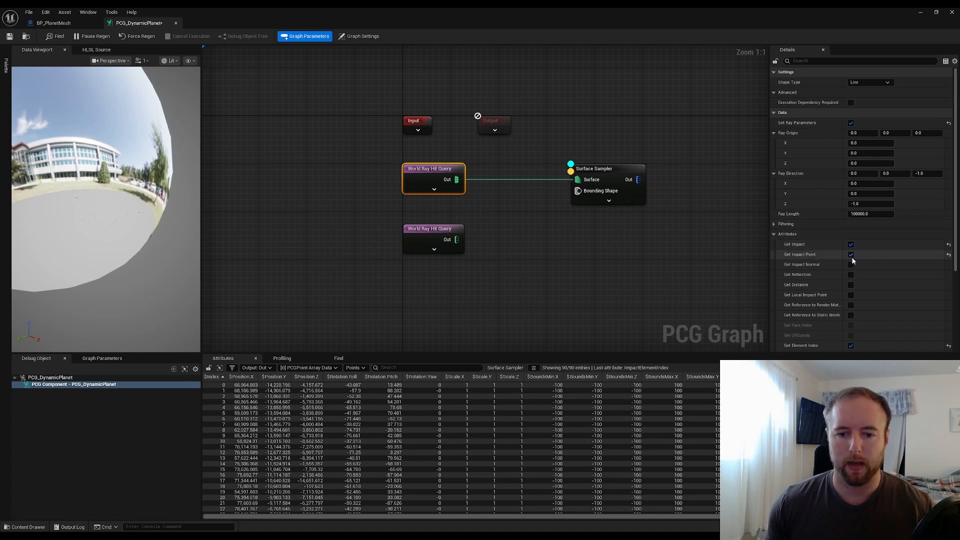
pyautogui.scroll(-1, 853, 275)
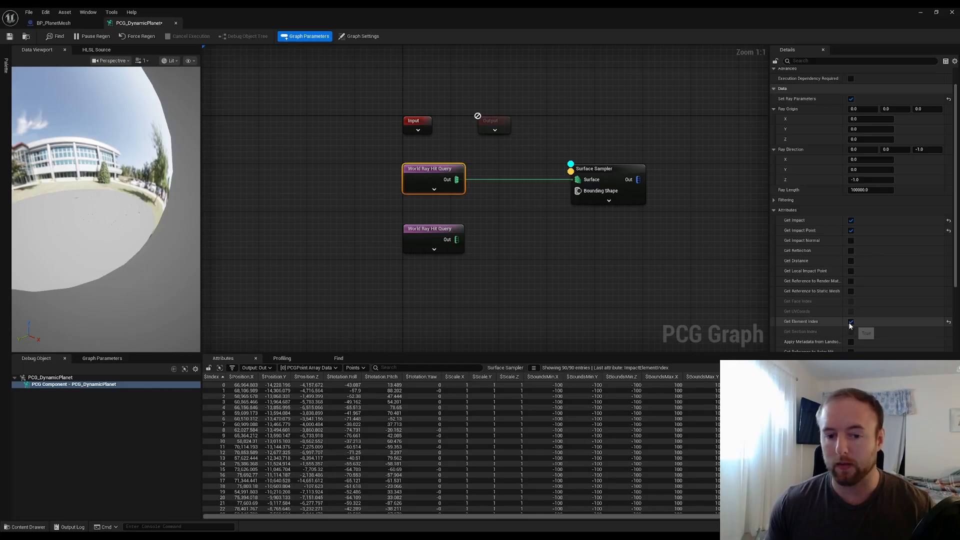
pyautogui.click(852, 261)
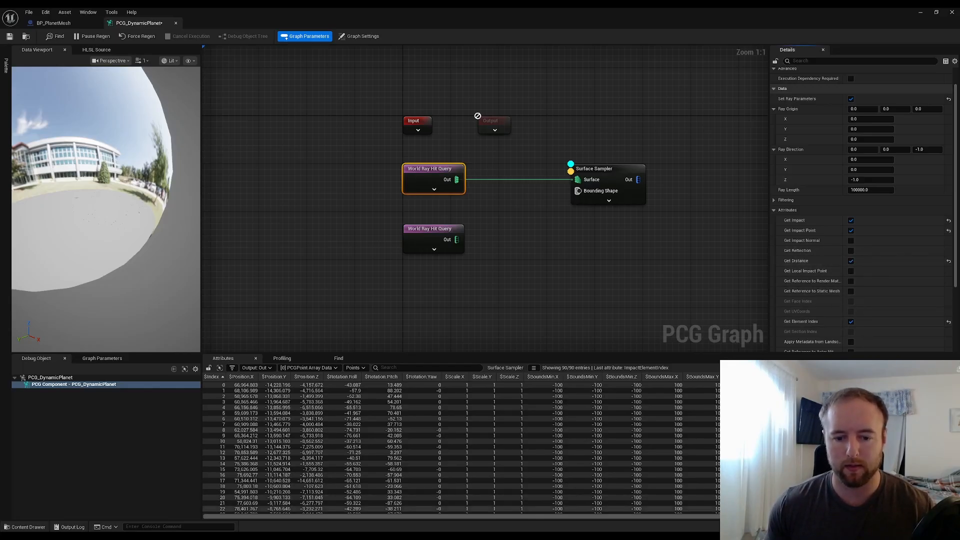
# Scroll across the attribute columns of the Surface Sampler output
pyautogui.moveTo(740, 516); pyautogui.dragTo(855, 516)
pyautogui.click(602, 298)
pyautogui.moveTo(618, 259); pyautogui.dragTo(648, 256, button='right')
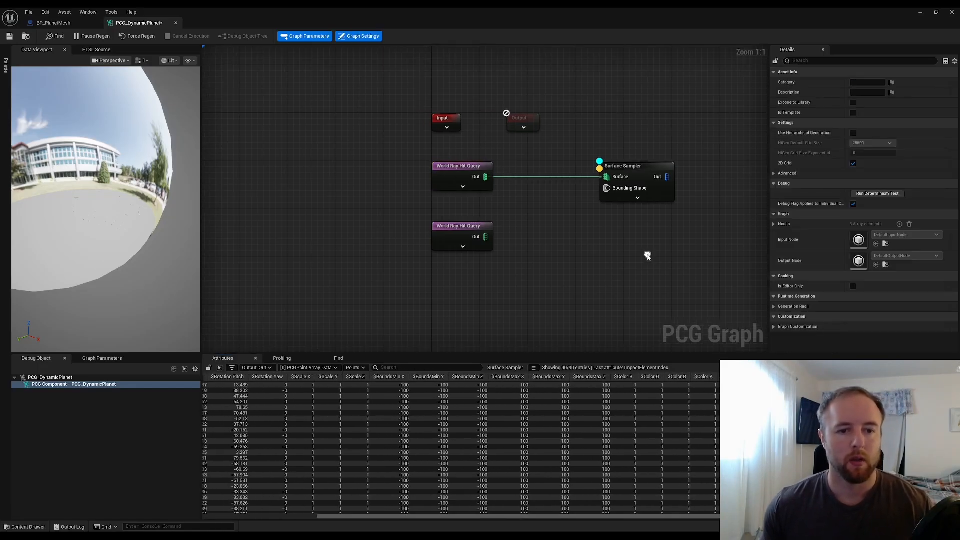
# Expand the duplicated World Ray Hit Query node to show all of its input pins
pyautogui.click(487, 230)
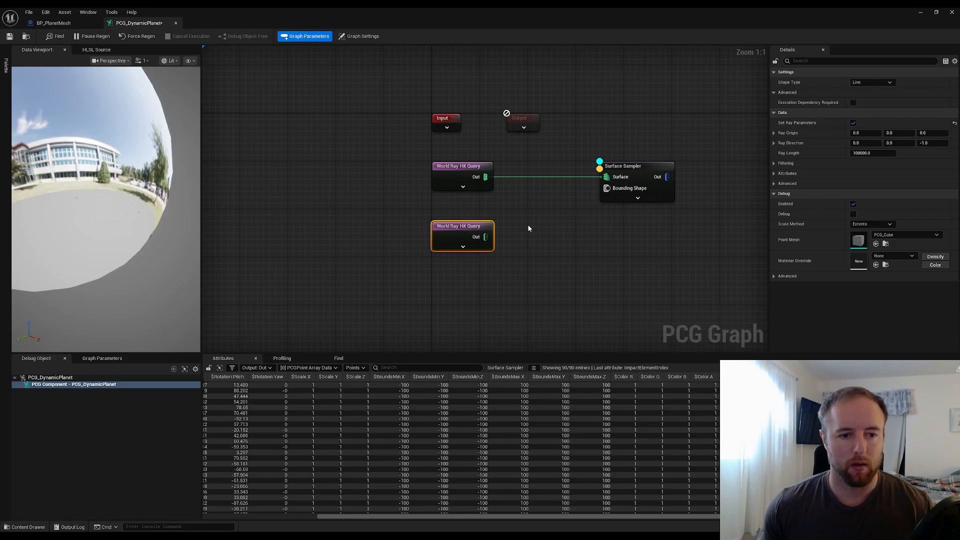
pyautogui.click(463, 246)
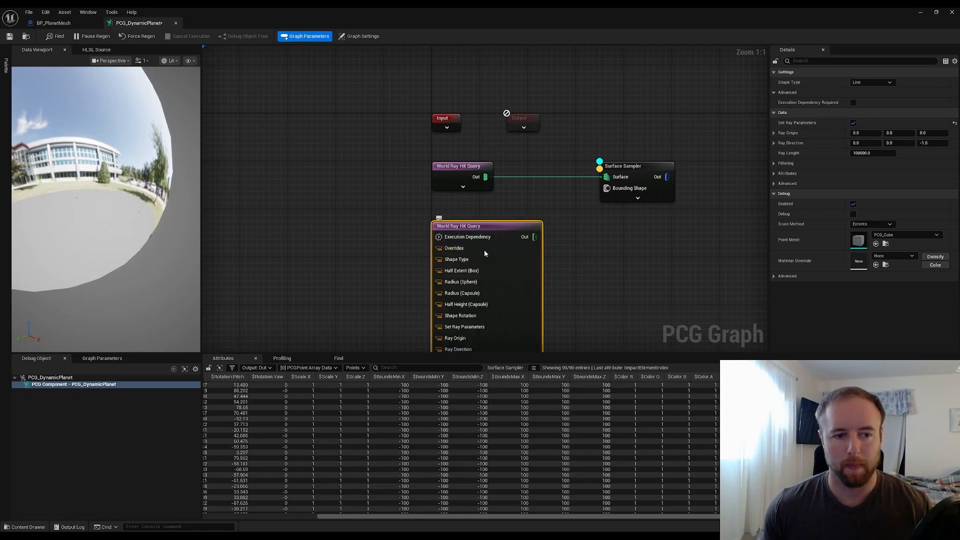
pyautogui.moveTo(571, 238); pyautogui.dragTo(629, 39, button='right')
pyautogui.moveTo(632, 180); pyautogui.dragTo(622, 278, button='right')
pyautogui.rightClick(620, 351)
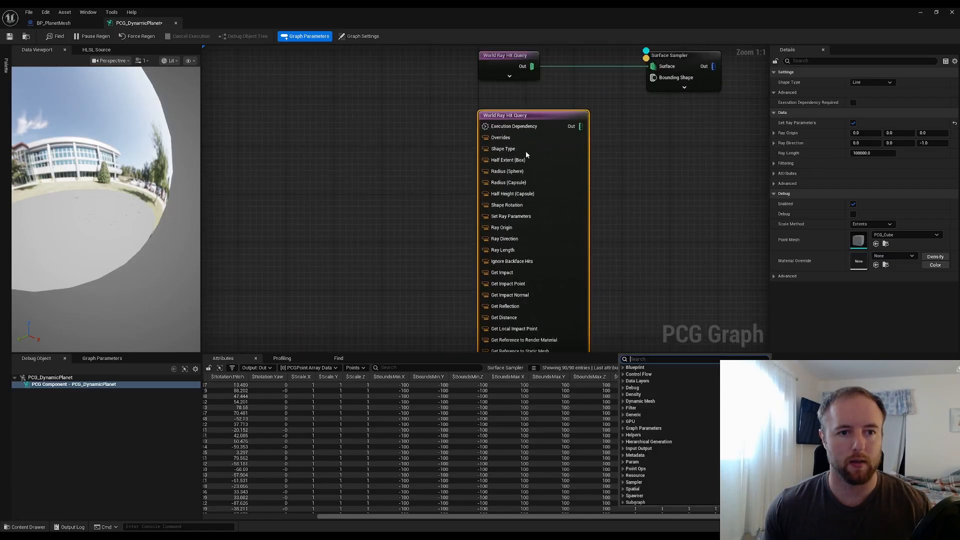
pyautogui.click(636, 166)
pyautogui.moveTo(519, 135); pyautogui.dragTo(551, 92, button='right')
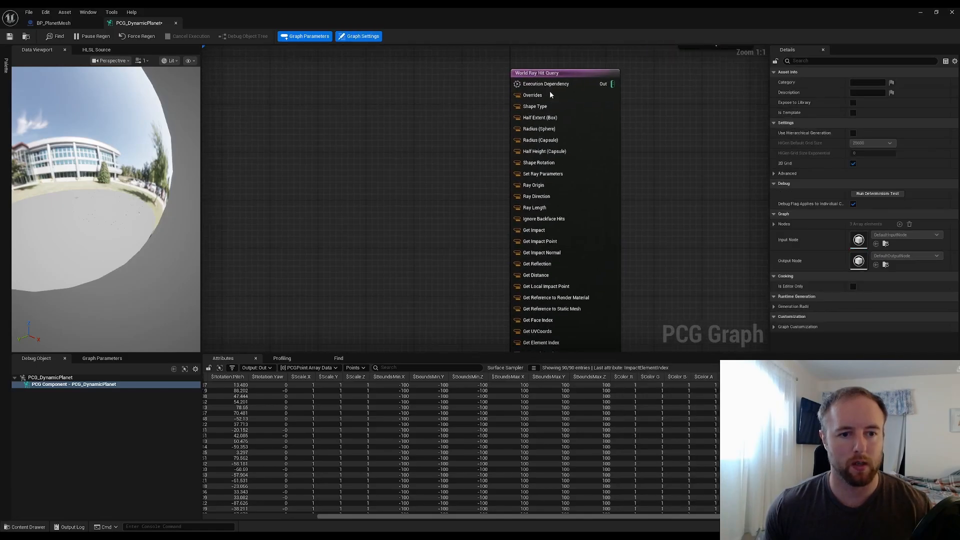
# Search for "const" and add a Create Constant node beside the duplicated World Ray Hit Query node
pyautogui.rightClick(368, 185)
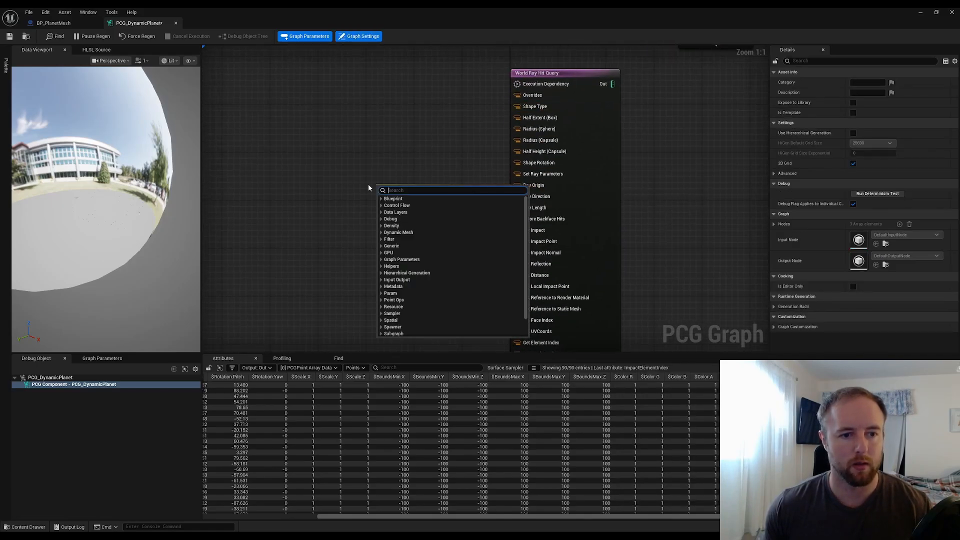
pyautogui.write('const')
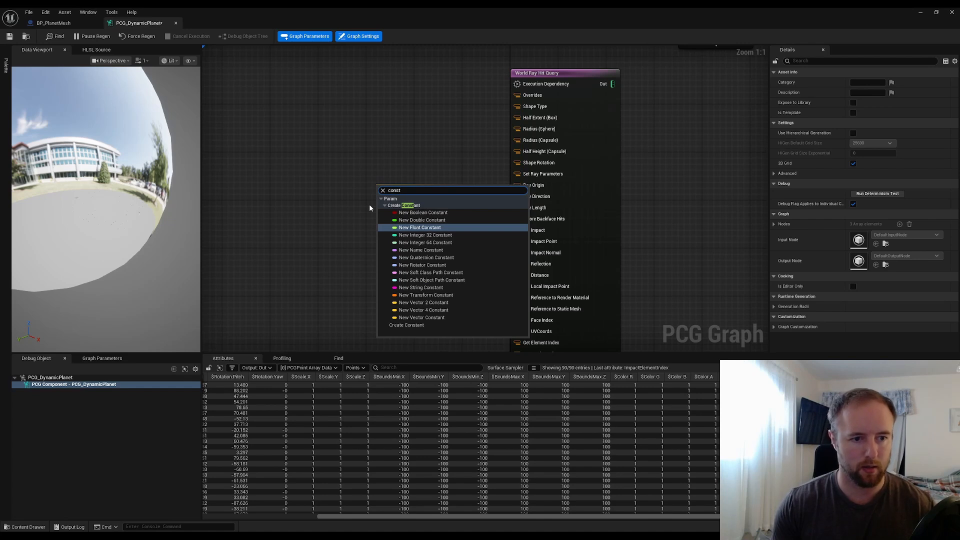
pyautogui.click(422, 326)
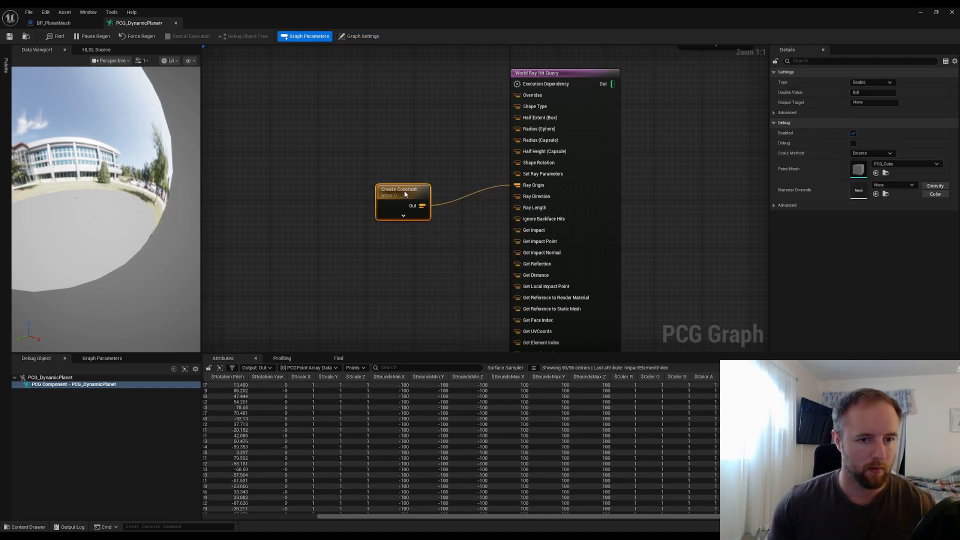
pyautogui.moveTo(406, 194); pyautogui.dragTo(401, 174)
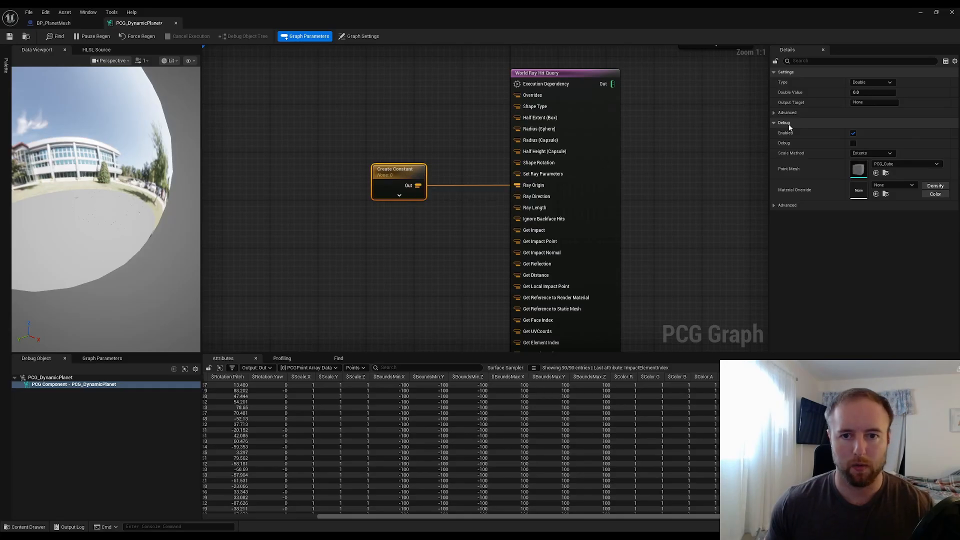
pyautogui.keyDown('alt'); pyautogui.click(473, 186); pyautogui.keyUp('alt')
pyautogui.moveTo(679, 202); pyautogui.dragTo(659, 75, button='right')
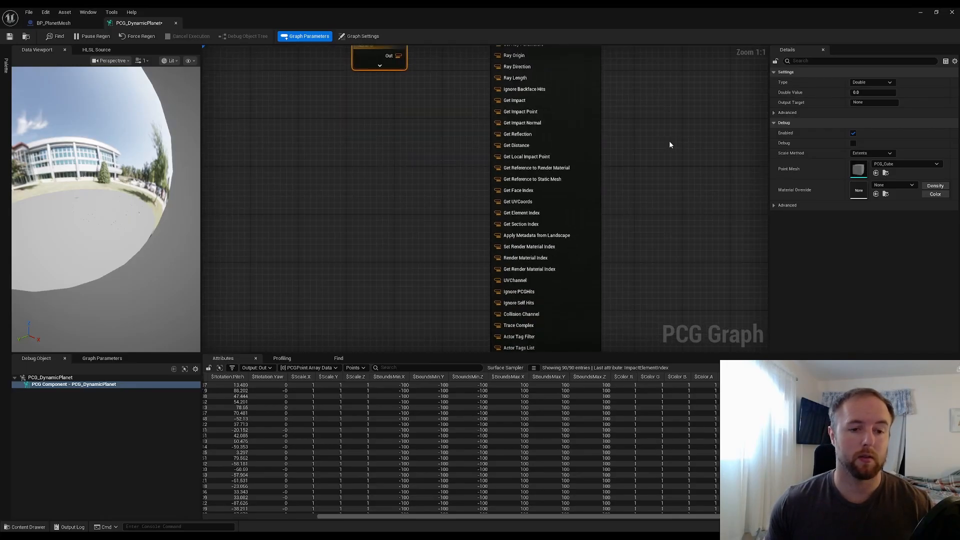
pyautogui.scroll(-4, 645, 253)
pyautogui.moveTo(638, 281); pyautogui.dragTo(638, 209, button='right')
pyautogui.click(596, 282)
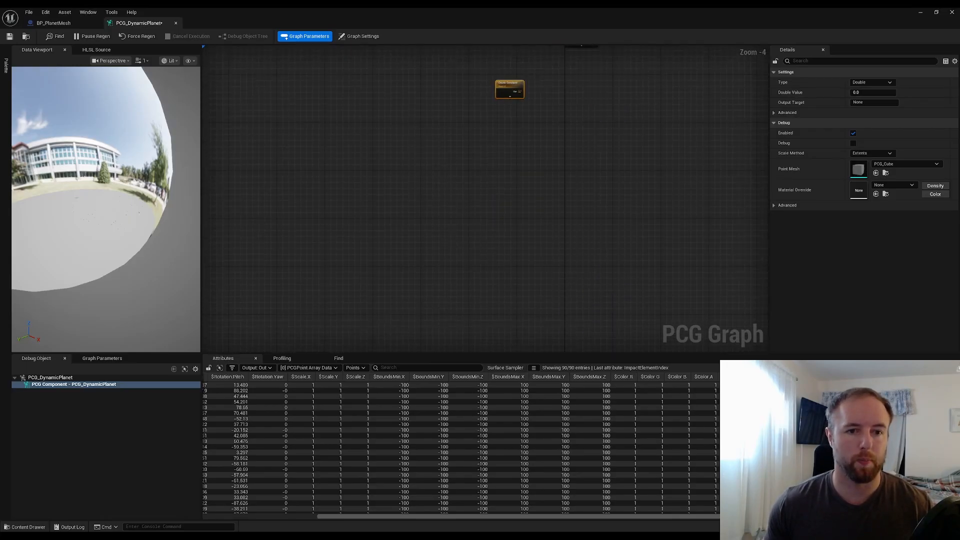
pyautogui.moveTo(580, 84); pyautogui.dragTo(542, 290, button='right')
pyautogui.moveTo(473, 290); pyautogui.dragTo(490, 235)
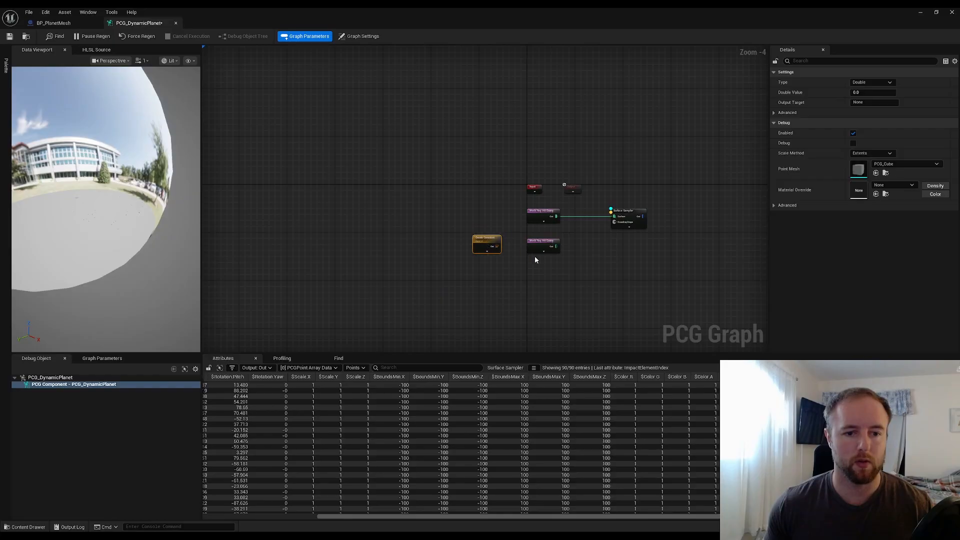
# Paste the copied planet location into the duplicated World Ray Hit Query node's Ray Origin
pyautogui.click(544, 246)
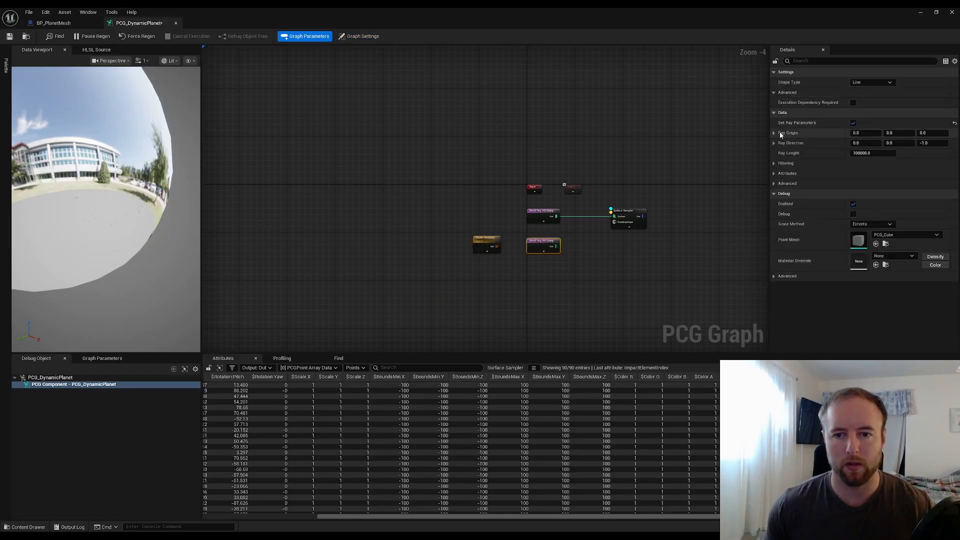
pyautogui.moveTo(827, 16); pyautogui.dragTo(408, 93)
pyautogui.click(330, 132)
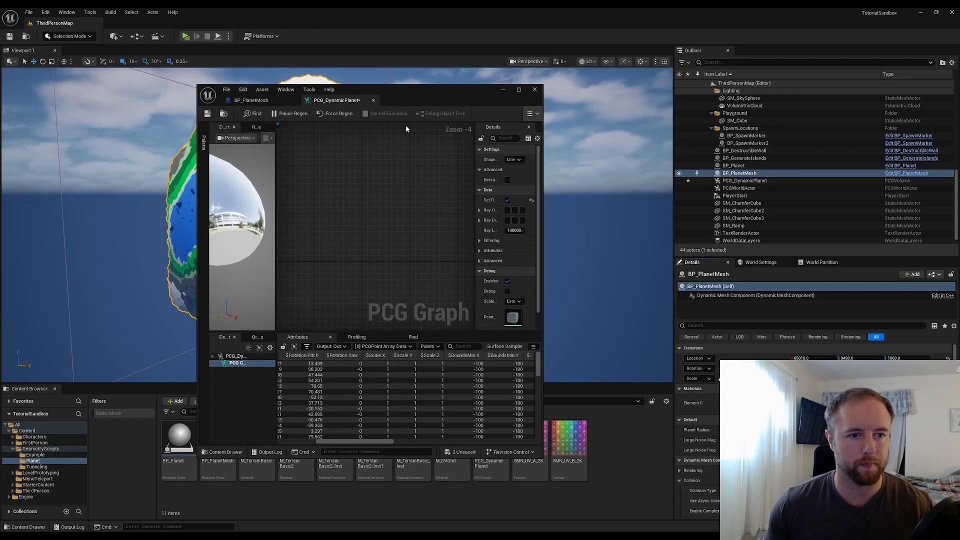
pyautogui.doubleClick(438, 94)
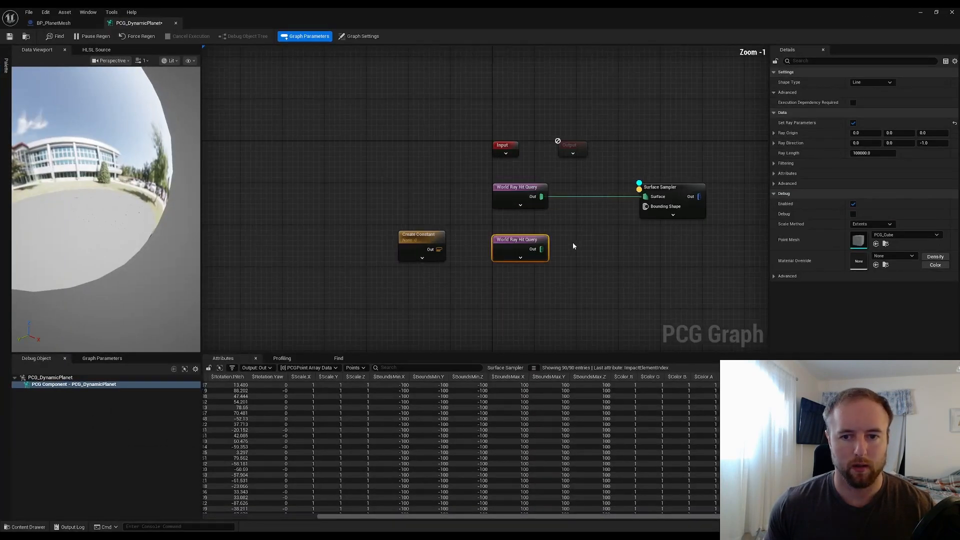
pyautogui.rightClick(806, 142)
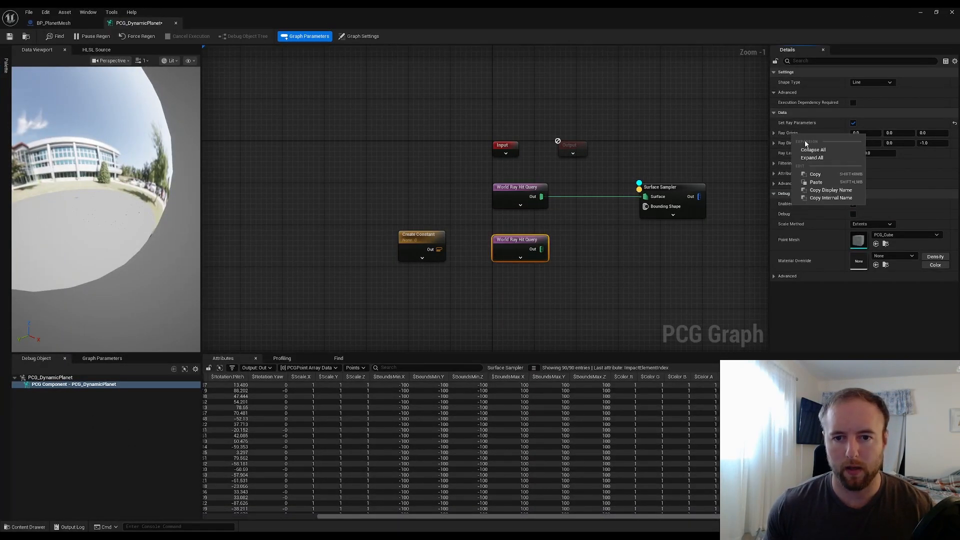
pyautogui.click(824, 181)
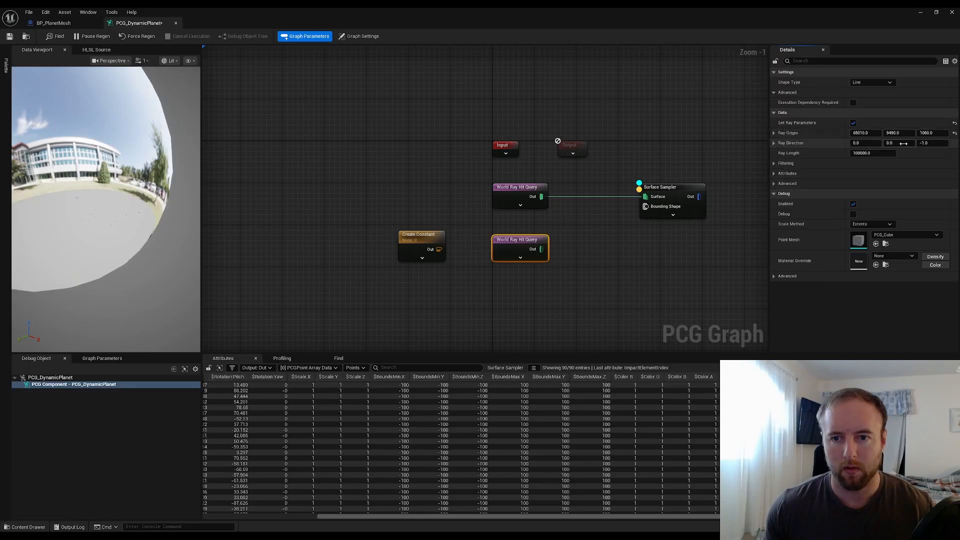
# Set the duplicate's Ray Origin Z to -1060.0 and its Ray Direction Z to 1.0 so it fires upward
pyautogui.click(921, 133)
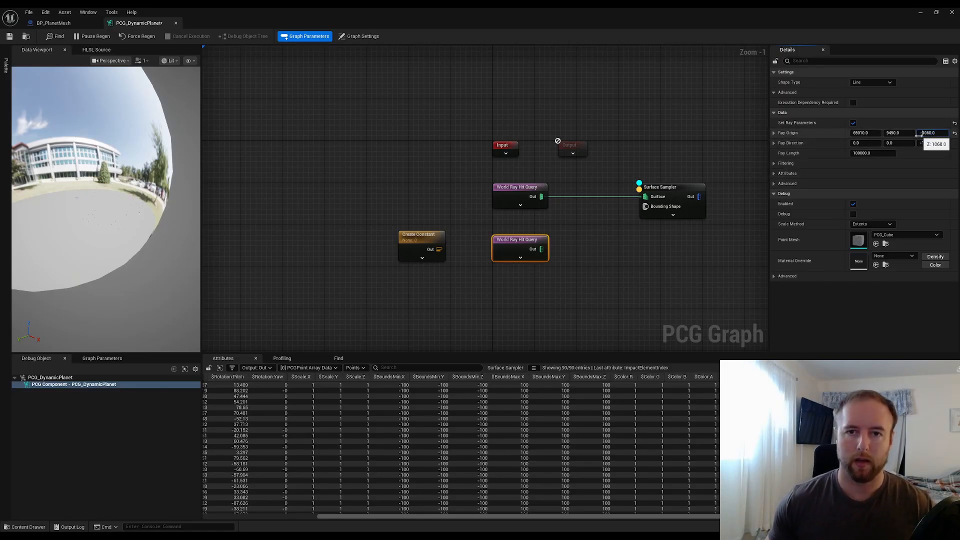
pyautogui.click(705, 140)
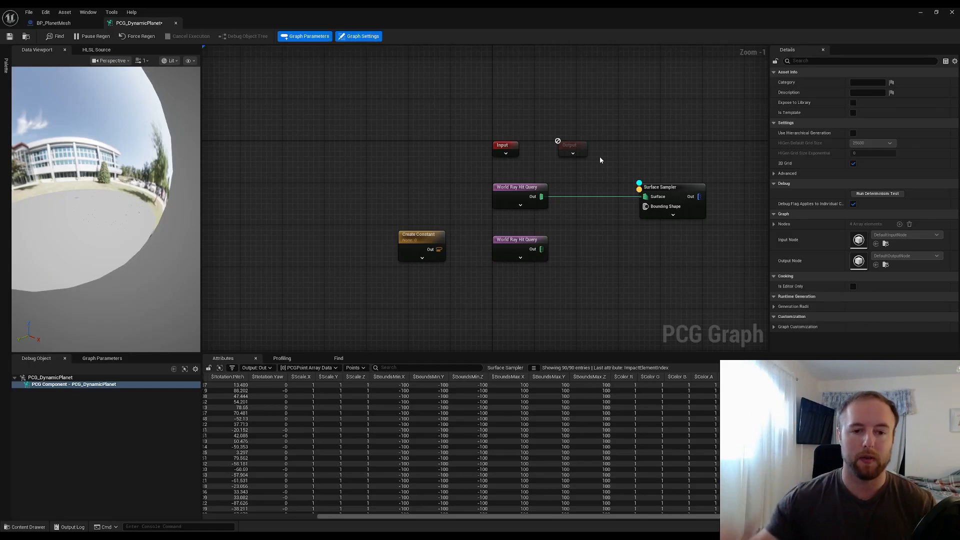
pyautogui.click(517, 198)
pyautogui.click(504, 242)
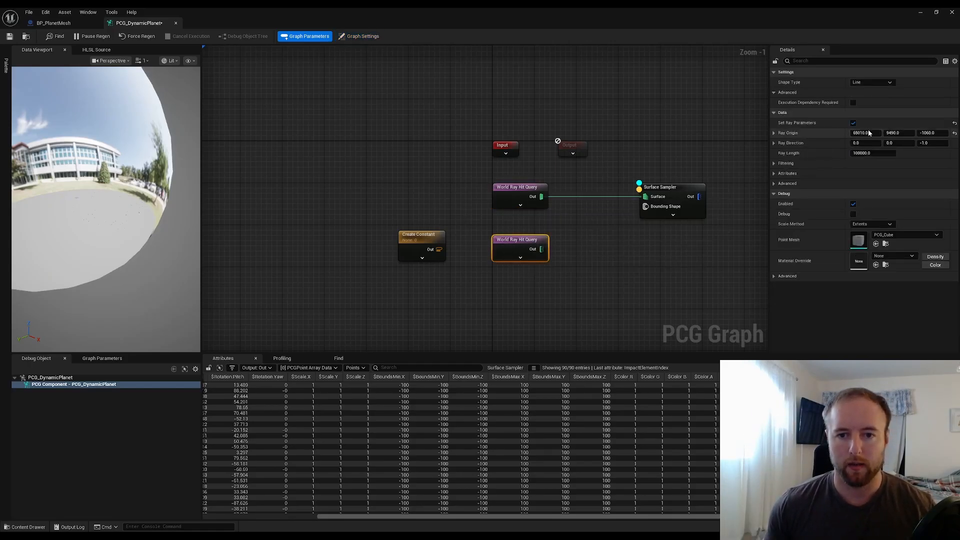
pyautogui.click(934, 144)
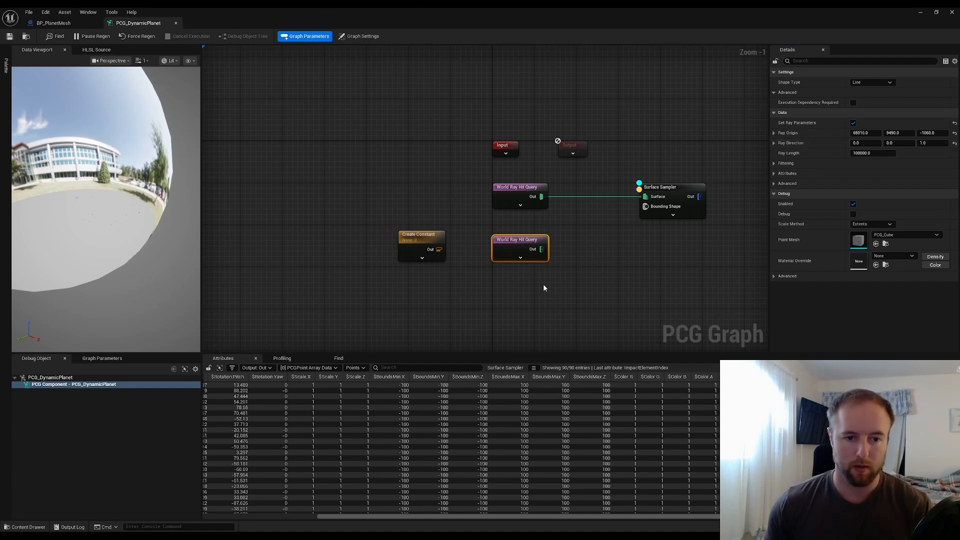
# Connect the duplicated World Ray Hit Query output to the Surface Sampler's Surface input
pyautogui.moveTo(539, 251); pyautogui.dragTo(645, 196)
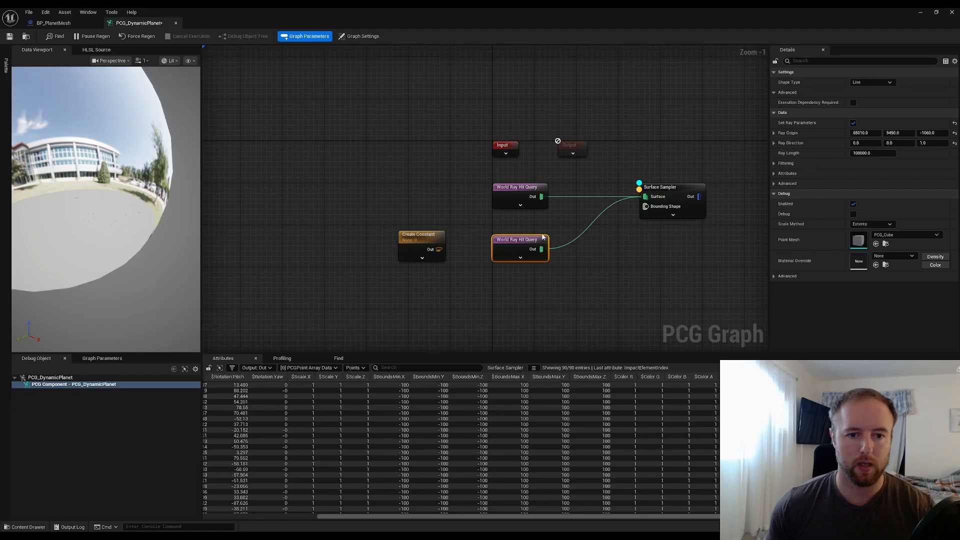
pyautogui.click(359, 36)
# Inspect the sampled points on the planet in the level viewport, then return to the PCG graph
pyautogui.doubleClick(561, 11)
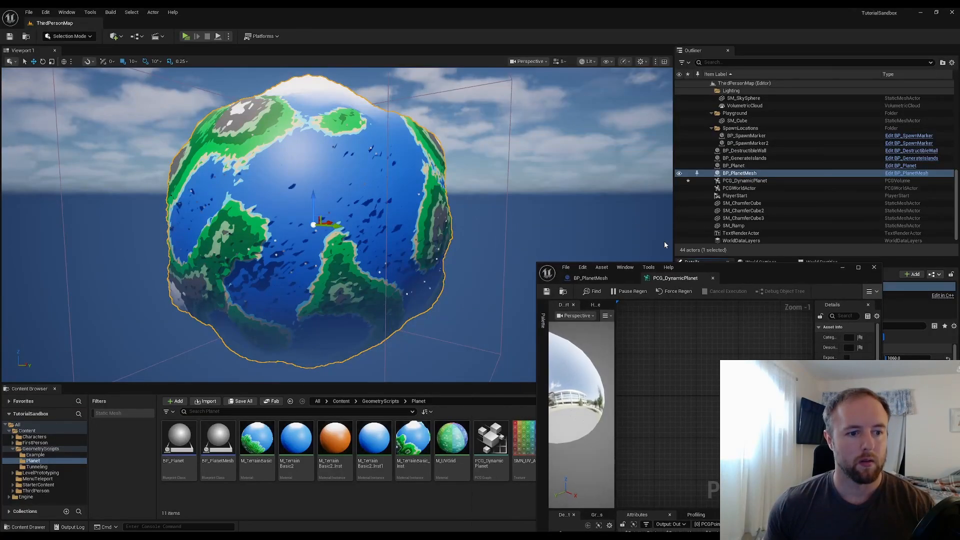
pyautogui.moveTo(350, 225); pyautogui.dragTo(365, 205, button='right')
pyautogui.click(75, 271)
pyautogui.moveTo(75, 271); pyautogui.dragTo(65, 220, button='right')
pyautogui.rightClick(264, 118)
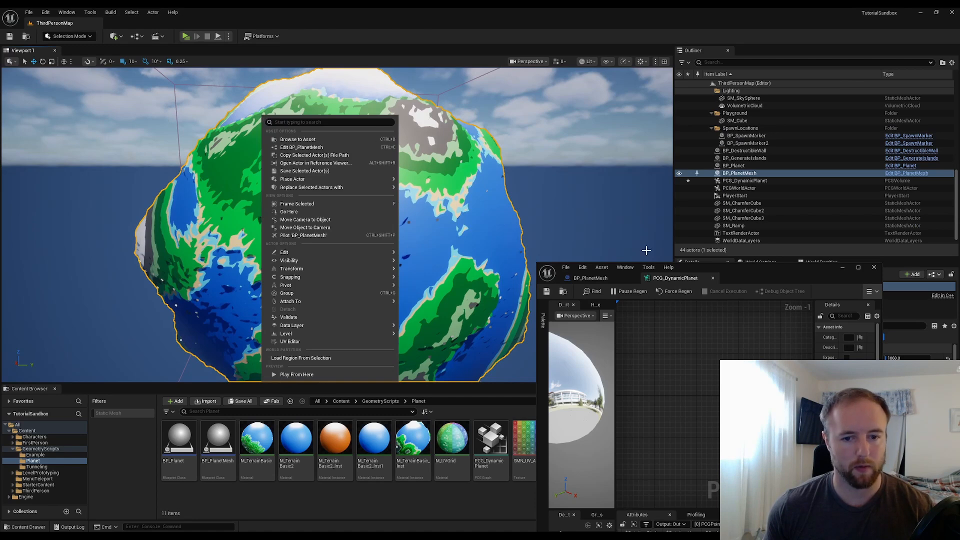
pyautogui.click(754, 271)
pyautogui.doubleClick(755, 268)
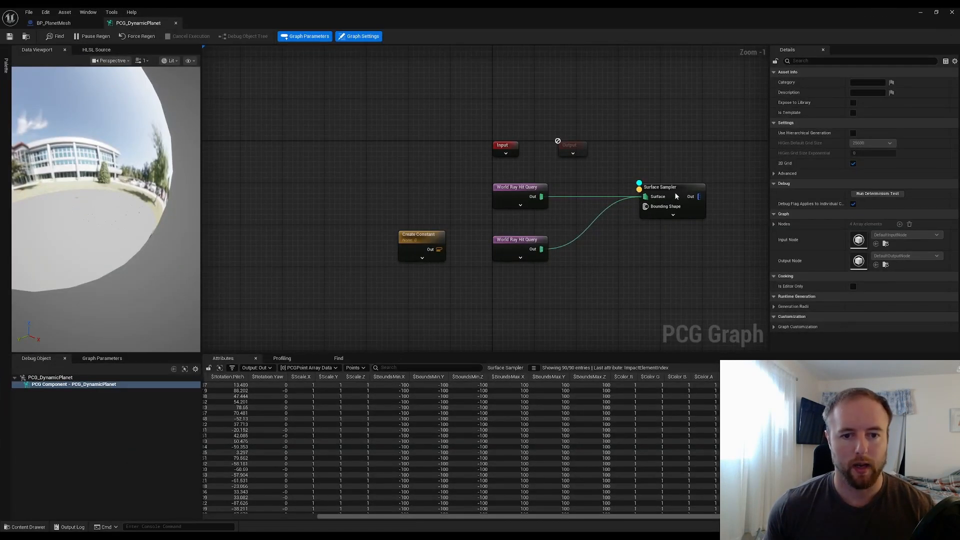
# Set the Surface Sampler's Points Per Squared Meter to 0.1
pyautogui.click(677, 196)
pyautogui.click(520, 197)
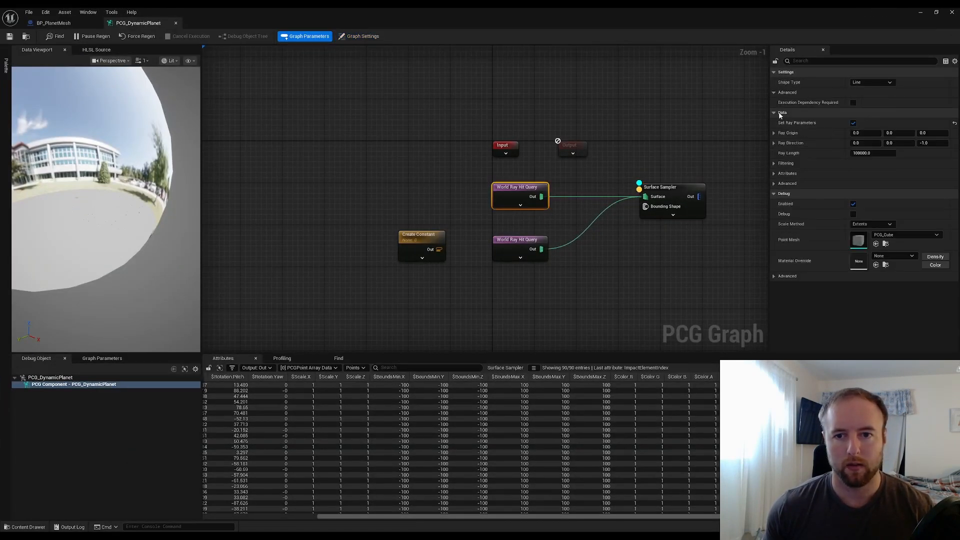
pyautogui.click(679, 188)
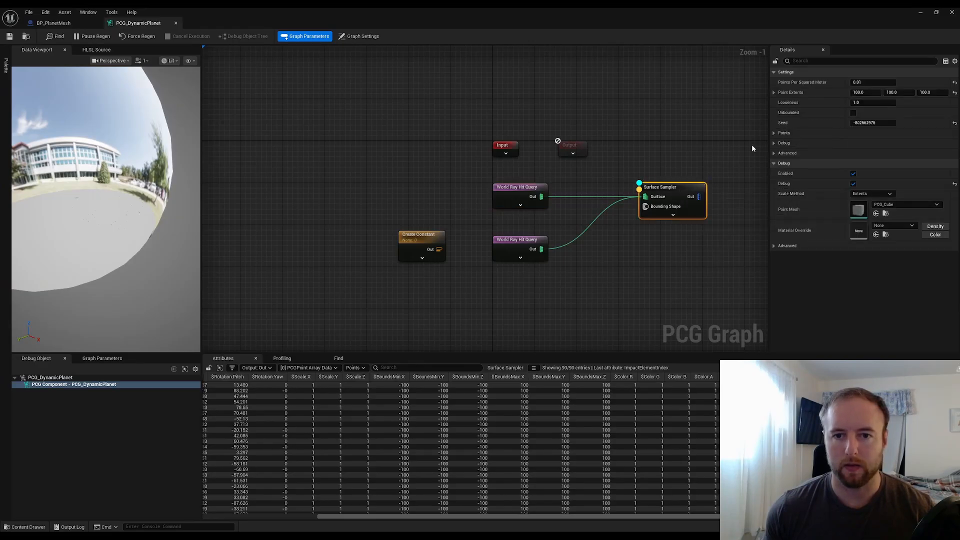
pyautogui.click(877, 83)
pyautogui.write('0.')
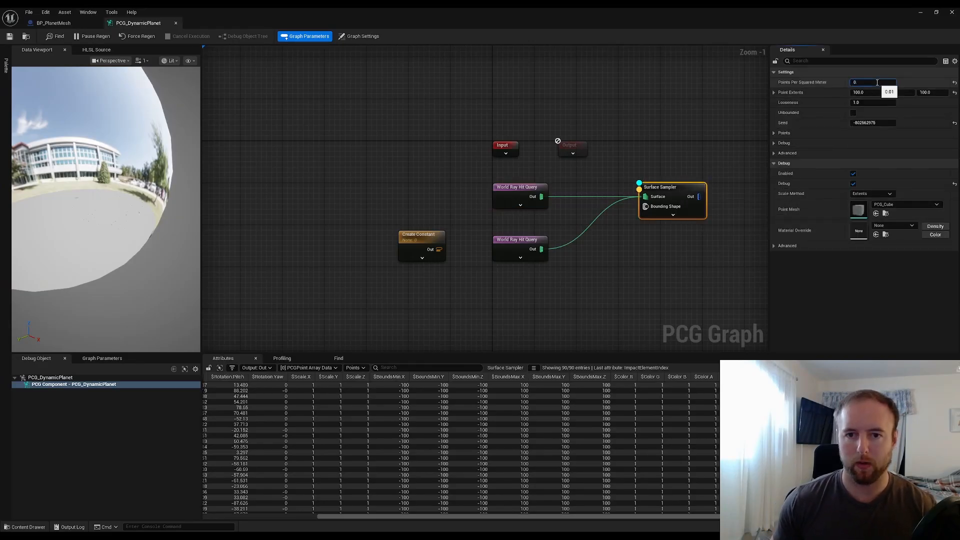
pyautogui.write('1')
pyautogui.press('Return')
# Fly around the planet in the level viewport to examine the point coverage on both sides
pyautogui.moveTo(681, 12); pyautogui.dragTo(734, 133)
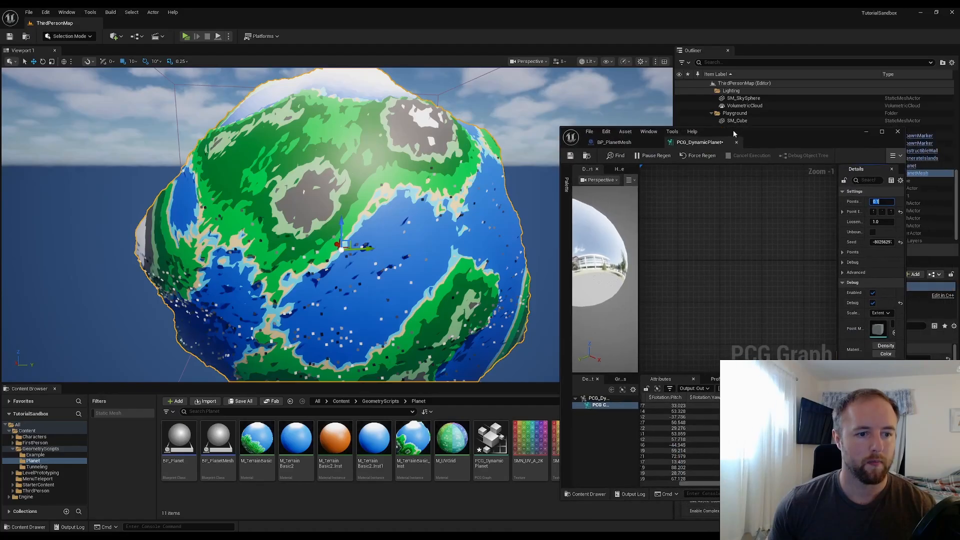
pyautogui.press('w')
pyautogui.press('a')
pyautogui.moveTo(341, 225); pyautogui.dragTo(432, 211, button='right')
pyautogui.press('s')
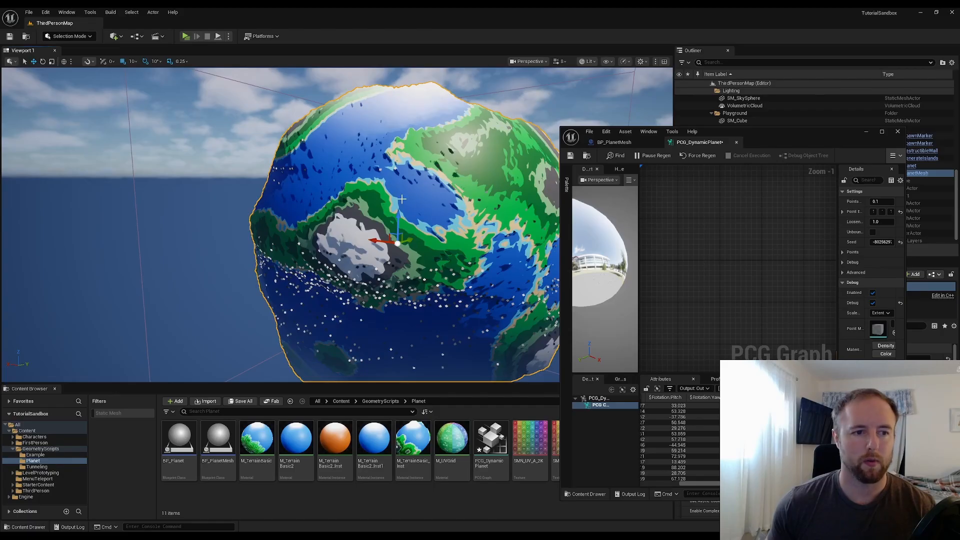
pyautogui.doubleClick(388, 132)
pyautogui.moveTo(388, 132); pyautogui.dragTo(452, 129, button='right')
pyautogui.press('a')
pyautogui.press('w')
pyautogui.moveTo(352, 187); pyautogui.dragTo(364, 191, button='right')
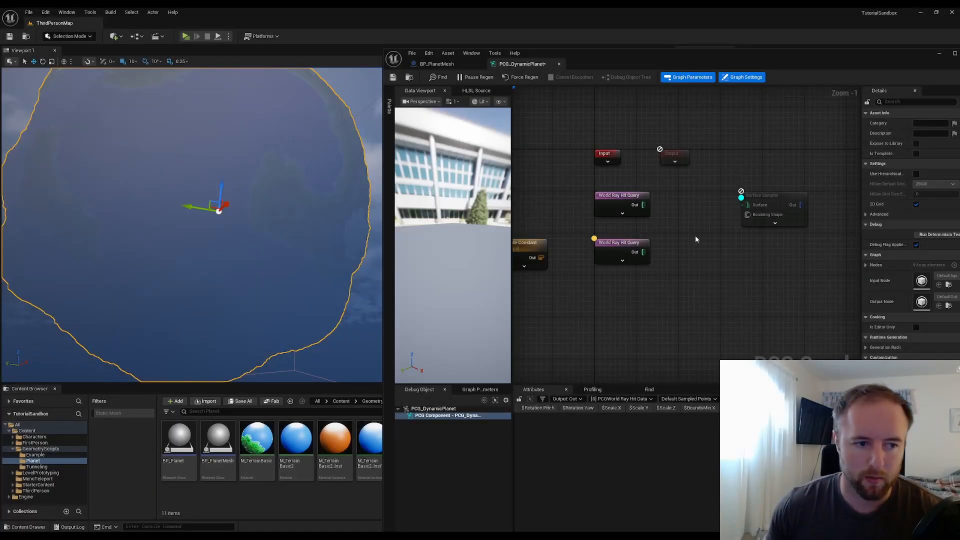
# Reconnect both World Ray Hit Query outputs to the Surface Sampler's Surface input and select the duplicate node
pyautogui.click(645, 210)
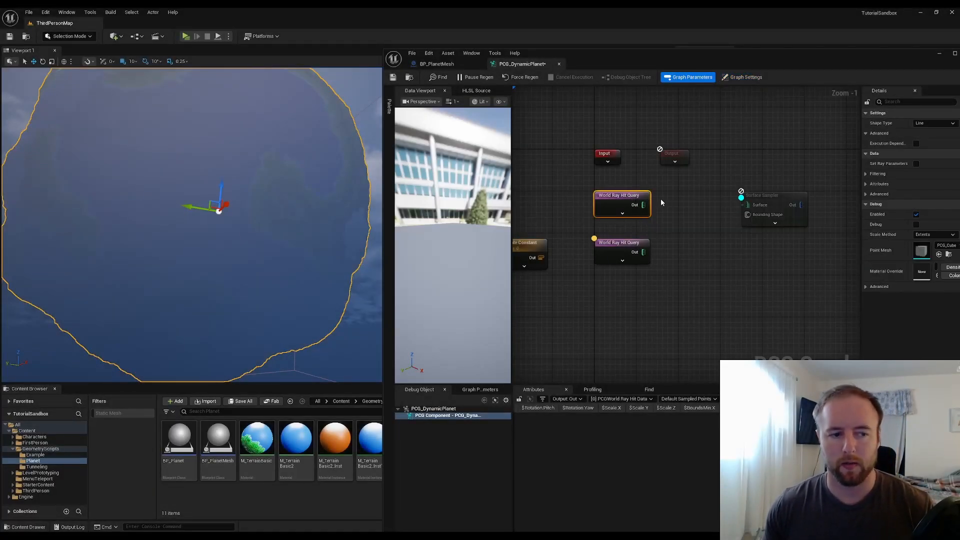
pyautogui.moveTo(644, 205); pyautogui.dragTo(747, 205)
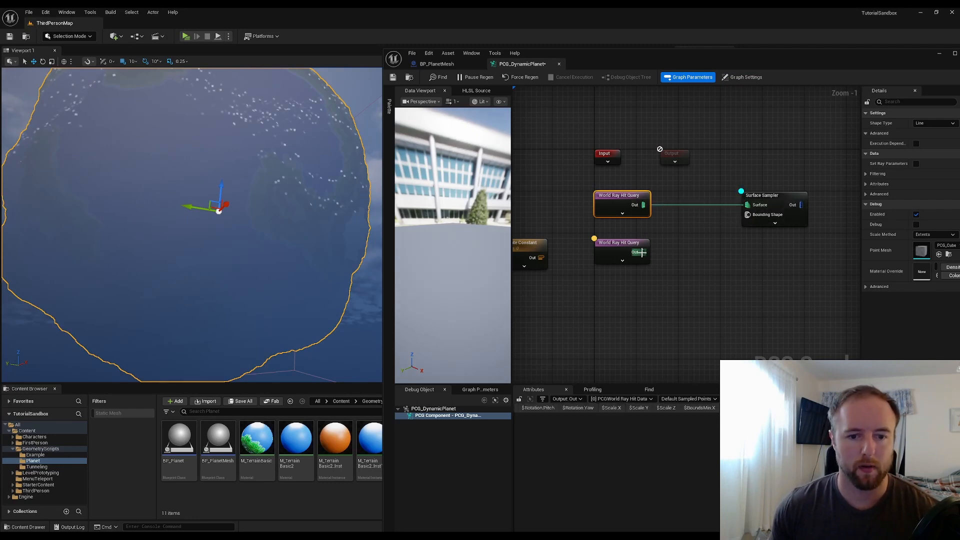
pyautogui.moveTo(640, 253); pyautogui.dragTo(747, 205)
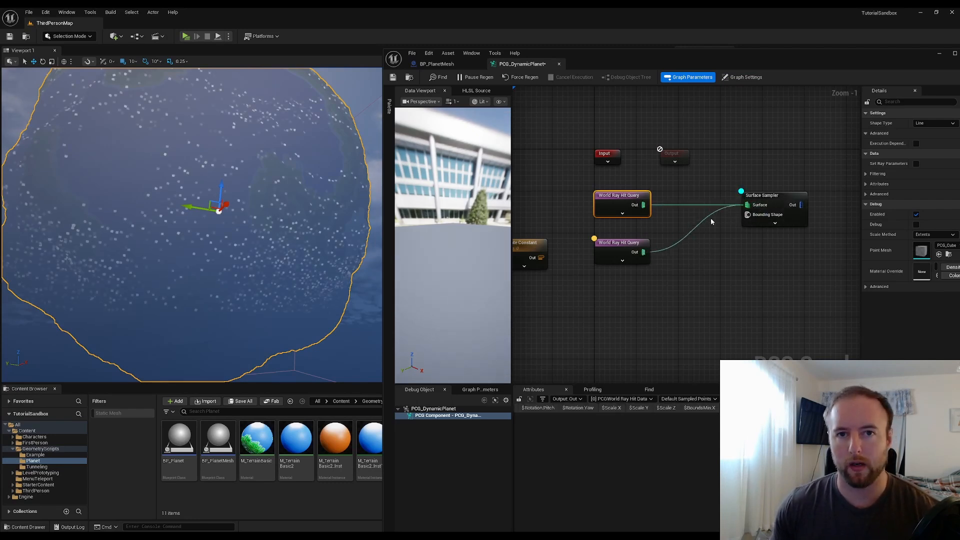
pyautogui.click(630, 247)
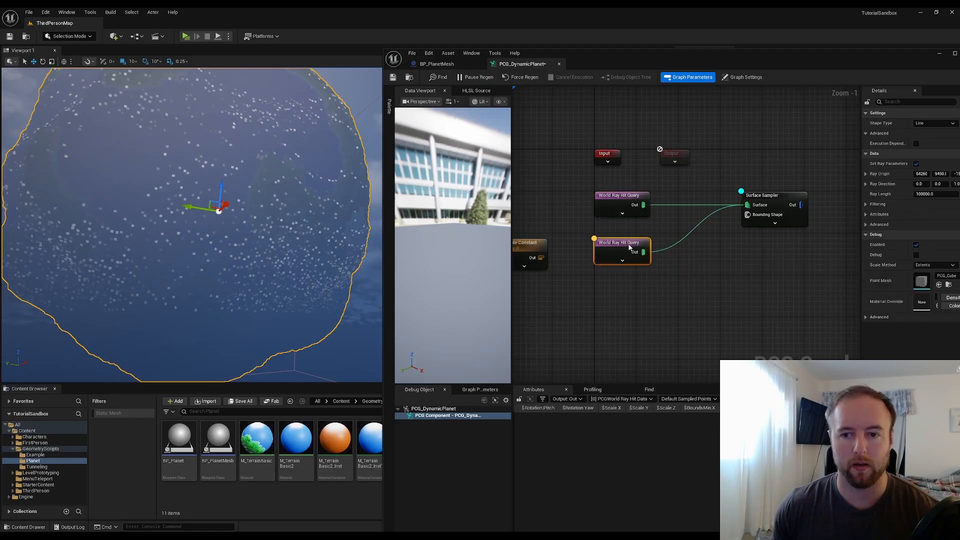
pyautogui.moveTo(827, 65); pyautogui.dragTo(775, 82)
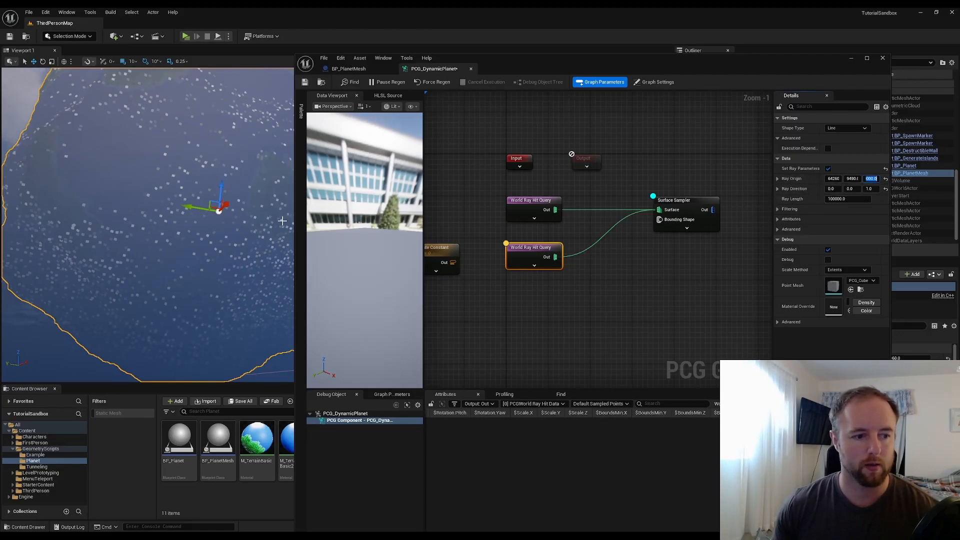
# Orbit around the planet in the level viewport to examine the sampled point coverage
pyautogui.moveTo(272, 227); pyautogui.dragTo(273, 160, button='right')
pyautogui.moveTo(150, 225); pyautogui.dragTo(180, 167, button='right')
pyautogui.moveTo(271, 226)
pyautogui.mouseDown(button='right')
pyautogui.moveTo(258, 300)
pyautogui.moveTo(271, 226)
pyautogui.mouseUp(button='right')
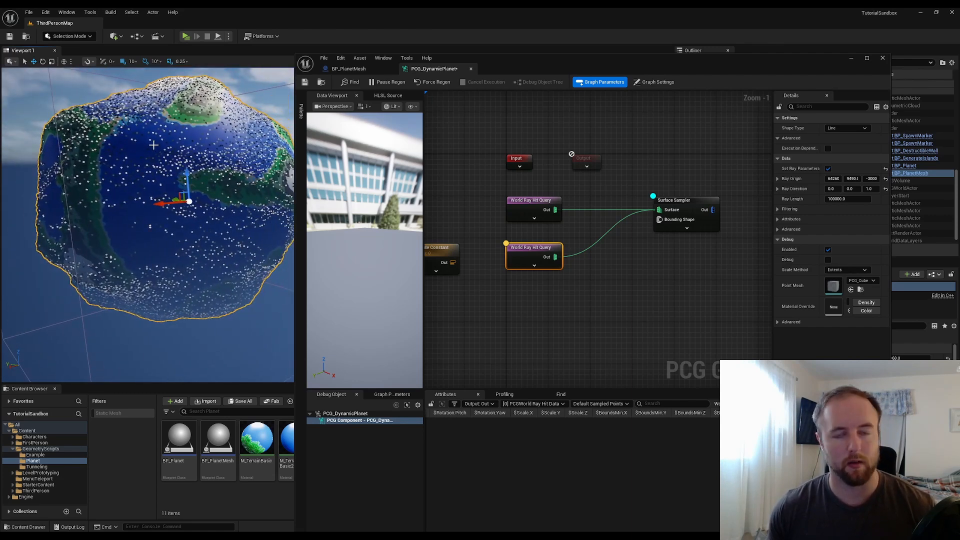
pyautogui.moveTo(153, 148); pyautogui.dragTo(136, 99, button='right')
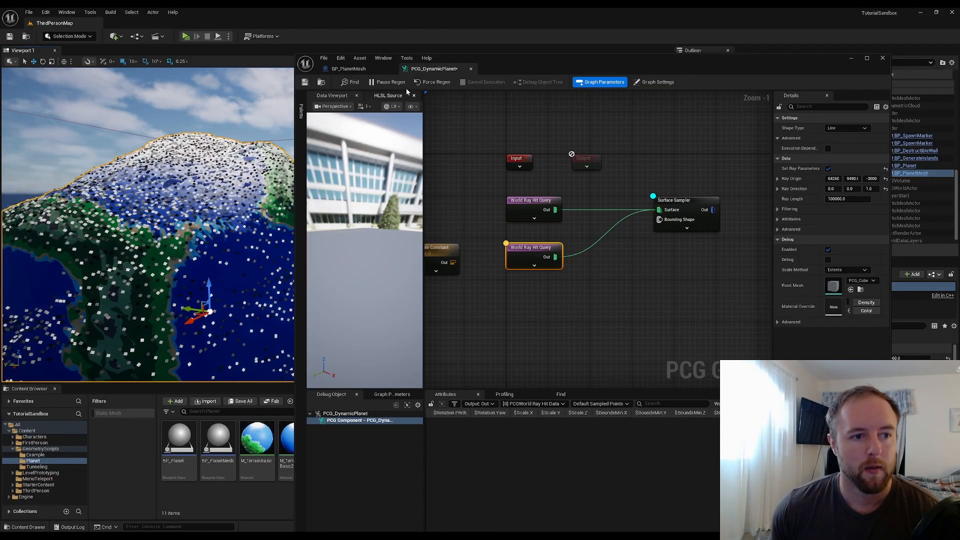
pyautogui.moveTo(687, 287); pyautogui.dragTo(554, 215)
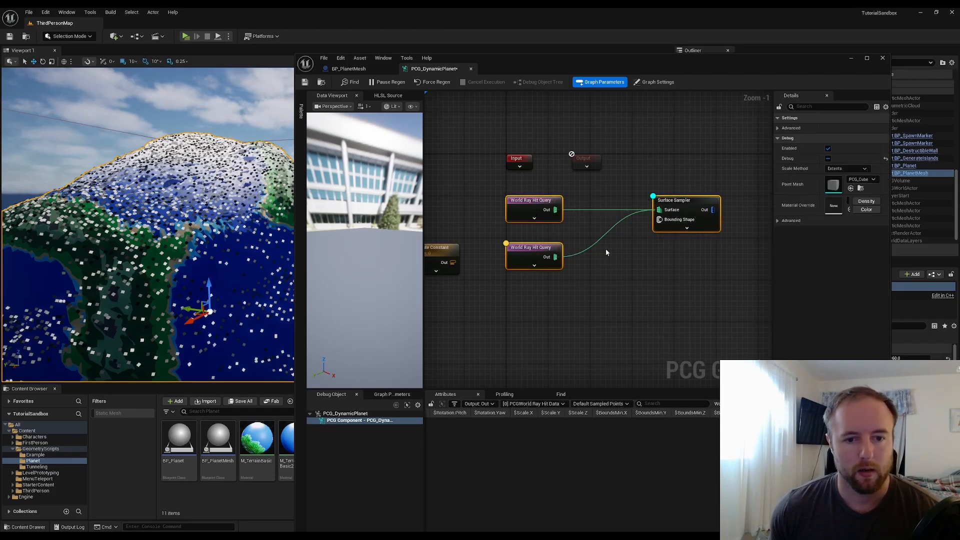
pyautogui.click(606, 249)
pyautogui.moveTo(693, 202); pyautogui.dragTo(681, 202)
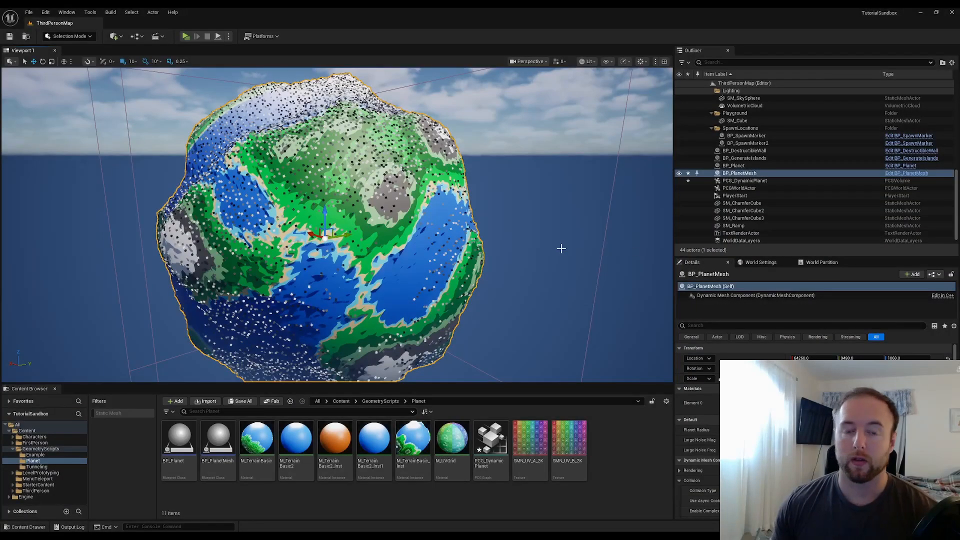
pyautogui.click(545, 247)
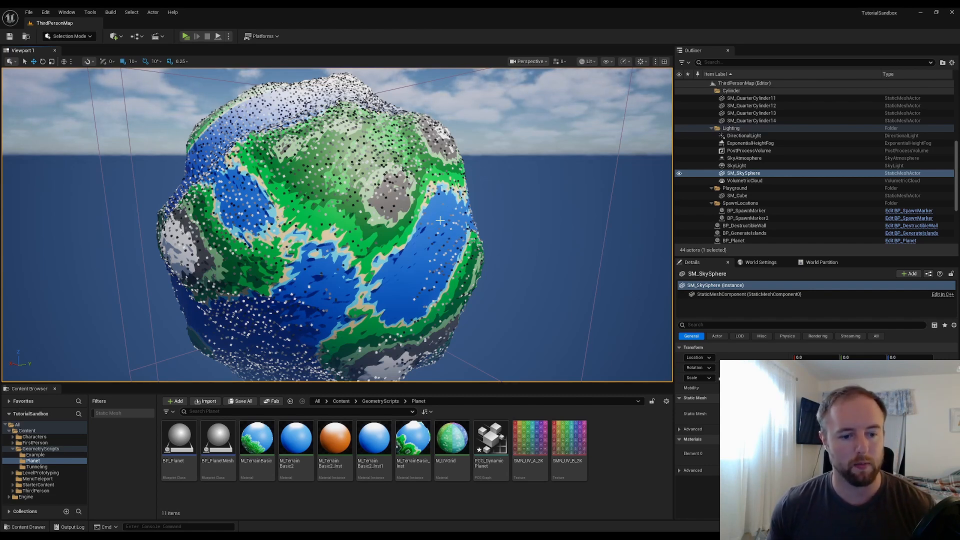
# Open the PCG_DynamicPlanet graph and add a Static Mesh Spawner node fed by the Surface Sampler's output
pyautogui.doubleClick(500, 439)
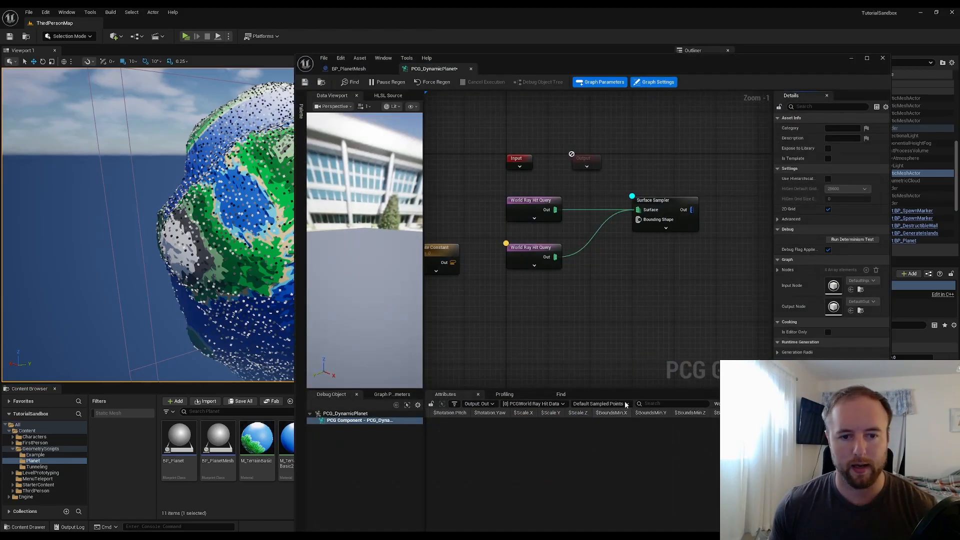
pyautogui.moveTo(674, 207); pyautogui.dragTo(659, 207)
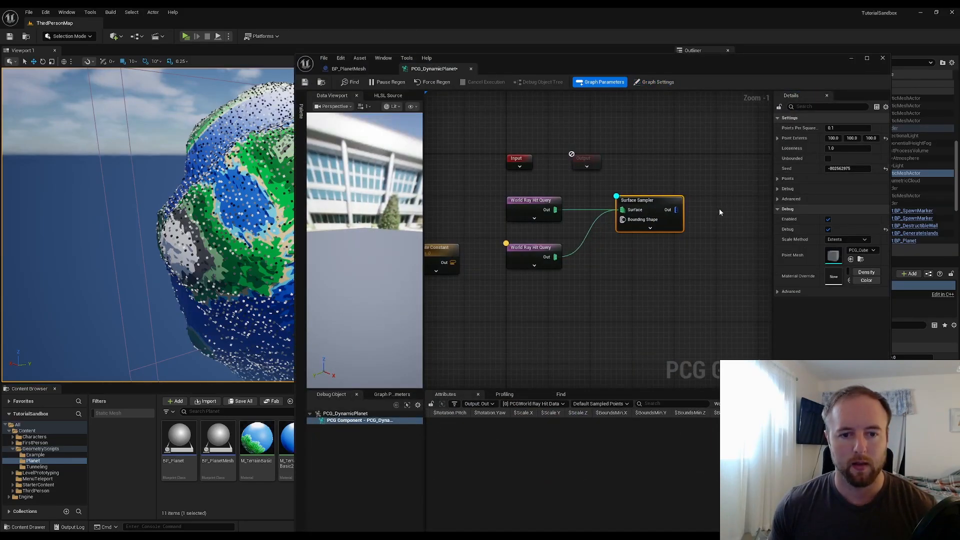
pyautogui.click(720, 209)
pyautogui.moveTo(720, 209); pyautogui.dragTo(540, 212, button='right')
pyautogui.moveTo(498, 212); pyautogui.dragTo(693, 212)
pyautogui.write('static')
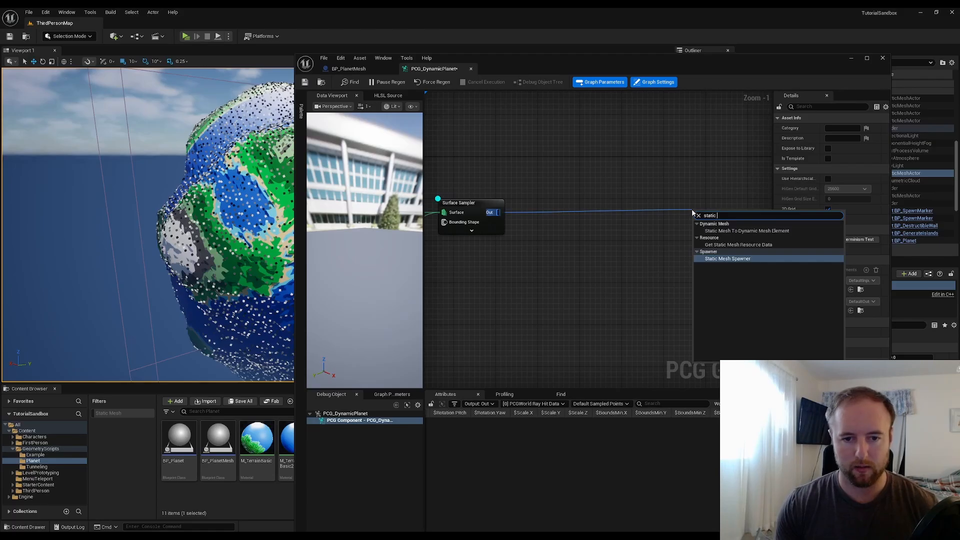
pyautogui.press('Return')
pyautogui.moveTo(706, 208); pyautogui.dragTo(636, 208)
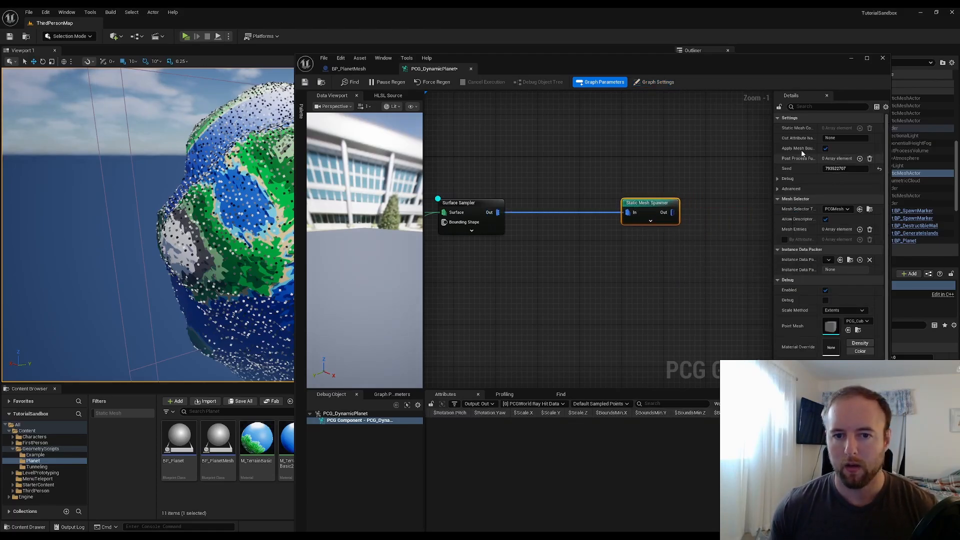
# Maximize the graph editor and add one Mesh Entries element to the spawner, expanding its descriptor
pyautogui.click(868, 59)
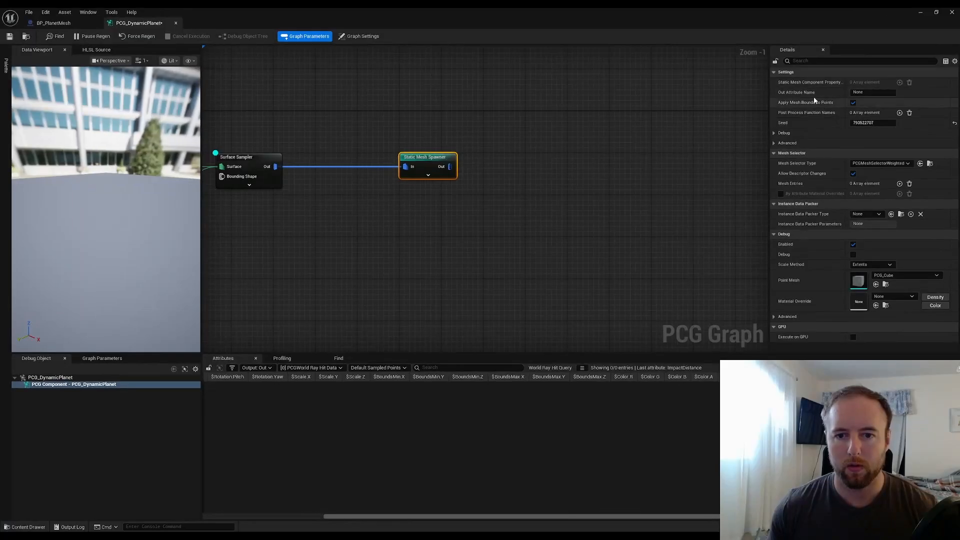
pyautogui.click(900, 184)
pyautogui.click(781, 194)
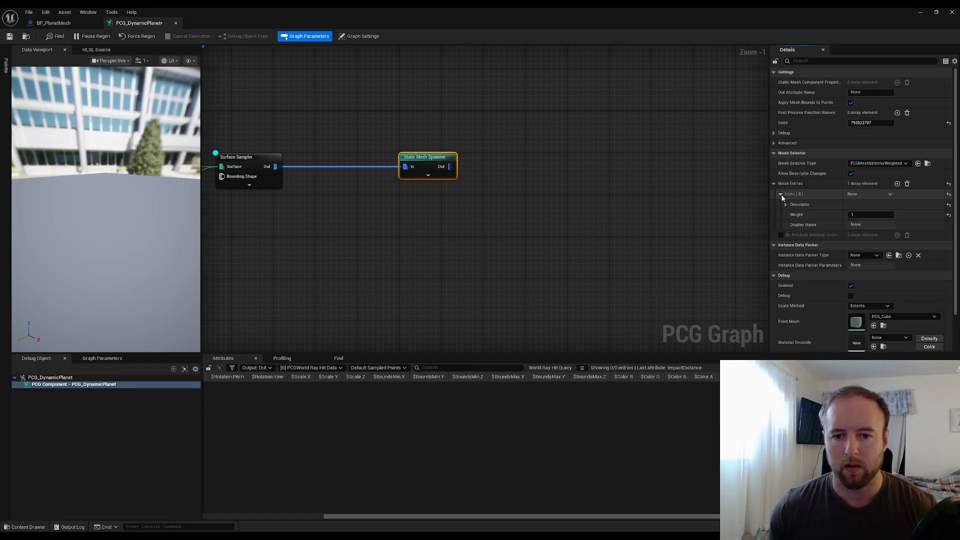
pyautogui.click(785, 205)
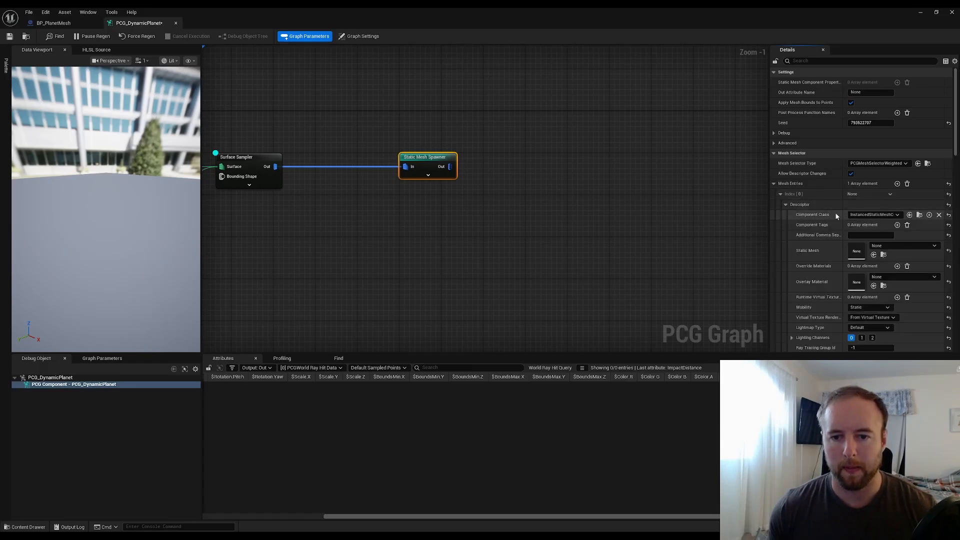
pyautogui.scroll(-3, 802, 215)
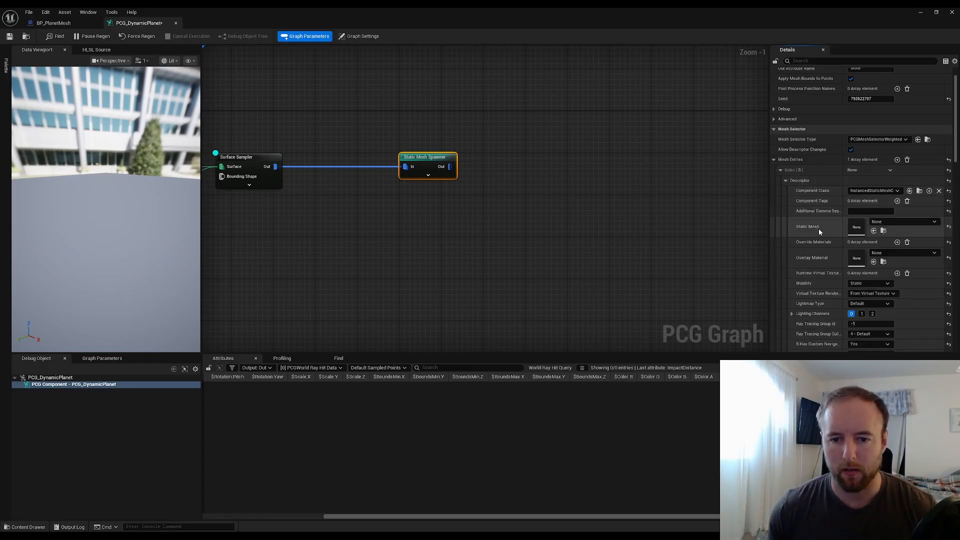
pyautogui.click(913, 209)
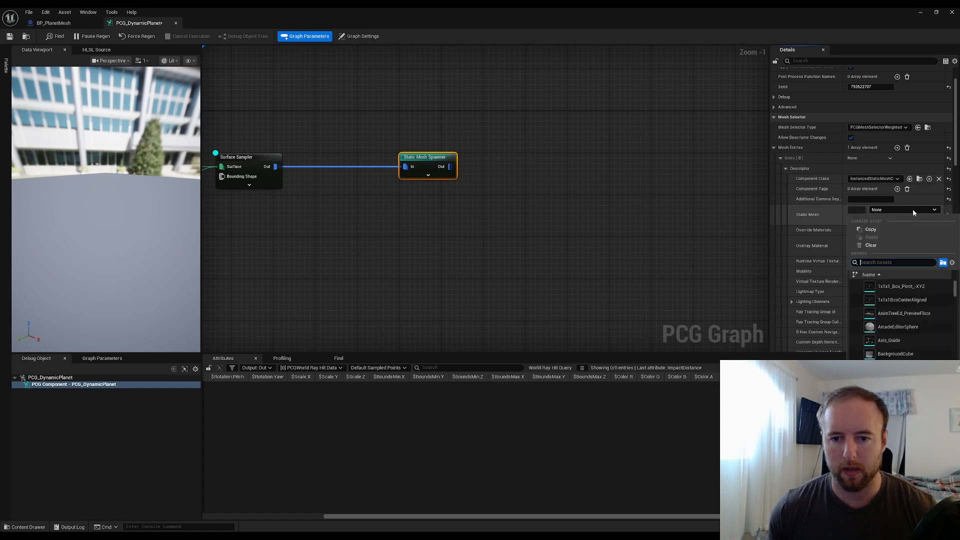
pyautogui.write('g')
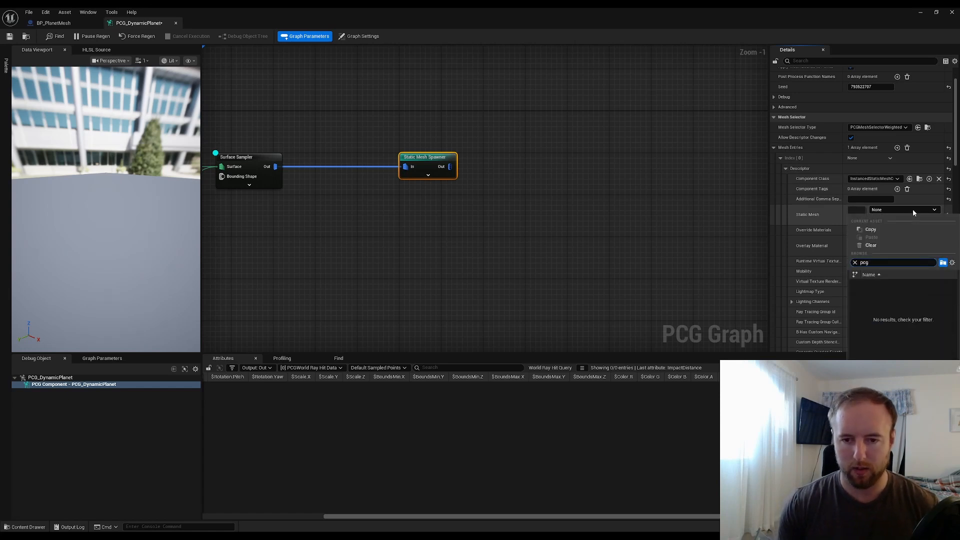
pyautogui.write('_tre')
pyautogui.click(673, 198)
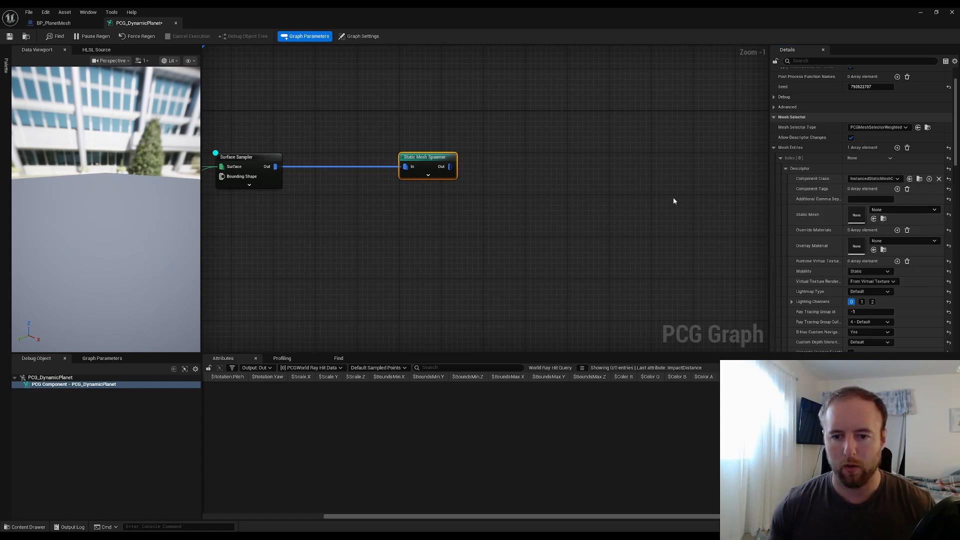
pyautogui.click(443, 172)
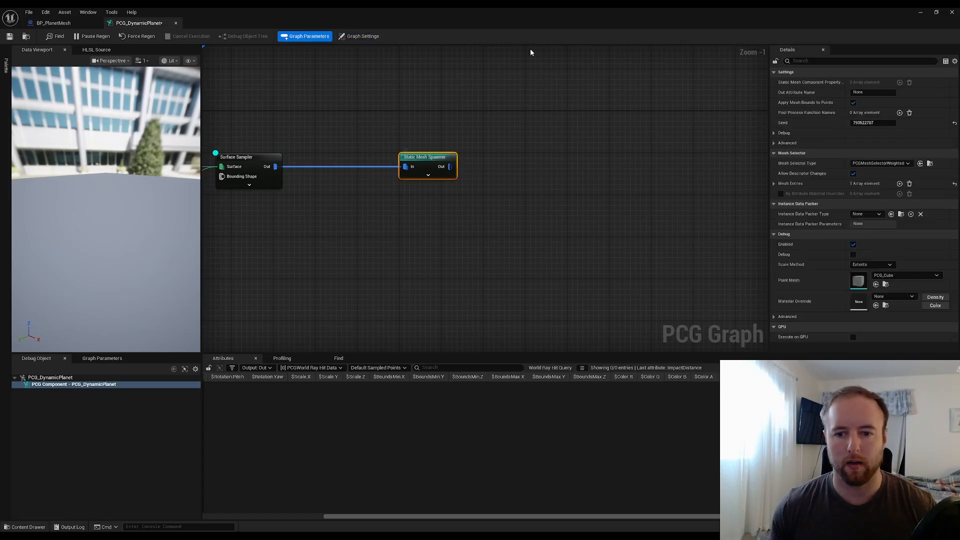
pyautogui.moveTo(560, 22); pyautogui.dragTo(686, 75)
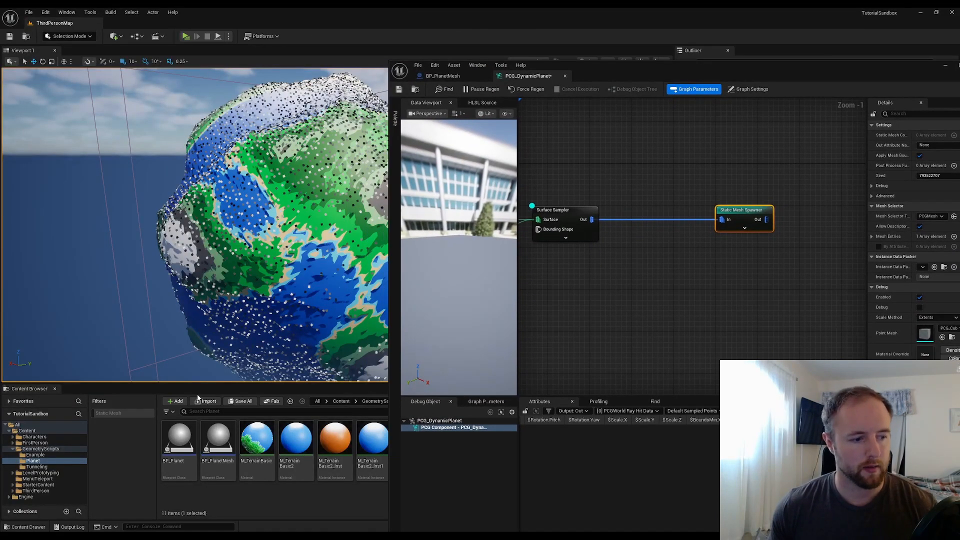
# Search the Content Browser folder tree for pcg sample to locate the PCG plugin's SampleContent folder
pyautogui.click(9, 497)
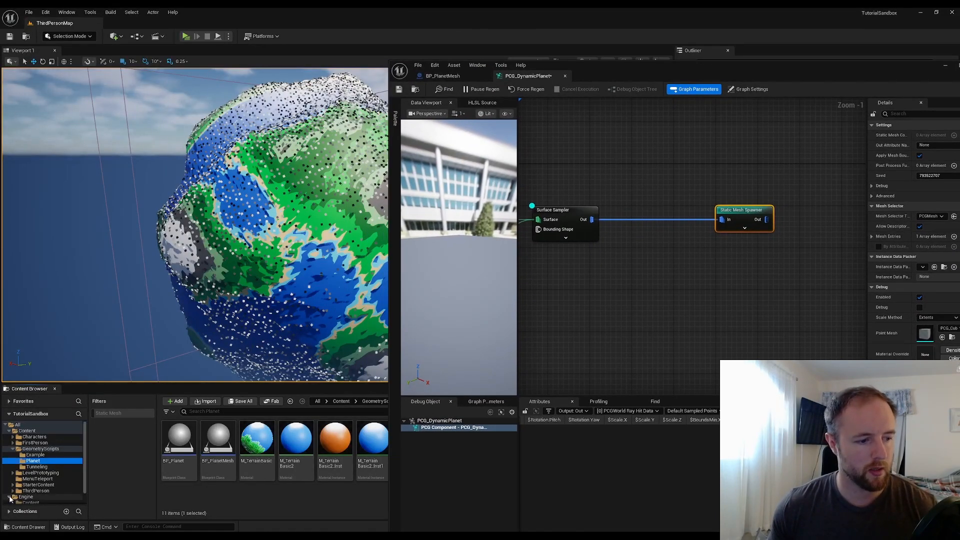
pyautogui.scroll(-1, 40, 500)
pyautogui.click(58, 501)
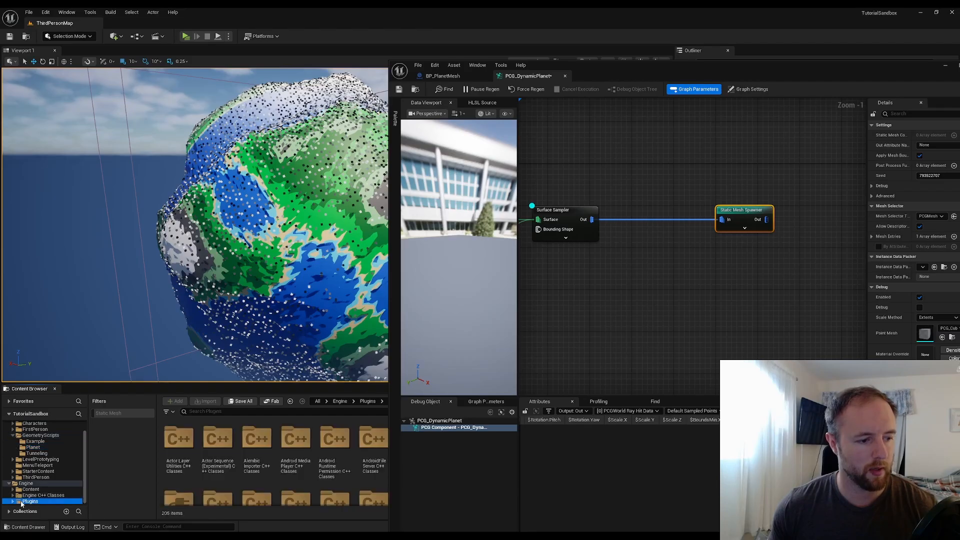
pyautogui.scroll(-2, 35, 502)
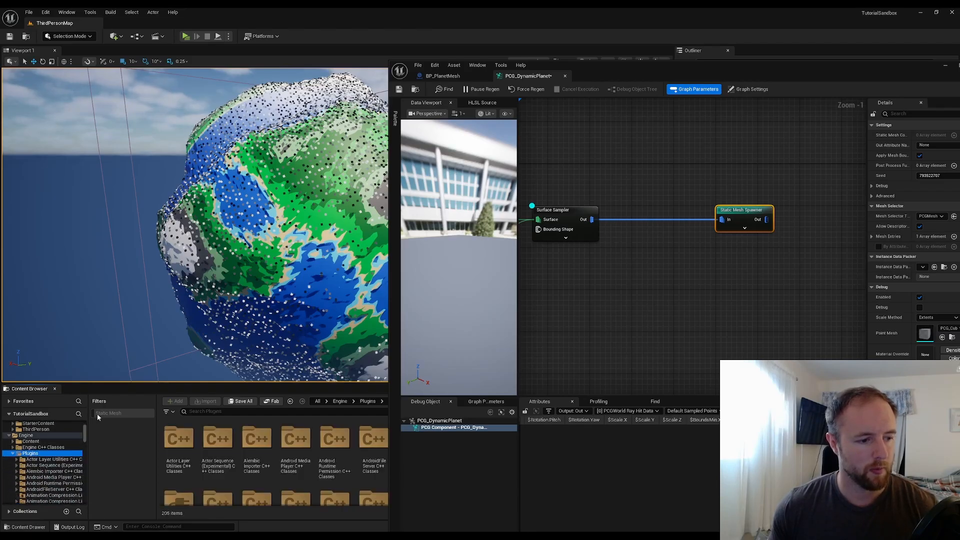
pyautogui.click(78, 415)
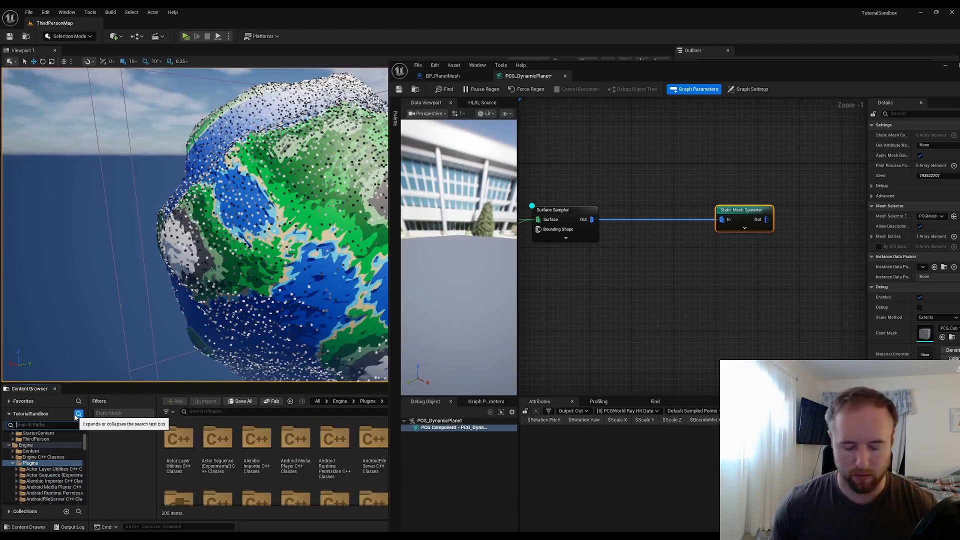
pyautogui.write('pcg')
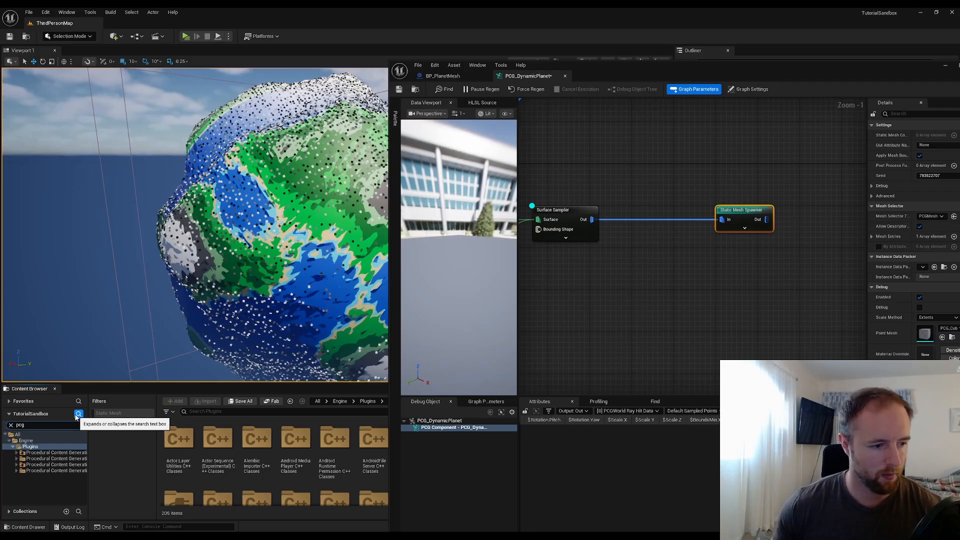
pyautogui.click(55, 453)
pyautogui.click(16, 454)
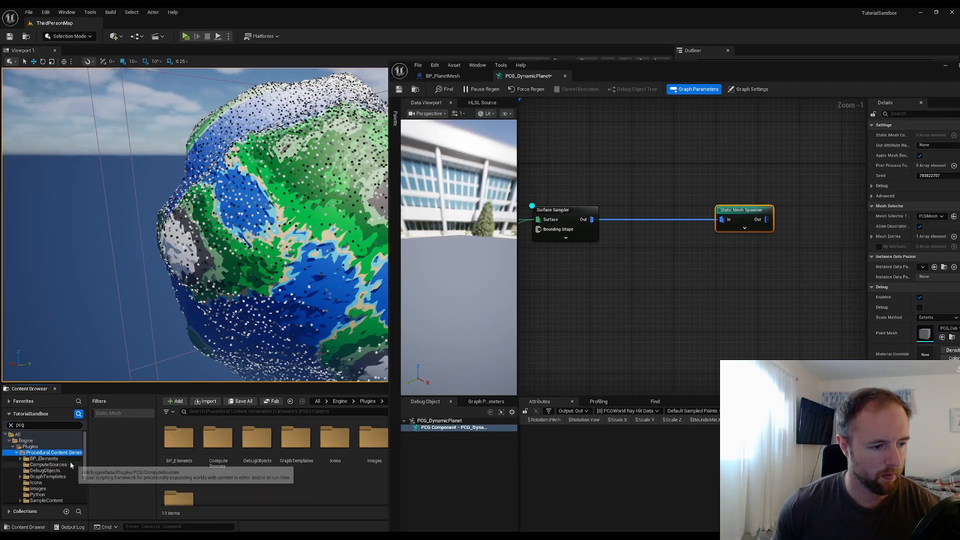
pyautogui.scroll(-3, 68, 466)
pyautogui.scroll(3, 68, 467)
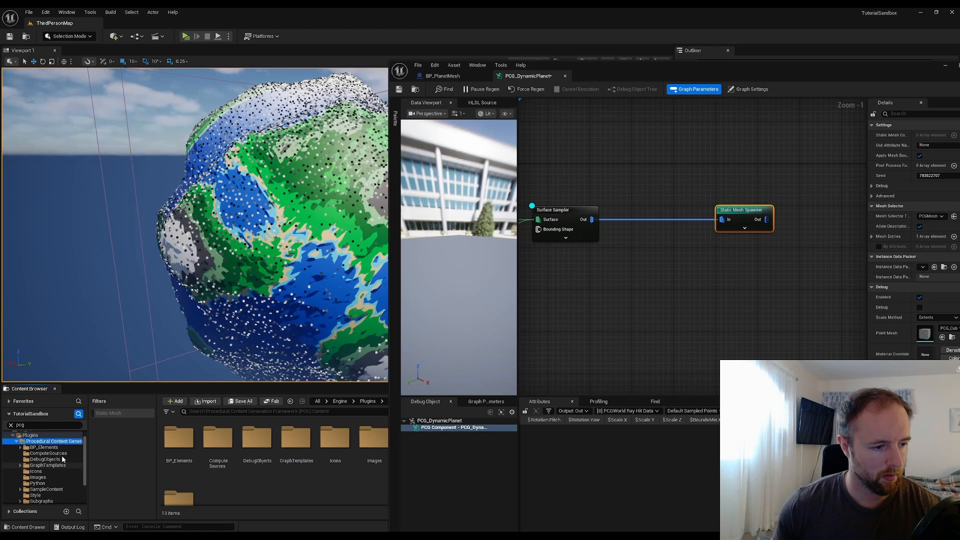
pyautogui.click(43, 425)
pyautogui.write('pcg sample')
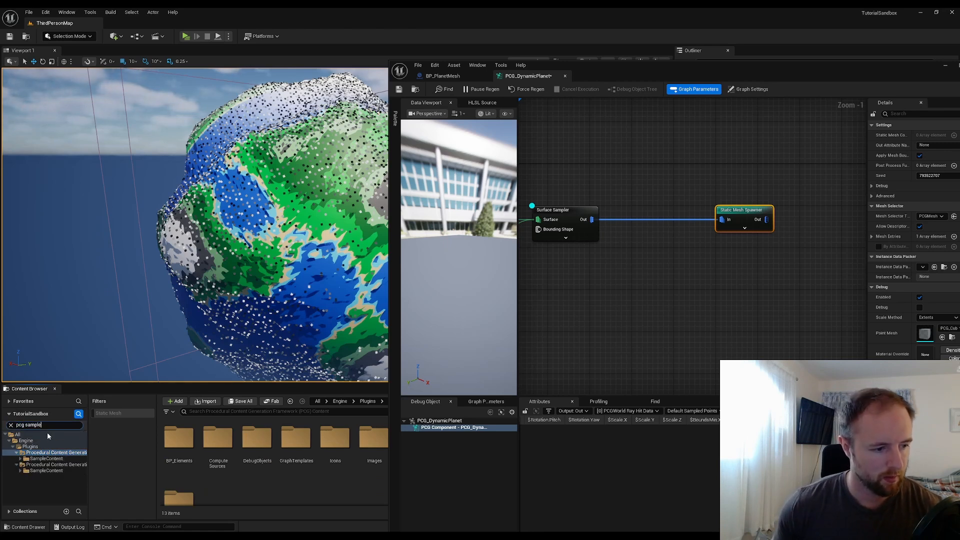
pyautogui.click(46, 458)
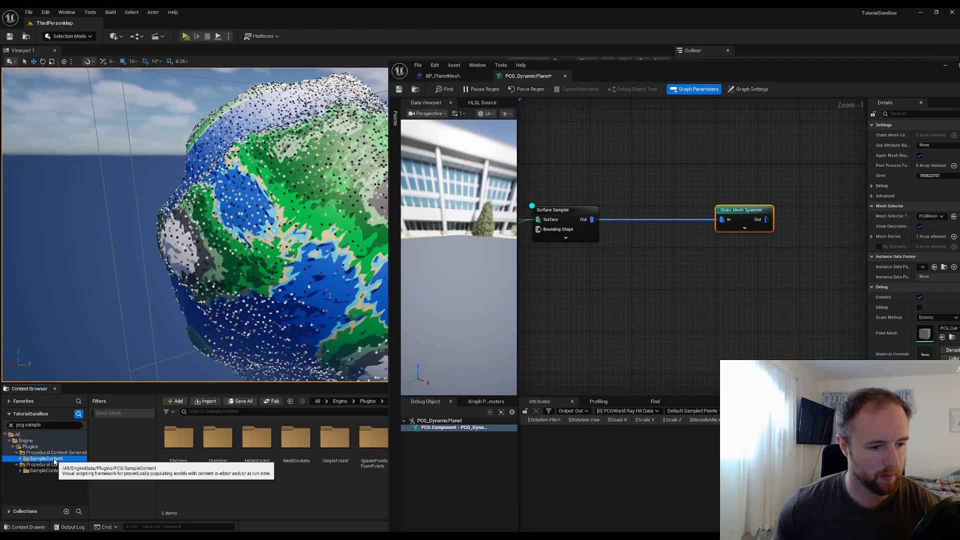
# Open SampleContent's SimpleForest Meshes folder and select the PCG_Tree_01 mesh
pyautogui.click(946, 65)
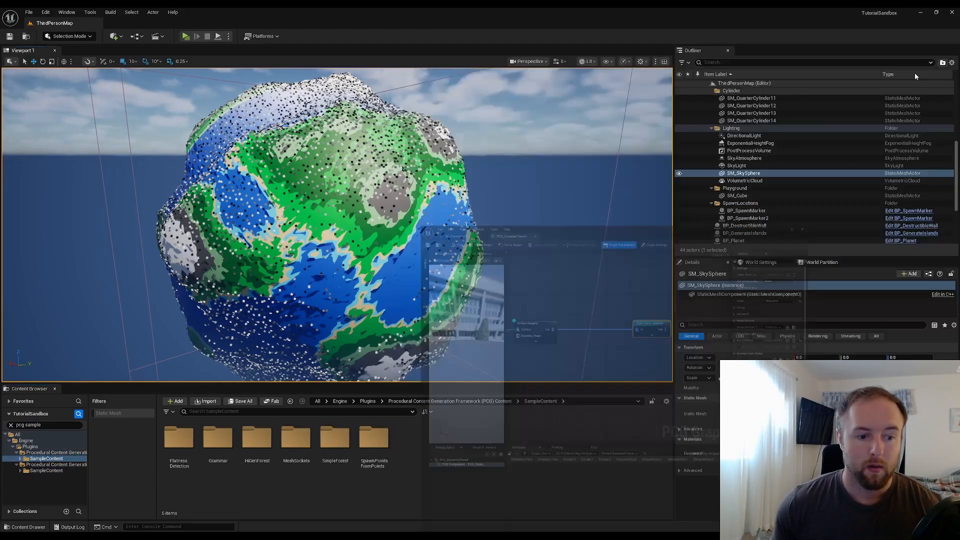
pyautogui.click(343, 438)
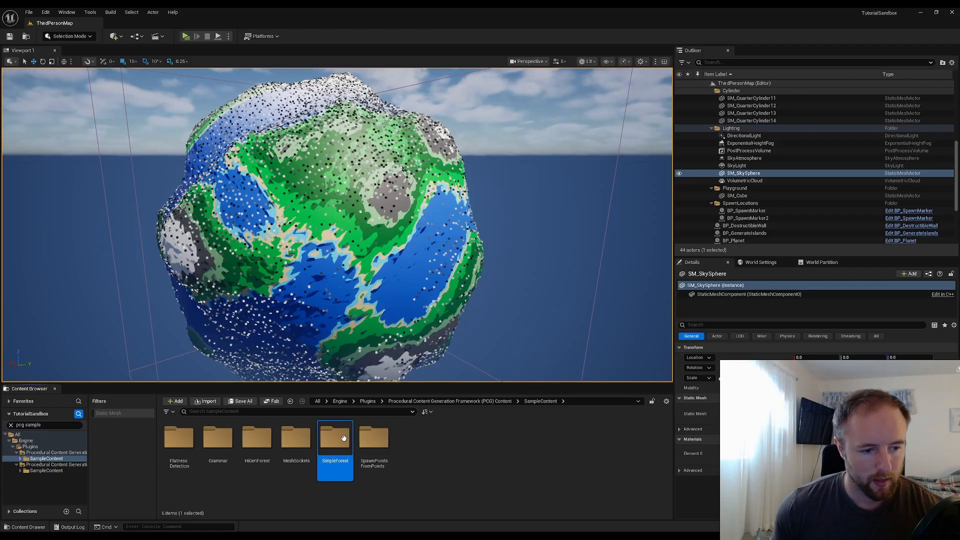
pyautogui.doubleClick(344, 438)
pyautogui.doubleClick(228, 444)
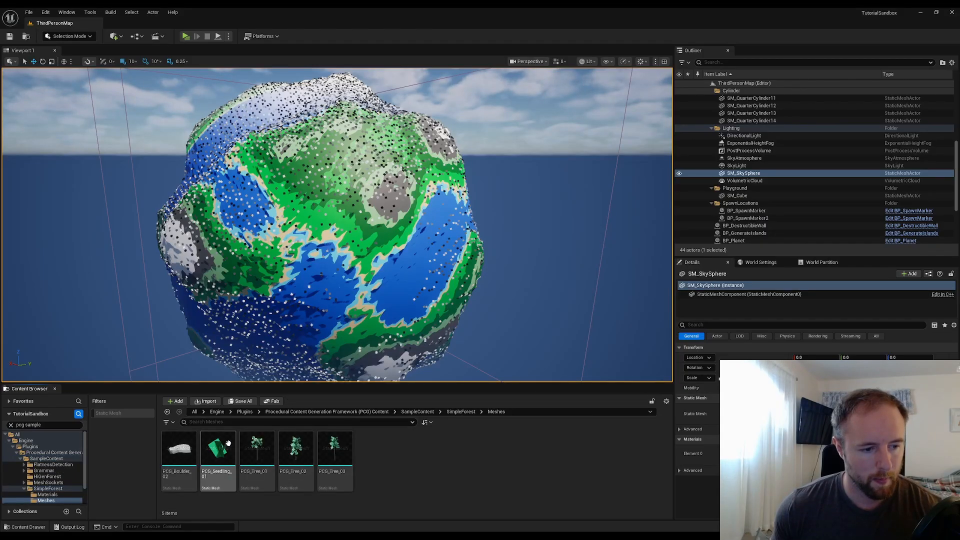
pyautogui.moveTo(264, 477)
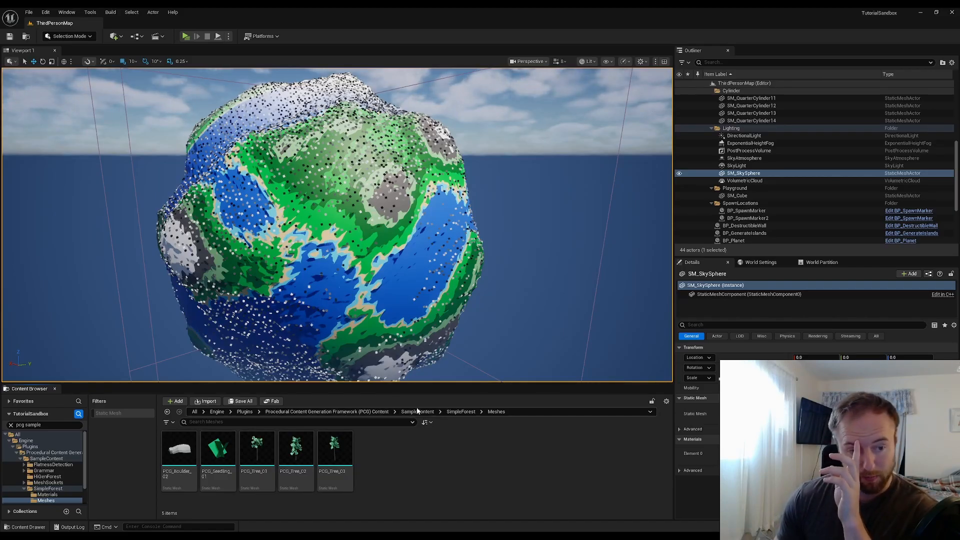
pyautogui.click(257, 453)
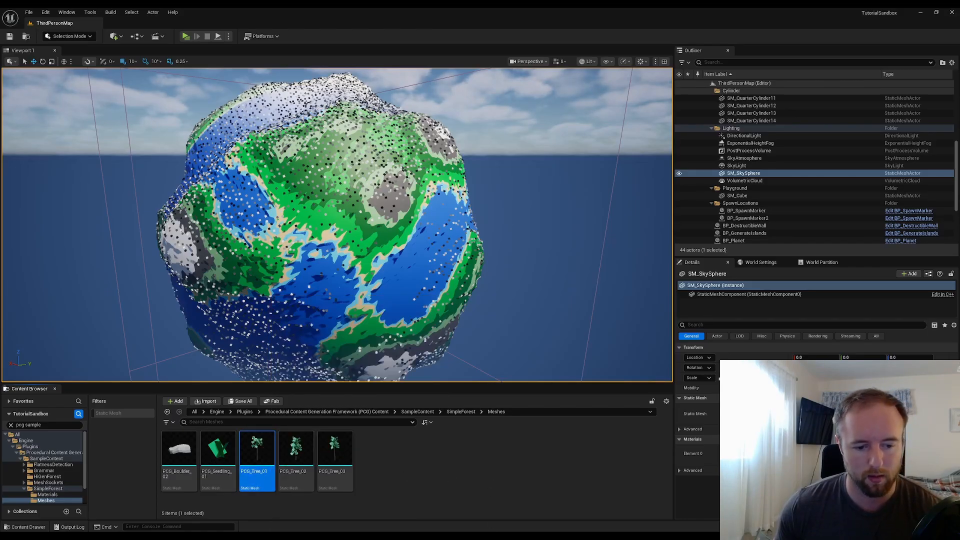
# Switch back to the PCG graph editor window and widen its Details panel
pyautogui.moveTo(455, 530)
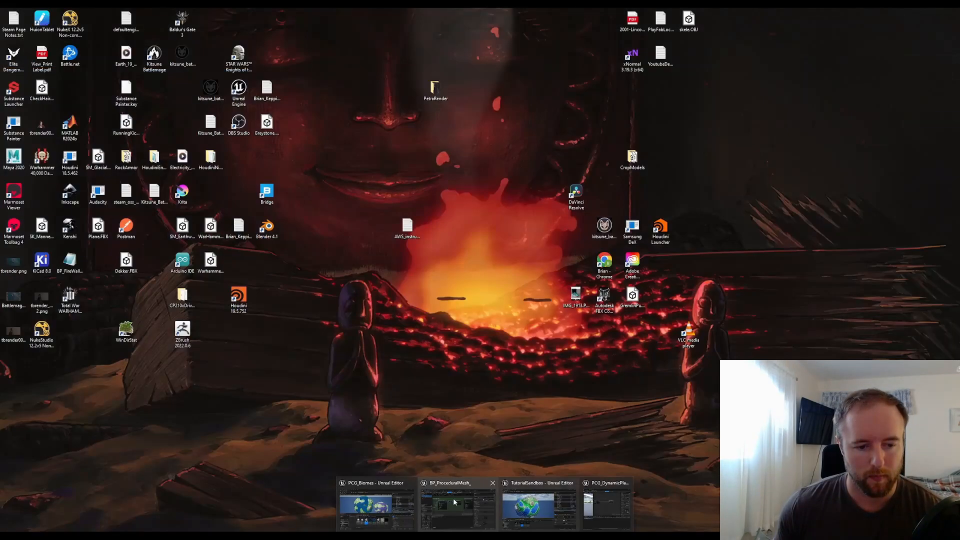
pyautogui.click(593, 503)
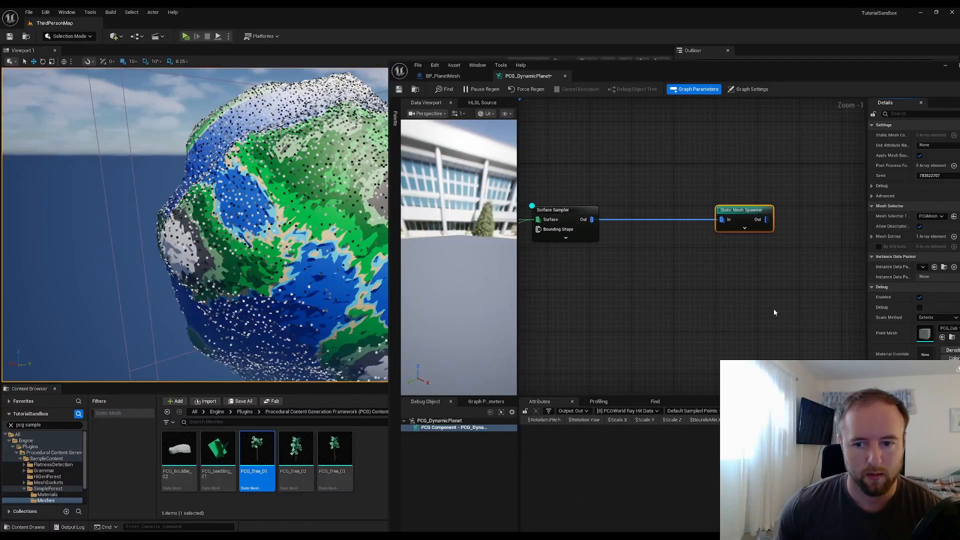
pyautogui.moveTo(823, 71); pyautogui.dragTo(803, 70)
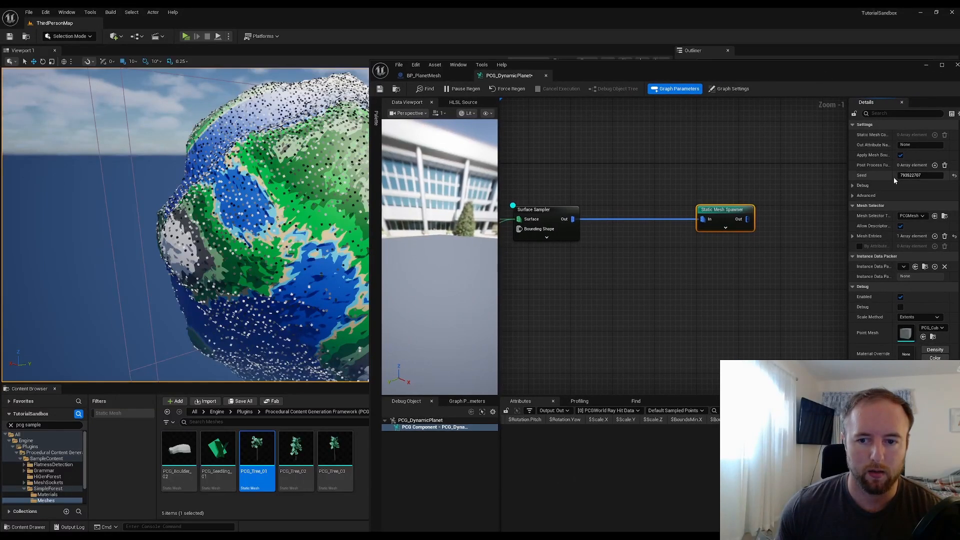
# Expand the mesh entry's descriptor and assign the PCG_Tree_01 mesh as its static mesh
pyautogui.click(853, 237)
pyautogui.click(859, 247)
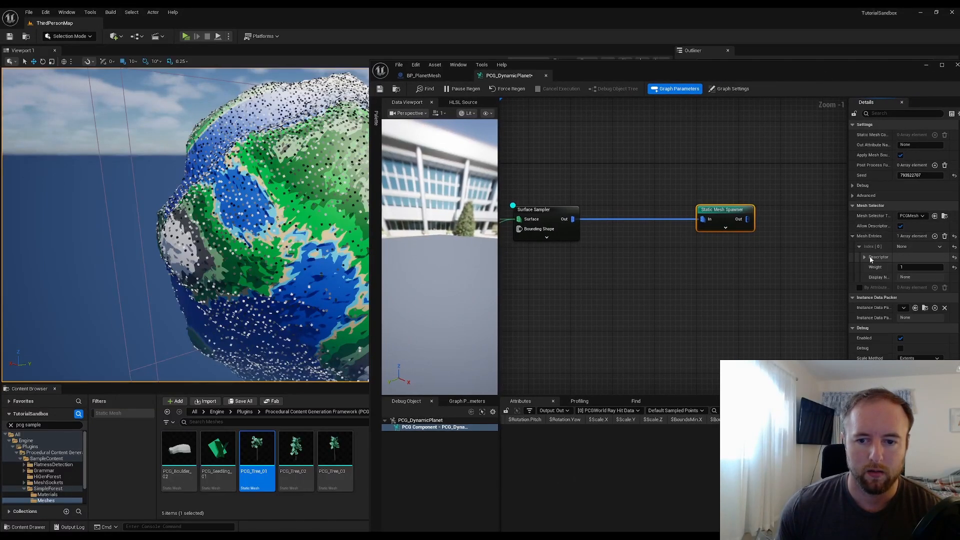
pyautogui.click(871, 258)
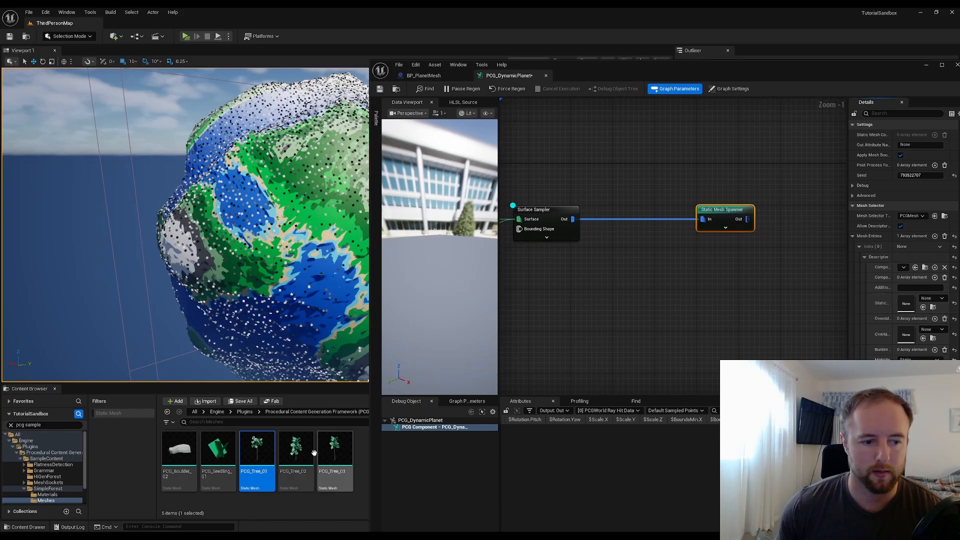
pyautogui.moveTo(257, 454); pyautogui.dragTo(909, 308)
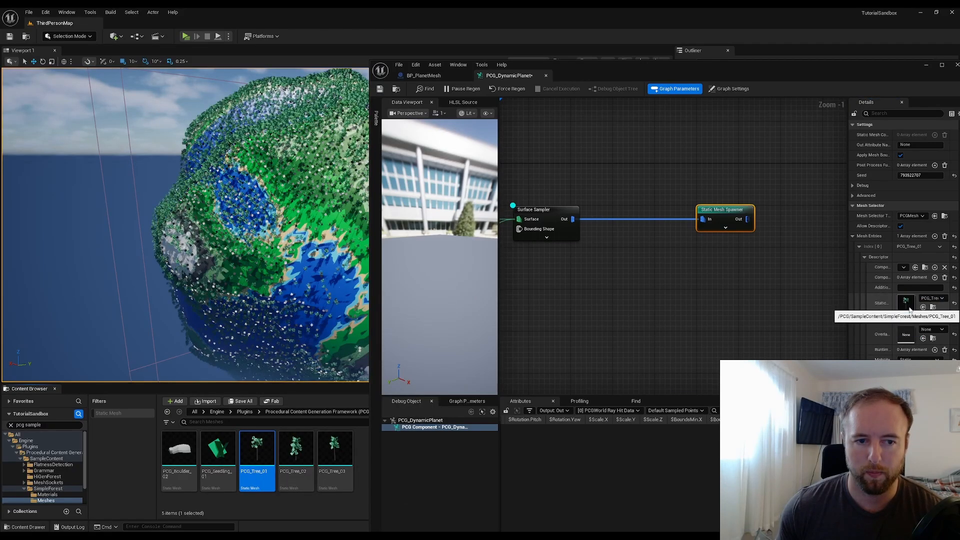
# Select the Surface Sampler and try point densities, settling its Points Per Squared Meter at 0.02
pyautogui.click(668, 288)
pyautogui.moveTo(613, 271); pyautogui.dragTo(708, 269, button='right')
pyautogui.moveTo(695, 304); pyautogui.dragTo(640, 200)
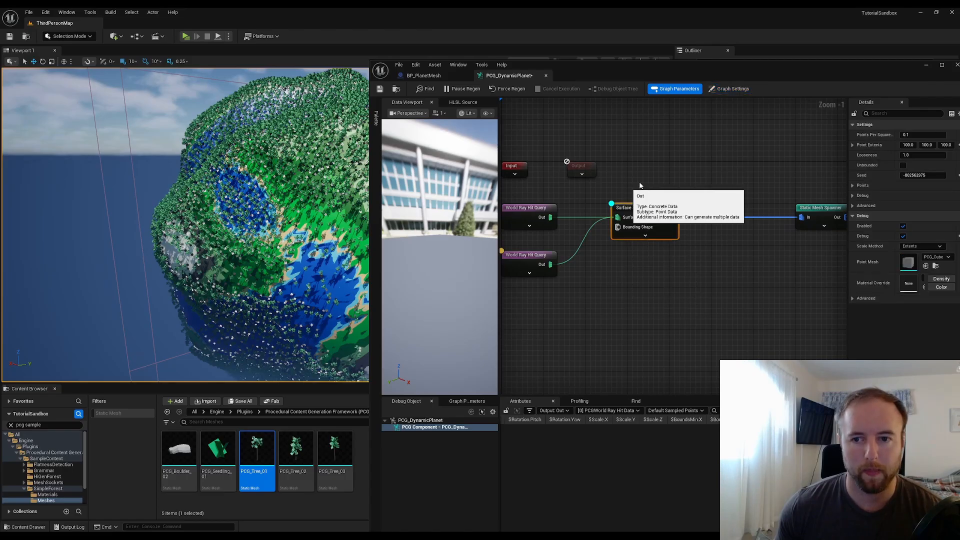
pyautogui.click(921, 134)
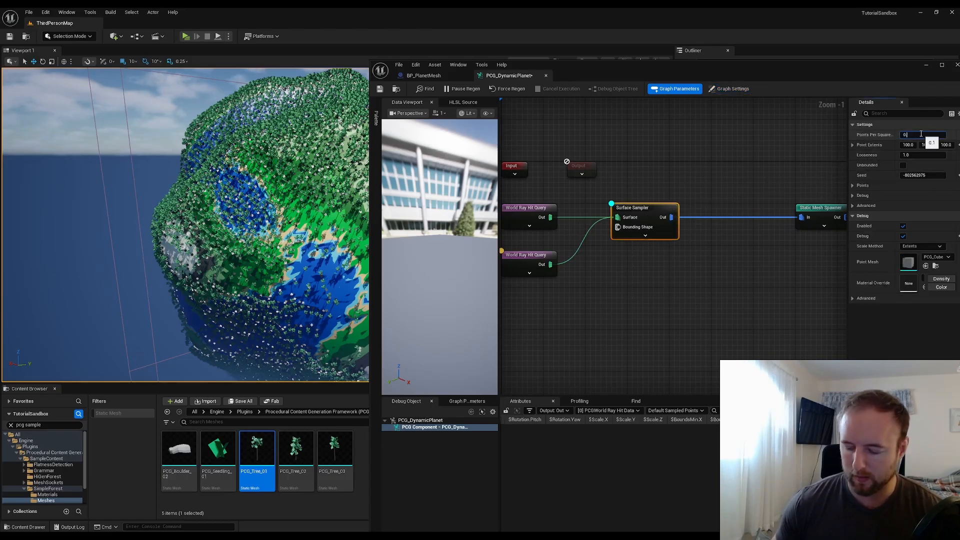
pyautogui.press('Return')
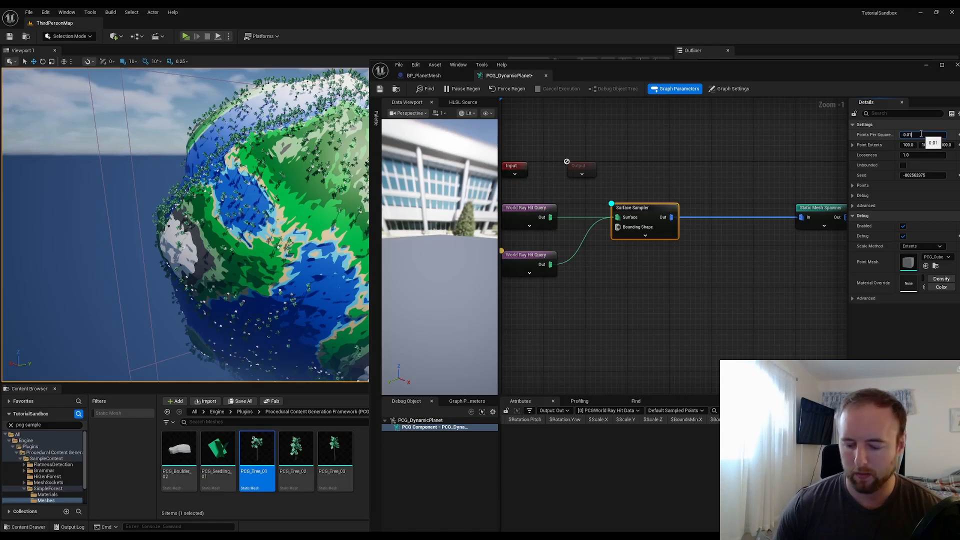
pyautogui.press('Return')
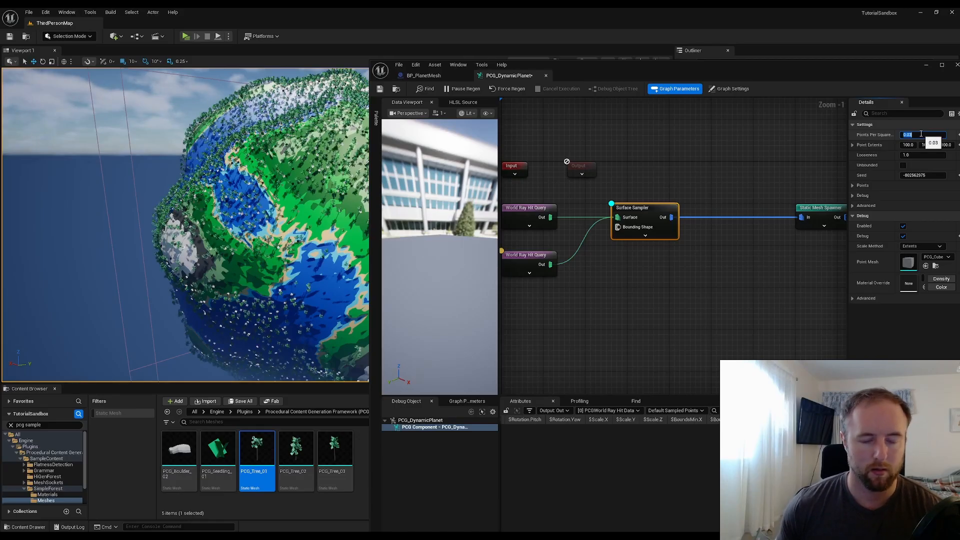
pyautogui.click(921, 134)
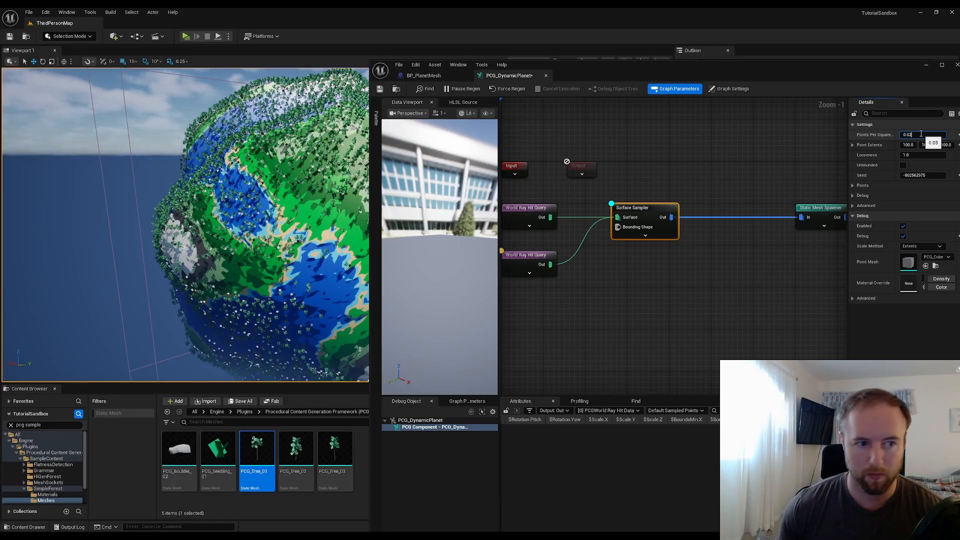
pyautogui.press('Return')
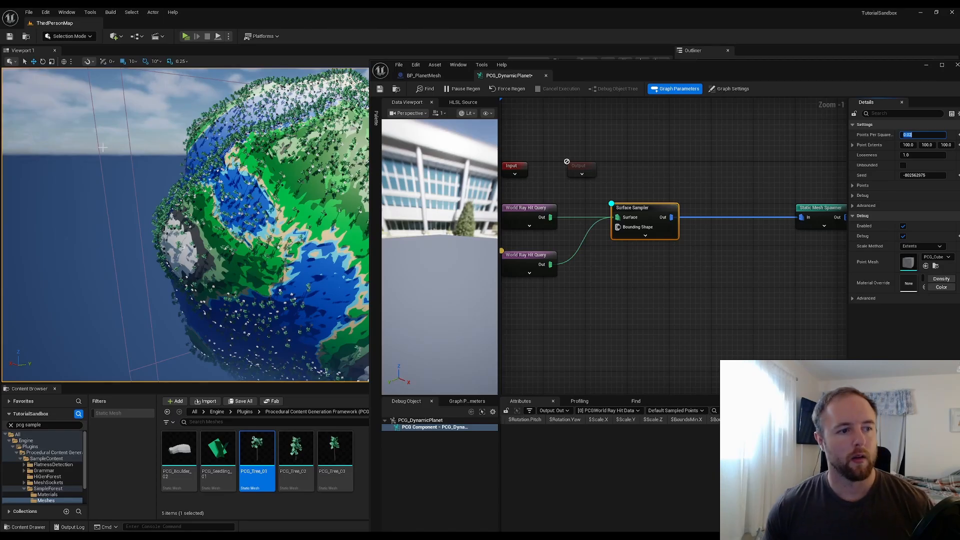
# Restore the graph window and inspect the Surface Sampler's output point attributes
pyautogui.click(123, 165)
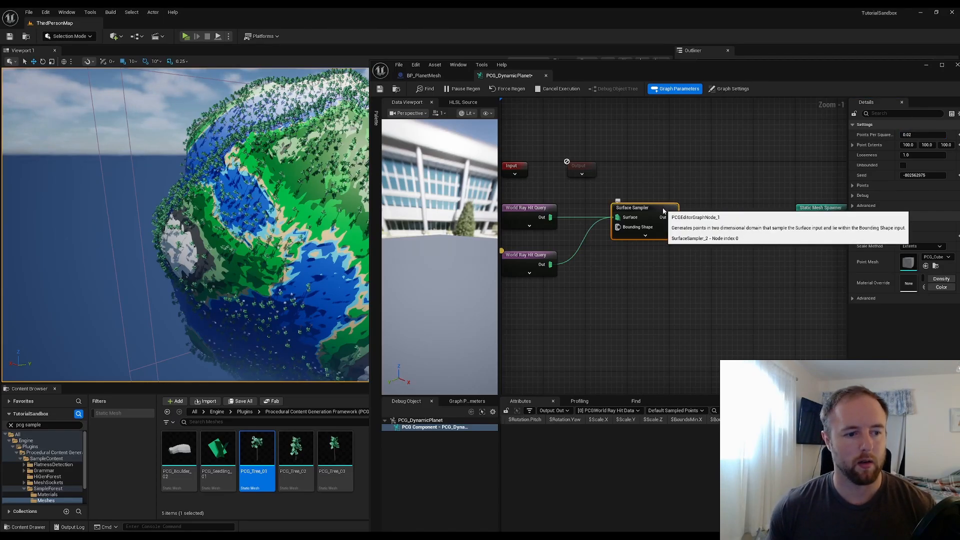
pyautogui.click(926, 62)
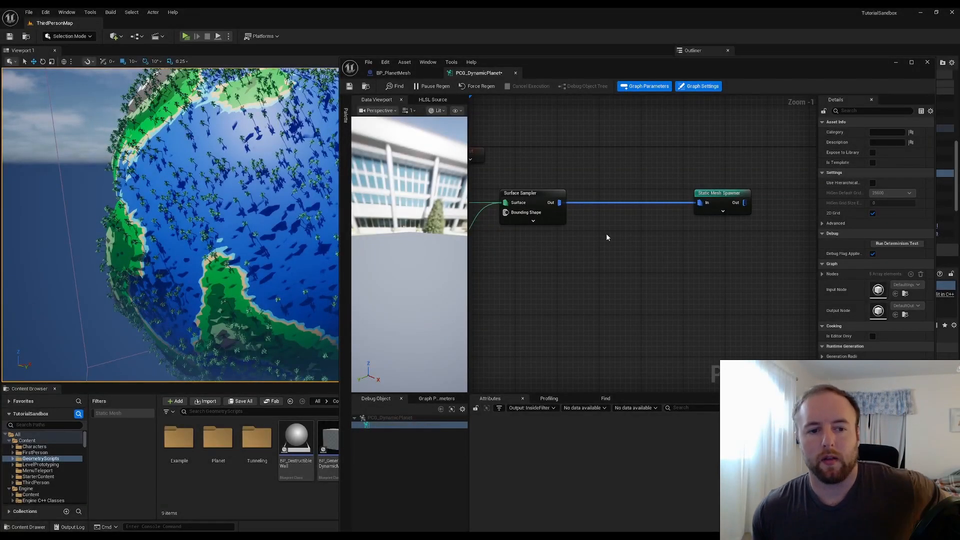
pyautogui.click(542, 194)
pyautogui.press('a')
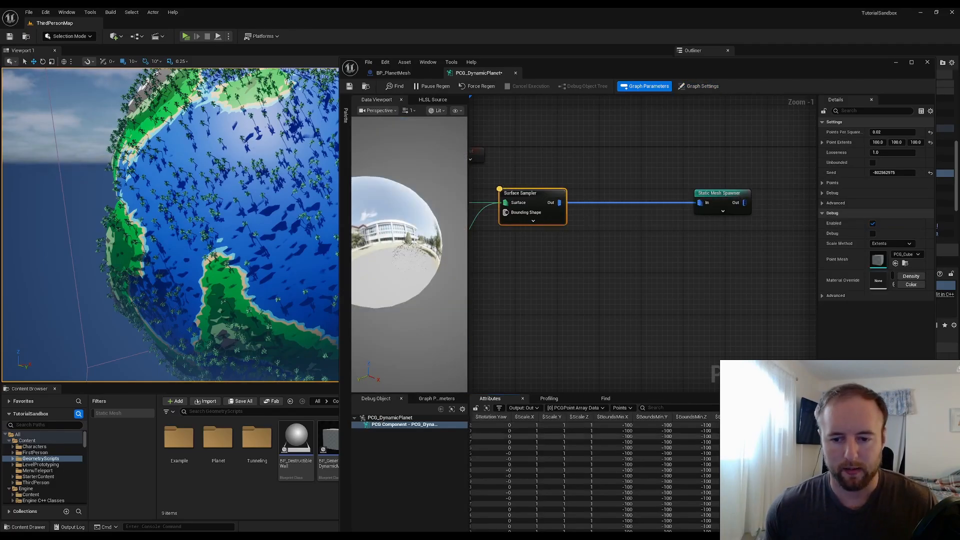
pyautogui.moveTo(767, 79); pyautogui.dragTo(755, 47)
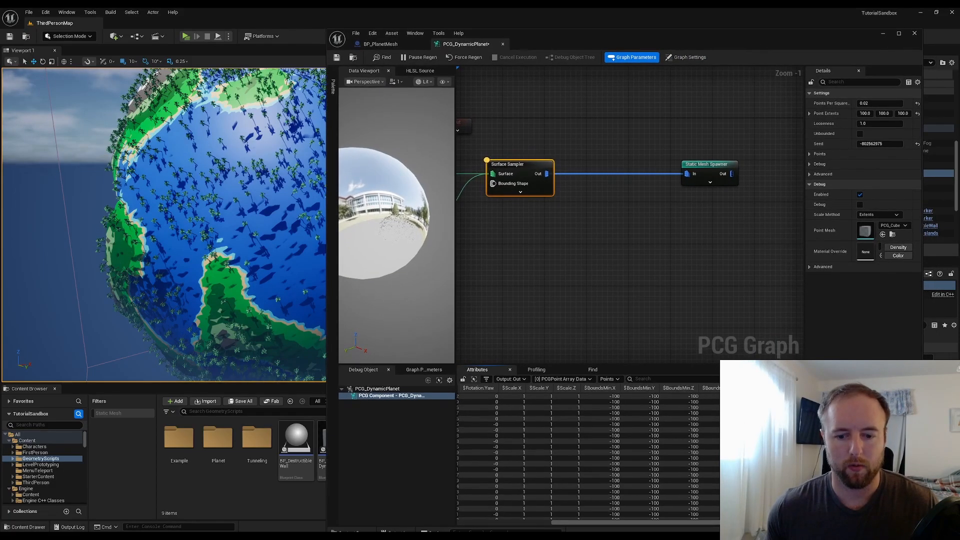
pyautogui.hscroll(10, 588, 455)
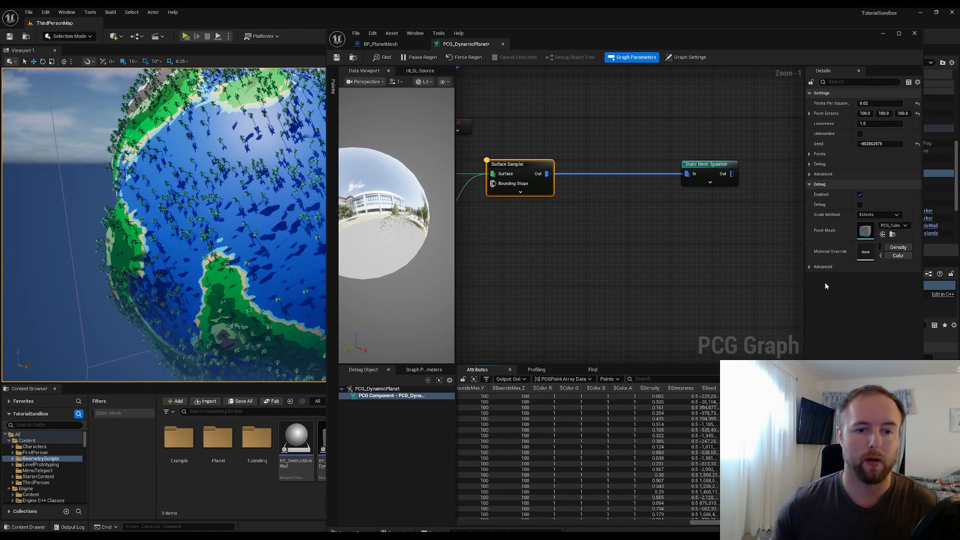
# Add a Filter Attribute Elements node fed from the Surface Sampler's output
pyautogui.moveTo(547, 174); pyautogui.dragTo(603, 241)
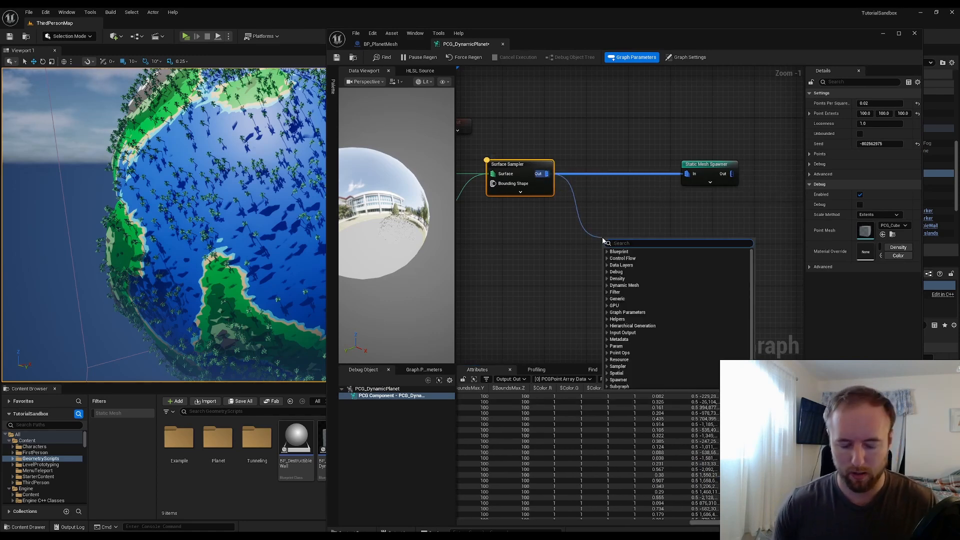
pyautogui.write('attribute')
pyautogui.click(637, 273)
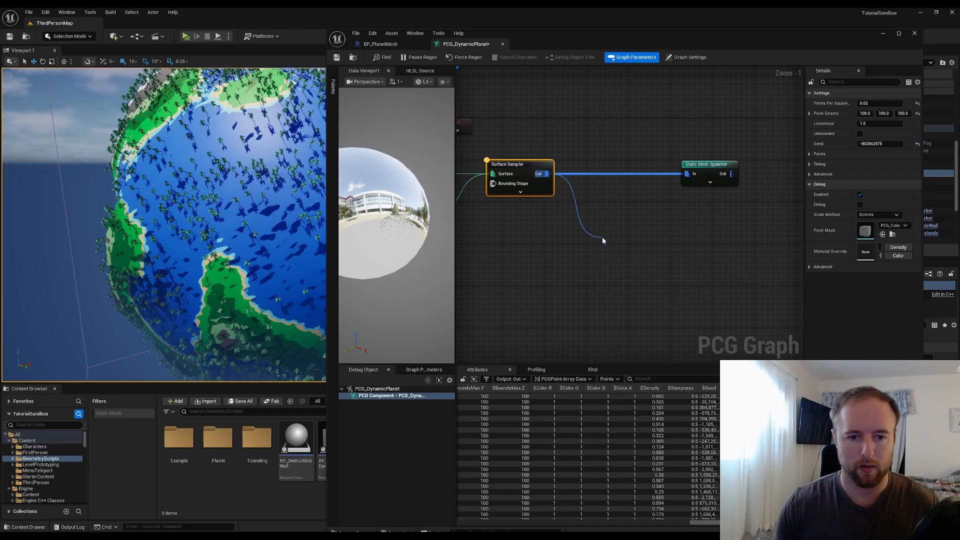
pyautogui.moveTo(632, 243); pyautogui.dragTo(605, 228)
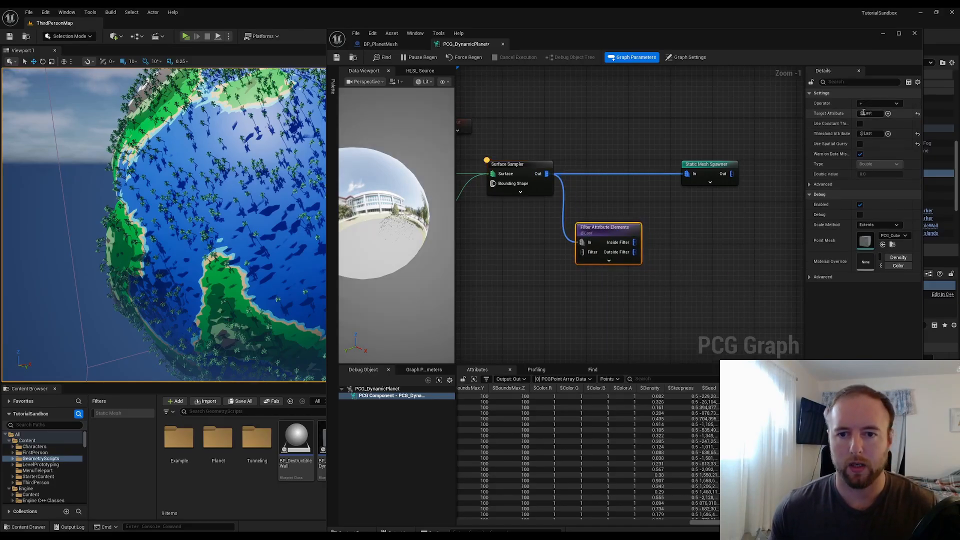
# Set the filter's Target Attribute to ImpactDistance
pyautogui.moveTo(876, 113); pyautogui.dragTo(845, 120)
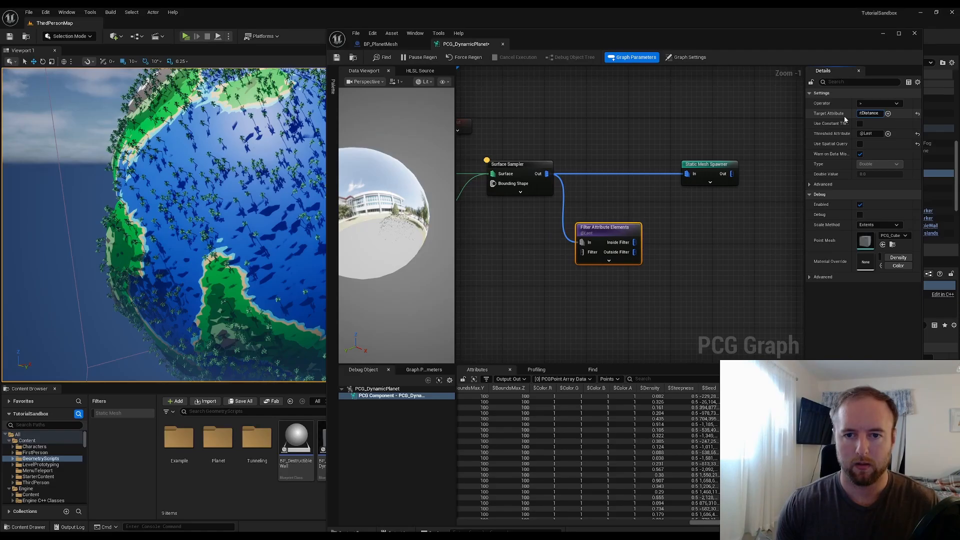
pyautogui.write('ImpactDistance')
pyautogui.press('Return')
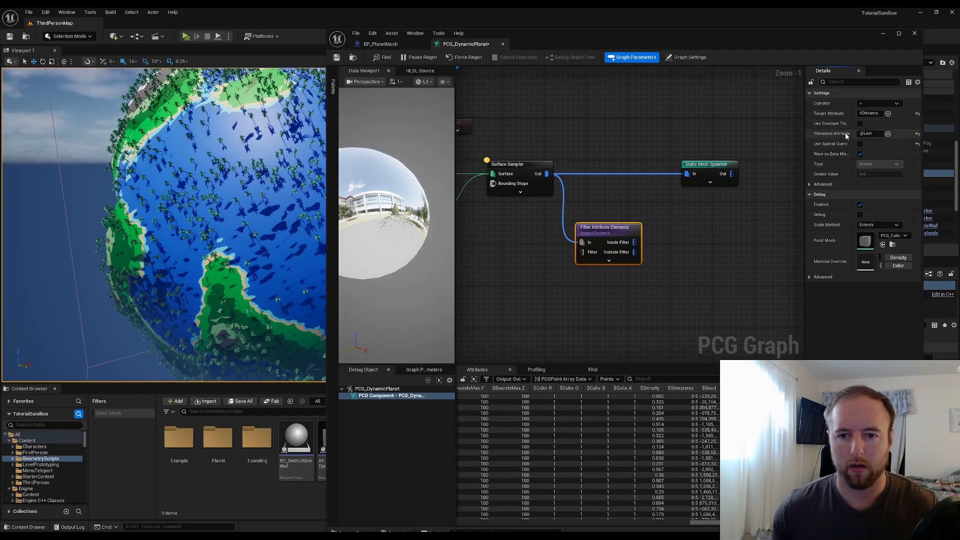
# Enable a constant threshold on the filter and set its threshold value to 25000
pyautogui.click(861, 123)
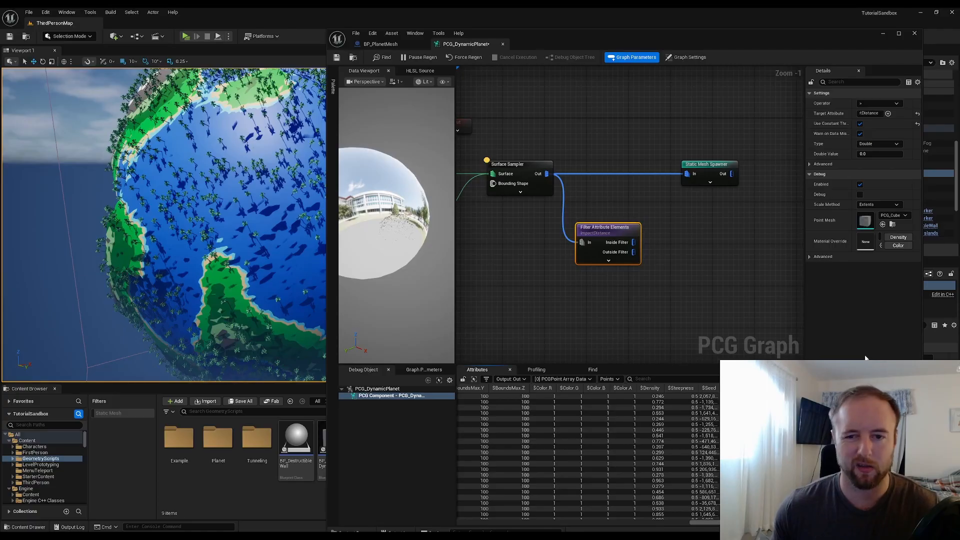
pyautogui.click(883, 154)
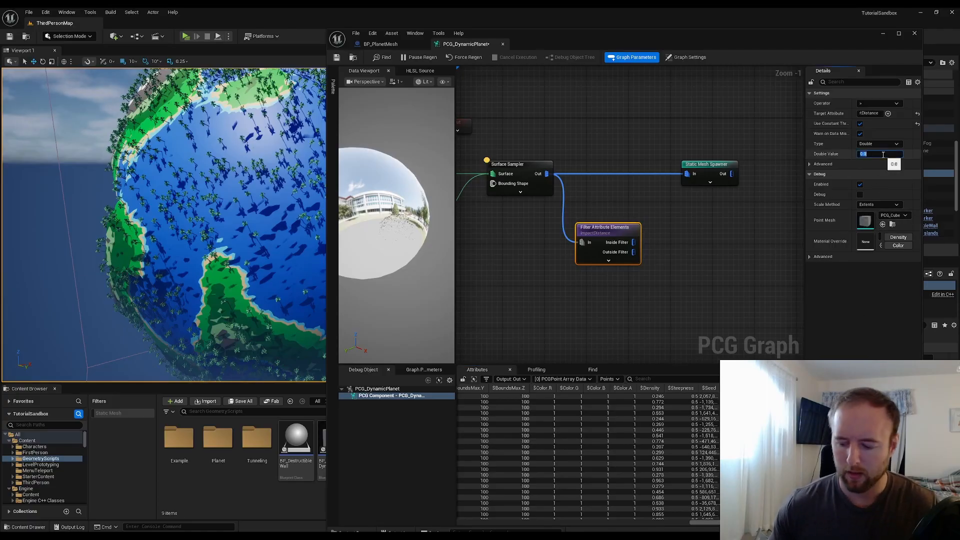
pyautogui.write('25000')
pyautogui.press('Return')
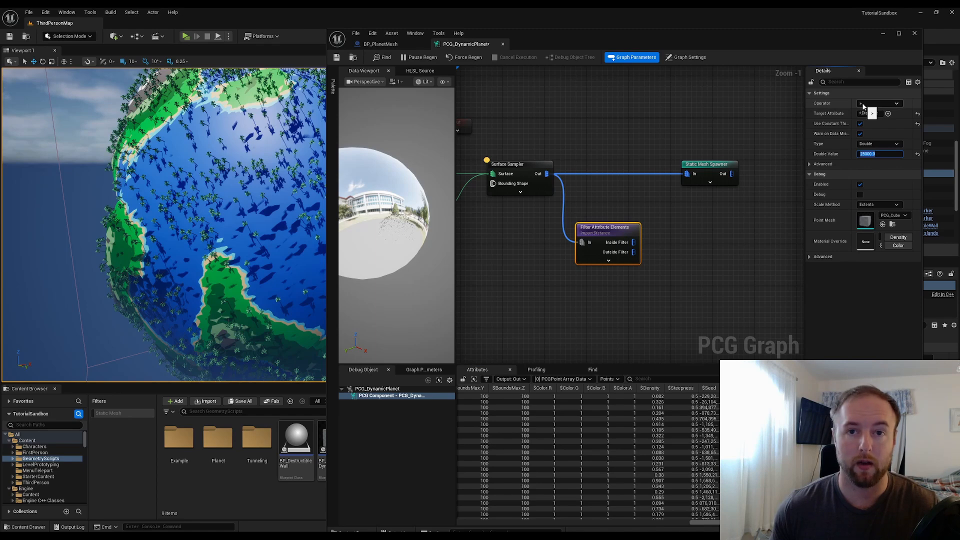
# Connect the filter's Inside Filter output to the Static Mesh Spawner's input
pyautogui.moveTo(634, 242); pyautogui.dragTo(695, 175)
pyautogui.click(710, 169)
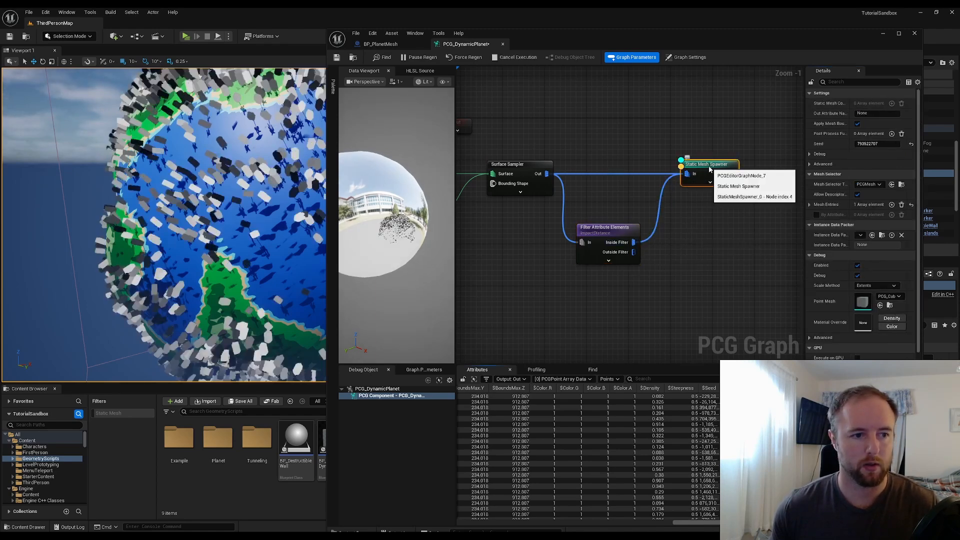
pyautogui.click(620, 229)
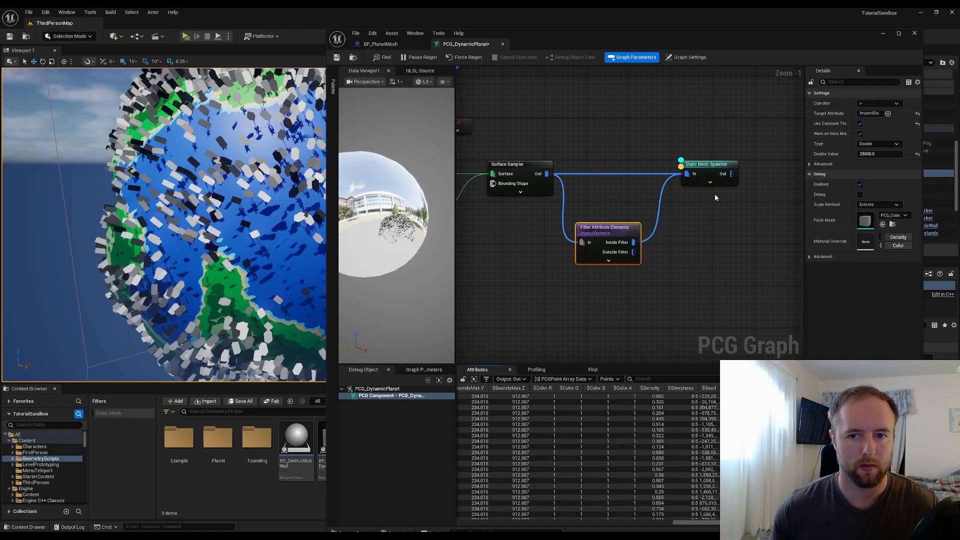
# Try filter threshold values of 10000 and 30000, then return the threshold to 25000
pyautogui.click(887, 155)
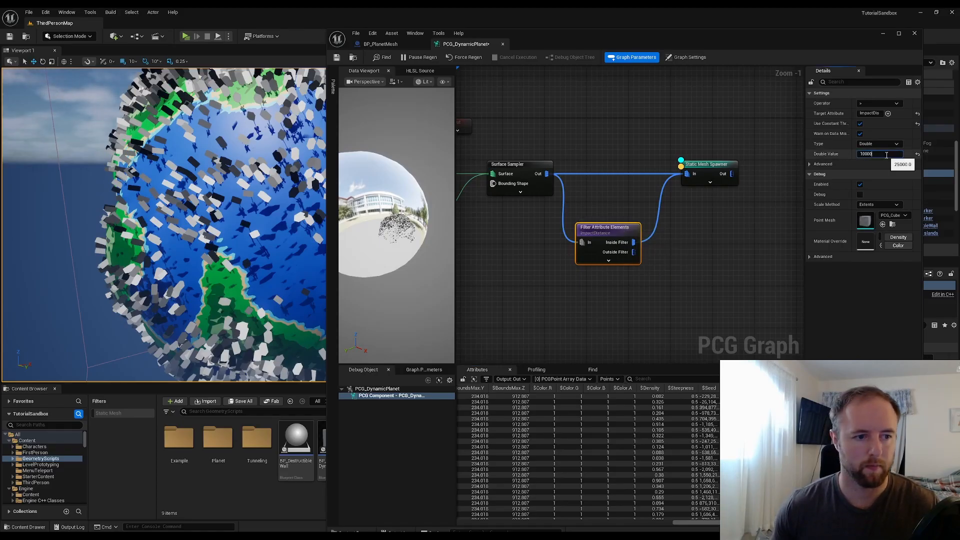
pyautogui.press('Return')
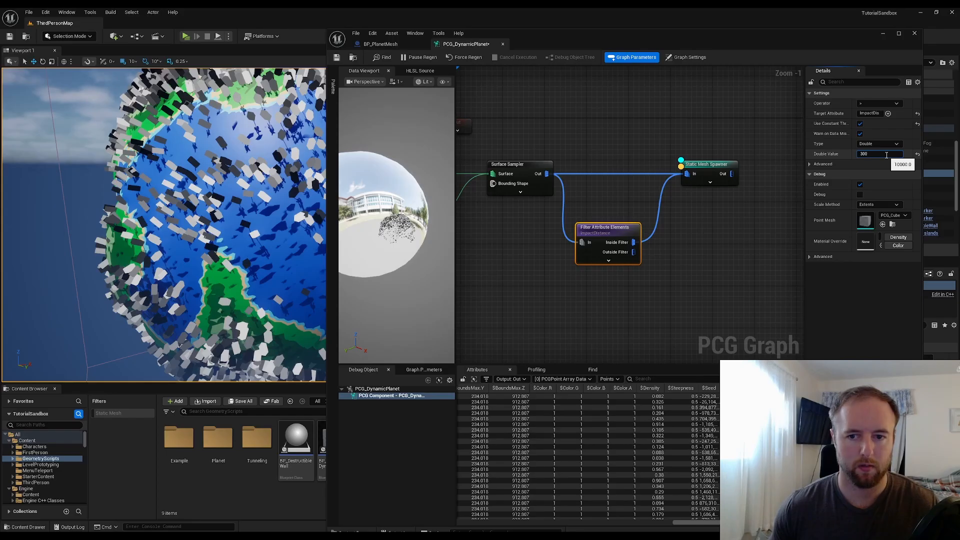
pyautogui.write('30000')
pyautogui.press('Return')
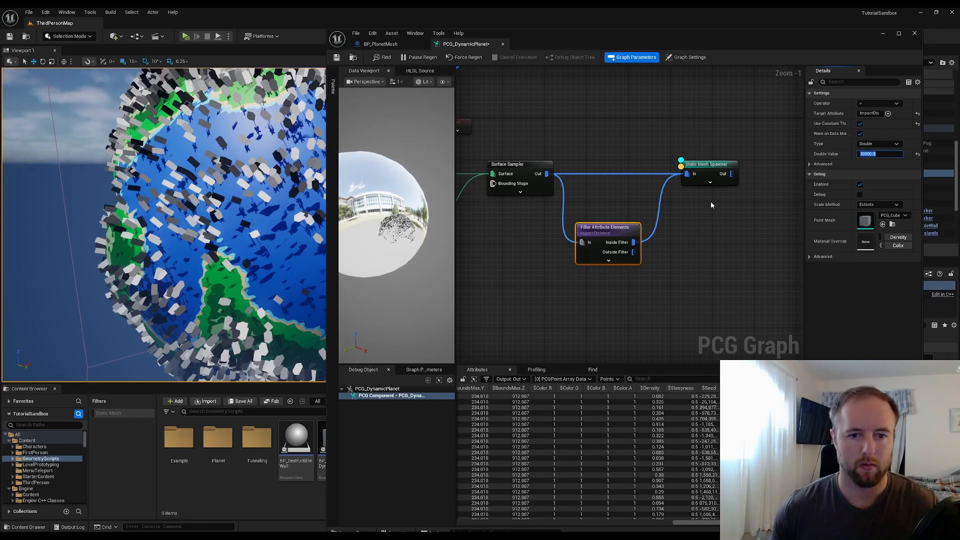
pyautogui.keyDown('alt'); pyautogui.click(631, 174); pyautogui.keyUp('alt')
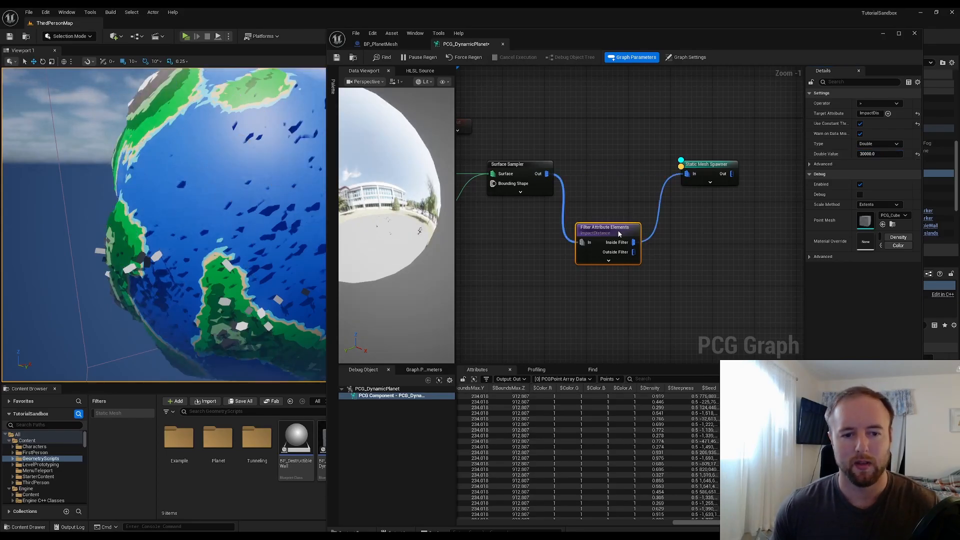
pyautogui.click(887, 154)
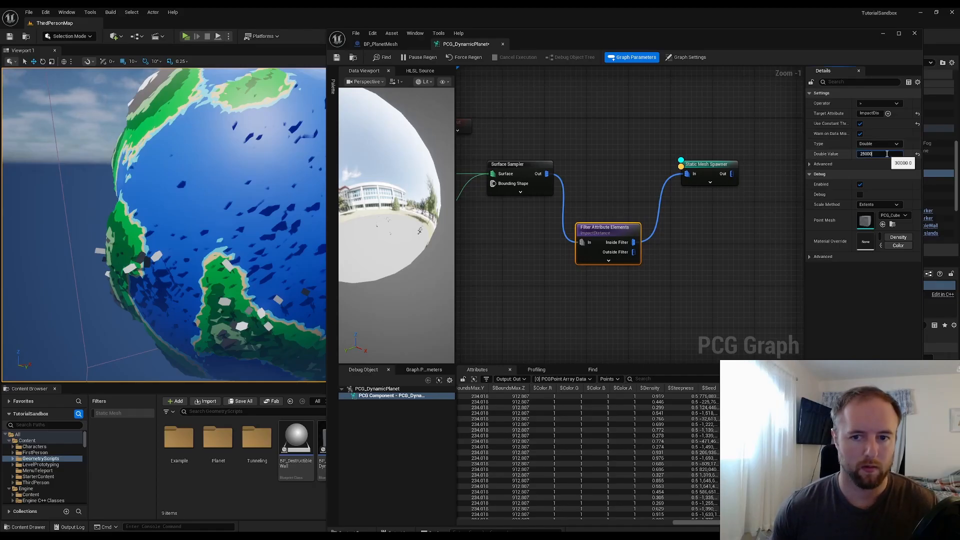
pyautogui.press('Return')
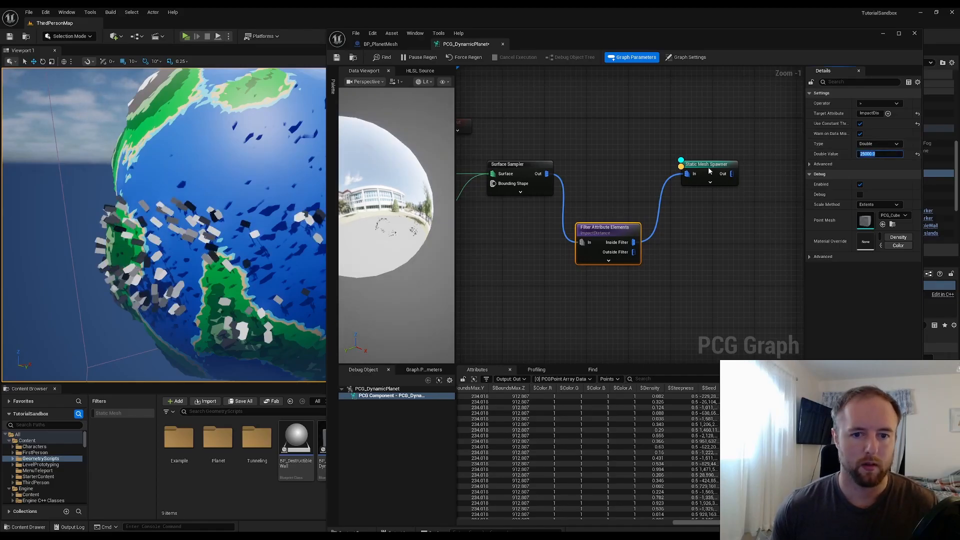
# Close the graph window and frame the planet in the level viewport to review the spawned trees
pyautogui.click(709, 172)
pyautogui.scroll(5, 164, 225)
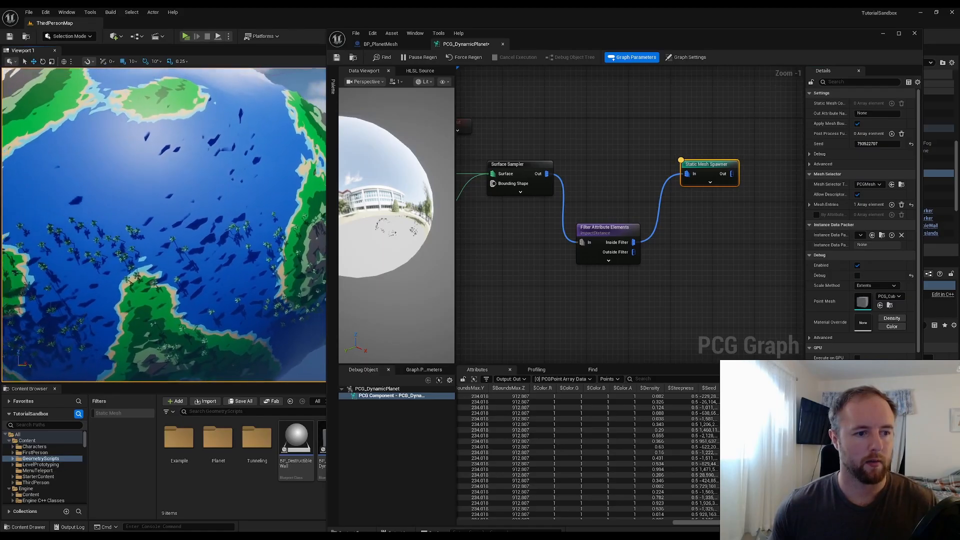
pyautogui.scroll(-5, 164, 225)
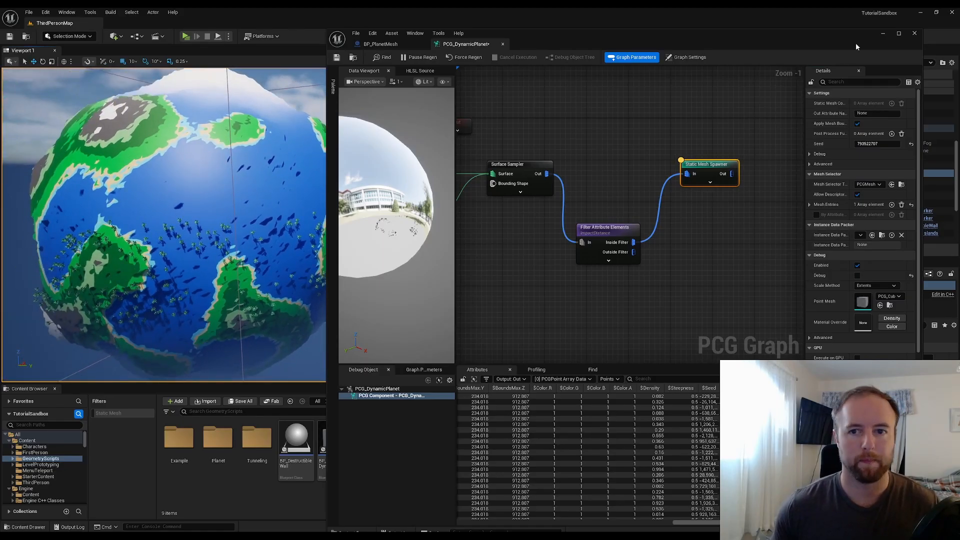
pyautogui.click(883, 34)
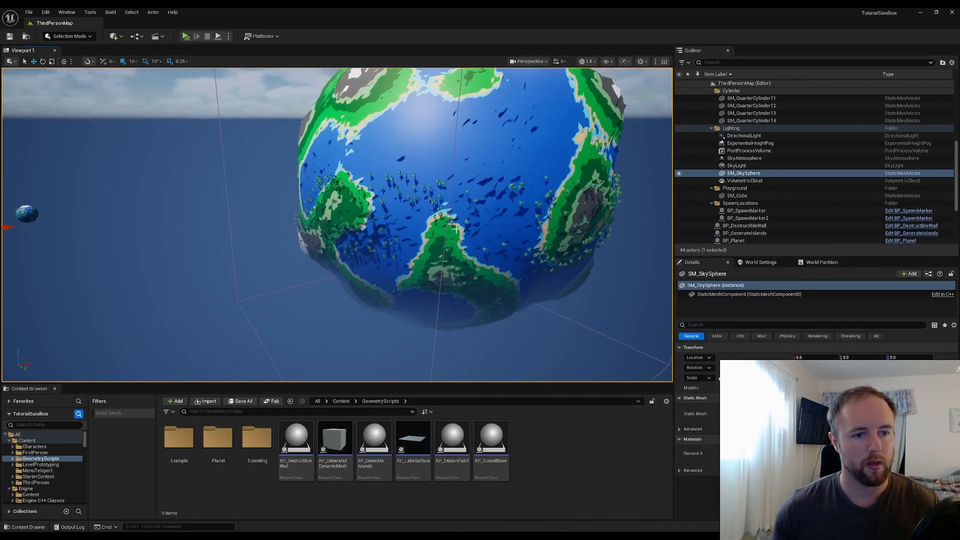
pyautogui.press('f')
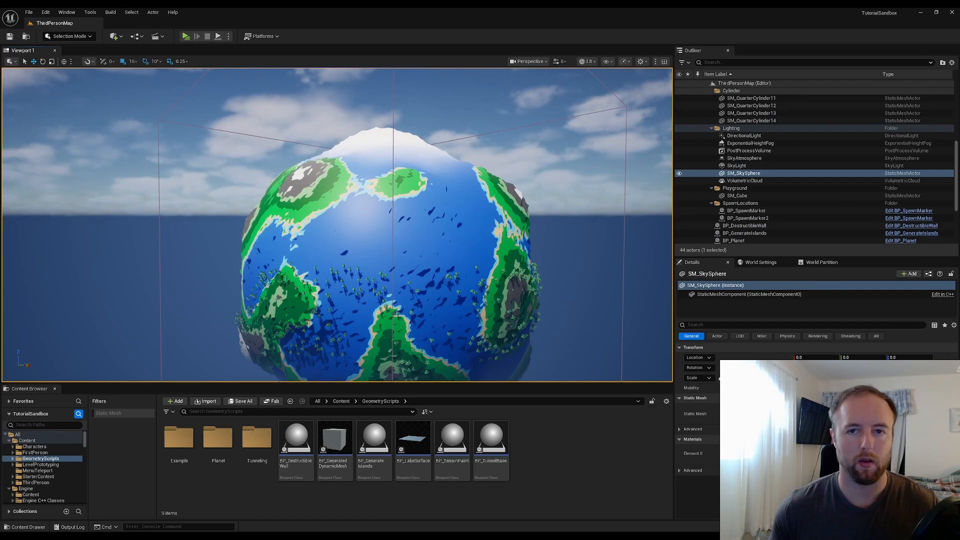
pyautogui.rightClick(412, 302)
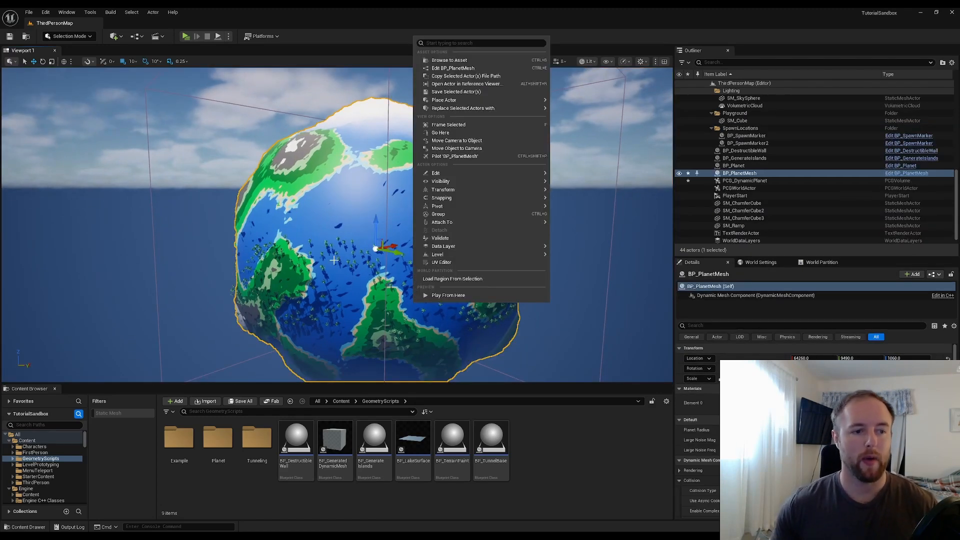
pyautogui.click(217, 193)
pyautogui.click(185, 189)
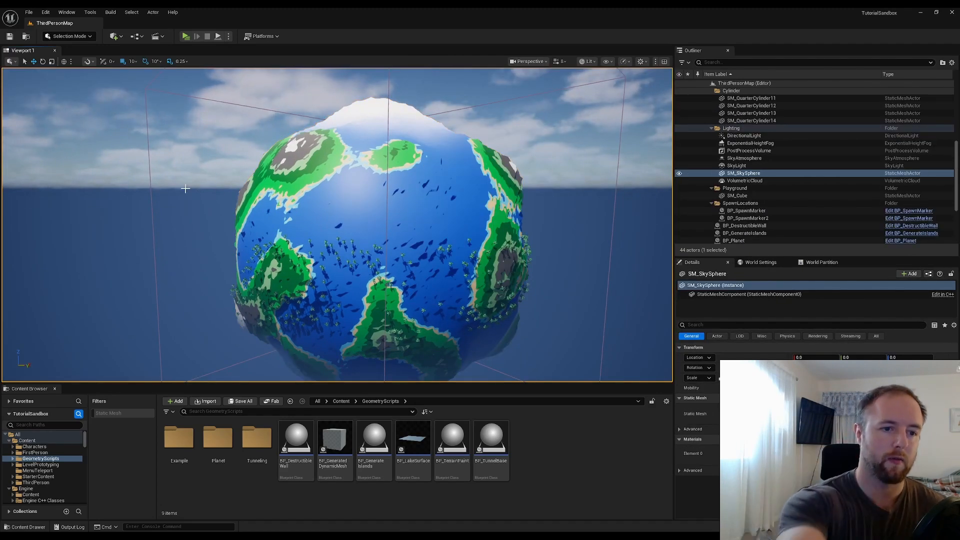
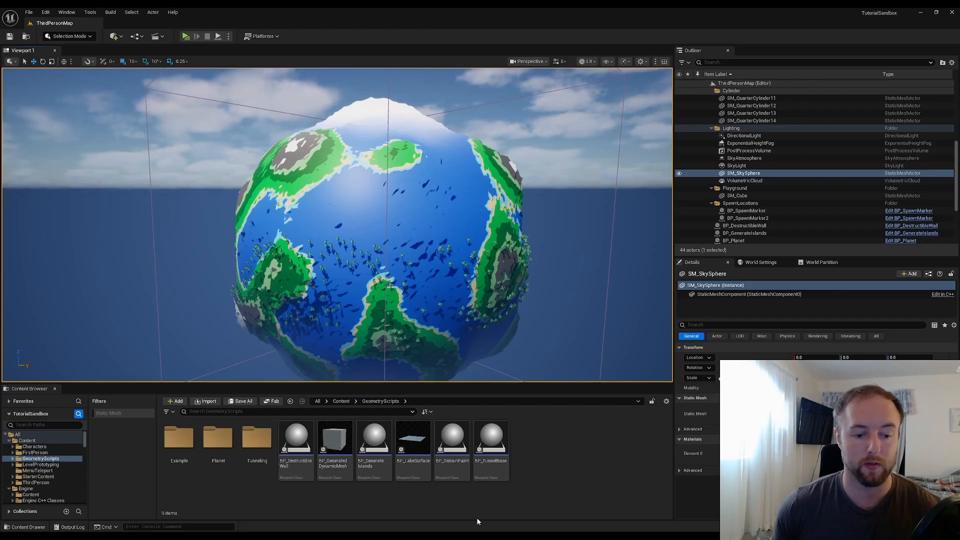
# Return to the PCG graph editor and delete the Filter Attribute Elements node
pyautogui.moveTo(482, 536)
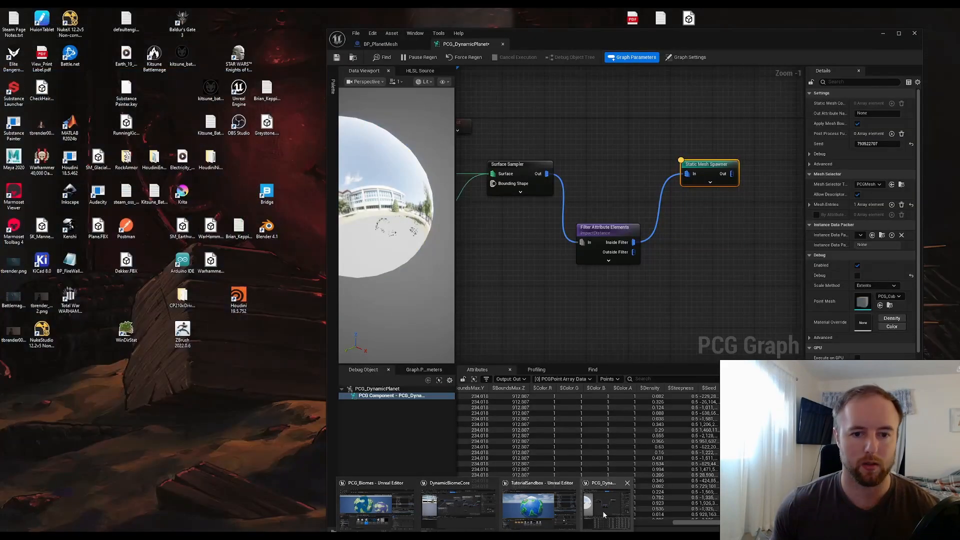
pyautogui.click(602, 511)
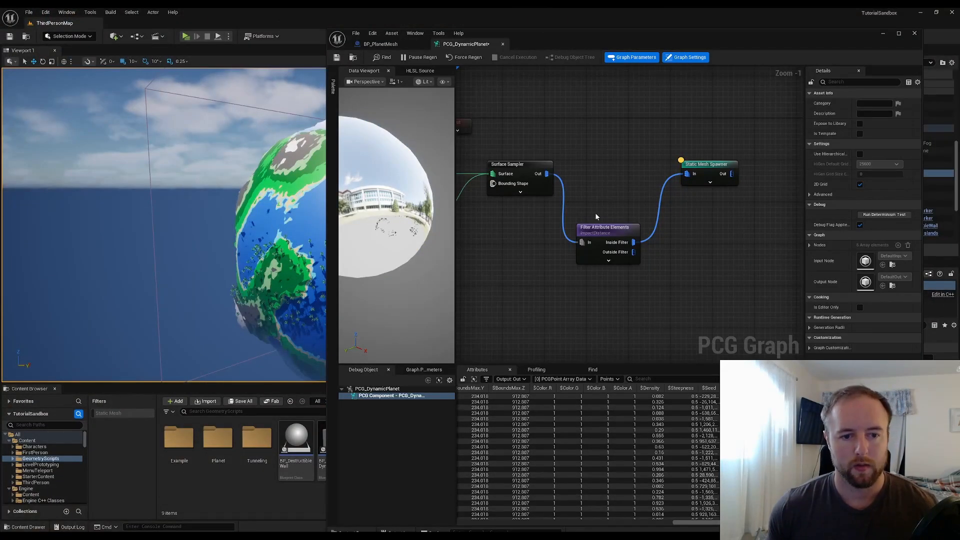
pyautogui.keyDown('alt'); pyautogui.click(564, 214); pyautogui.keyUp('alt')
pyautogui.keyDown('alt'); pyautogui.click(655, 223); pyautogui.keyUp('alt')
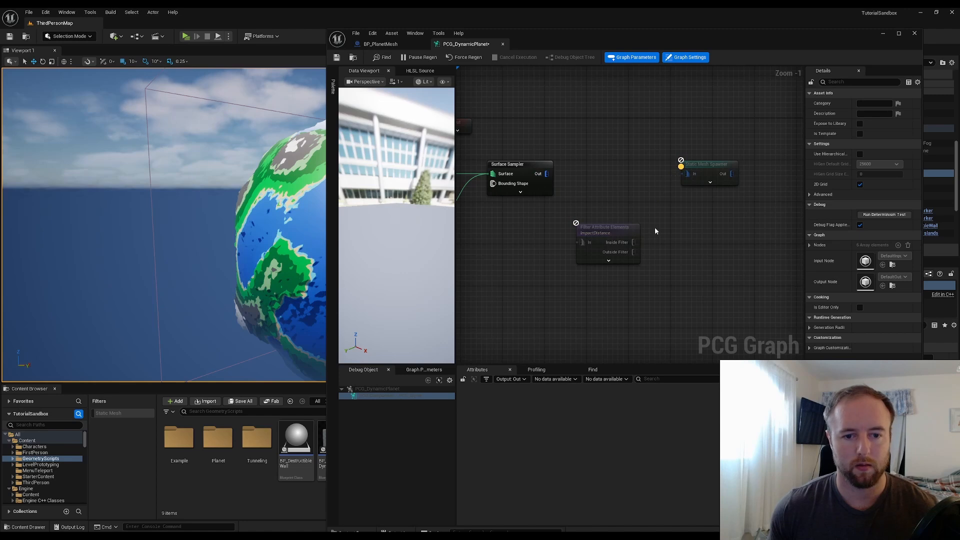
pyautogui.moveTo(655, 227); pyautogui.dragTo(581, 267)
pyautogui.press('Delete')
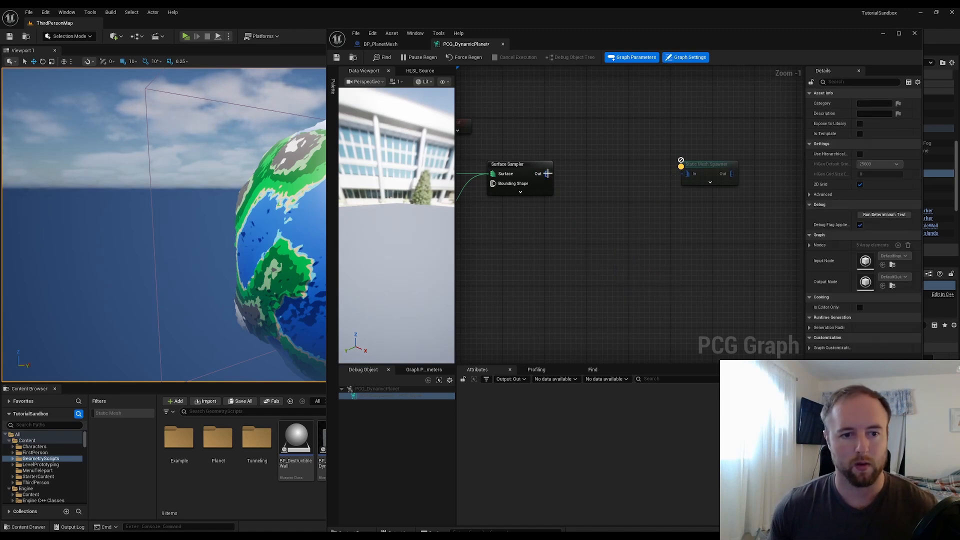
# Add a Distance node fed by the Surface Sampler's output
pyautogui.moveTo(548, 174); pyautogui.dragTo(585, 187)
pyautogui.write('distance')
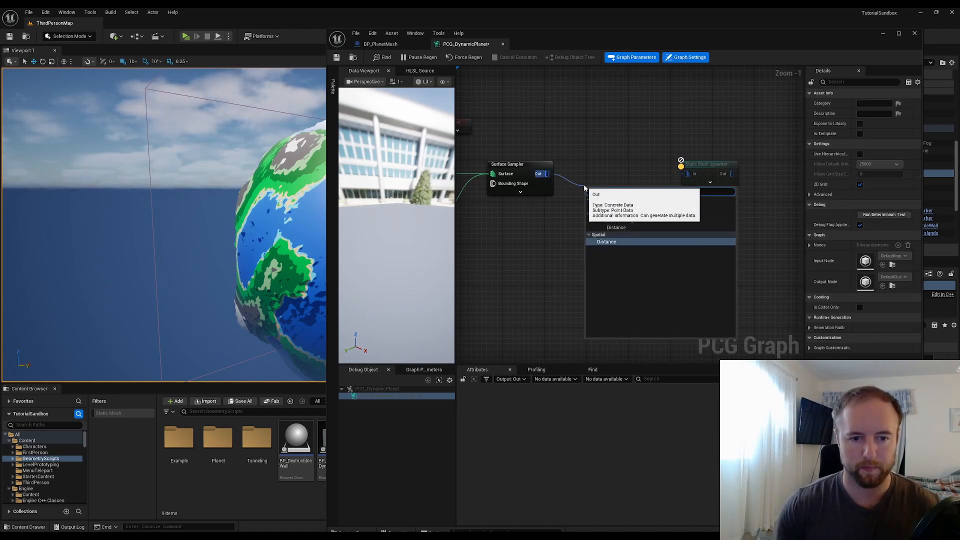
pyautogui.press('Return')
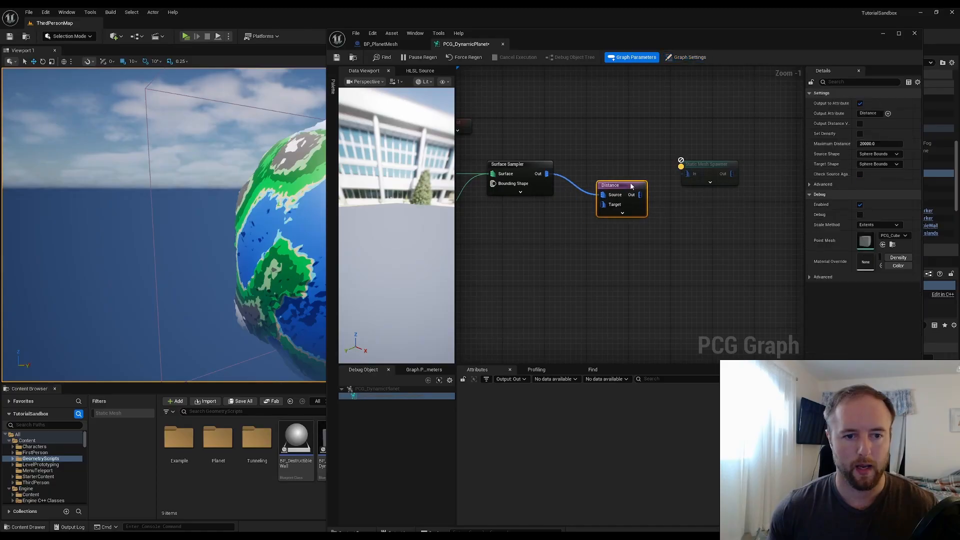
# Try adding a Get Actor Data Layers node, then maximize the graph window and delete that node
pyautogui.click(590, 230)
pyautogui.moveTo(589, 230); pyautogui.dragTo(676, 219, button='right')
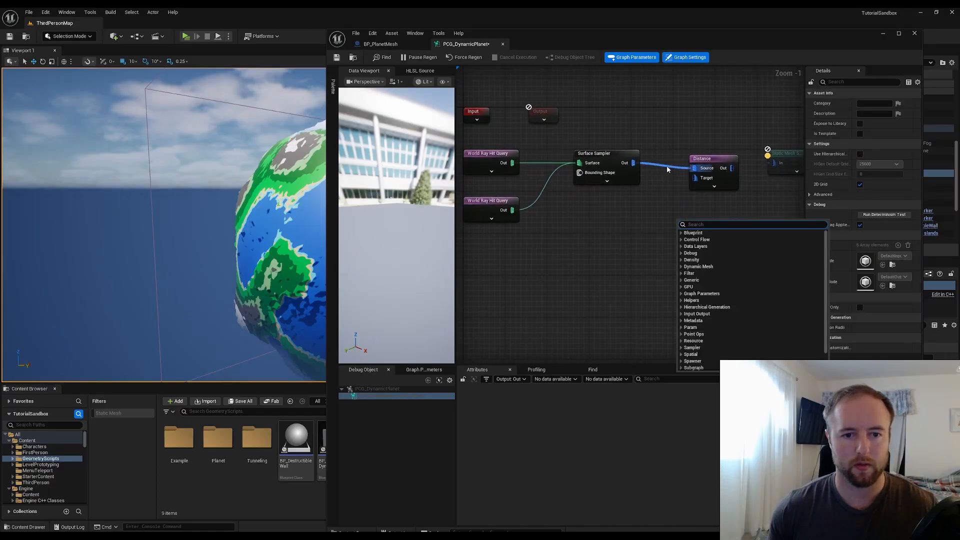
pyautogui.click(623, 152)
pyautogui.rightClick(613, 223)
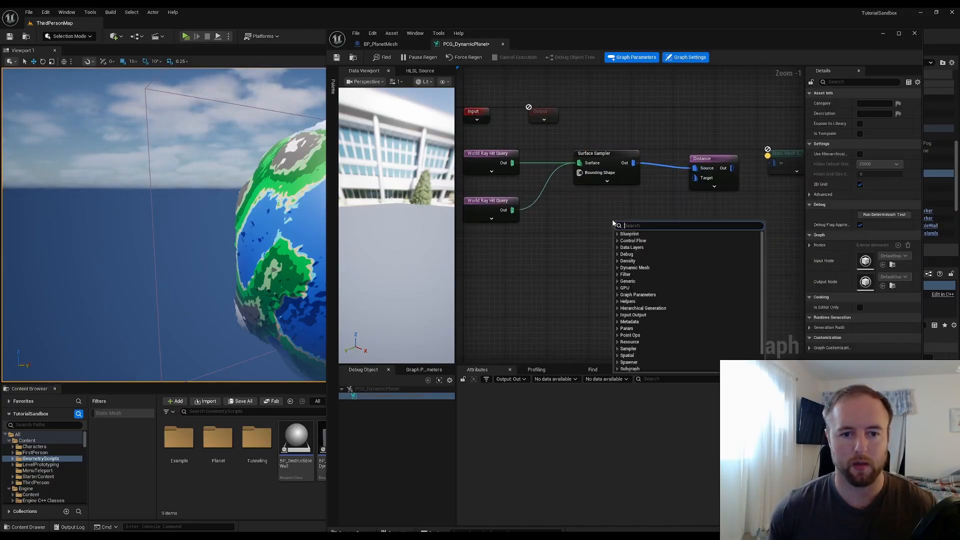
pyautogui.write('data layer')
pyautogui.press('Return')
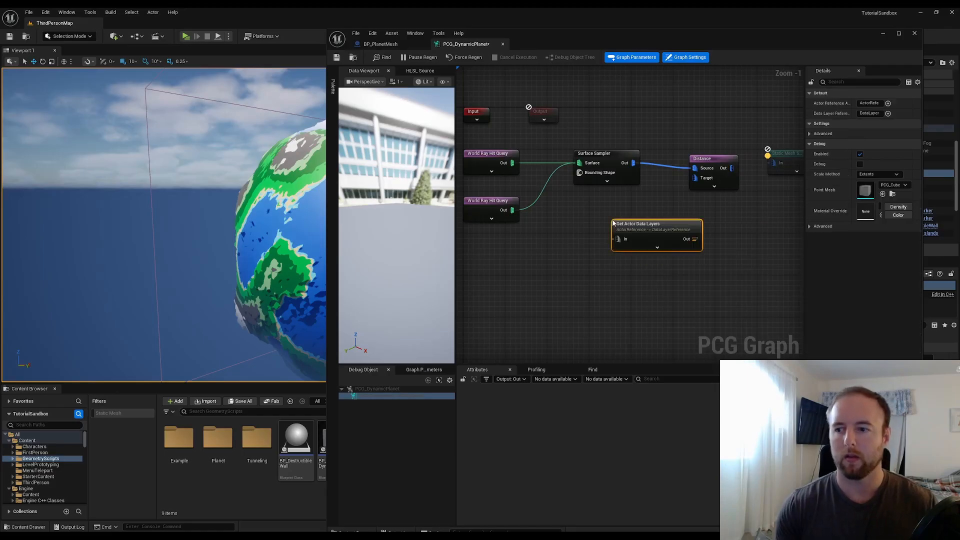
pyautogui.doubleClick(720, 37)
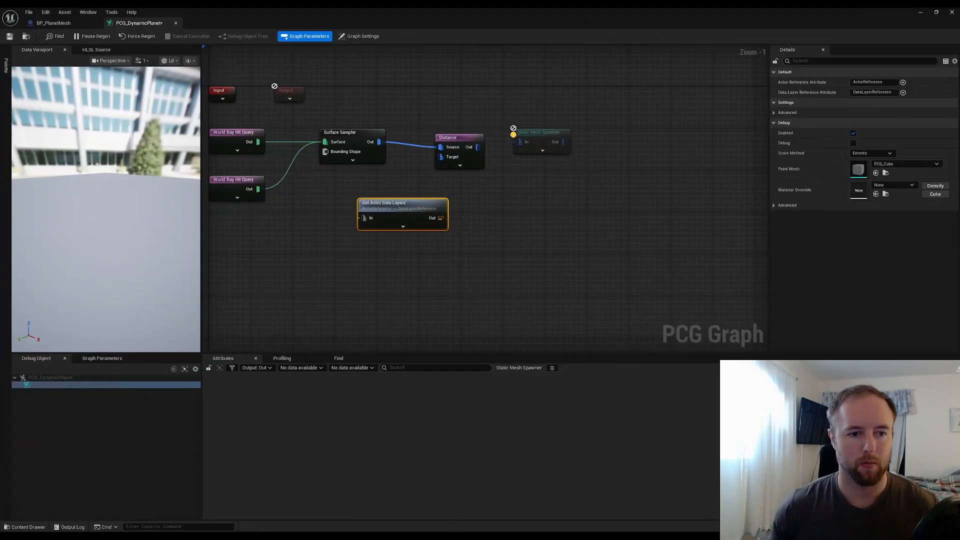
pyautogui.press('Delete')
# Add a Get Actor Data node and connect its output to the Distance node's Target input
pyautogui.rightClick(484, 215)
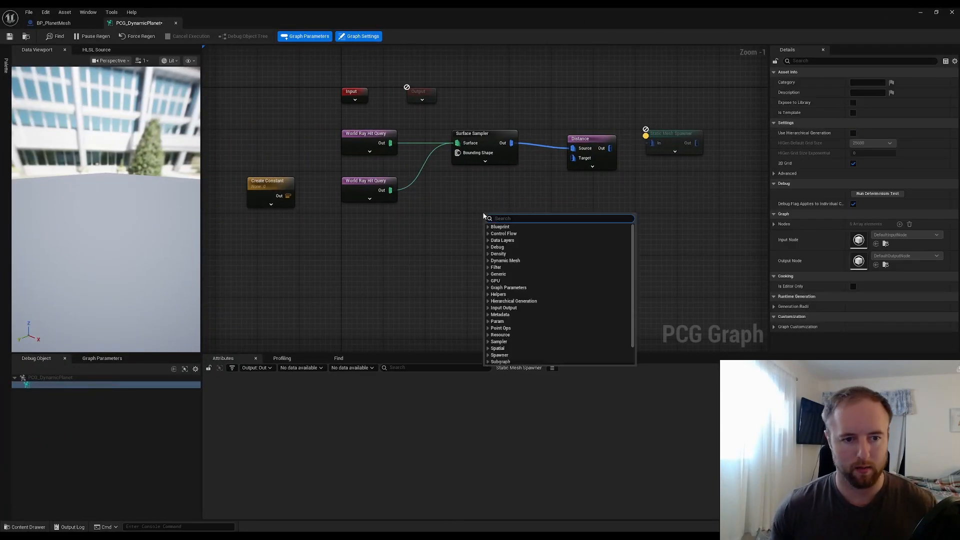
pyautogui.write('get actor data')
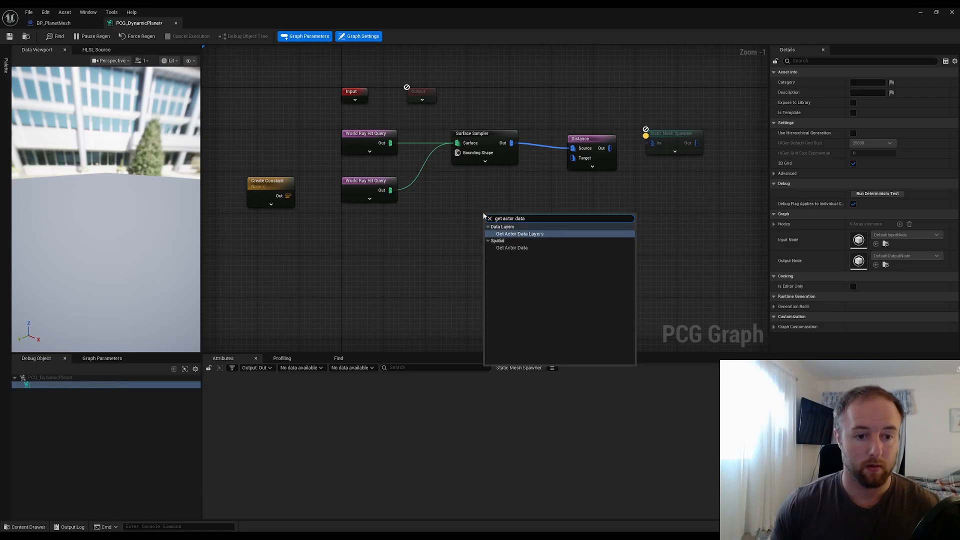
pyautogui.press('Down')
pyautogui.press('Return')
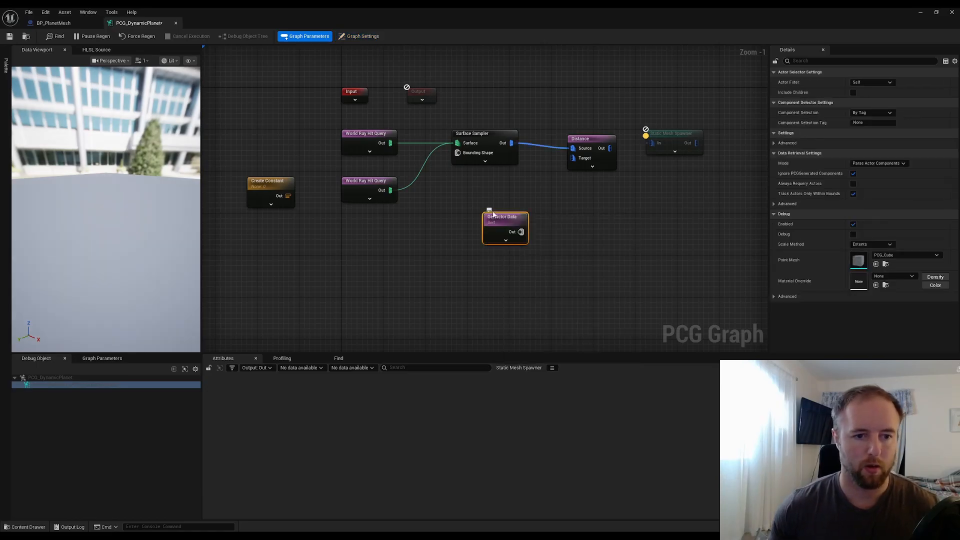
pyautogui.moveTo(518, 233); pyautogui.dragTo(573, 158)
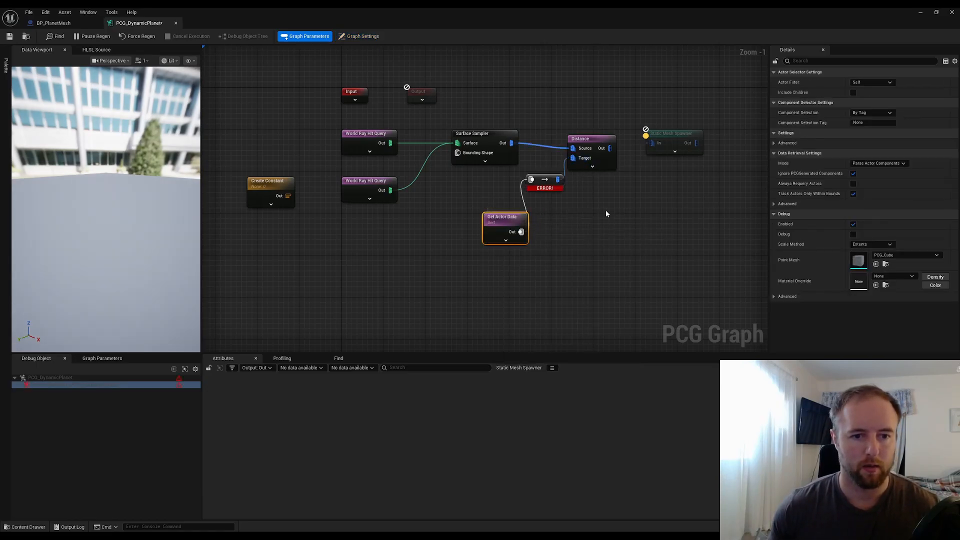
# Inspect the new conversion node's error and move the Get Actor Data node lower in the graph
pyautogui.click(606, 210)
pyautogui.click(536, 188)
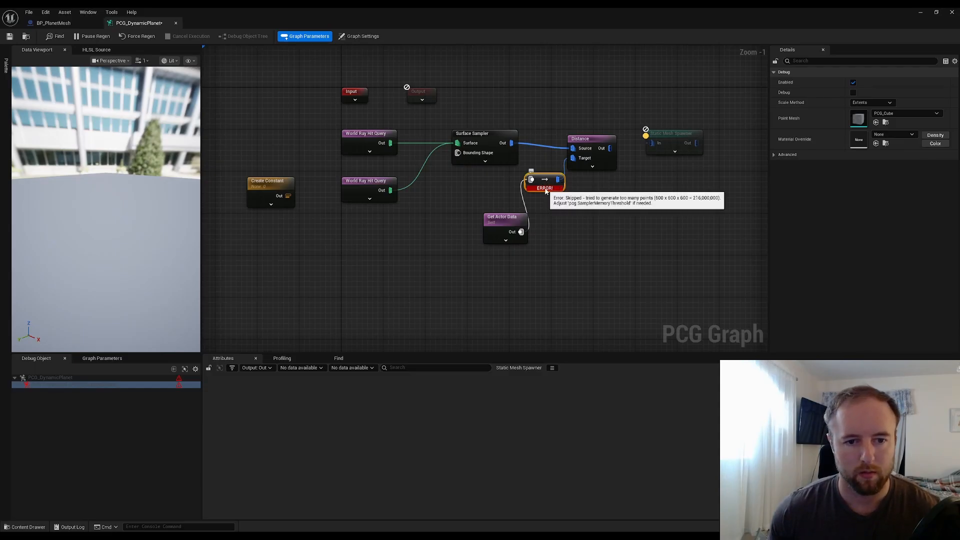
pyautogui.click(508, 220)
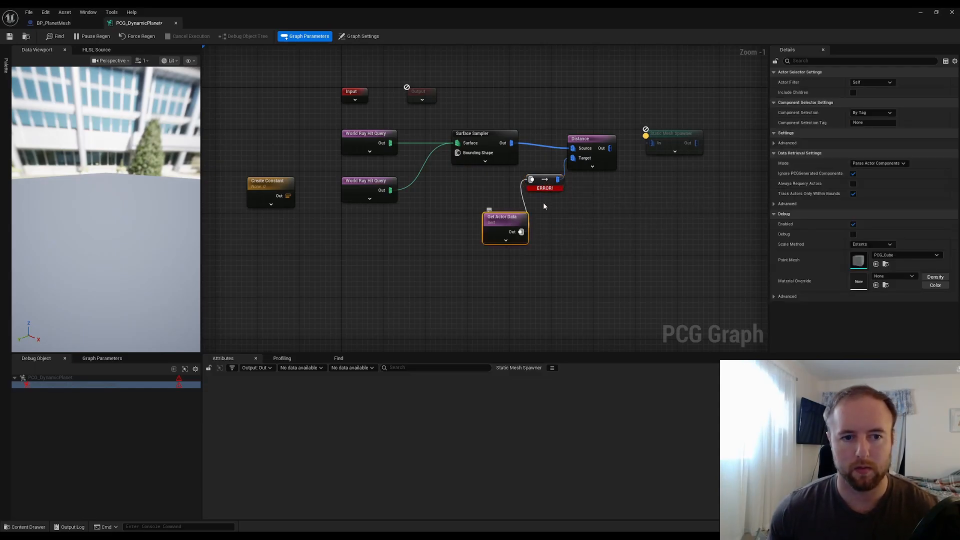
pyautogui.keyDown('alt'); pyautogui.click(573, 158); pyautogui.keyUp('alt')
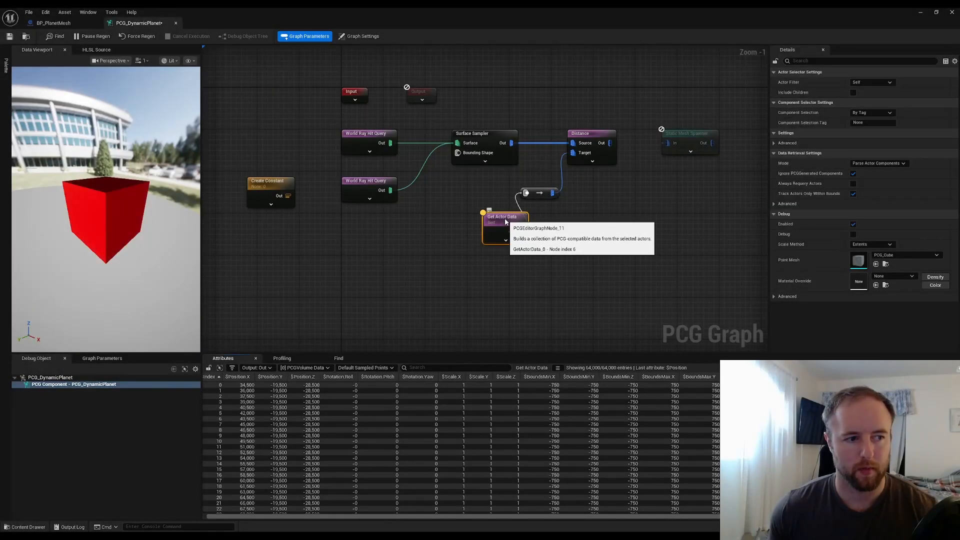
pyautogui.moveTo(505, 222); pyautogui.dragTo(487, 251)
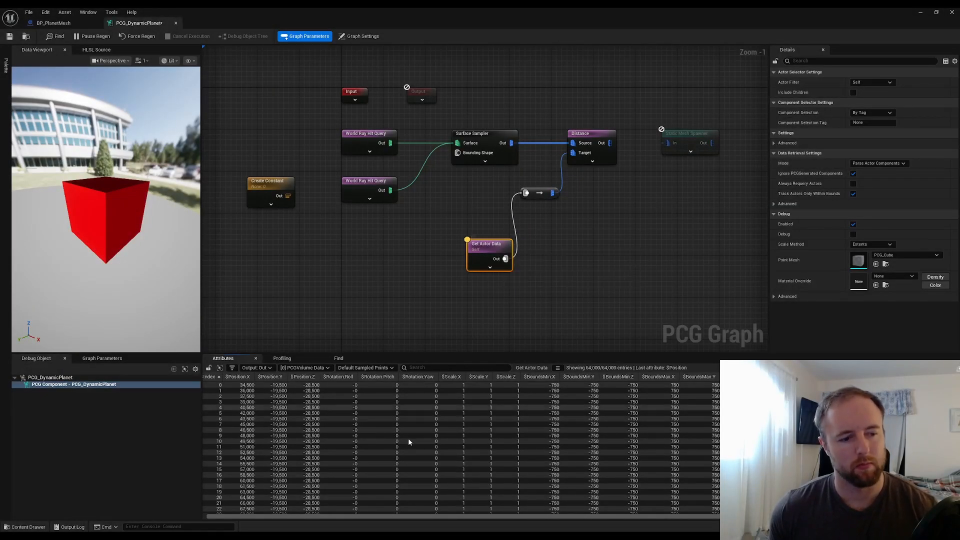
# Set the Get Actor Data node's mode to Get Single Point
pyautogui.moveTo(455, 517); pyautogui.dragTo(431, 517)
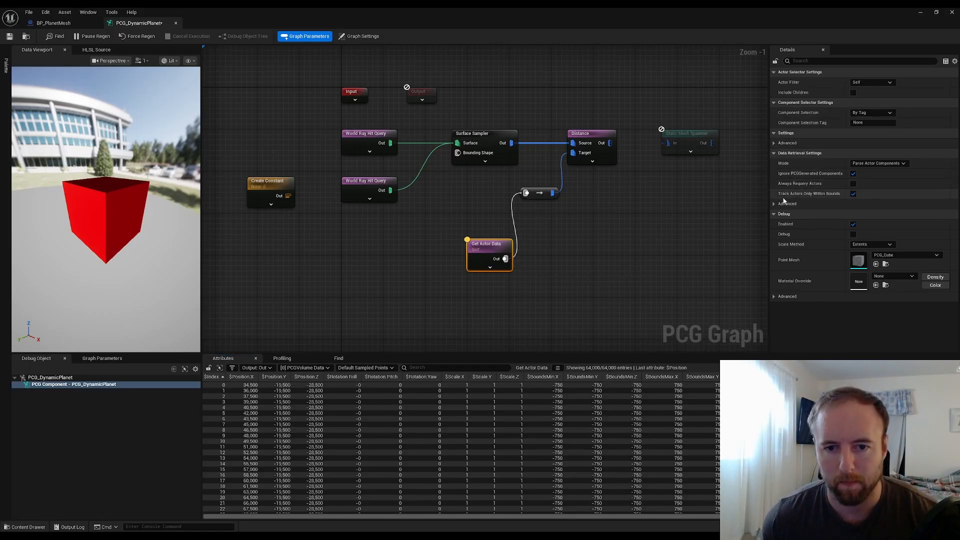
pyautogui.click(773, 141)
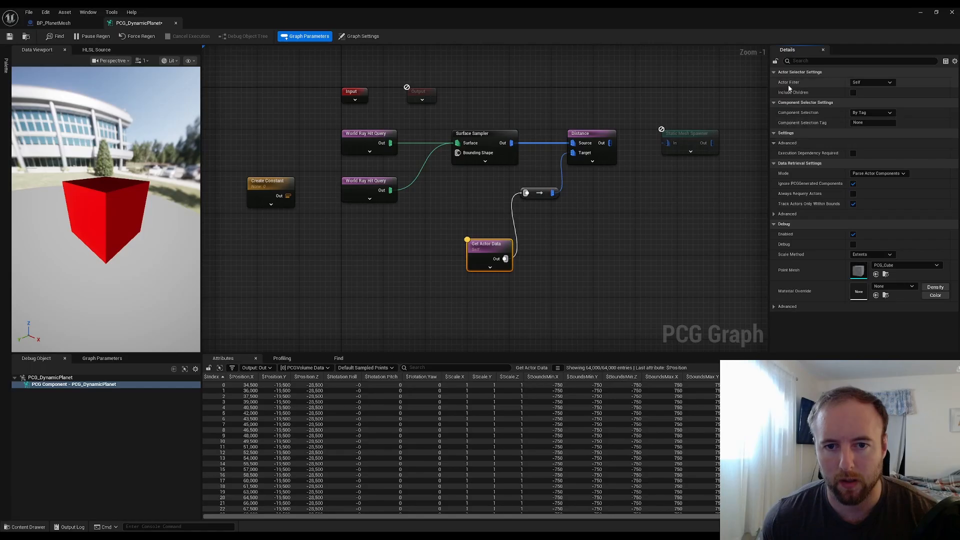
pyautogui.click(774, 213)
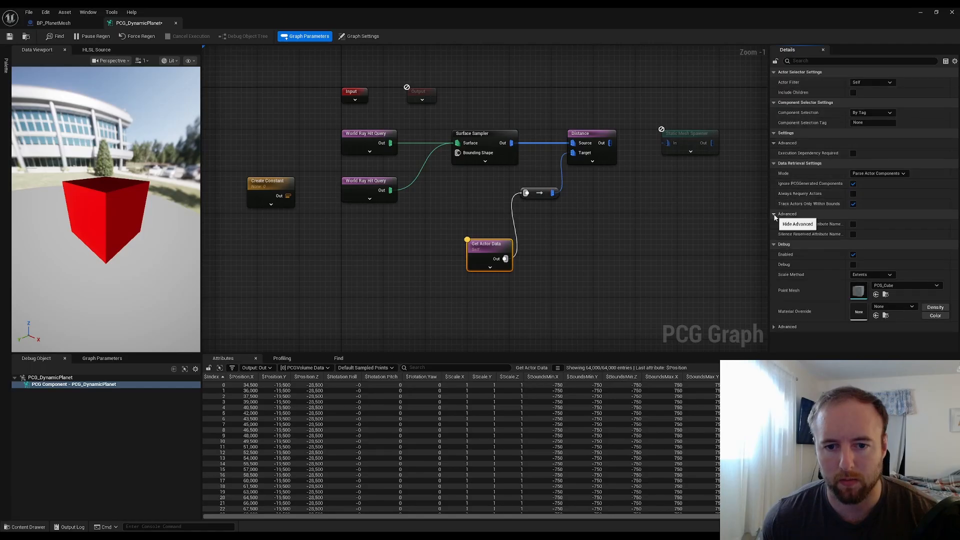
pyautogui.click(879, 174)
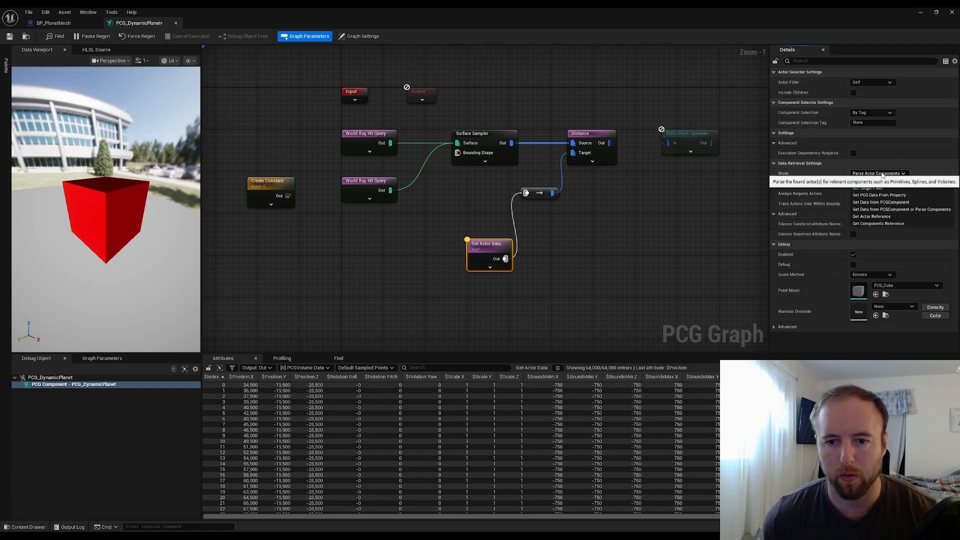
pyautogui.click(868, 188)
pyautogui.click(569, 238)
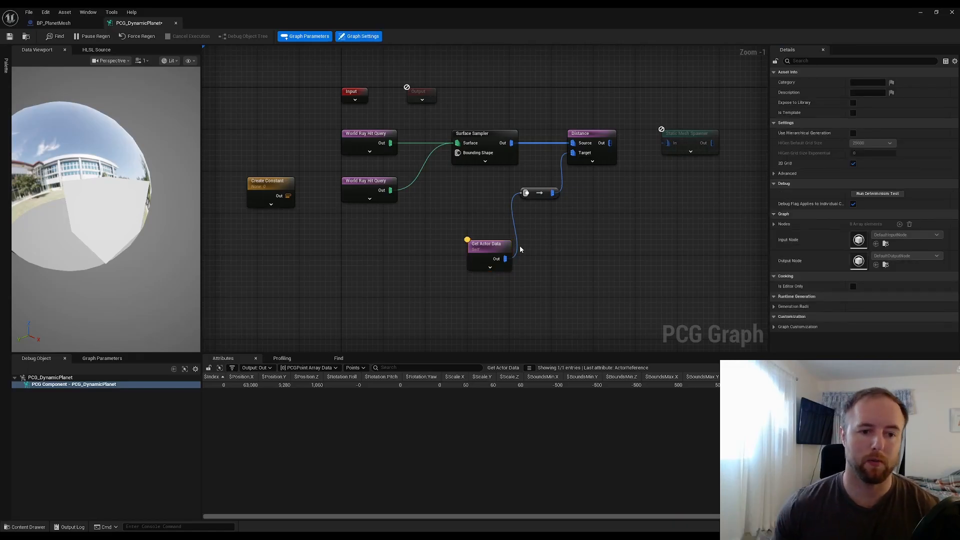
pyautogui.click(481, 250)
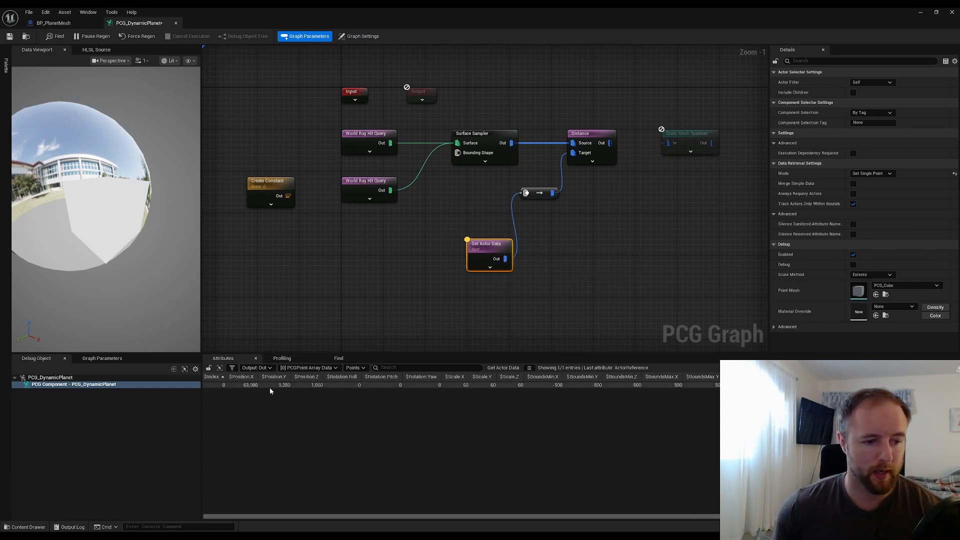
# Inspect the Distance node's output points and their distance values in the attribute table
pyautogui.click(598, 135)
pyautogui.press('a')
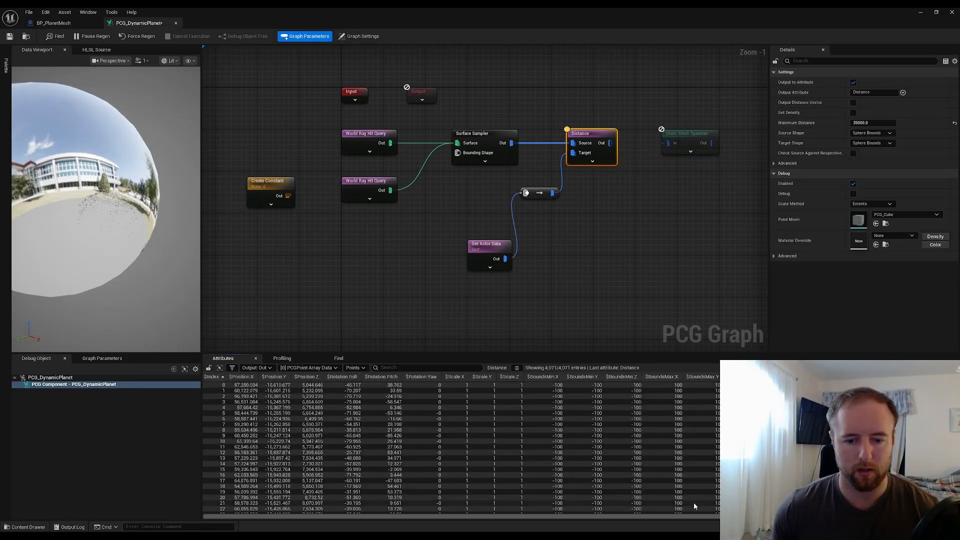
pyautogui.moveTo(535, 517); pyautogui.dragTo(706, 517)
pyautogui.scroll(-10, 750, 450)
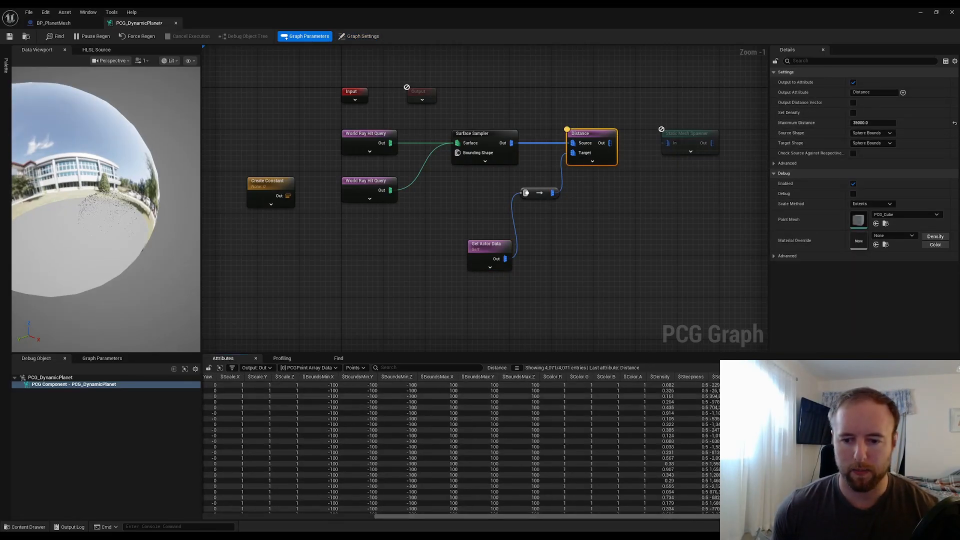
pyautogui.scroll(-5, 461, 447)
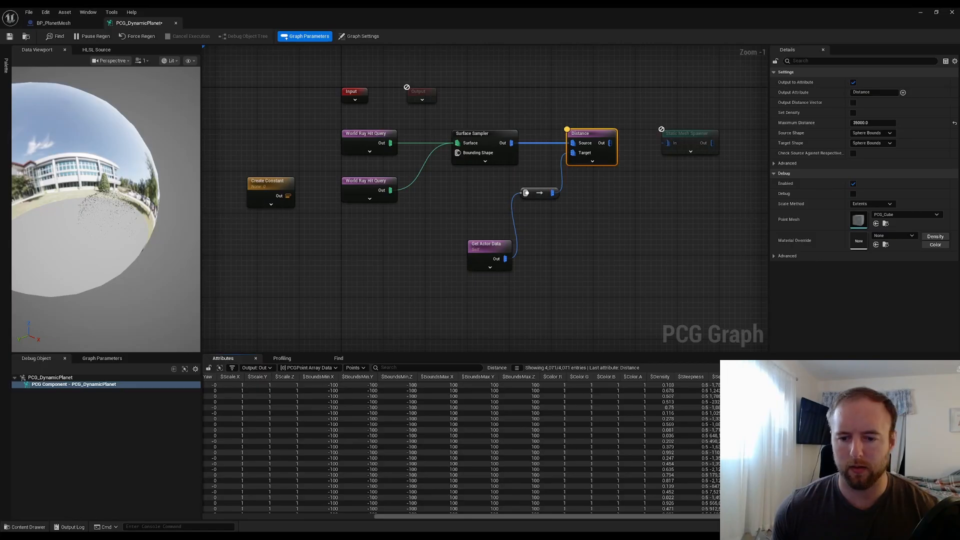
pyautogui.scroll(-8, 750, 450)
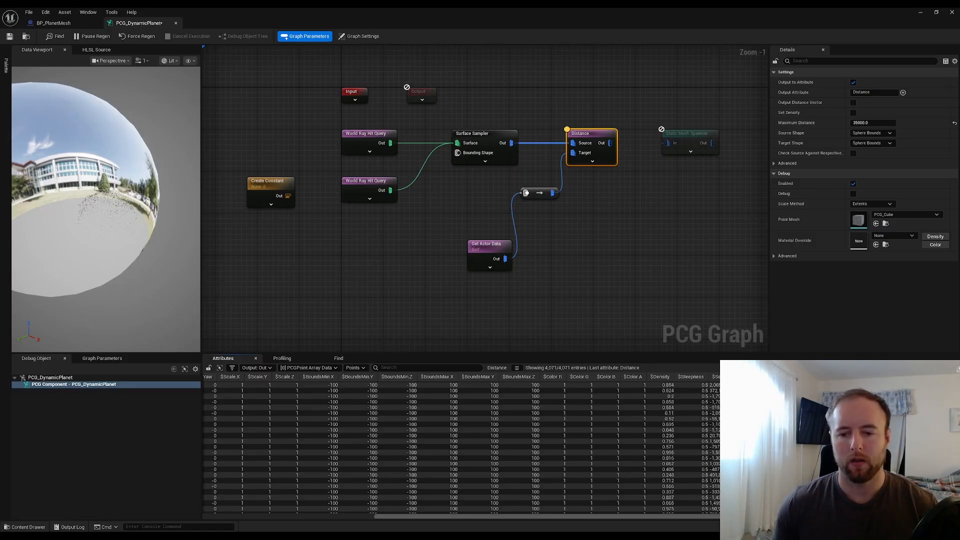
# Move the Static Mesh Spawner node further right to make room after the Distance node
pyautogui.click(621, 211)
pyautogui.moveTo(673, 191); pyautogui.dragTo(567, 190, button='right')
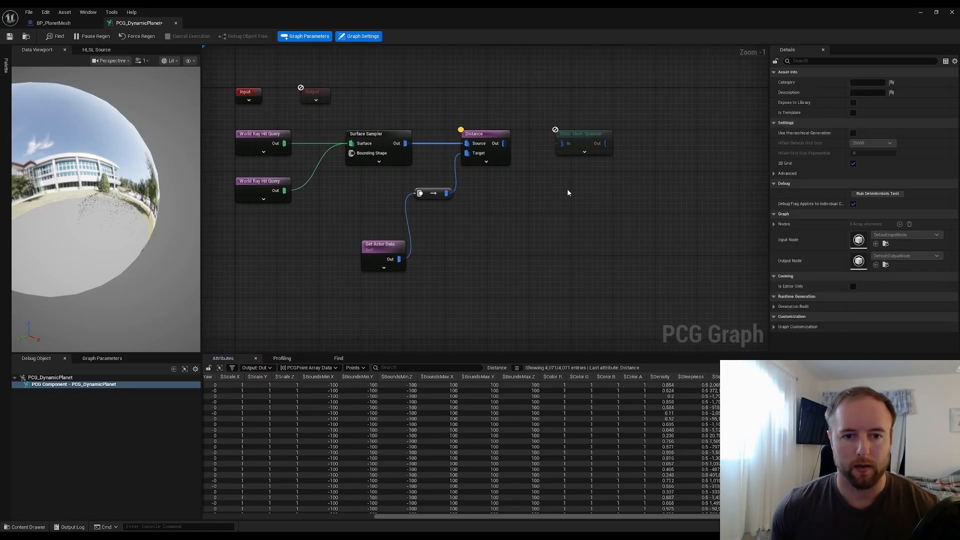
pyautogui.moveTo(596, 136); pyautogui.dragTo(684, 136)
# Add an Abs attribute math node from the Distance output and set its input source to Distance
pyautogui.click(545, 198)
pyautogui.moveTo(505, 143); pyautogui.dragTo(560, 145)
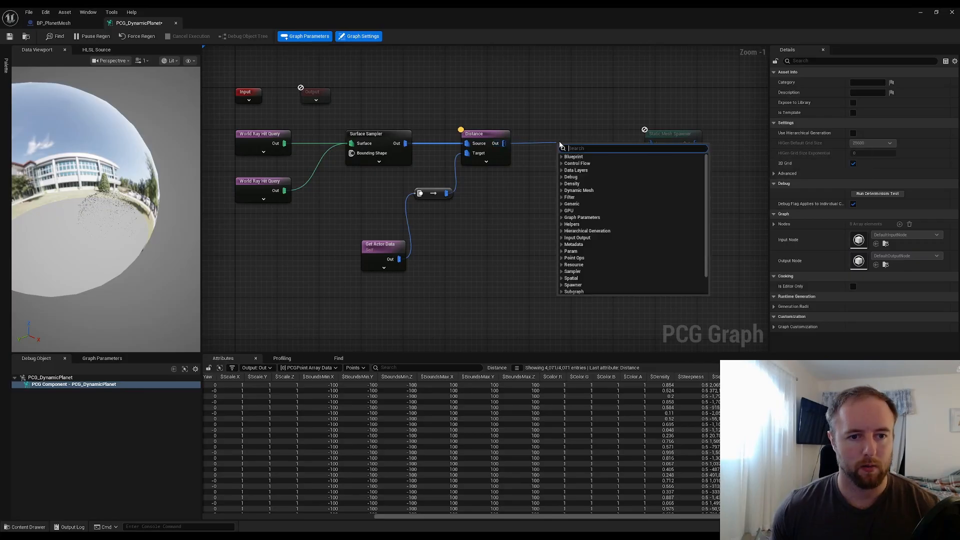
pyautogui.write('abs')
pyautogui.press('Return')
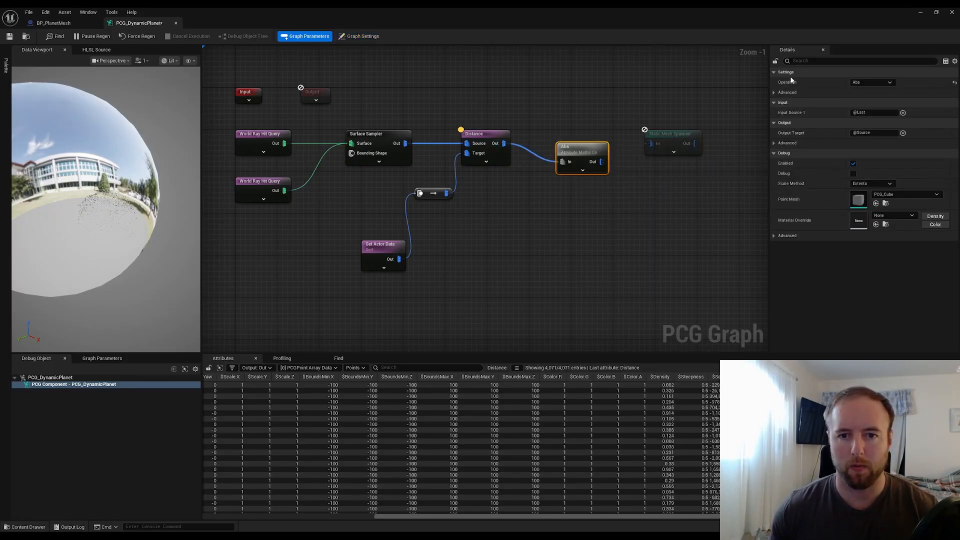
pyautogui.click(856, 113)
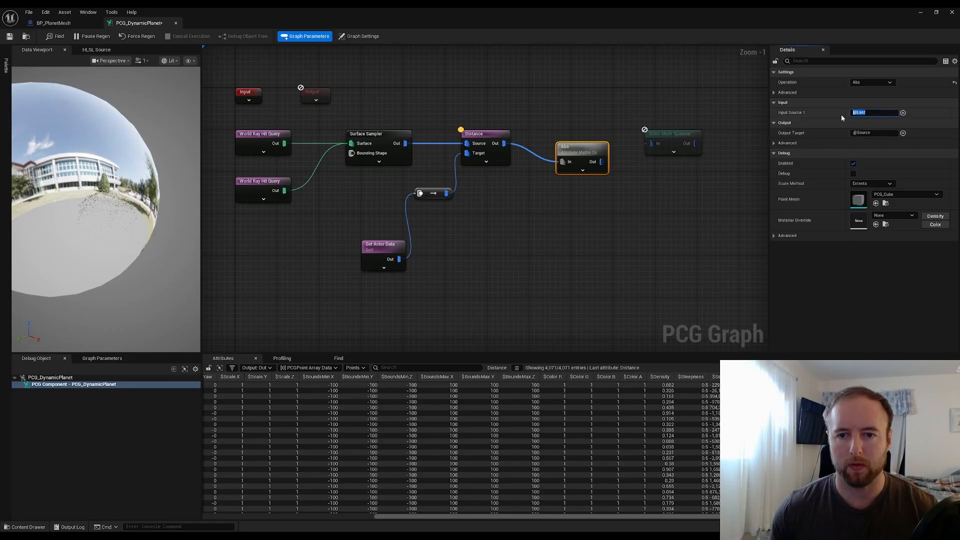
pyautogui.write('Distance')
pyautogui.press('Return')
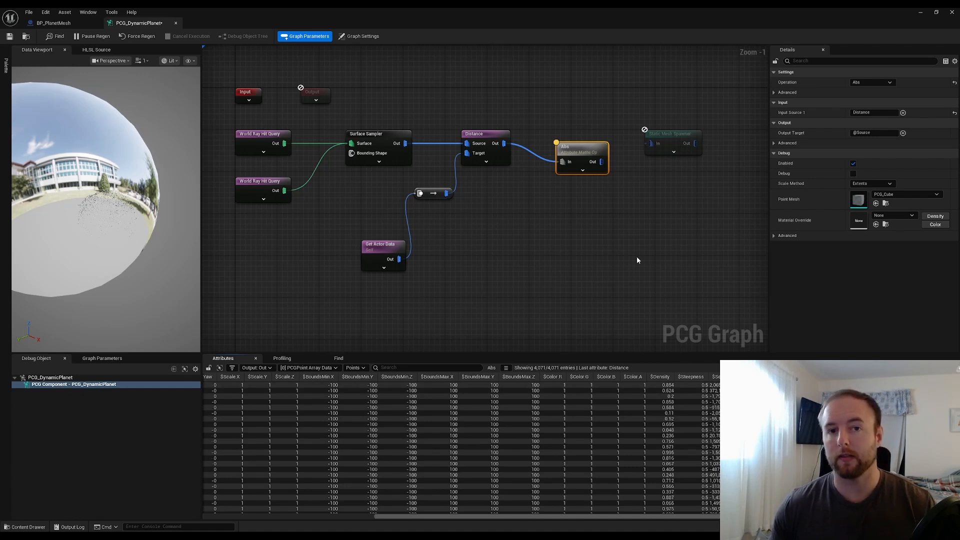
# Align the Abs node with the Distance node in the graph
pyautogui.click(652, 215)
pyautogui.moveTo(576, 150); pyautogui.dragTo(566, 133)
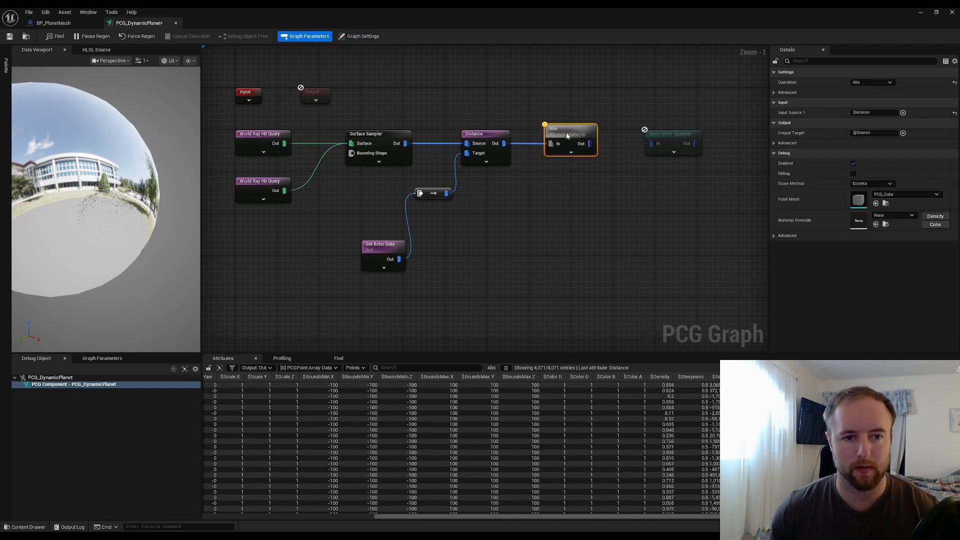
pyautogui.click(635, 184)
pyautogui.moveTo(635, 186); pyautogui.dragTo(558, 168, button='right')
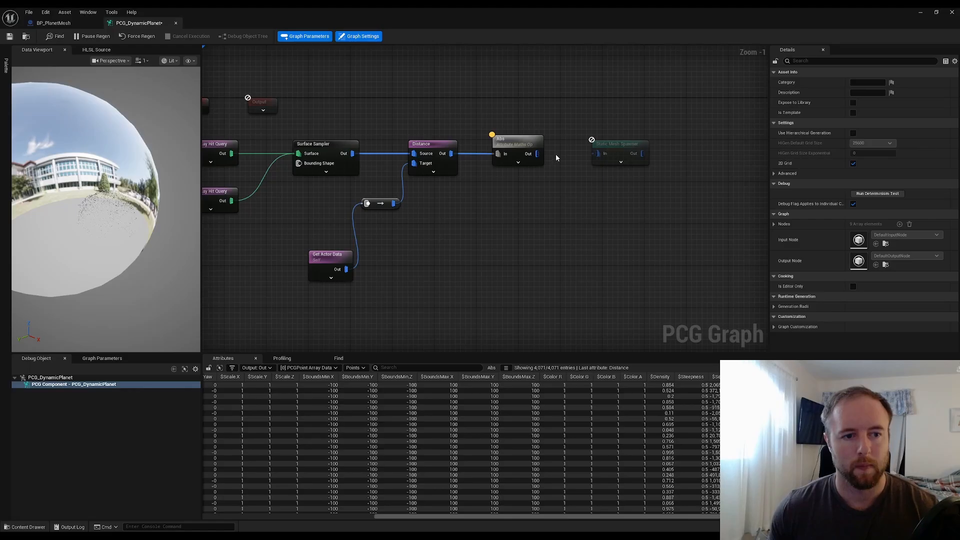
# Add a Filter Attribute Elements node fed by the Abs node's output, after shifting the Static Mesh Spawner right
pyautogui.moveTo(622, 148); pyautogui.dragTo(700, 149)
pyautogui.click(567, 203)
pyautogui.moveTo(537, 159); pyautogui.dragTo(576, 169)
pyautogui.write('f')
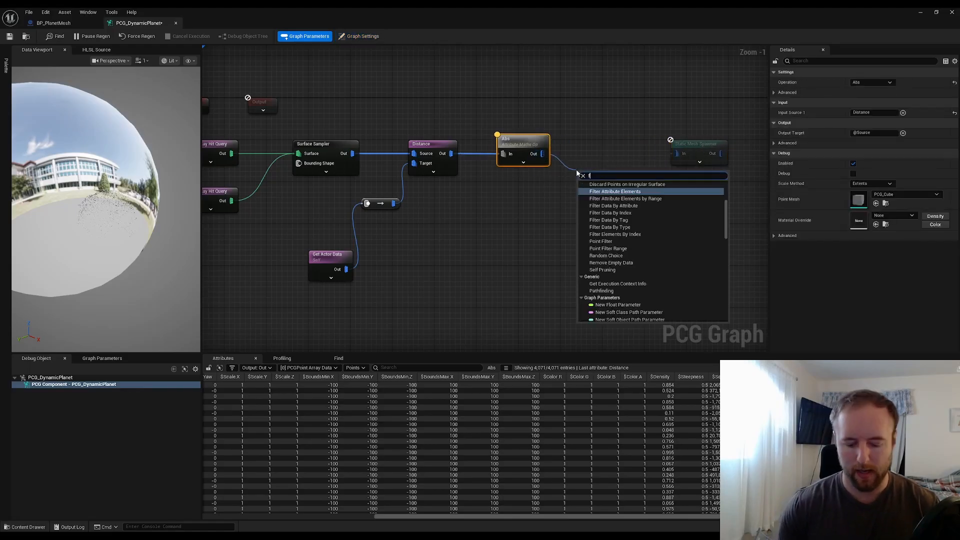
pyautogui.write('ilter attribute')
pyautogui.press('Return')
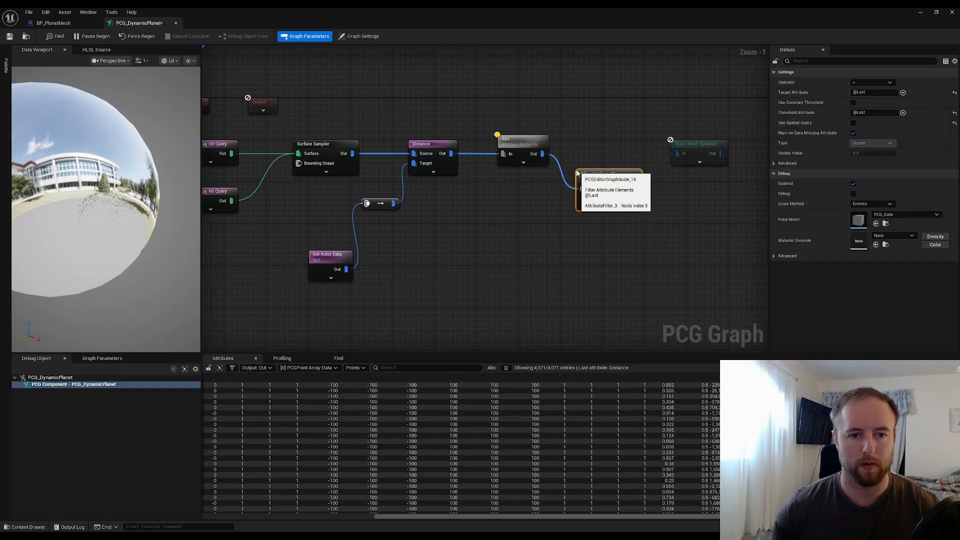
pyautogui.moveTo(609, 174); pyautogui.dragTo(597, 187)
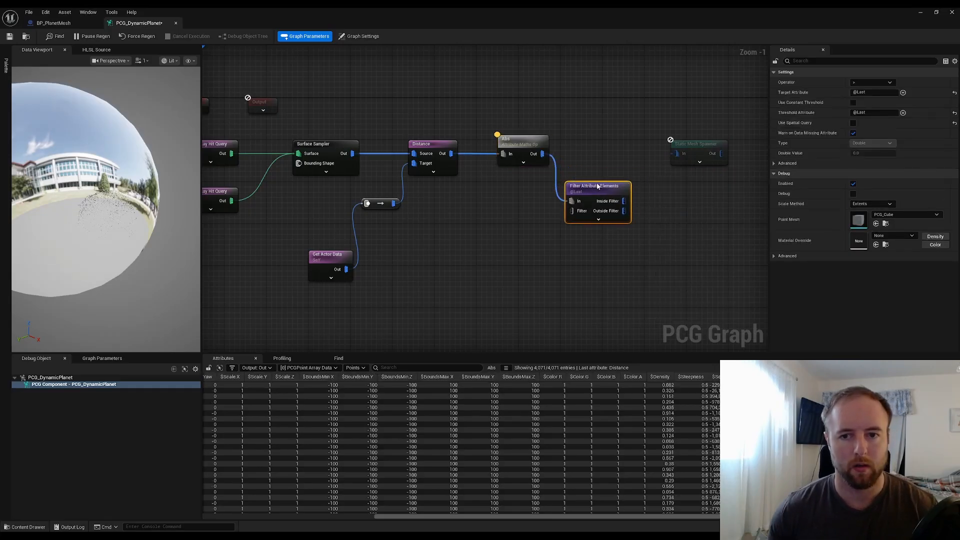
# Set the filter's target attribute to Distance and enable Use Constant Threshold
pyautogui.click(863, 93)
pyautogui.moveTo(862, 93); pyautogui.dragTo(724, 117)
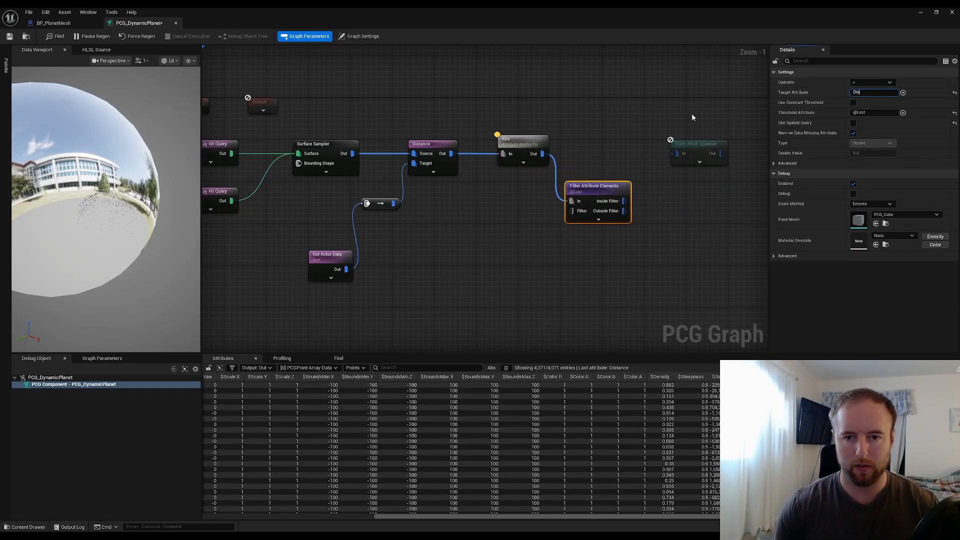
pyautogui.write('Distance')
pyautogui.press('Return')
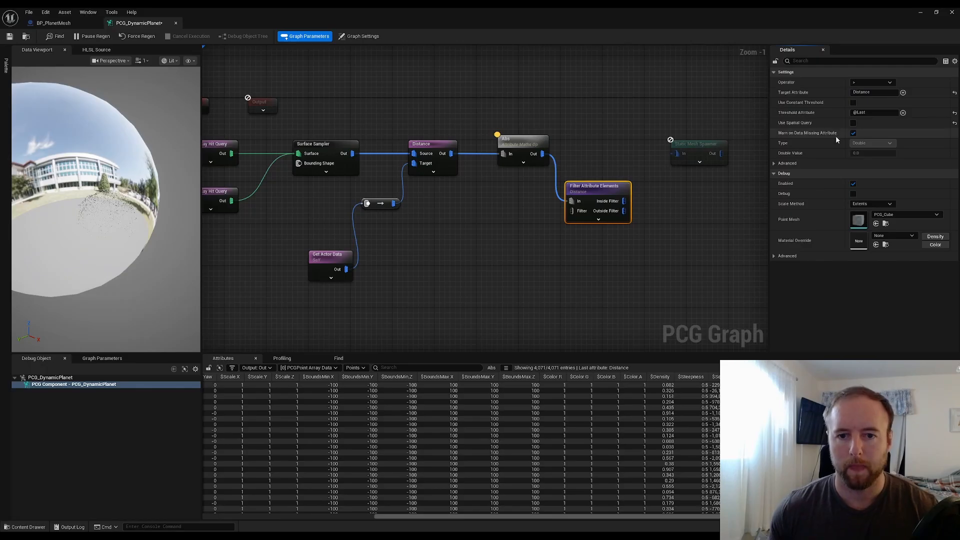
pyautogui.click(853, 103)
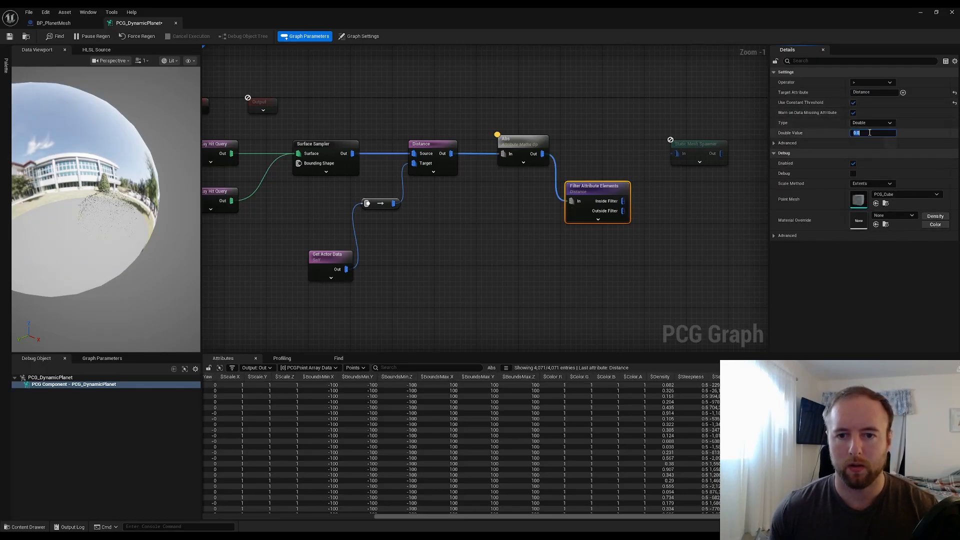
# Set the filter's constant threshold value to 20000
pyautogui.moveTo(641, 8); pyautogui.dragTo(654, 38)
pyautogui.moveTo(745, 141); pyautogui.dragTo(604, 140, button='right')
pyautogui.rightClick(604, 141)
pyautogui.click(772, 173)
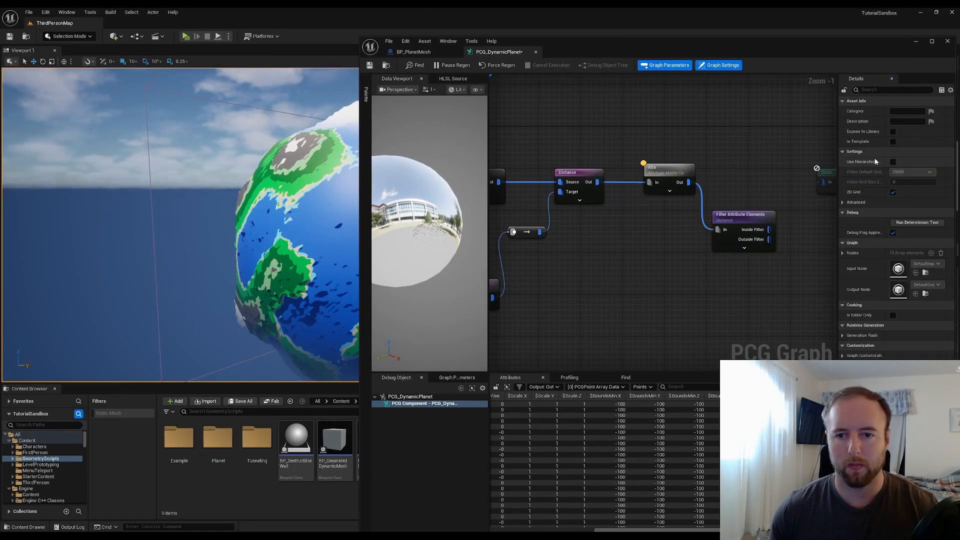
pyautogui.click(750, 214)
pyautogui.click(905, 162)
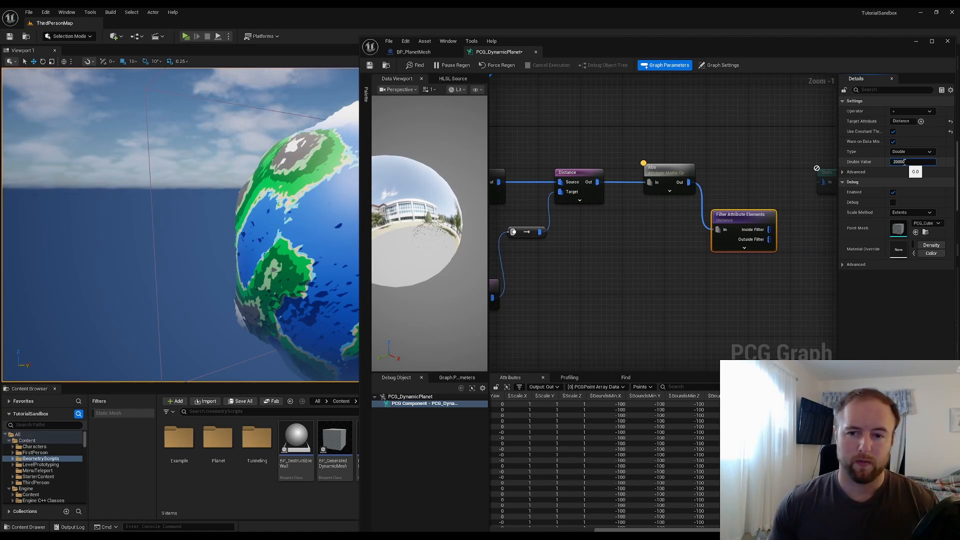
pyautogui.write('20000')
pyautogui.press('Return')
# Connect the filter's Inside Filter output to the Static Mesh Spawner's input
pyautogui.click(667, 172)
pyautogui.moveTo(780, 225); pyautogui.dragTo(708, 235, button='right')
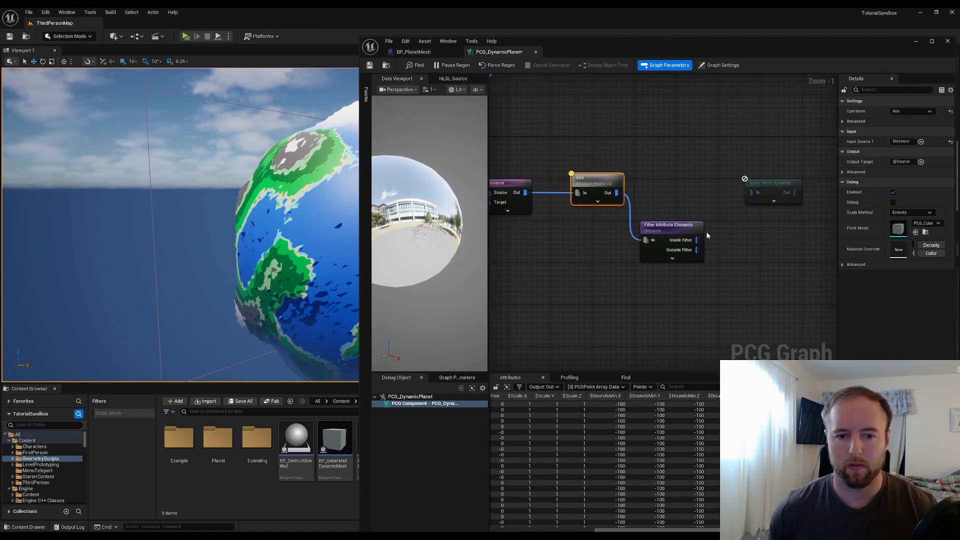
pyautogui.moveTo(703, 241); pyautogui.dragTo(751, 192)
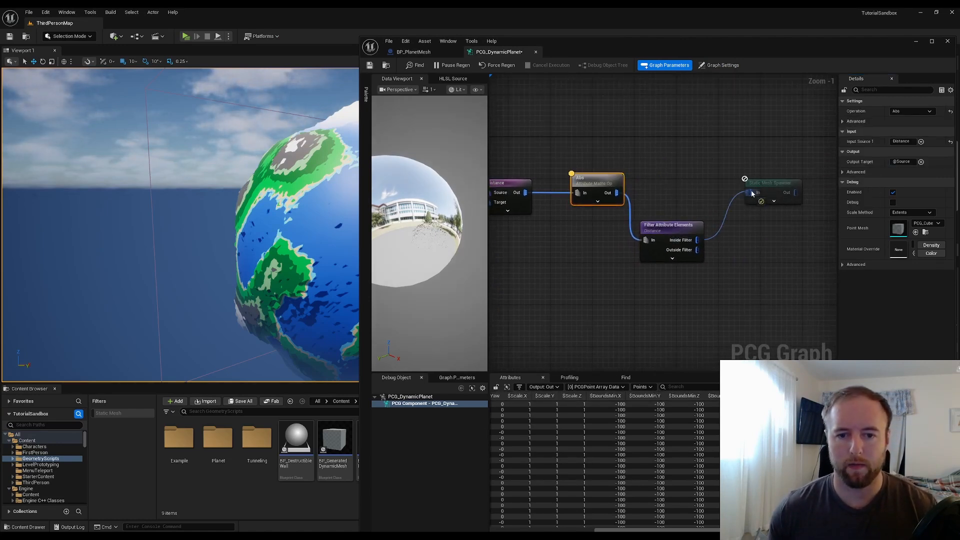
pyautogui.click(675, 230)
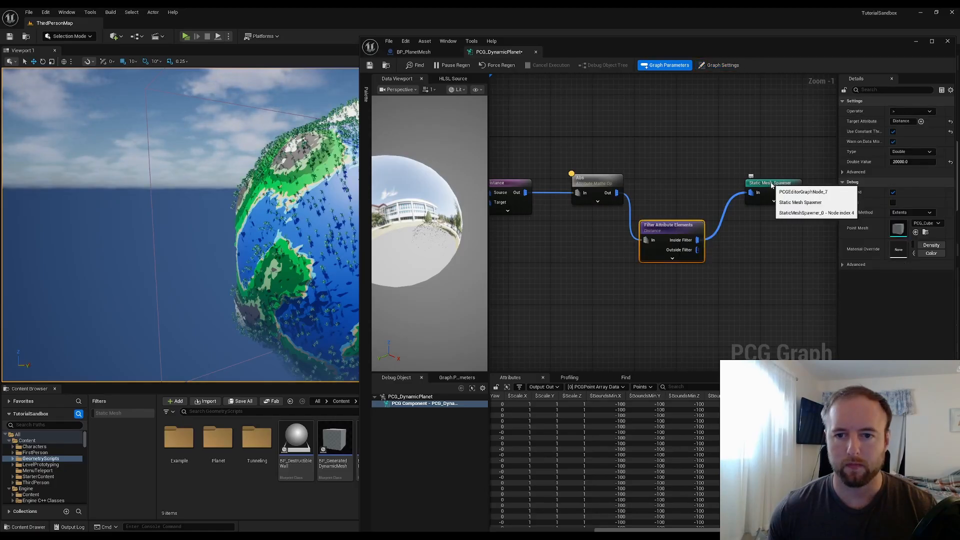
pyautogui.click(770, 185)
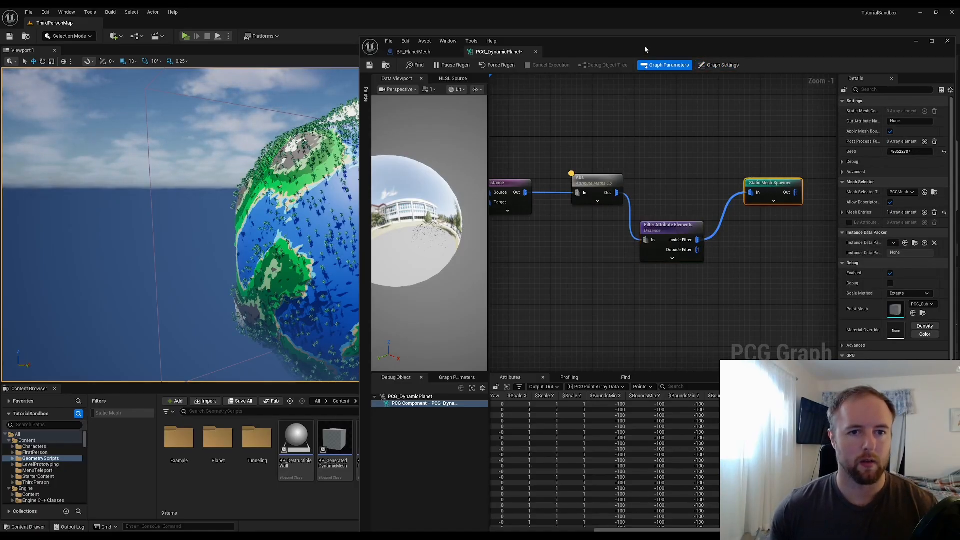
# Change the filter's comparison operator and set the threshold value to 28000
pyautogui.moveTo(645, 49); pyautogui.dragTo(708, 51)
pyautogui.moveTo(281, 200); pyautogui.dragTo(365, 206, button='right')
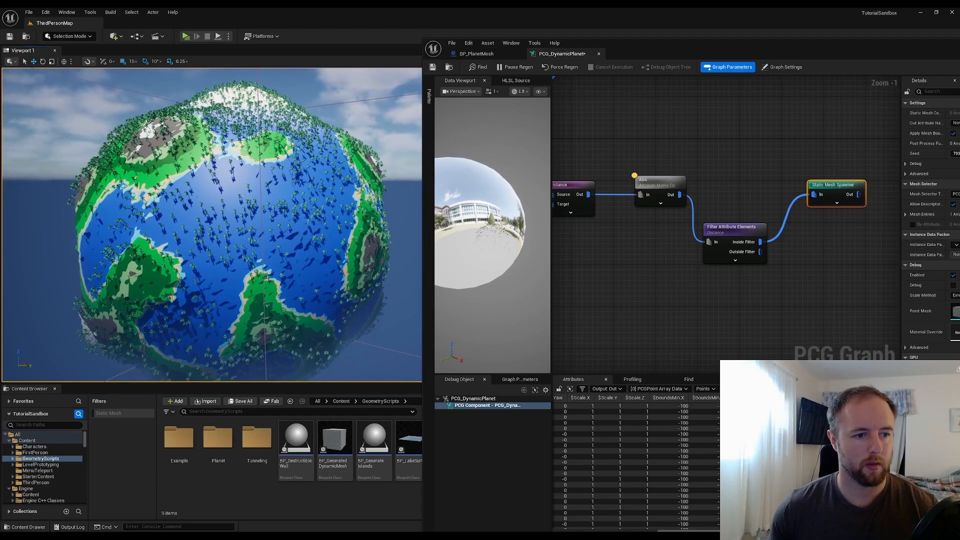
pyautogui.click(782, 67)
pyautogui.moveTo(832, 45); pyautogui.dragTo(799, 45)
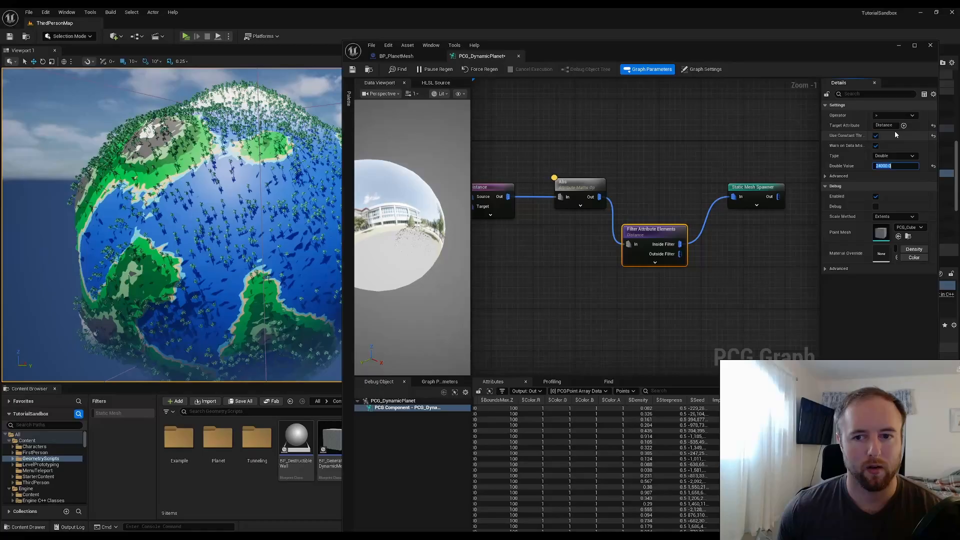
pyautogui.click(894, 115)
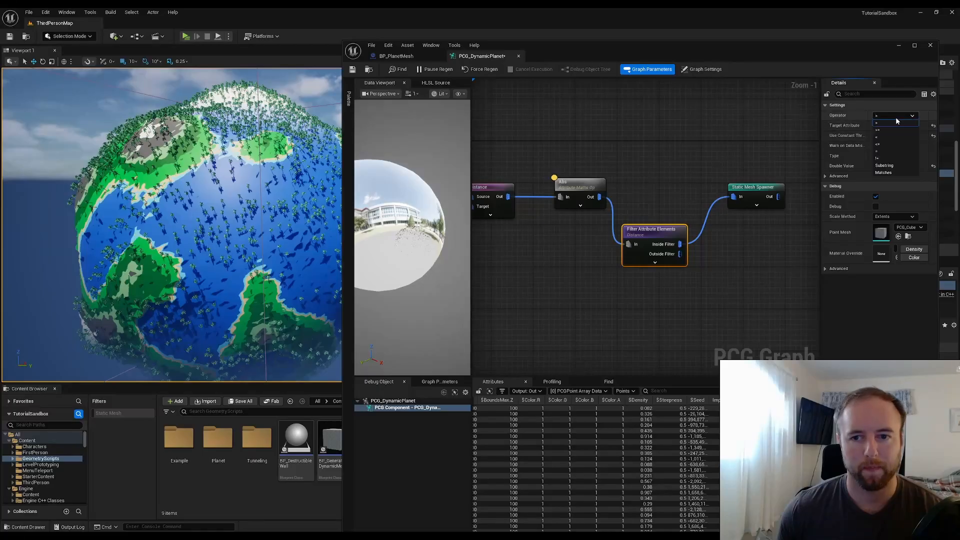
pyautogui.click(890, 137)
pyautogui.click(894, 165)
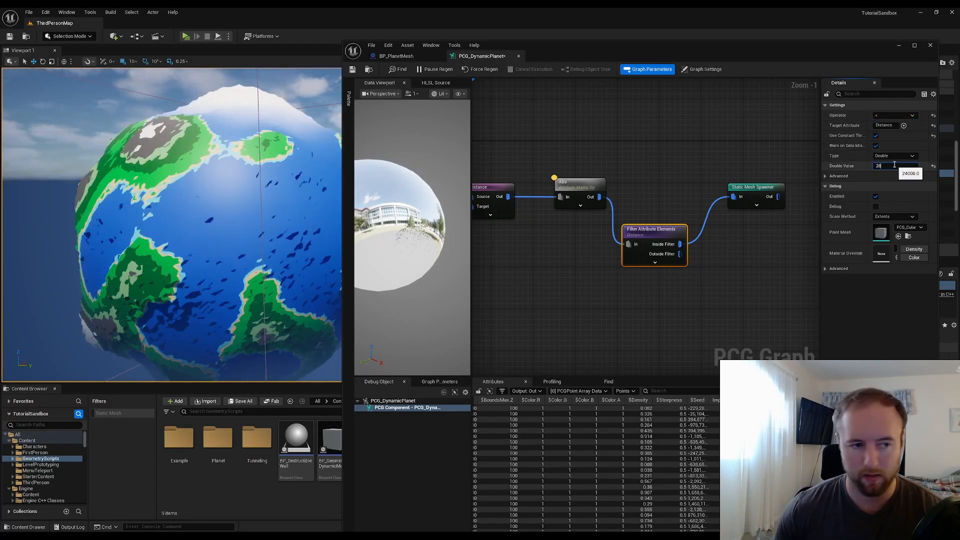
pyautogui.press('Return')
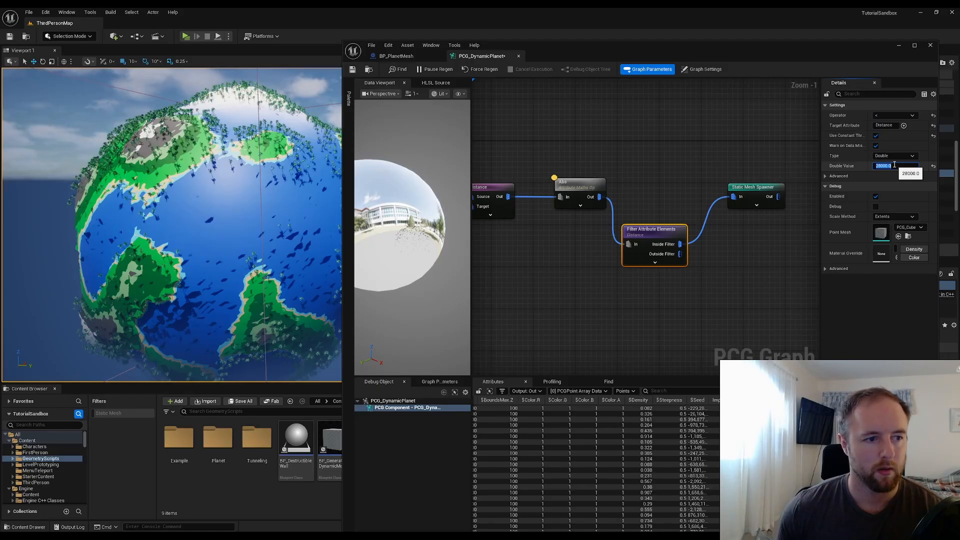
# Try lower threshold values of 28500, 27500 and 26500 on the filter
pyautogui.click(894, 165)
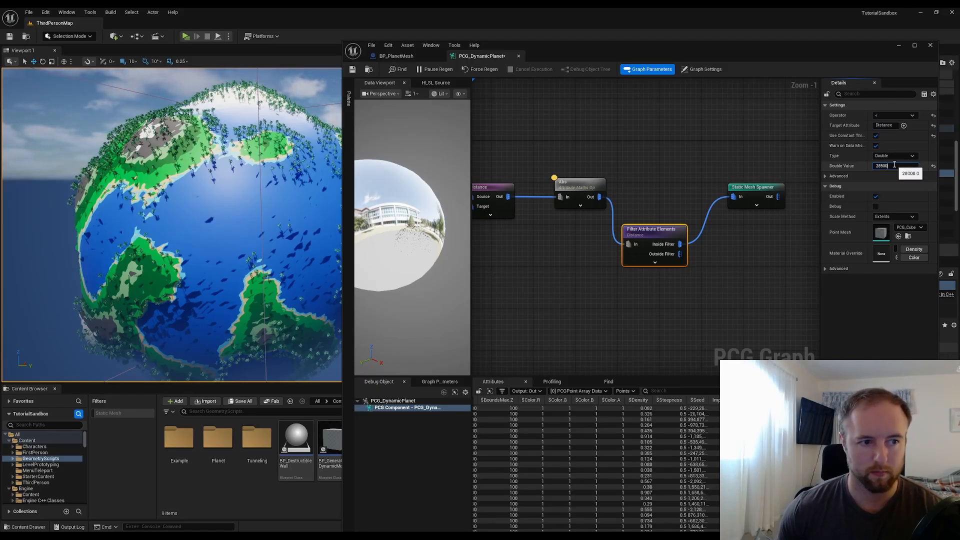
pyautogui.press('Return')
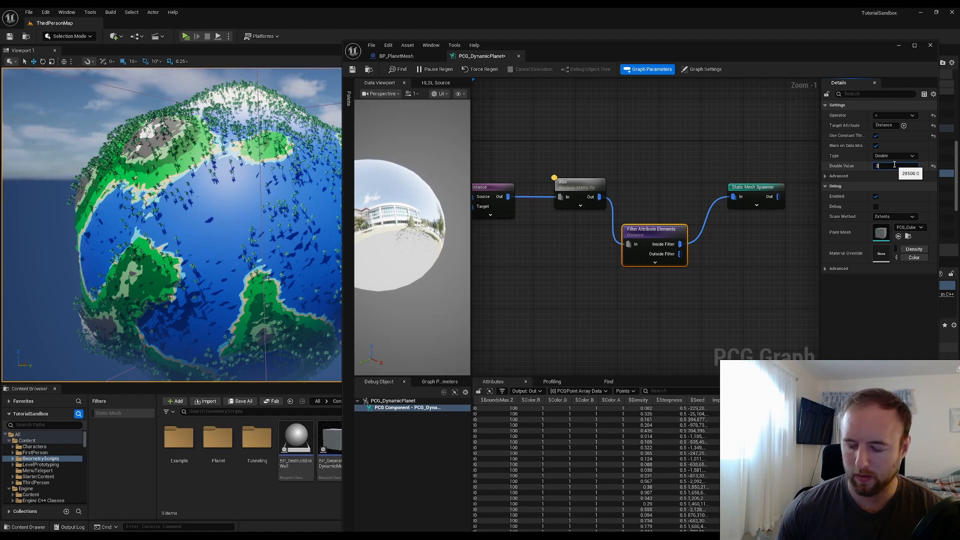
pyautogui.write('27500')
pyautogui.press('Return')
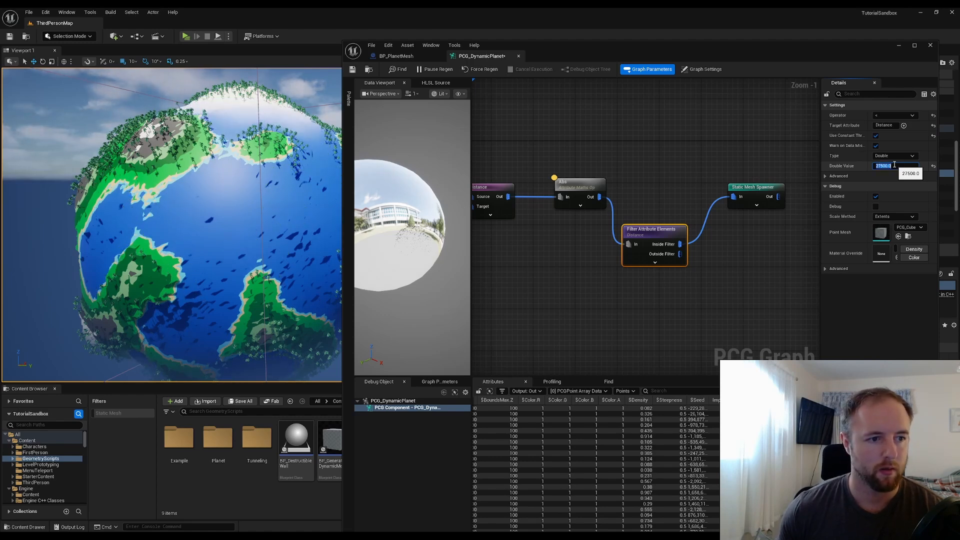
pyautogui.moveTo(200, 215); pyautogui.dragTo(170, 209, button='right')
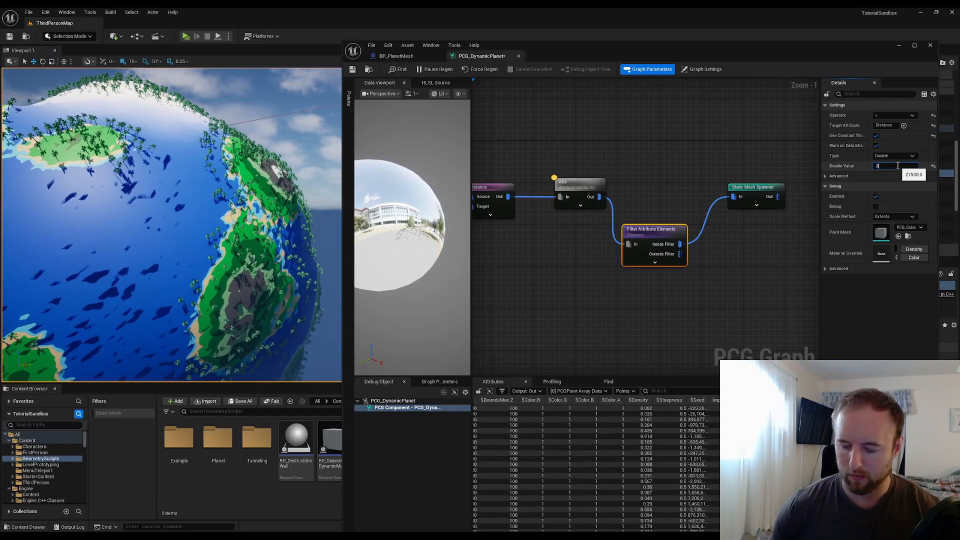
pyautogui.press('Return')
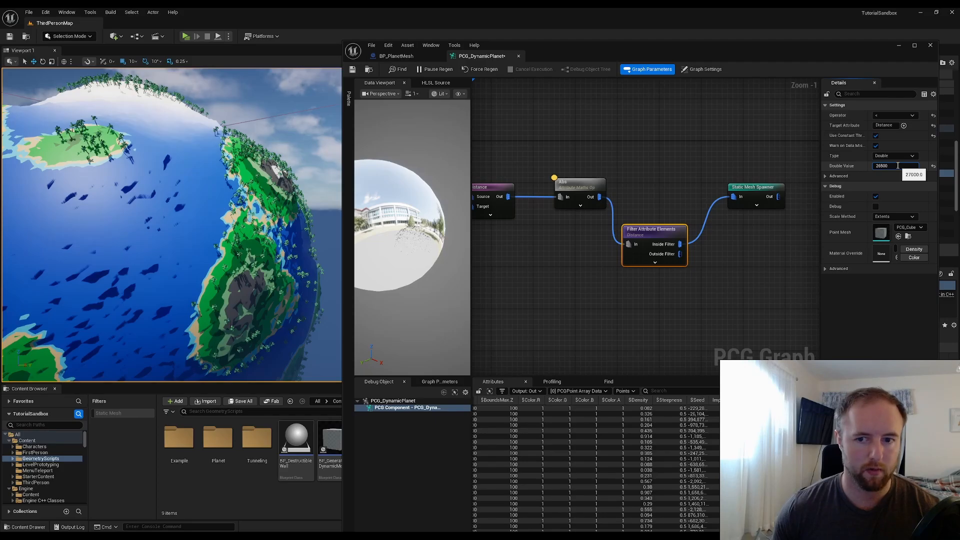
pyautogui.press('Return')
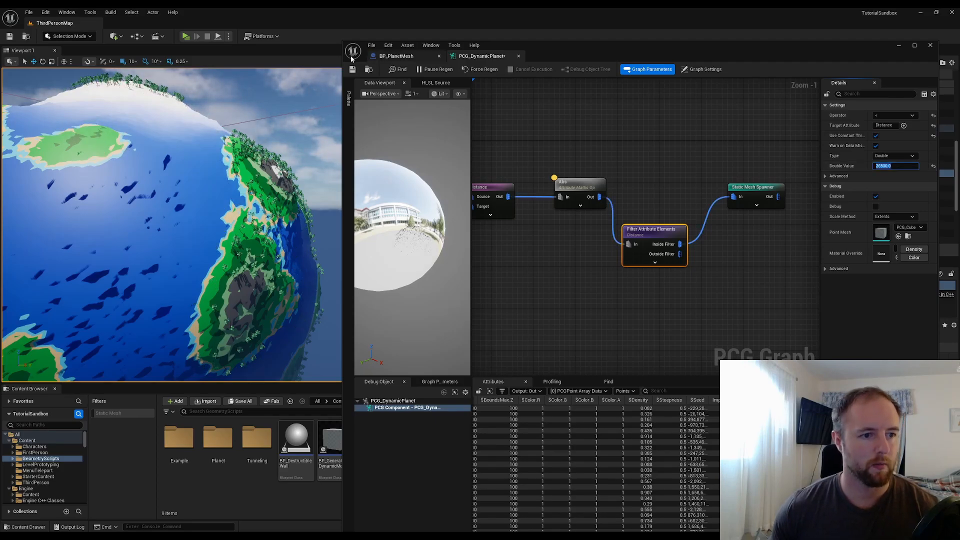
# Set the filter's threshold value to 26000
pyautogui.press('w')
pyautogui.moveTo(220, 165); pyautogui.dragTo(267, 135, button='right')
pyautogui.press('w')
pyautogui.moveTo(287, 100); pyautogui.dragTo(287, 79, button='right')
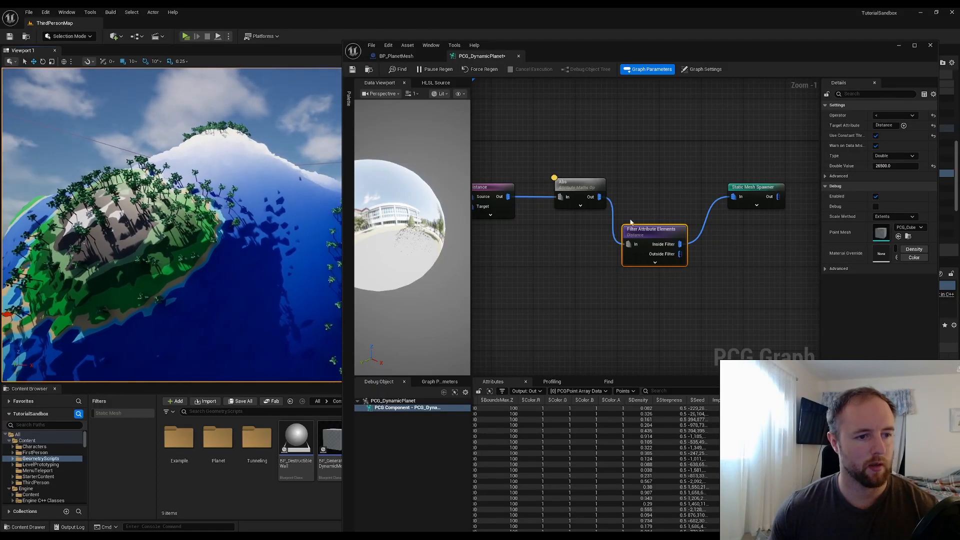
pyautogui.click(901, 165)
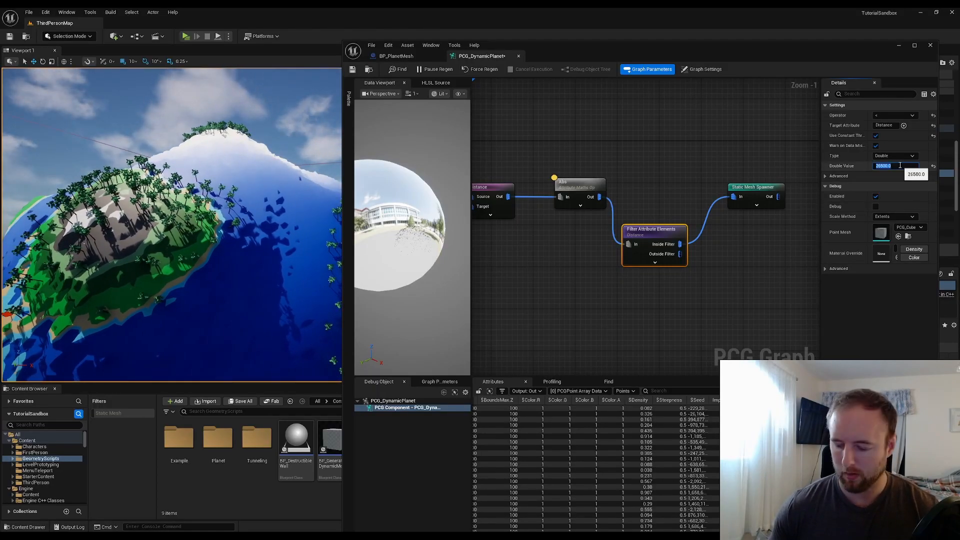
pyautogui.write('26000')
pyautogui.press('Return')
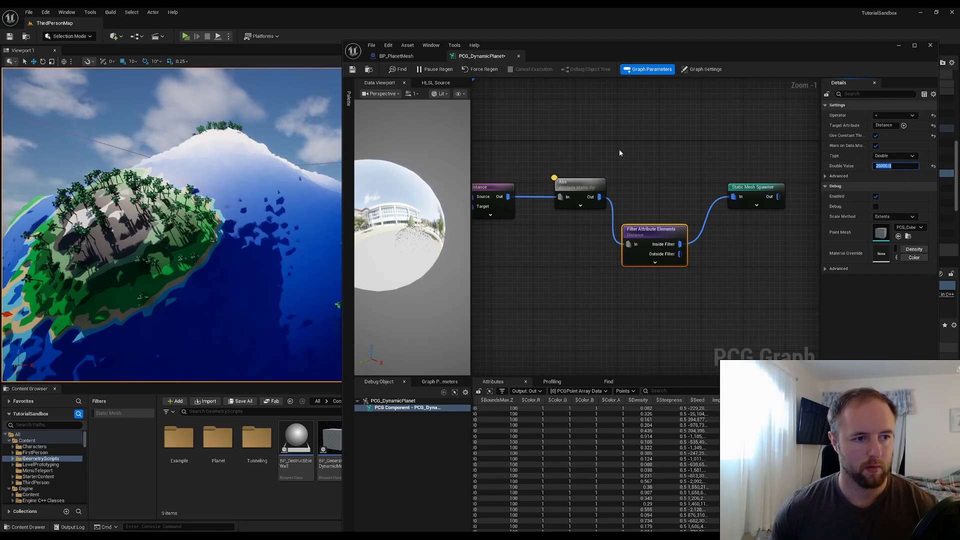
# Examine the trees spawned across the planet in the level viewport, then return to the PCG graph
pyautogui.moveTo(210, 200); pyautogui.dragTo(246, 194, button='right')
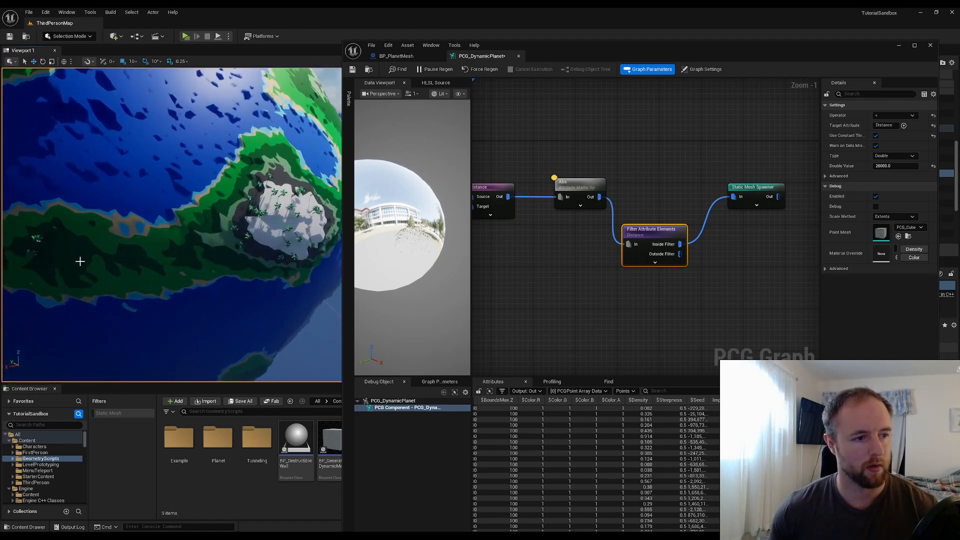
pyautogui.moveTo(205, 245); pyautogui.dragTo(183, 211, button='right')
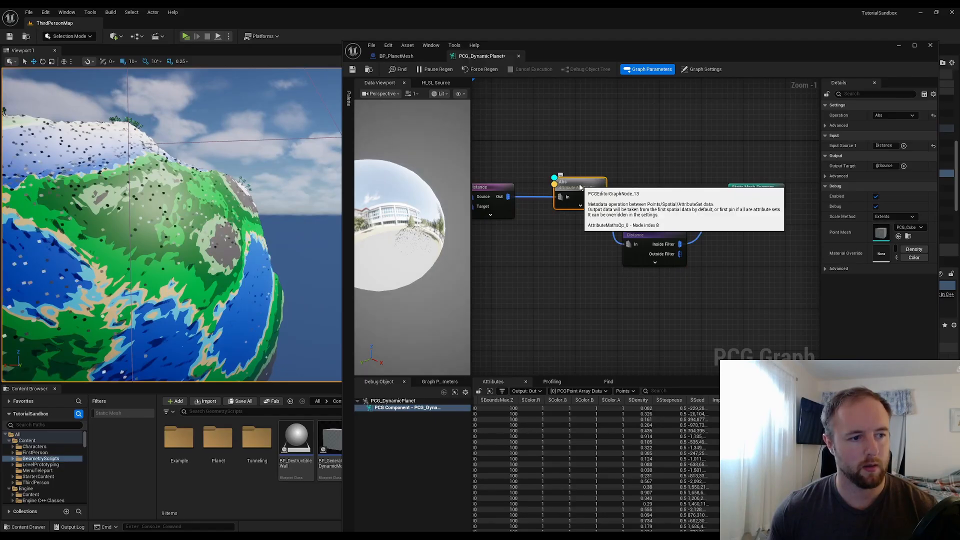
pyautogui.moveTo(235, 213); pyautogui.dragTo(183, 202, button='right')
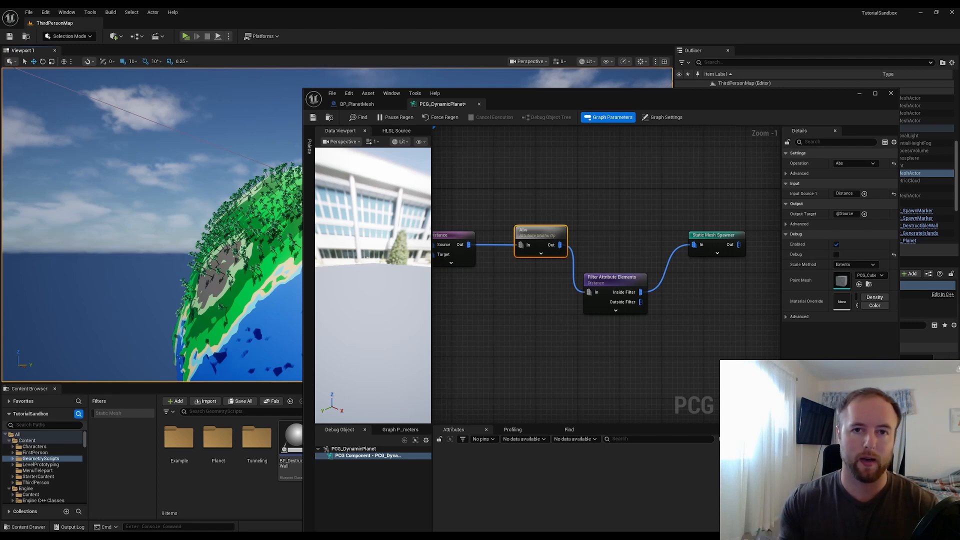
pyautogui.click(858, 94)
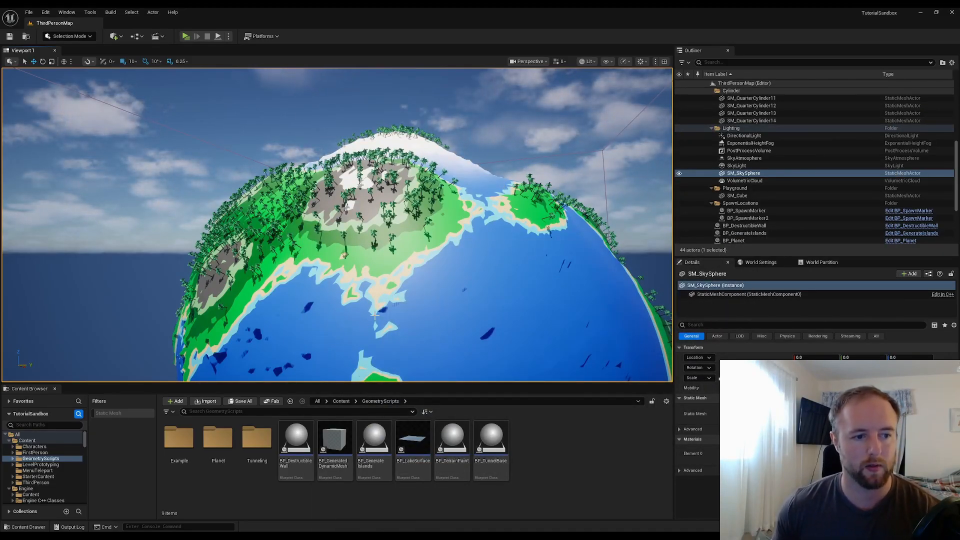
pyautogui.moveTo(551, 524)
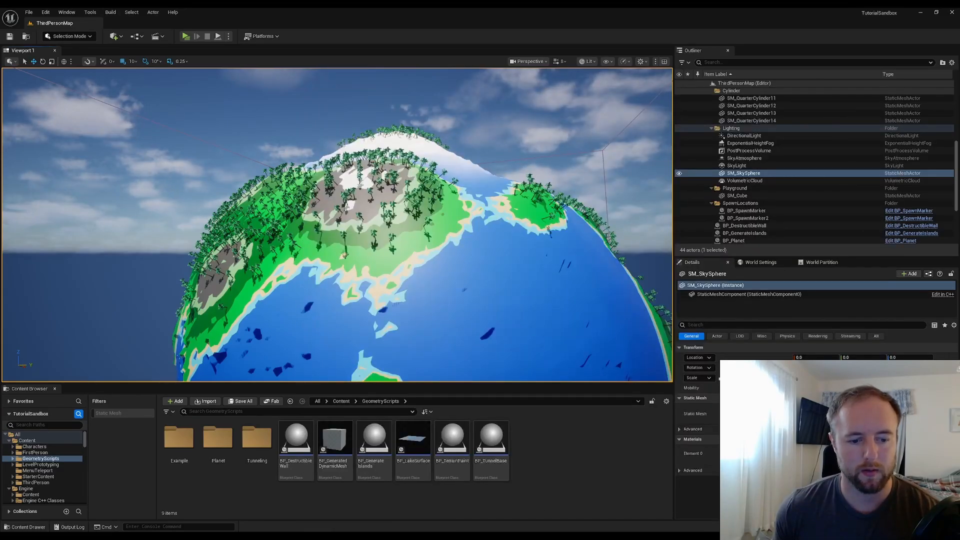
pyautogui.click(547, 499)
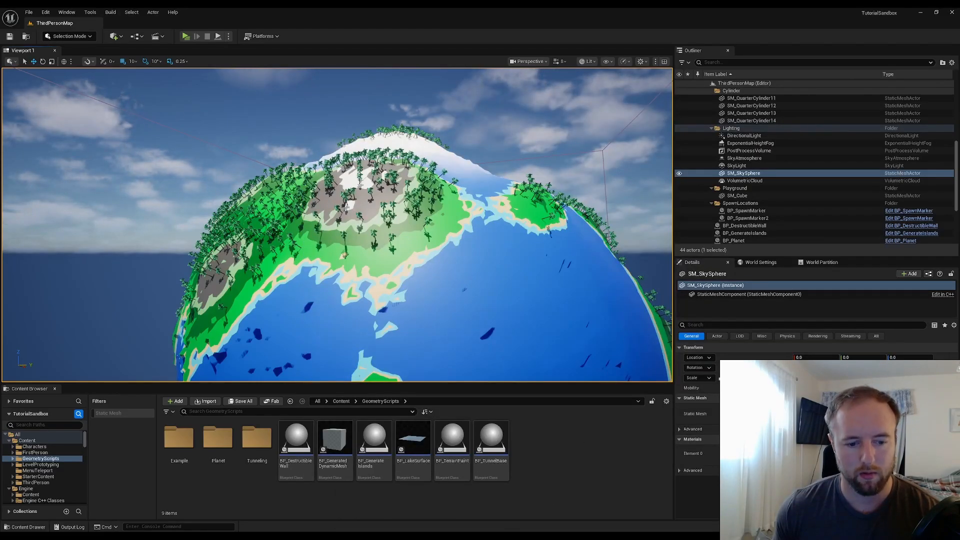
pyautogui.moveTo(459, 535)
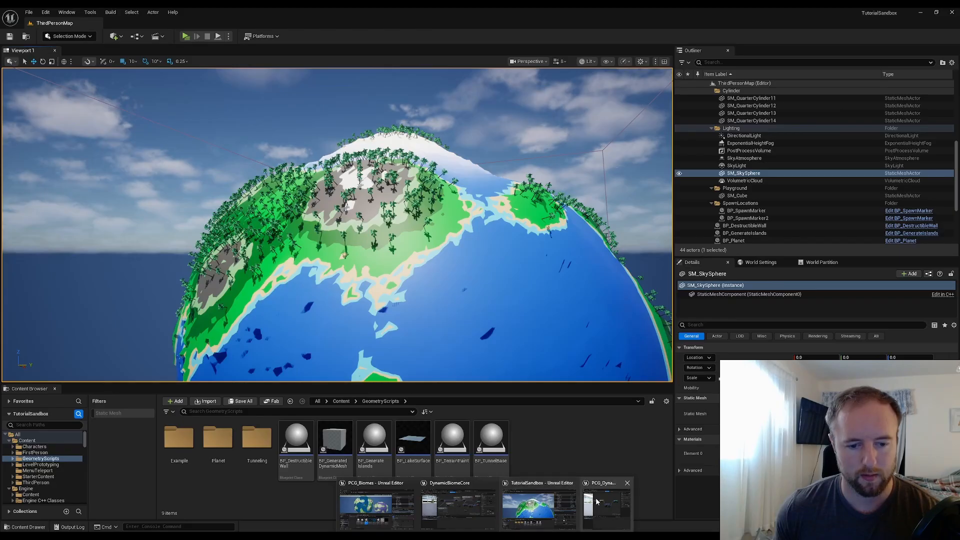
pyautogui.click(576, 501)
# Duplicate the Distance filter node and insert the copy between the first filter's Inside Filter output and the Static Mesh Spawner
pyautogui.moveTo(709, 257); pyautogui.dragTo(603, 242, button='right')
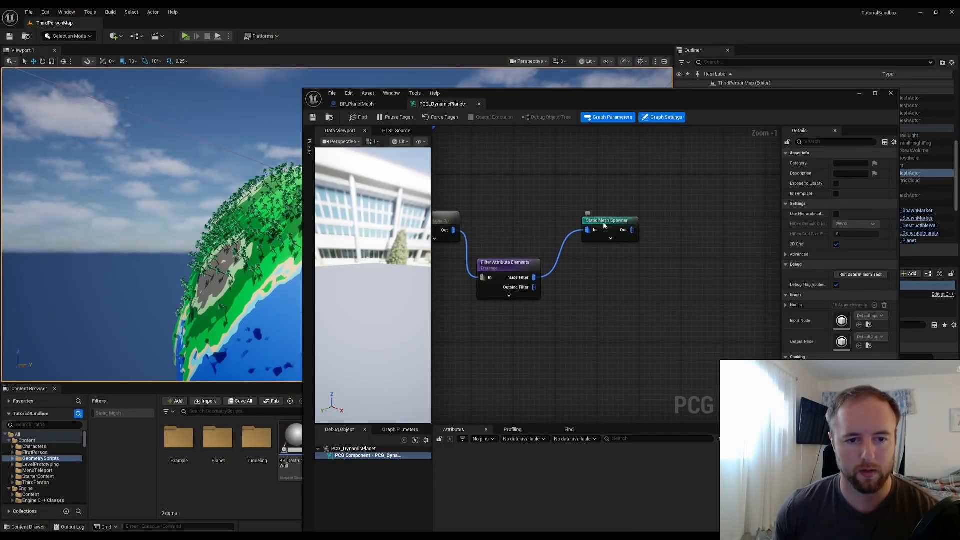
pyautogui.moveTo(604, 221); pyautogui.dragTo(671, 221)
pyautogui.click(620, 279)
pyautogui.moveTo(532, 279); pyautogui.dragTo(595, 277)
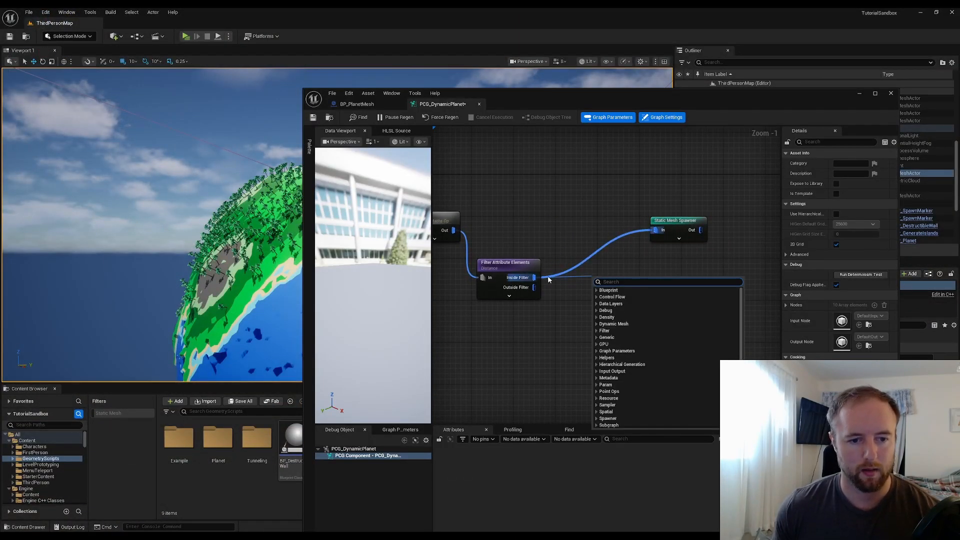
pyautogui.click(518, 263)
pyautogui.hotkey('ctrl', 'd')
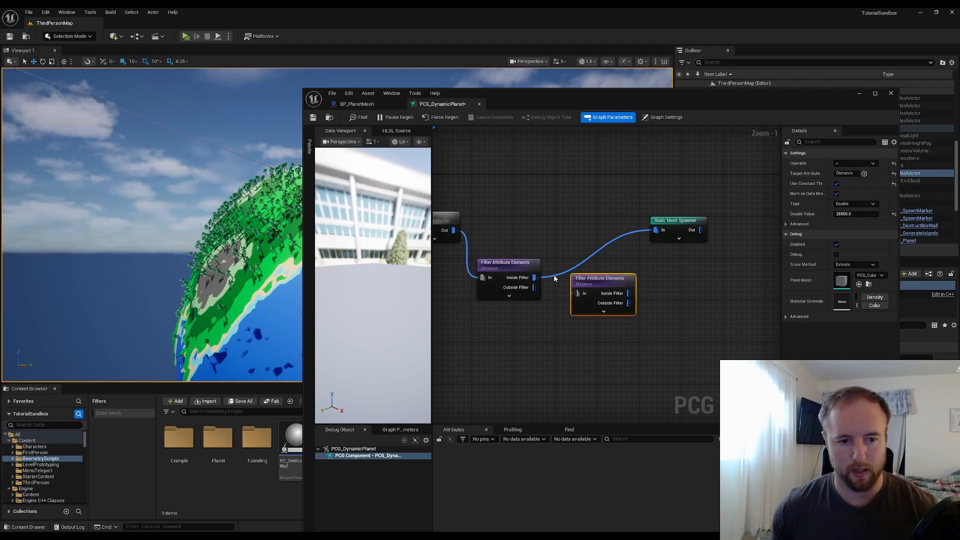
pyautogui.moveTo(534, 278); pyautogui.dragTo(583, 292)
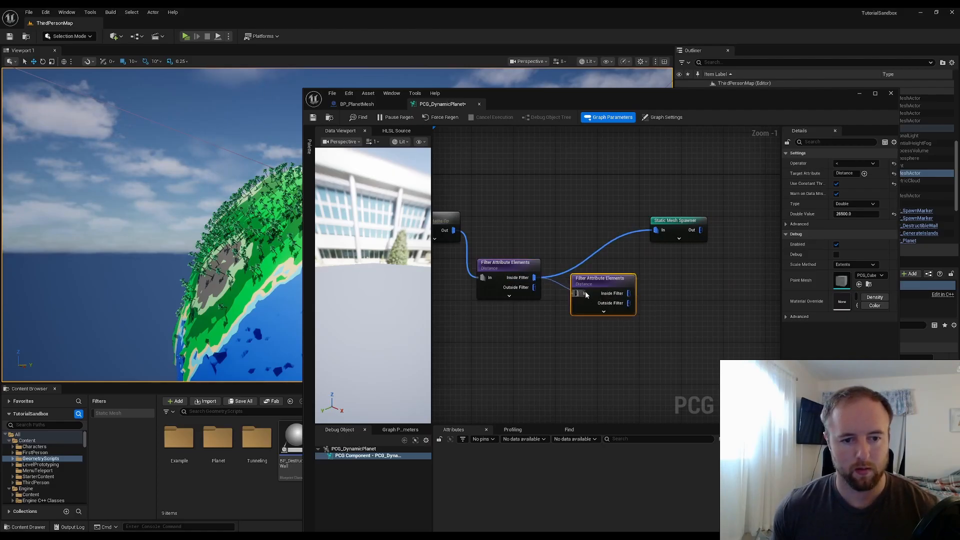
pyautogui.keyDown('alt'); pyautogui.click(615, 243); pyautogui.keyUp('alt')
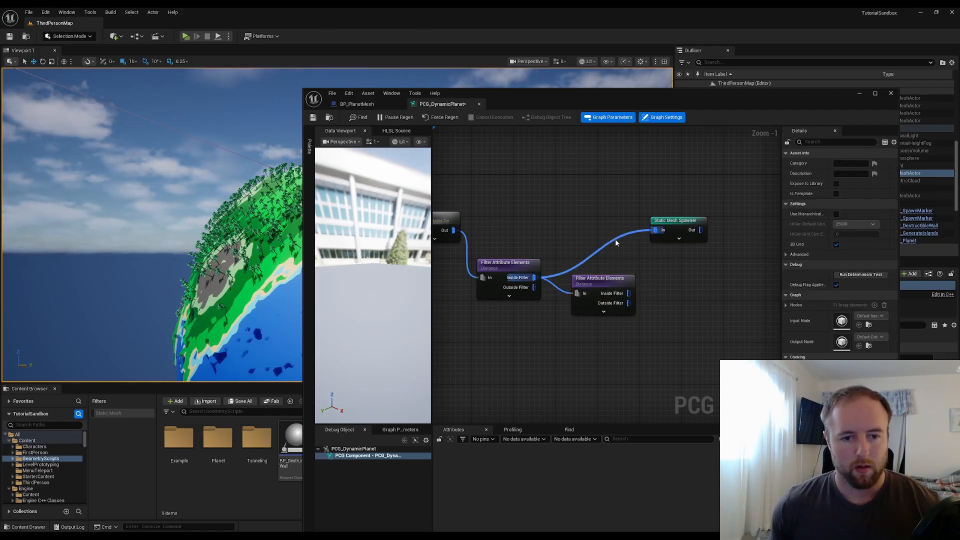
pyautogui.moveTo(609, 283); pyautogui.dragTo(658, 230)
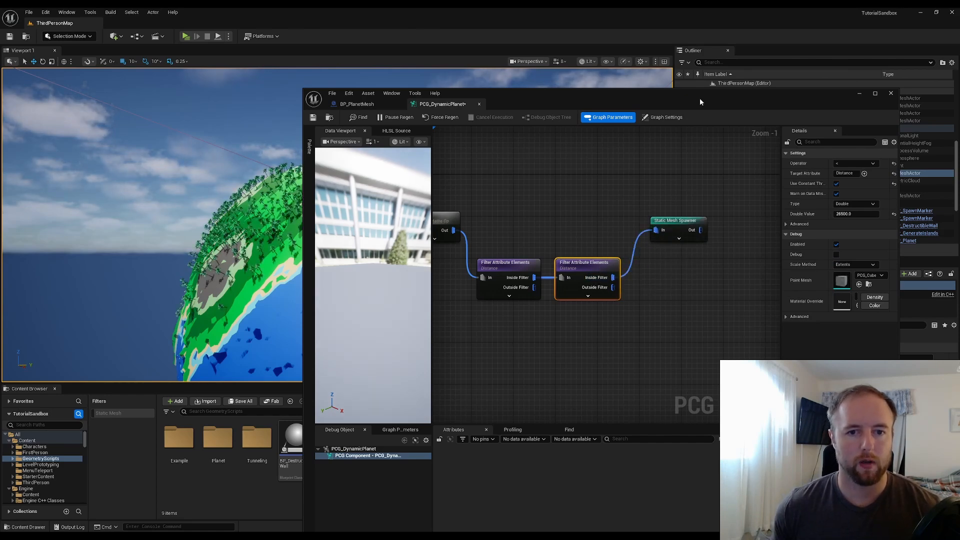
# Set the second filter's threshold value to 26000 and change its comparison operator
pyautogui.moveTo(700, 98); pyautogui.dragTo(709, 77)
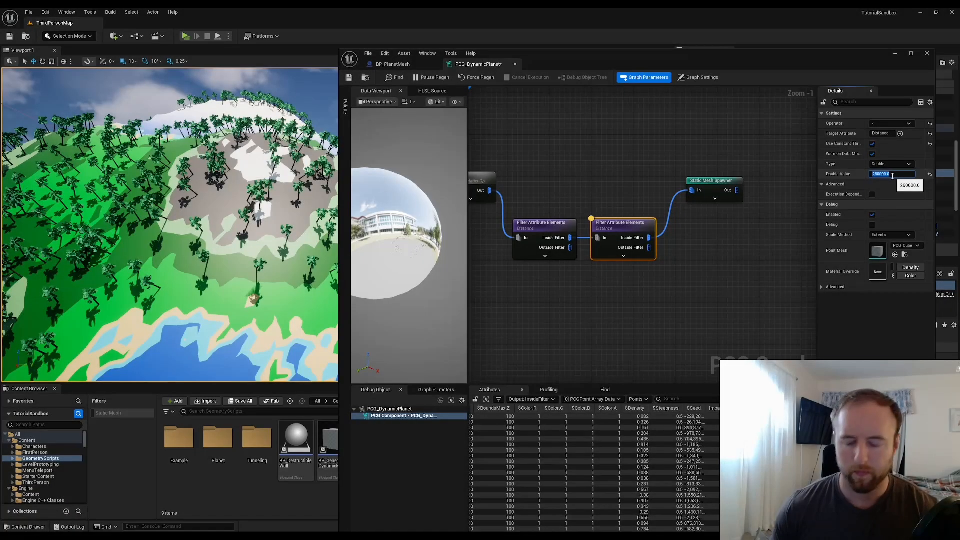
pyautogui.write('2')
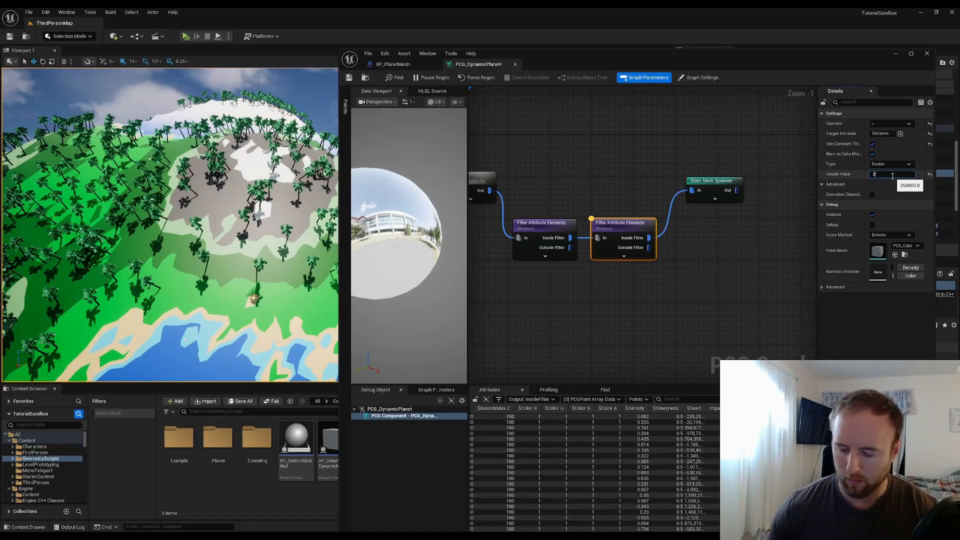
pyautogui.write('6000')
pyautogui.press('Return')
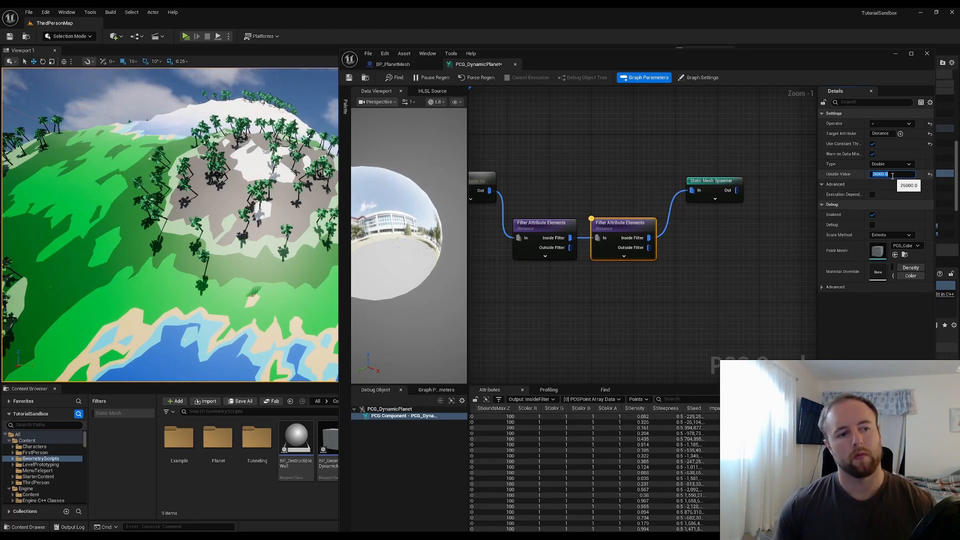
pyautogui.click(888, 123)
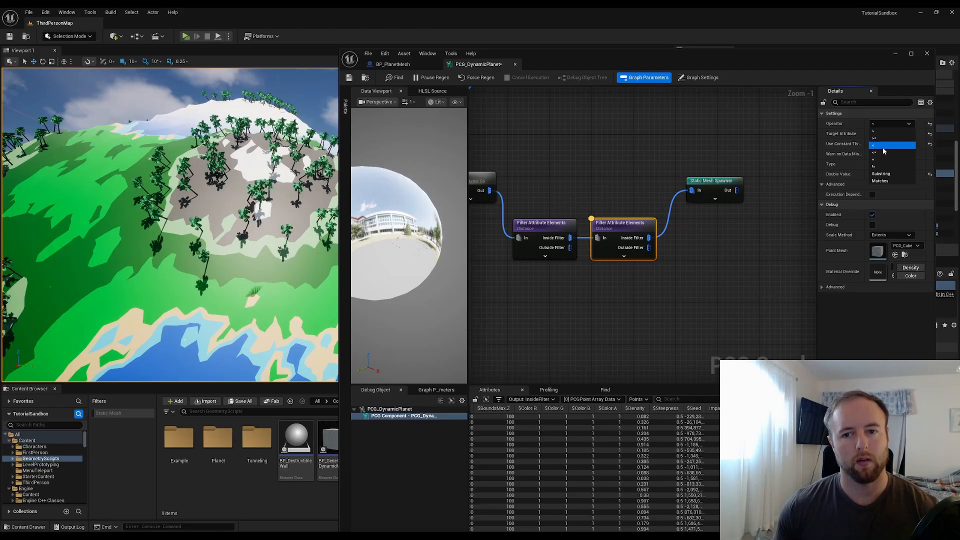
pyautogui.click(882, 131)
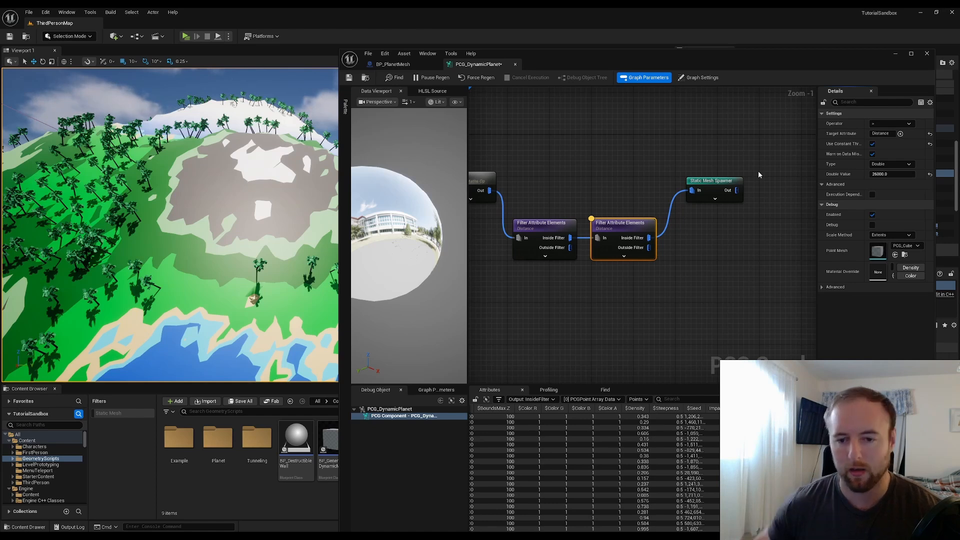
# Try a threshold of 25500 on the second filter, then set its threshold value to 25750
pyautogui.click(899, 175)
pyautogui.click(879, 174)
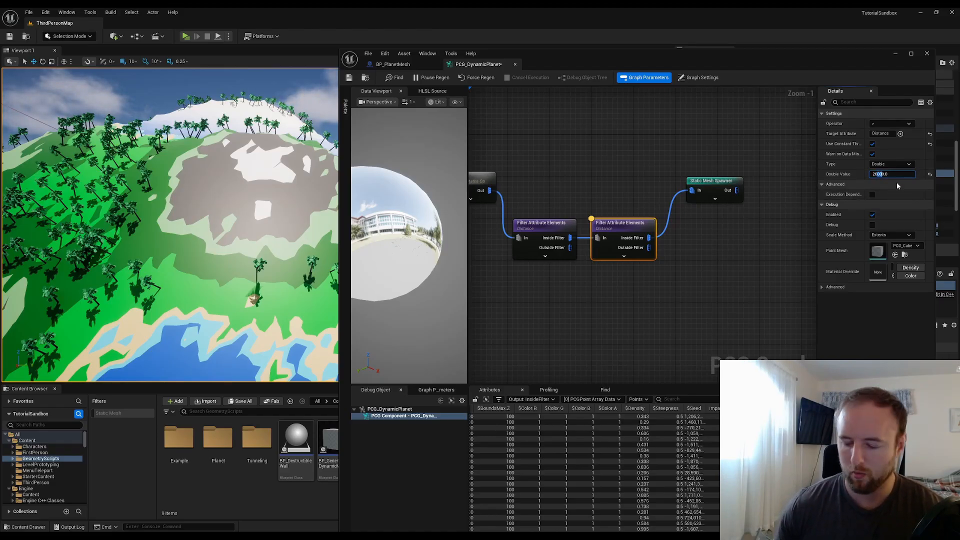
pyautogui.write('25')
pyautogui.press('Return')
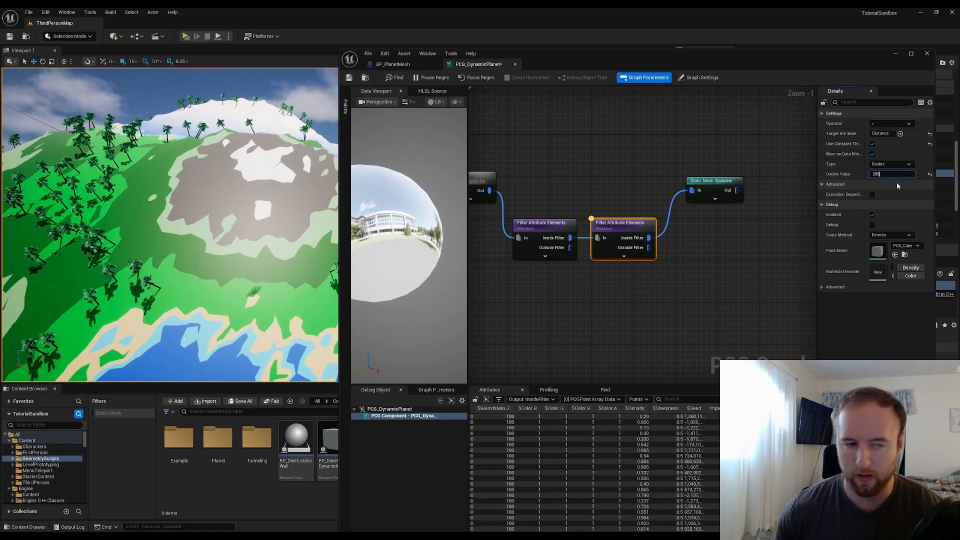
pyautogui.write('25500')
pyautogui.press('Return')
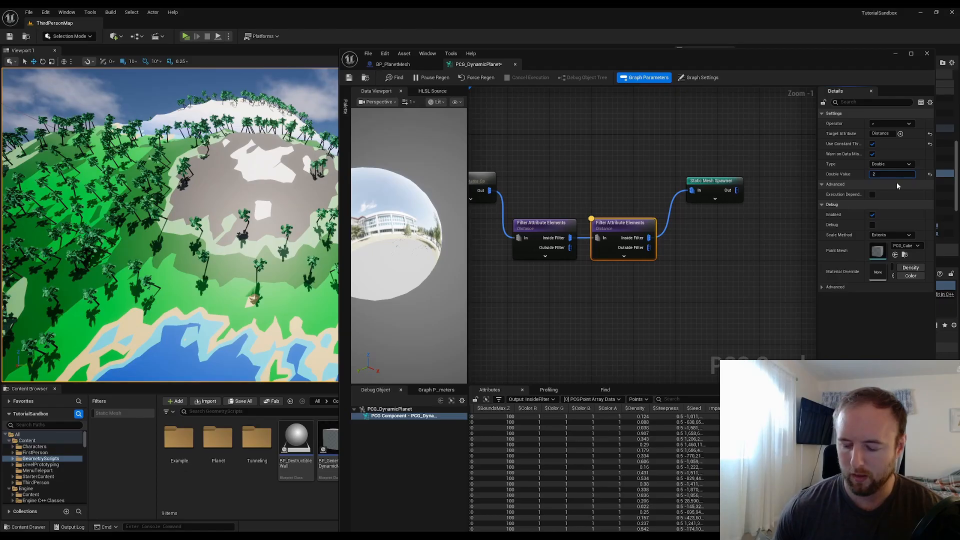
pyautogui.write('25750')
pyautogui.press('Return')
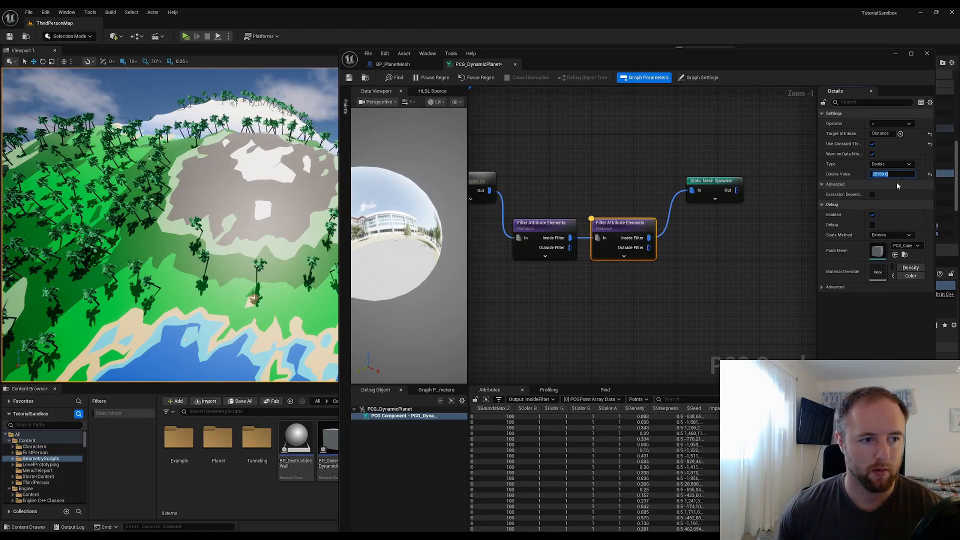
# Examine the trees spawned on the planet in the level viewport, then return to the PCG graph
pyautogui.click(175, 95)
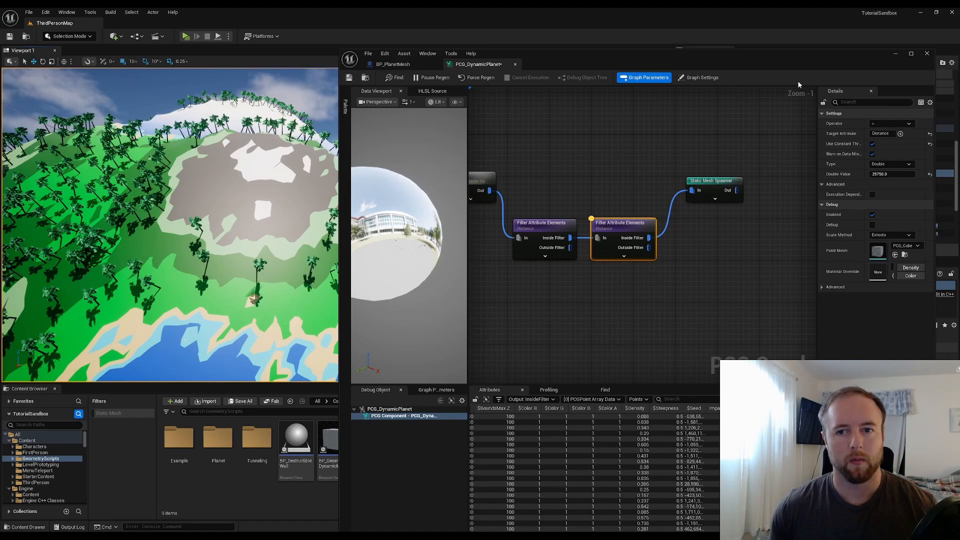
pyautogui.click(895, 54)
pyautogui.press('w')
pyautogui.moveTo(337, 225)
pyautogui.mouseDown(button='right')
pyautogui.moveTo(337, 203)
pyautogui.moveTo(337, 280)
pyautogui.moveTo(346, 227)
pyautogui.moveTo(395, 218)
pyautogui.moveTo(426, 193)
pyautogui.moveTo(337, 213)
pyautogui.moveTo(320, 300)
pyautogui.moveTo(282, 200)
pyautogui.moveTo(327, 241)
pyautogui.mouseUp(button='right')
pyautogui.press('s')
pyautogui.press('a')
pyautogui.press('s')
pyautogui.press('s')
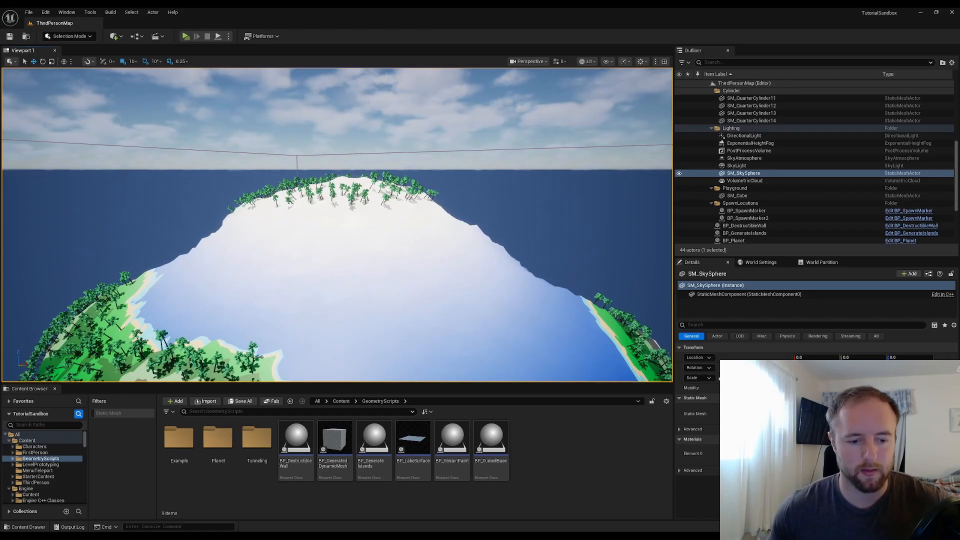
pyautogui.click(592, 509)
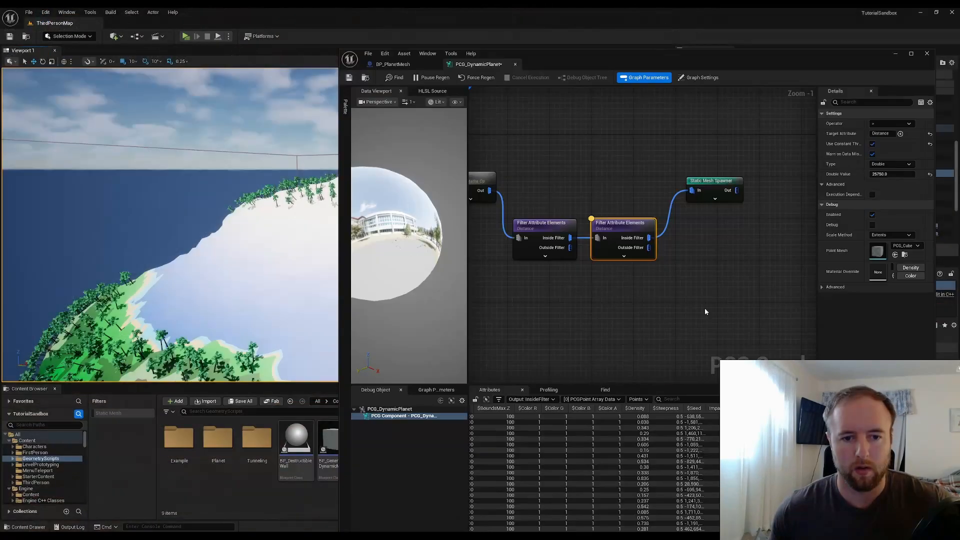
# Add a third Filter Attribute Elements node fed by the second filter's Inside Filter output
pyautogui.click(705, 311)
pyautogui.moveTo(712, 182); pyautogui.dragTo(759, 182)
pyautogui.click(705, 256)
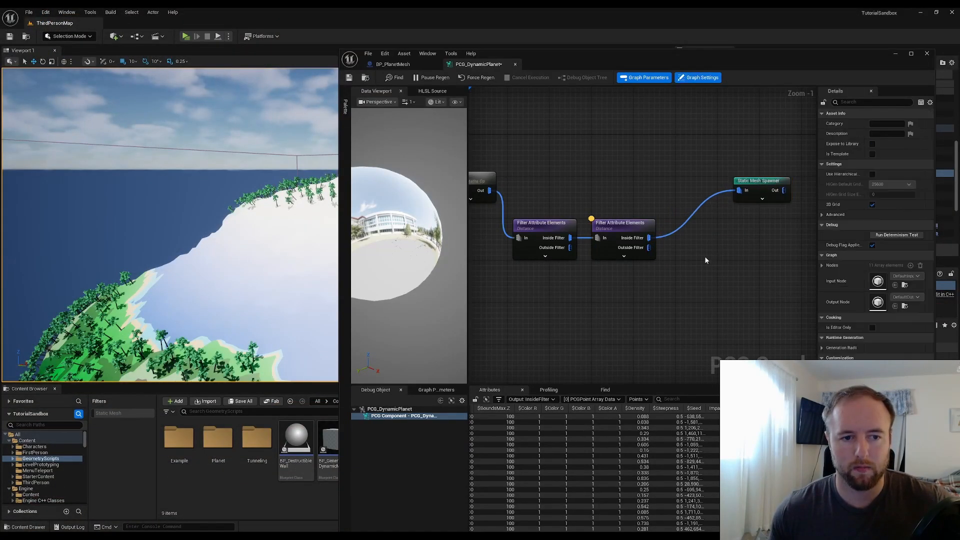
pyautogui.moveTo(704, 257); pyautogui.dragTo(642, 253, button='right')
pyautogui.moveTo(584, 235); pyautogui.dragTo(647, 242)
pyautogui.write('attribute')
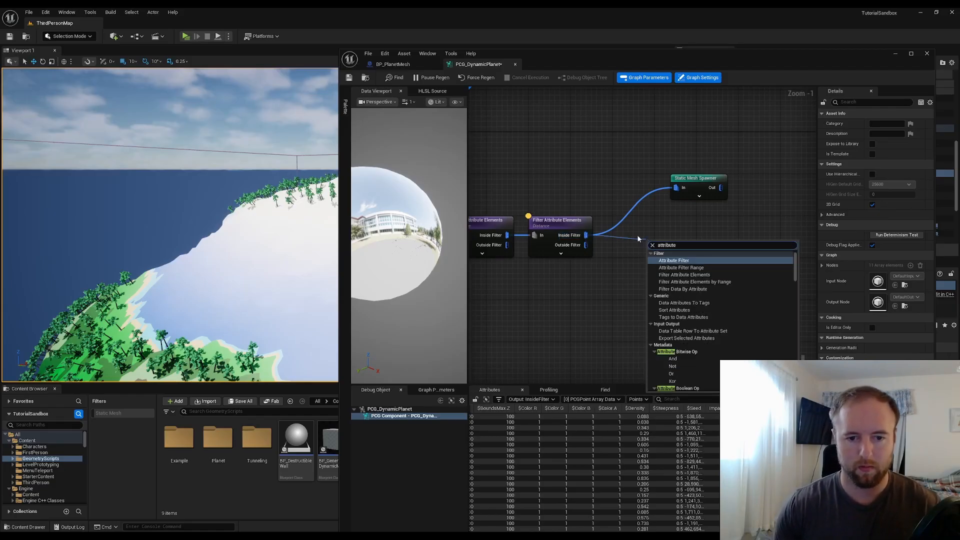
pyautogui.press('Return')
pyautogui.moveTo(670, 247); pyautogui.dragTo(648, 245)
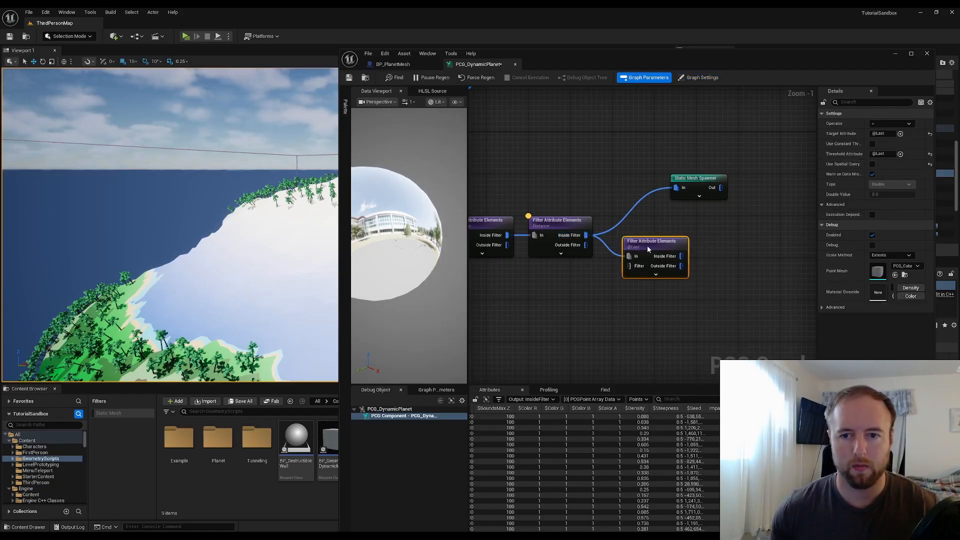
# Set the new filter's target attribute to ImpactDistance
pyautogui.click(894, 134)
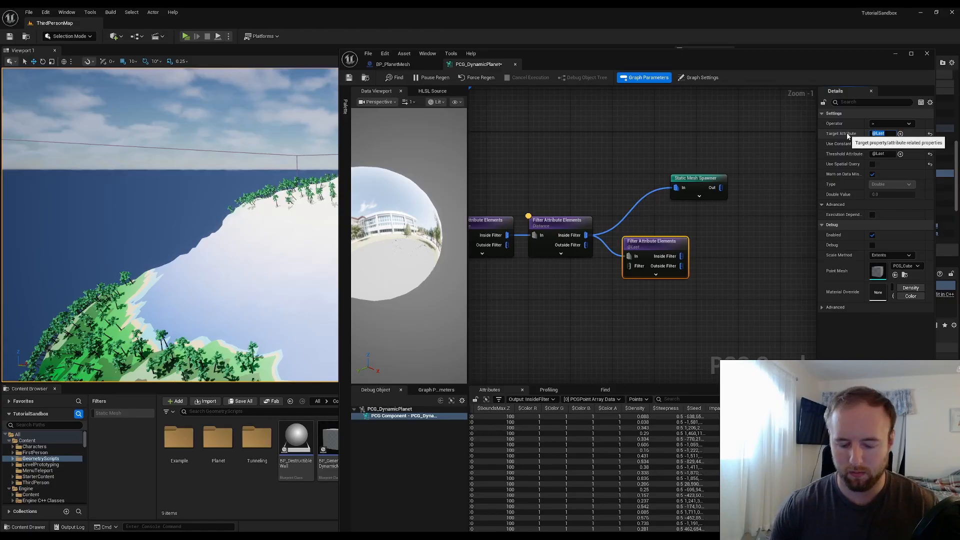
pyautogui.write('In')
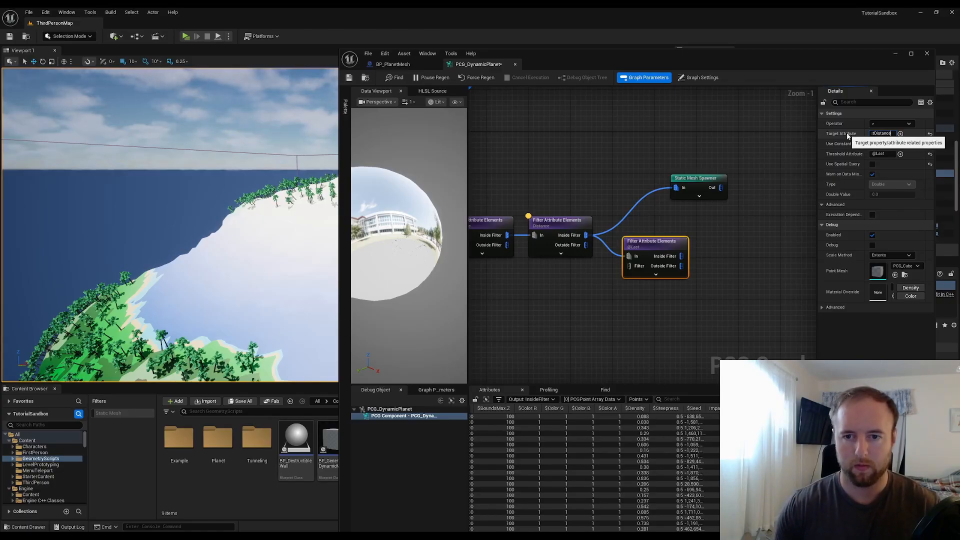
pyautogui.write('pactDistance')
pyautogui.press('Return')
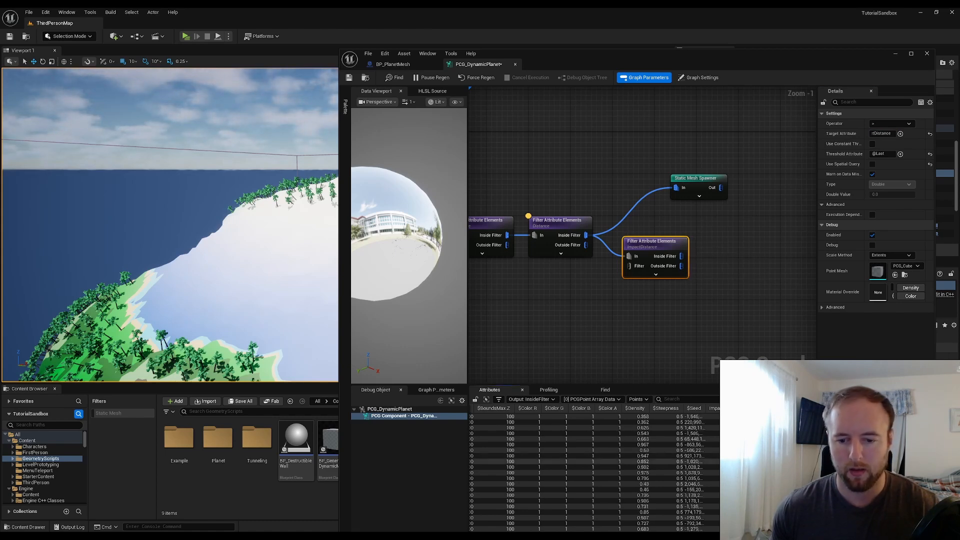
pyautogui.scroll(-5, 595, 473)
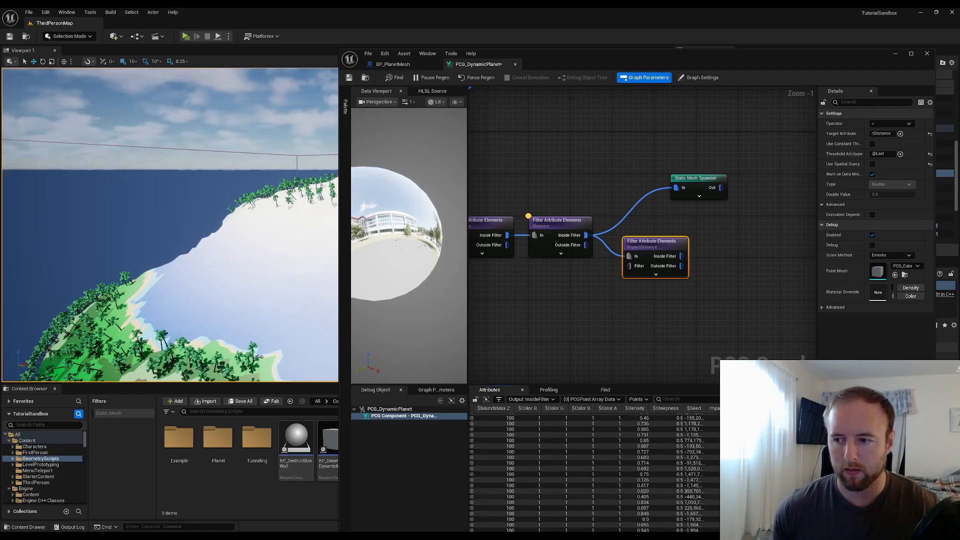
# Enable a constant threshold on the new filter and set its value to 4000
pyautogui.moveTo(807, 64); pyautogui.dragTo(611, 46)
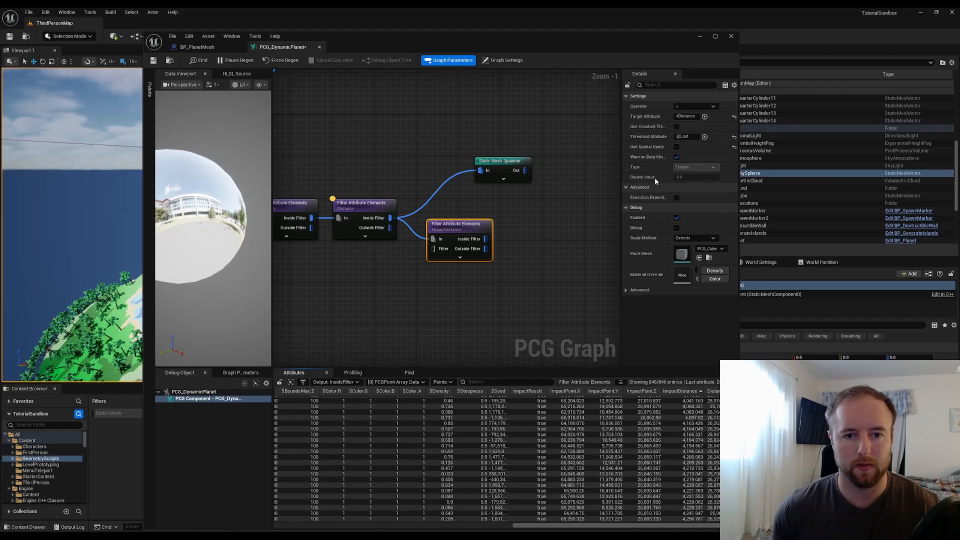
pyautogui.click(677, 127)
pyautogui.click(691, 157)
pyautogui.write('400')
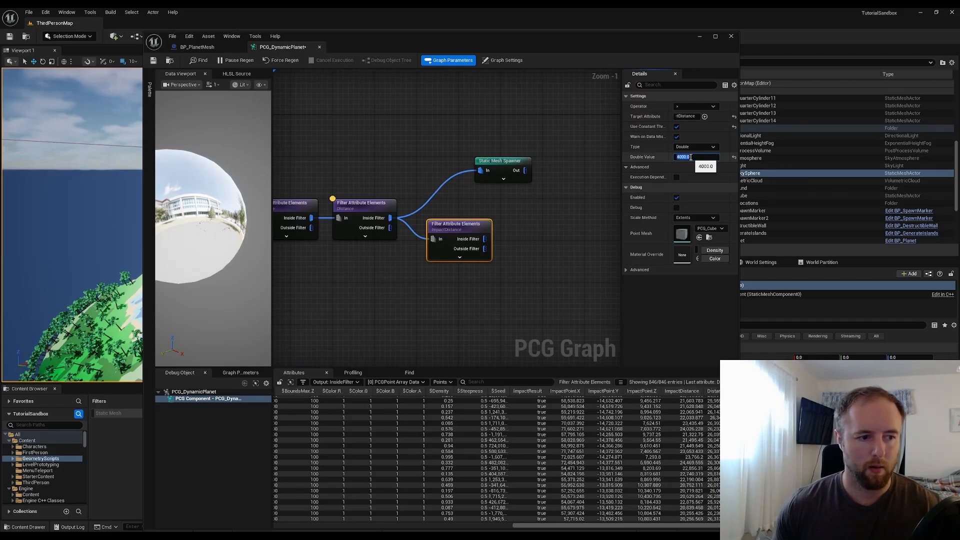
pyautogui.press('Return')
# Connect the third filter's Inside Filter output to the Static Mesh Spawner's input
pyautogui.moveTo(484, 239); pyautogui.dragTo(481, 170)
pyautogui.keyDown('alt'); pyautogui.click(456, 176); pyautogui.keyUp('alt')
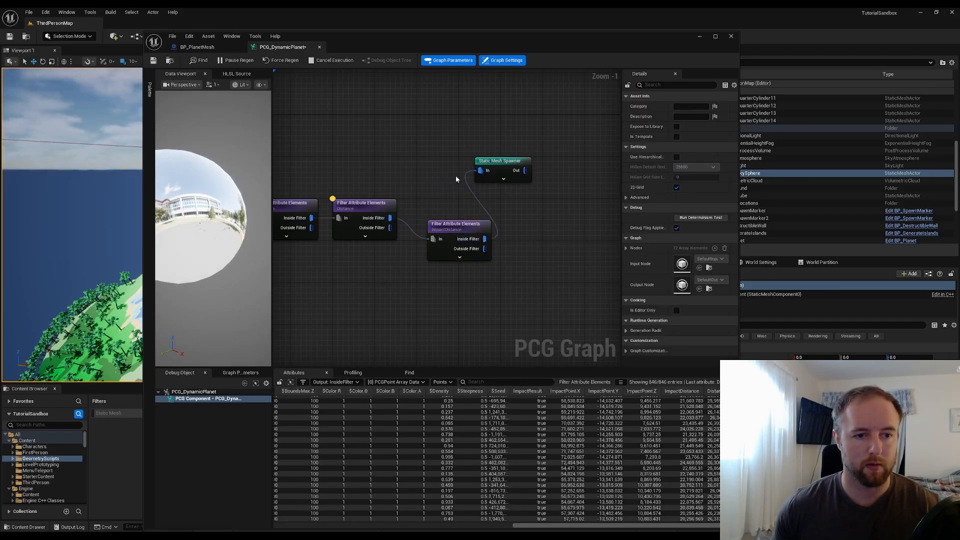
pyautogui.moveTo(556, 45); pyautogui.dragTo(763, 89)
# Set the third filter's threshold value to 5000 and save the graph
pyautogui.click(638, 294)
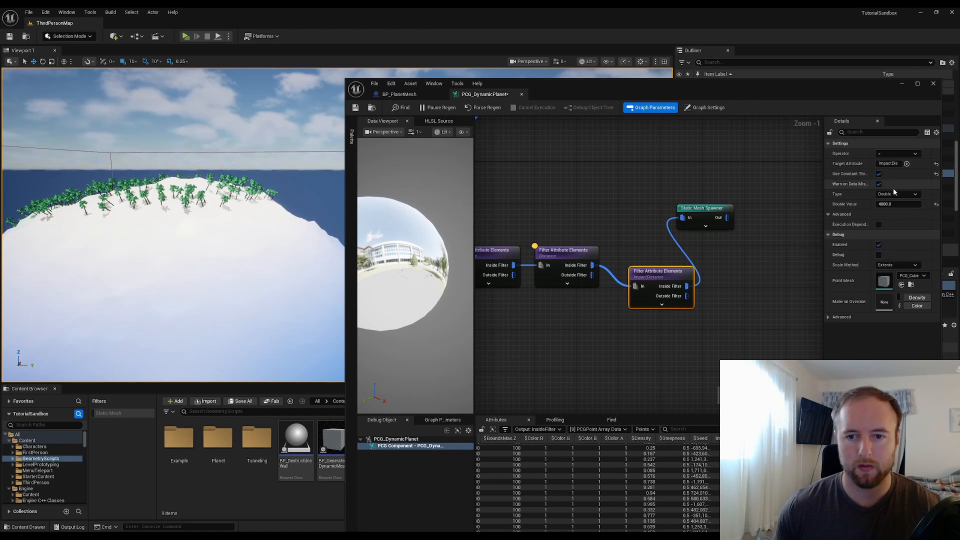
pyautogui.click(884, 204)
pyautogui.write('500')
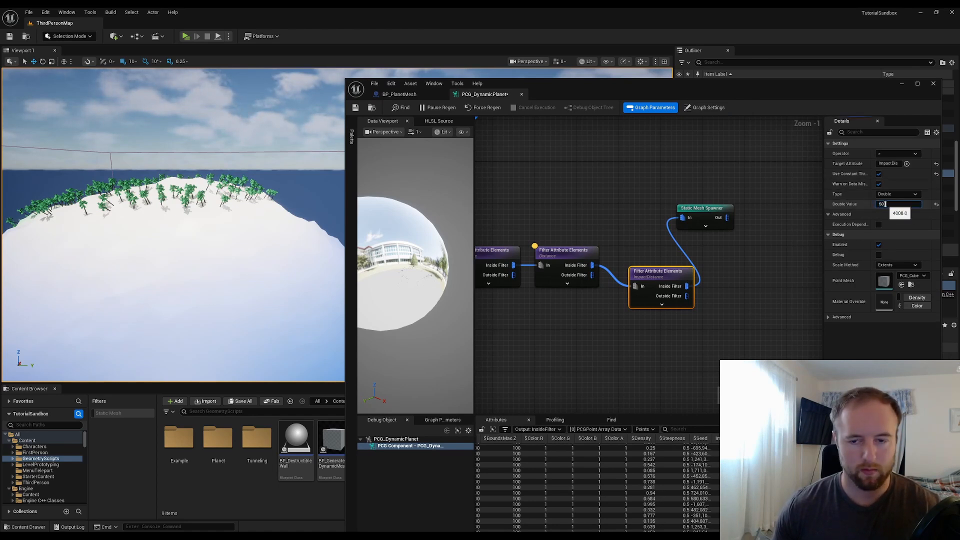
pyautogui.write('0')
pyautogui.press('Return')
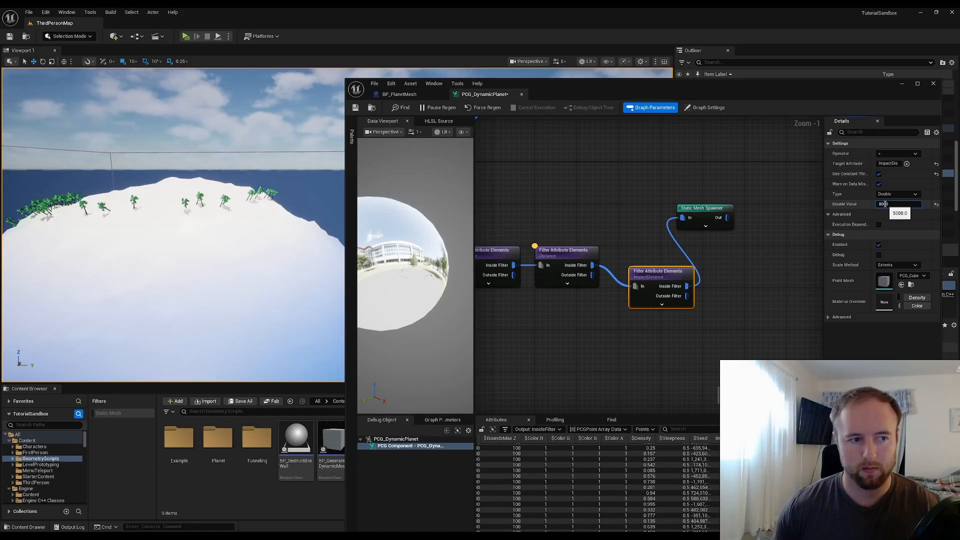
pyautogui.press('Return')
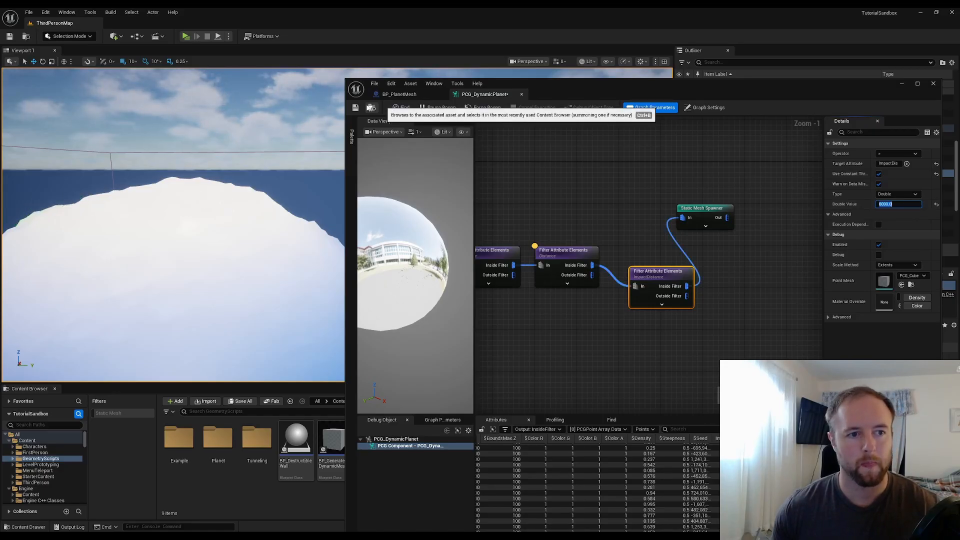
pyautogui.click(356, 107)
# Examine the planet in the level viewport, then realign the third filter node between the second filter and the spawner
pyautogui.click(902, 84)
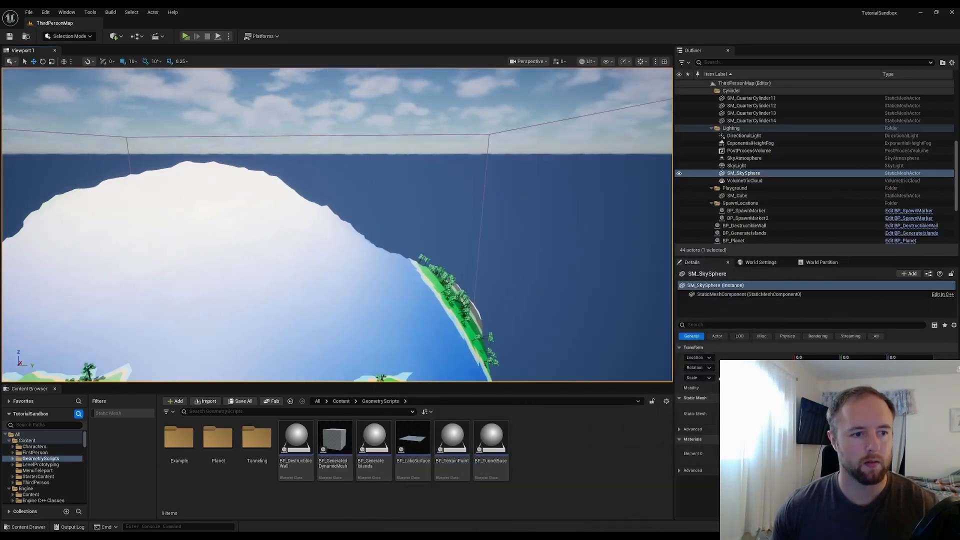
pyautogui.moveTo(338, 225); pyautogui.dragTo(402, 130, button='right')
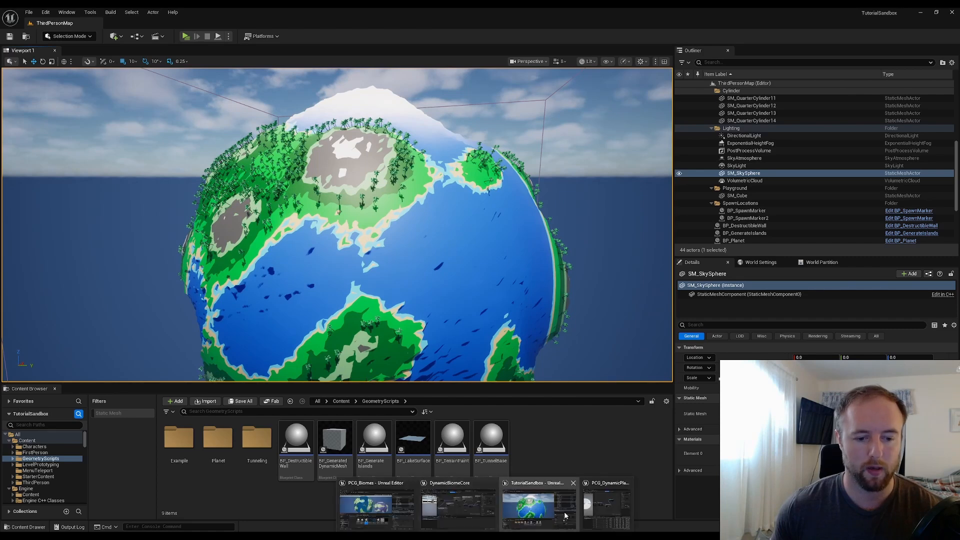
pyautogui.click(596, 508)
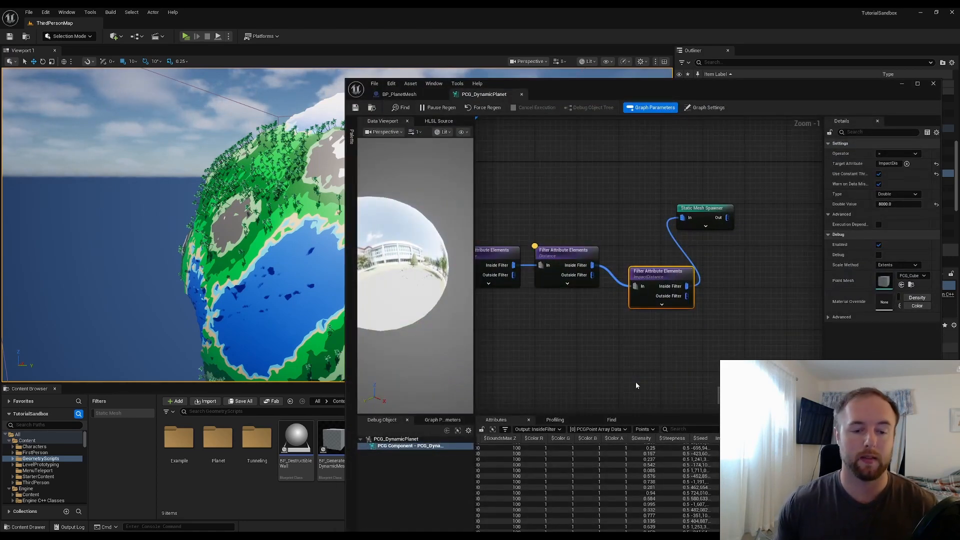
pyautogui.moveTo(674, 287); pyautogui.dragTo(659, 266)
pyautogui.click(597, 320)
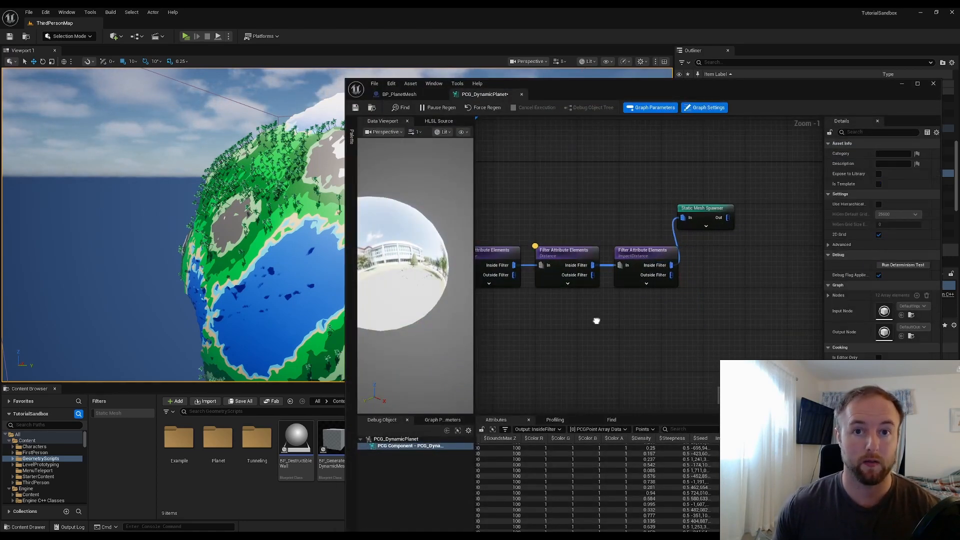
pyautogui.moveTo(597, 321); pyautogui.dragTo(785, 315, button='right')
pyautogui.scroll(-1, 679, 322)
pyautogui.moveTo(610, 301); pyautogui.dragTo(734, 296, button='right')
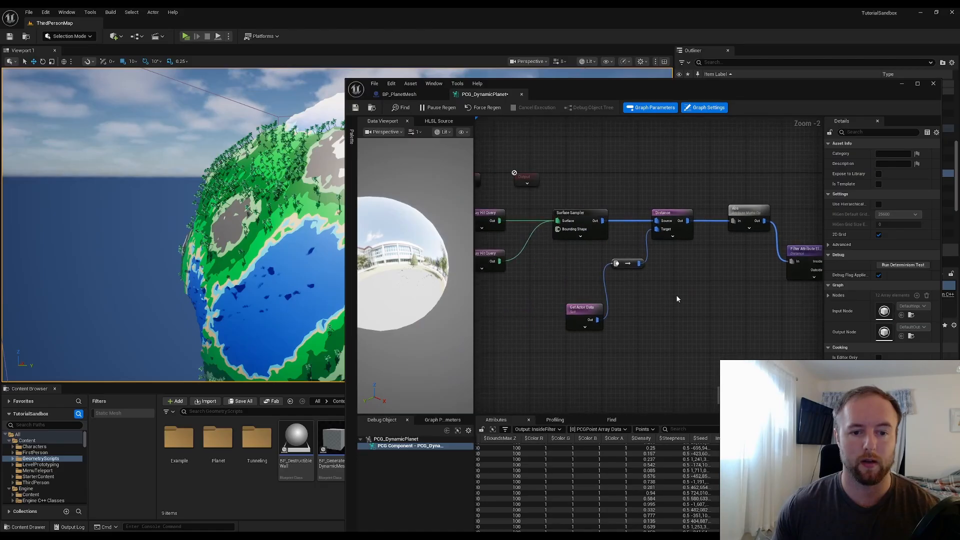
pyautogui.moveTo(676, 298); pyautogui.dragTo(699, 301, button='right')
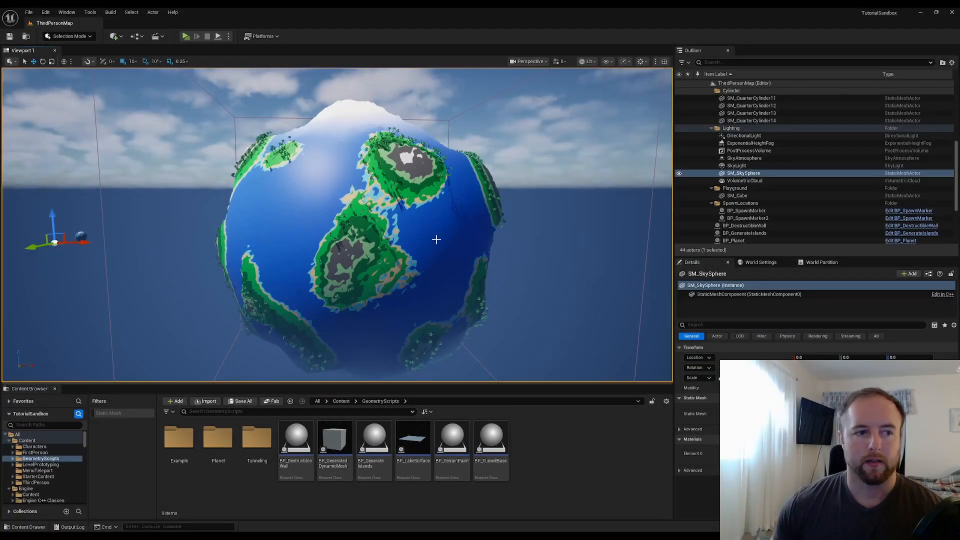
# Place a Sphere shape actor into the level beside the planet from the Place Actors panel, then close that panel
pyautogui.click(59, 12)
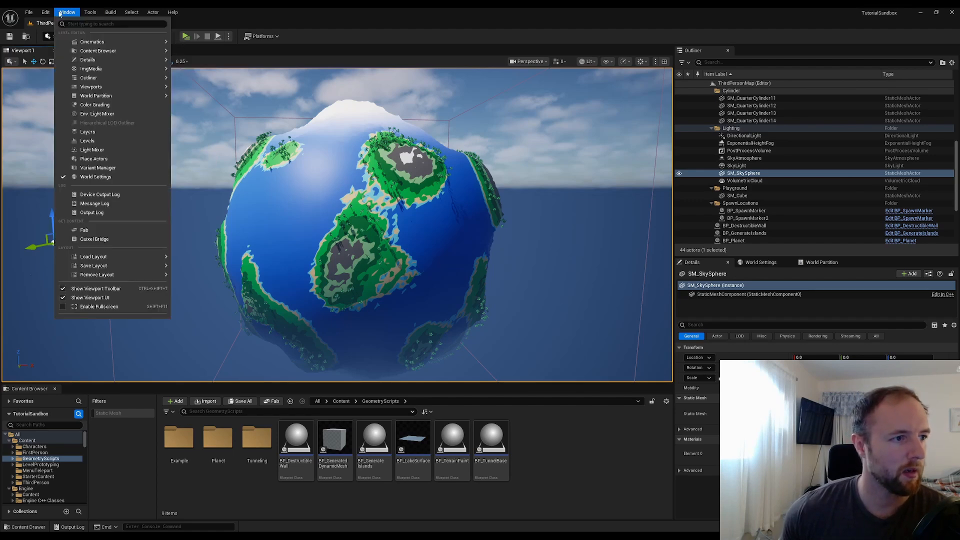
pyautogui.moveTo(32, 15)
pyautogui.moveTo(64, 15)
pyautogui.click(98, 158)
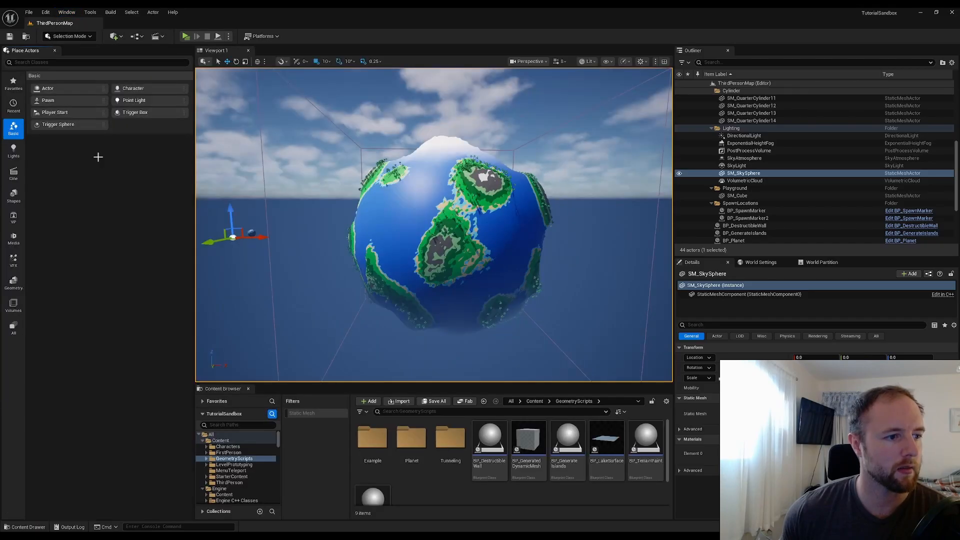
pyautogui.click(14, 195)
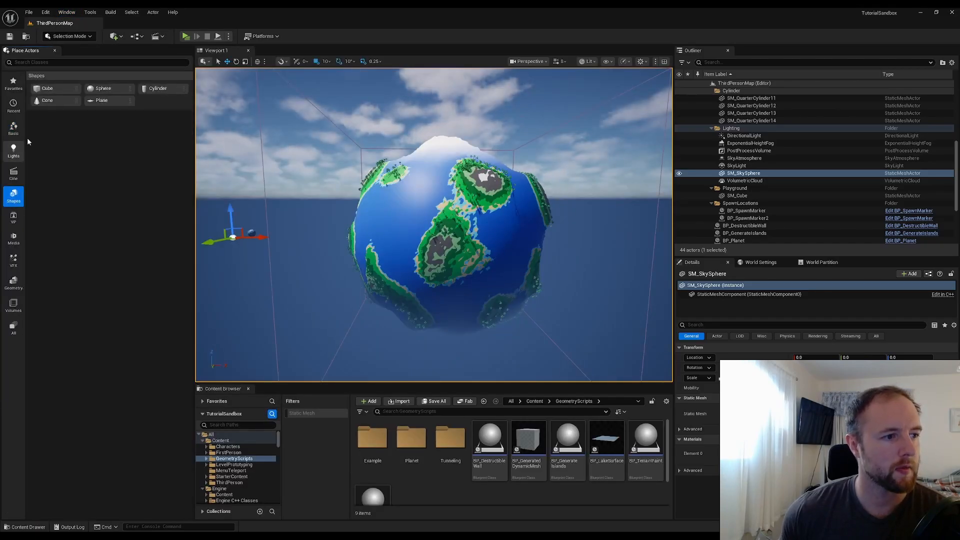
pyautogui.moveTo(91, 88); pyautogui.dragTo(334, 256)
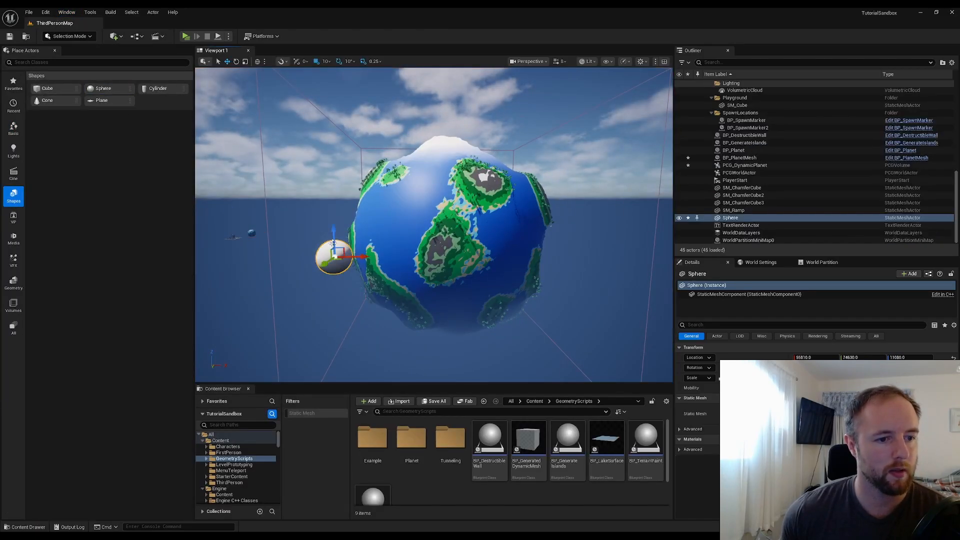
pyautogui.click(54, 51)
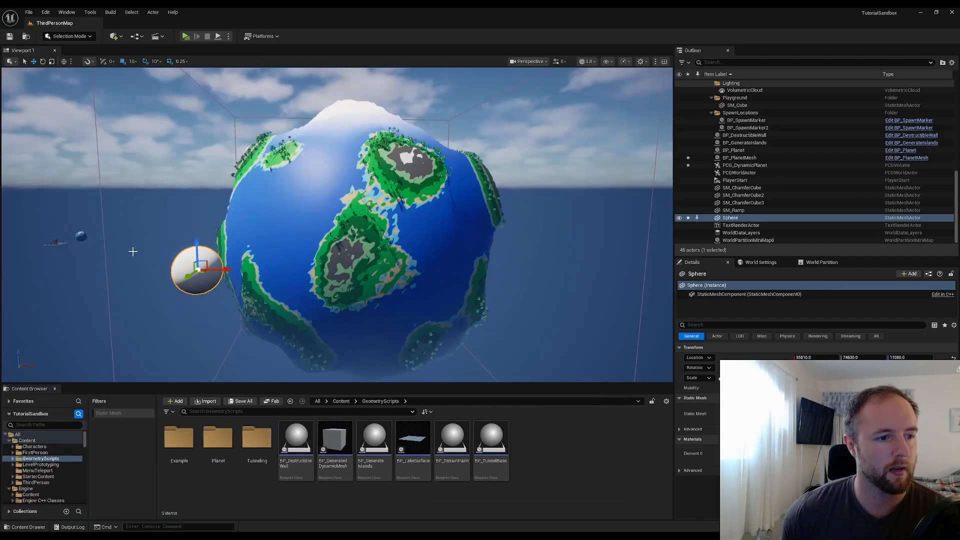
# Search the engine content for water and duplicate the M_Water material
pyautogui.moveTo(84, 443)
pyautogui.mouseDown()
pyautogui.moveTo(84, 454)
pyautogui.moveTo(85, 443)
pyautogui.mouseUp()
pyautogui.click(70, 488)
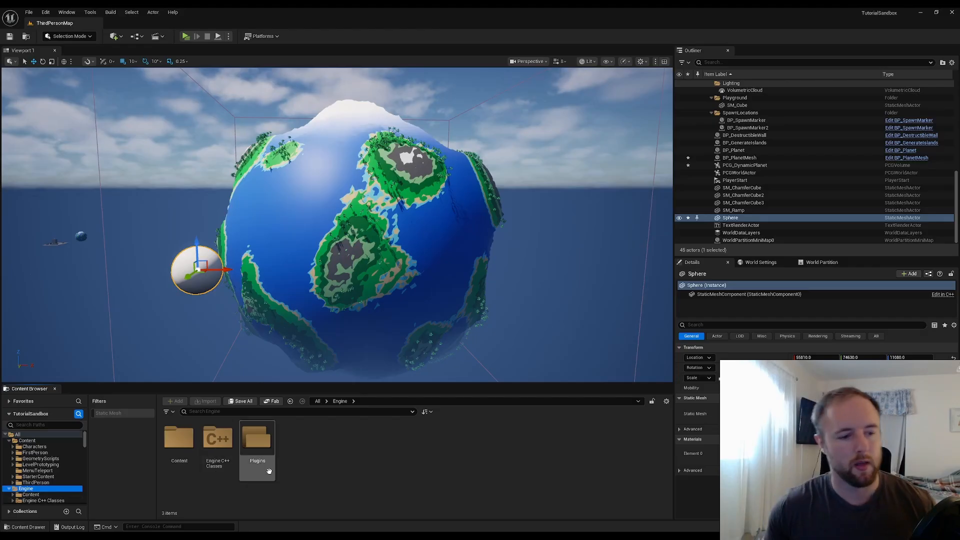
pyautogui.click(283, 412)
pyautogui.write('water')
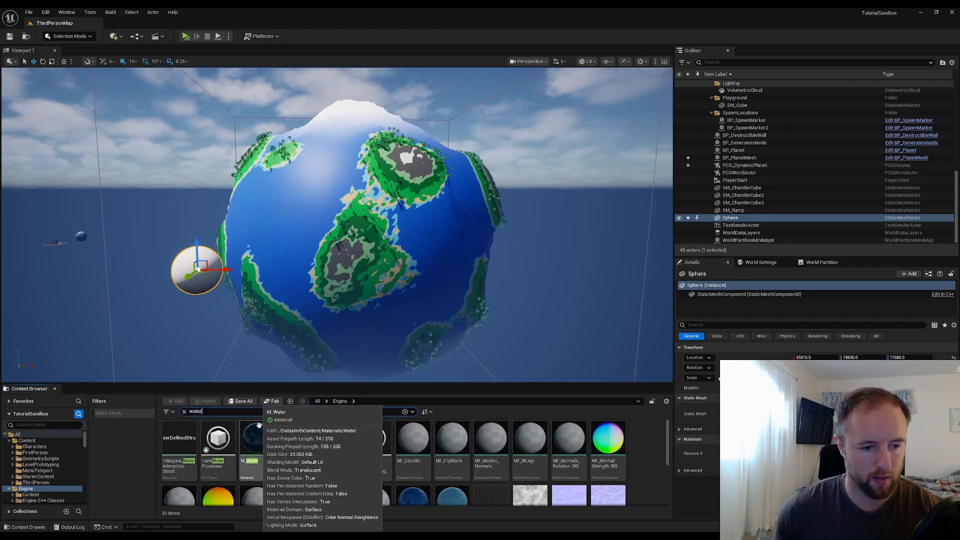
pyautogui.rightClick(269, 452)
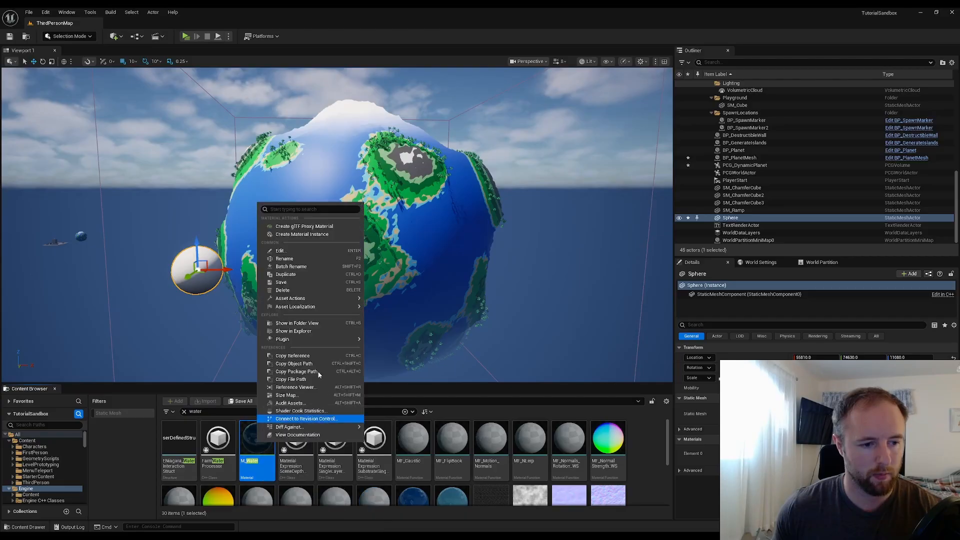
pyautogui.click(288, 275)
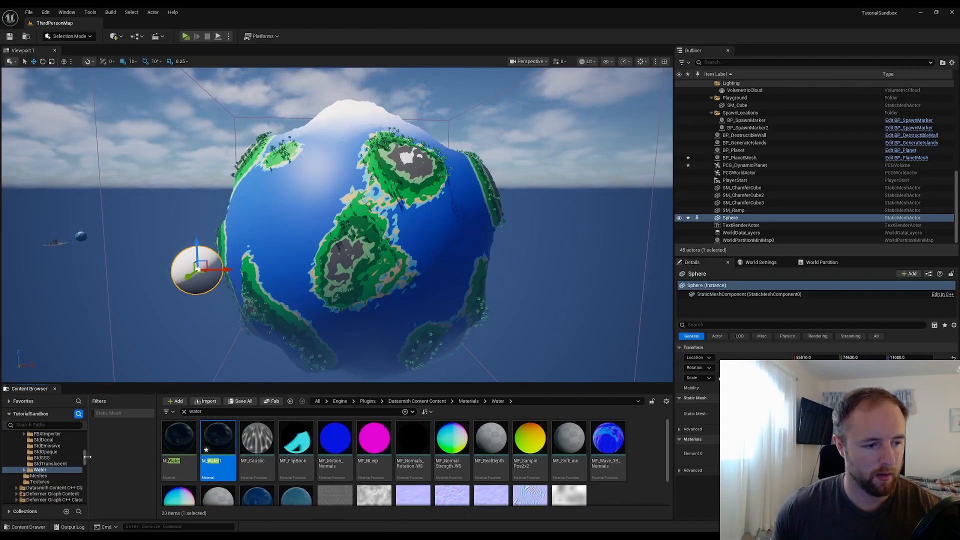
# Move the duplicated water material into the GeometryScripts Planet folder
pyautogui.moveTo(88, 456); pyautogui.dragTo(89, 435)
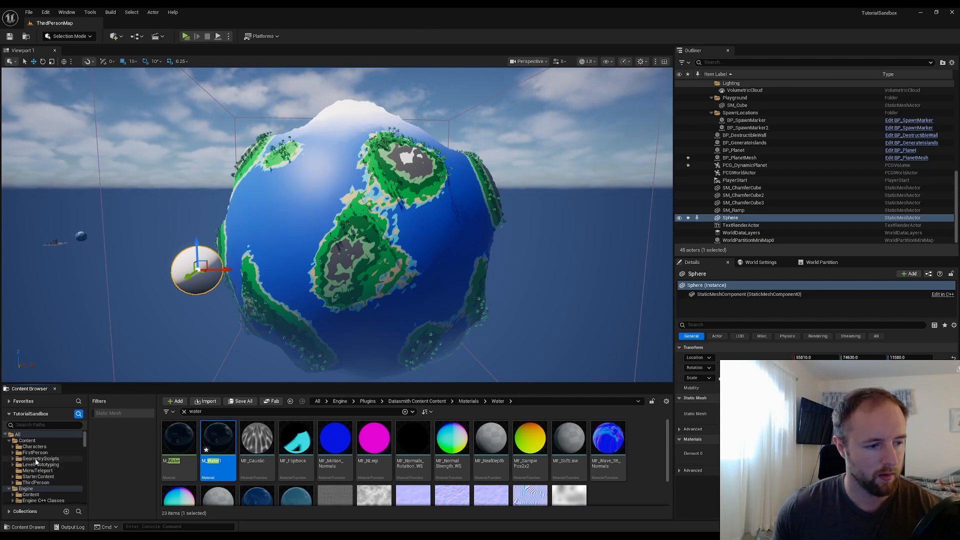
pyautogui.click(13, 459)
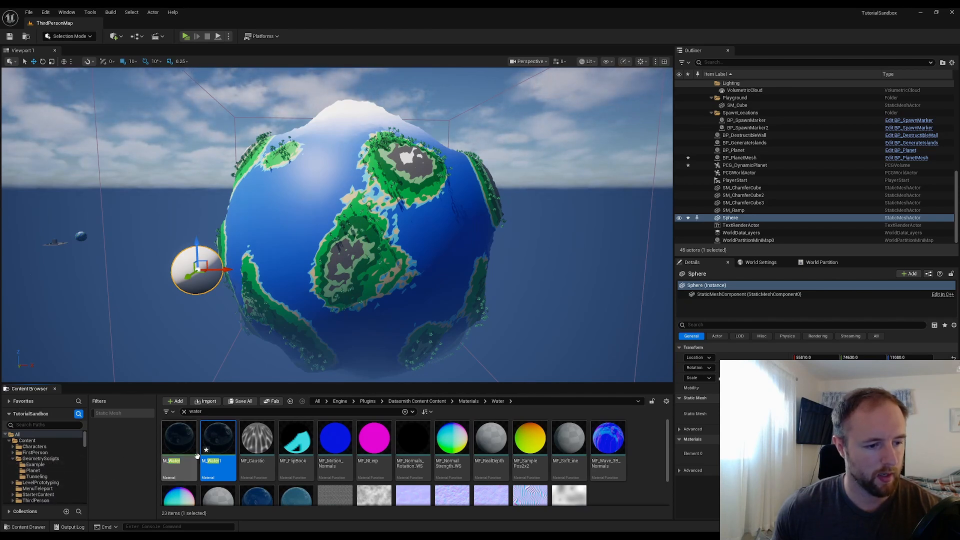
pyautogui.moveTo(218, 440); pyautogui.dragTo(60, 471)
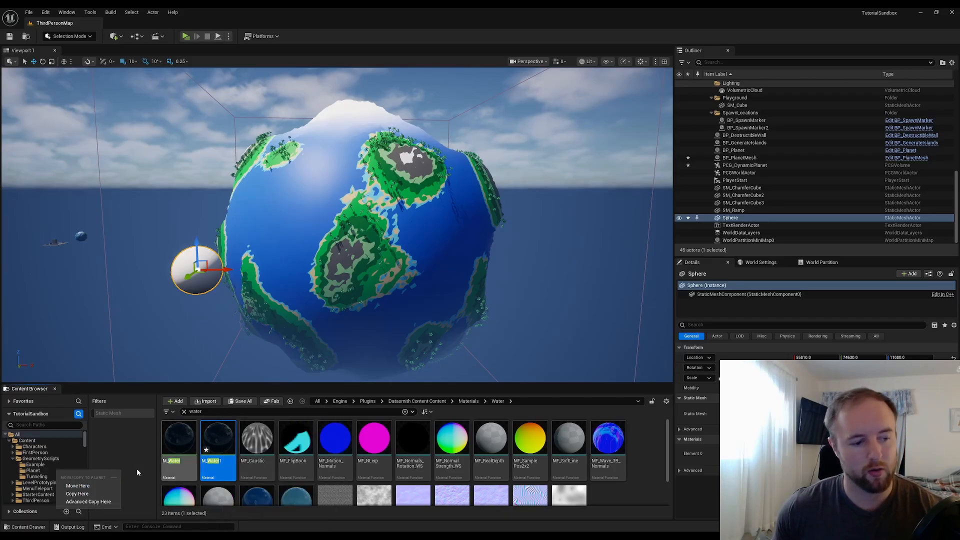
pyautogui.click(78, 485)
# Create a material instance from the duplicated water material in the Planet folder
pyautogui.click(53, 471)
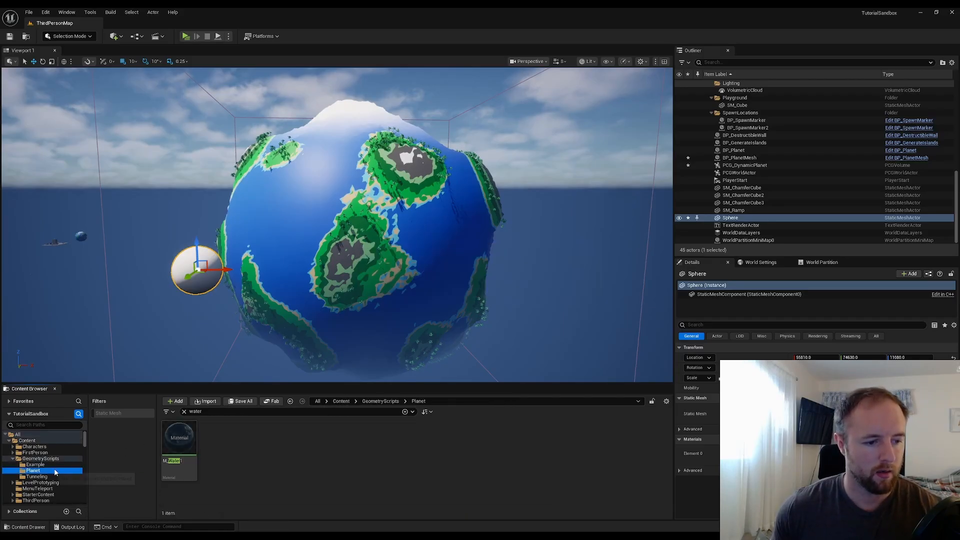
pyautogui.click(179, 442)
pyautogui.rightClick(176, 441)
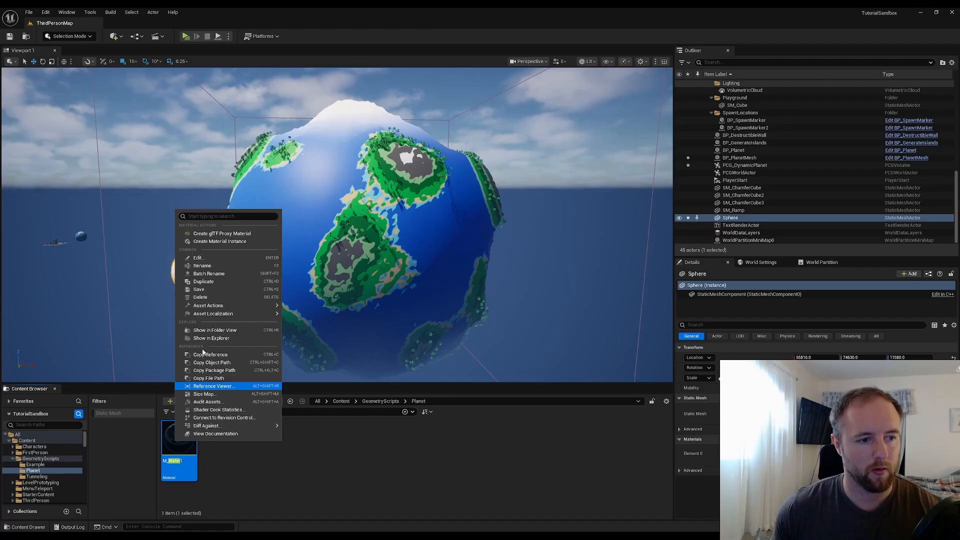
pyautogui.click(220, 243)
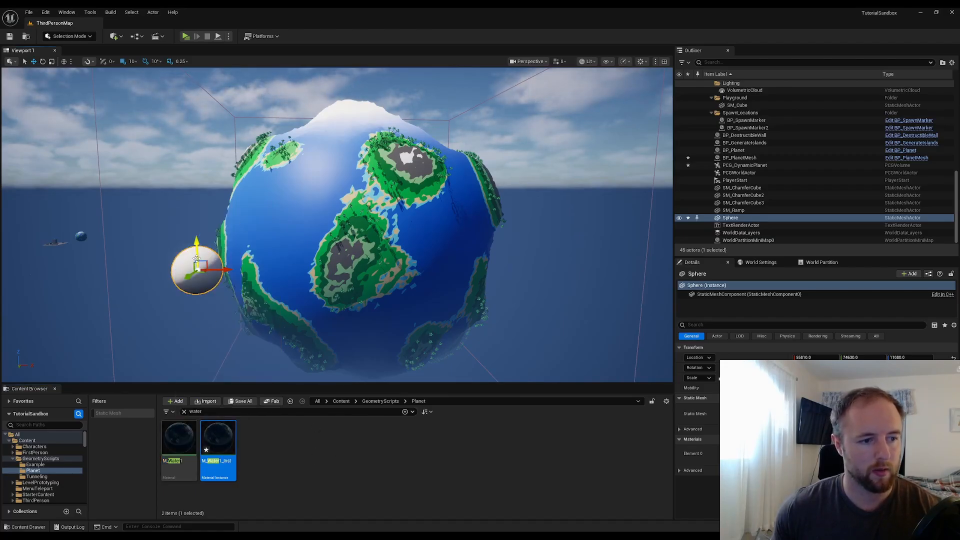
# Assign the new water material instance to the sphere's material element
pyautogui.moveTo(224, 443); pyautogui.dragTo(801, 453)
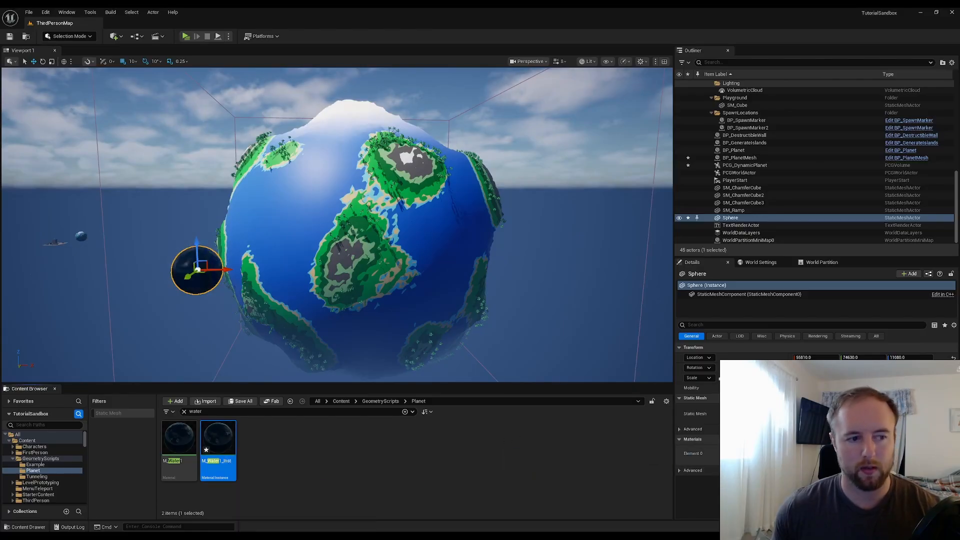
pyautogui.click(452, 476)
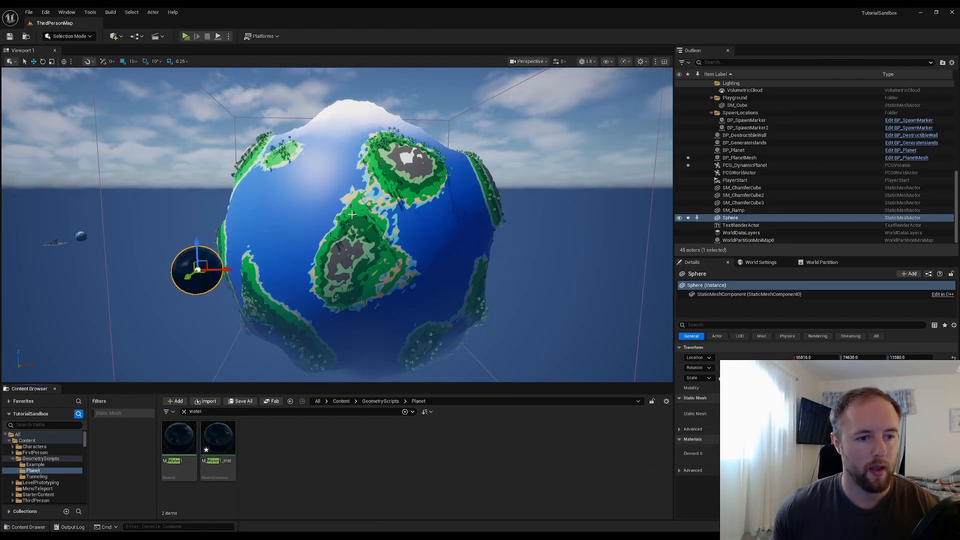
# Copy the planet mesh's location and paste it into the sphere's location
pyautogui.click(406, 203)
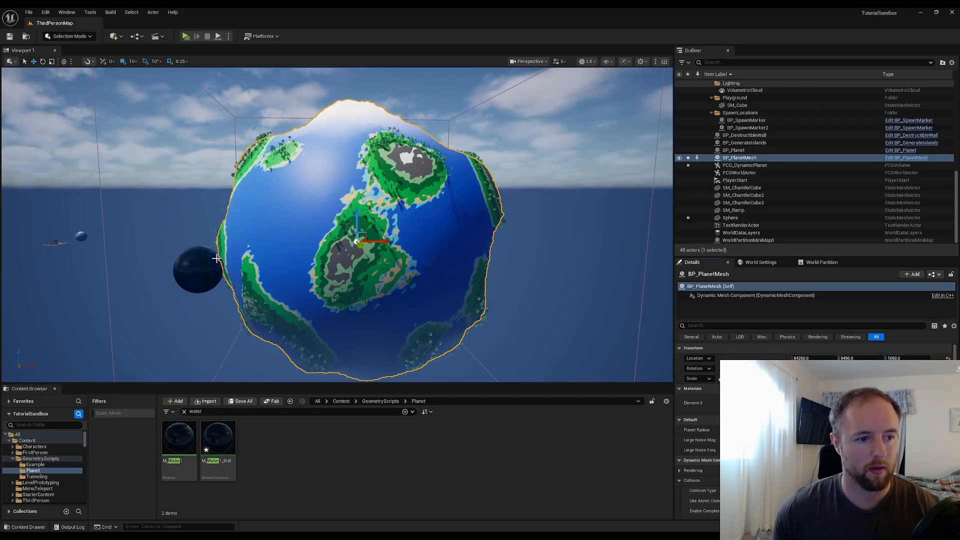
pyautogui.click(195, 264)
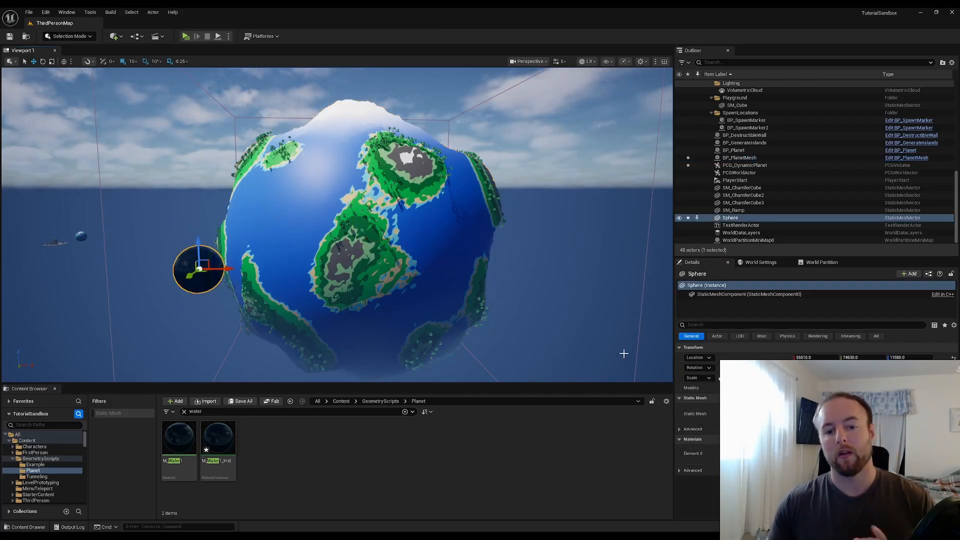
pyautogui.rightClick(690, 357)
pyautogui.click(711, 378)
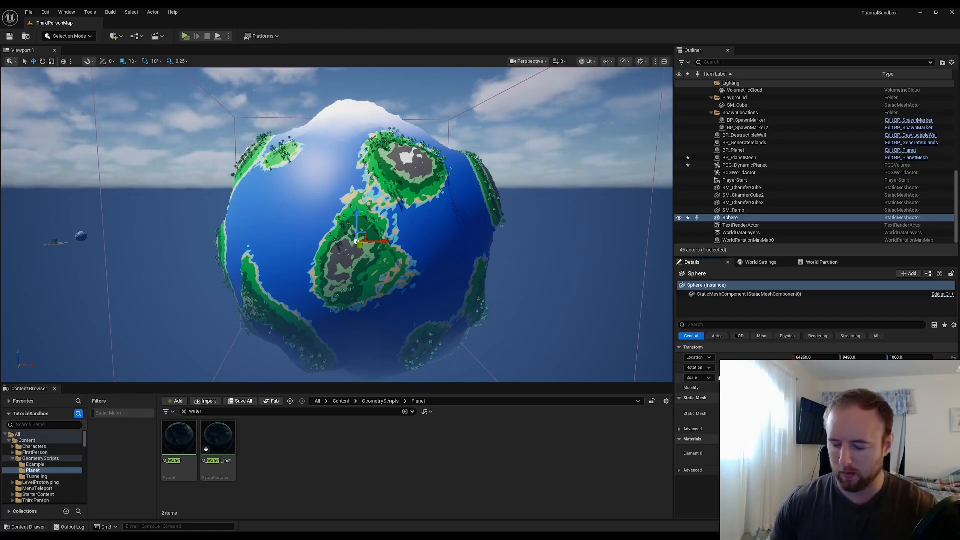
# Scale the sphere up uniformly until it just encloses the planet as an ocean layer
pyautogui.press('Return')
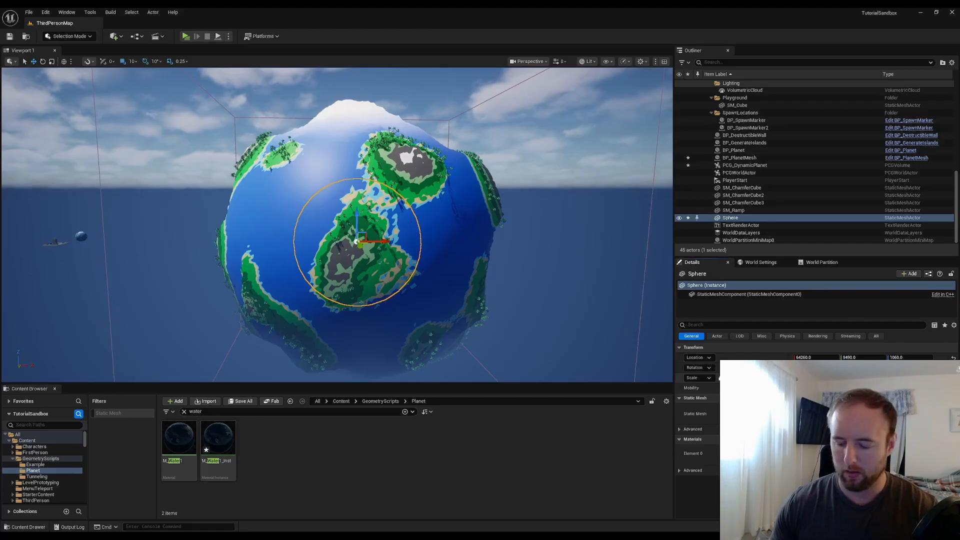
pyautogui.press('Return')
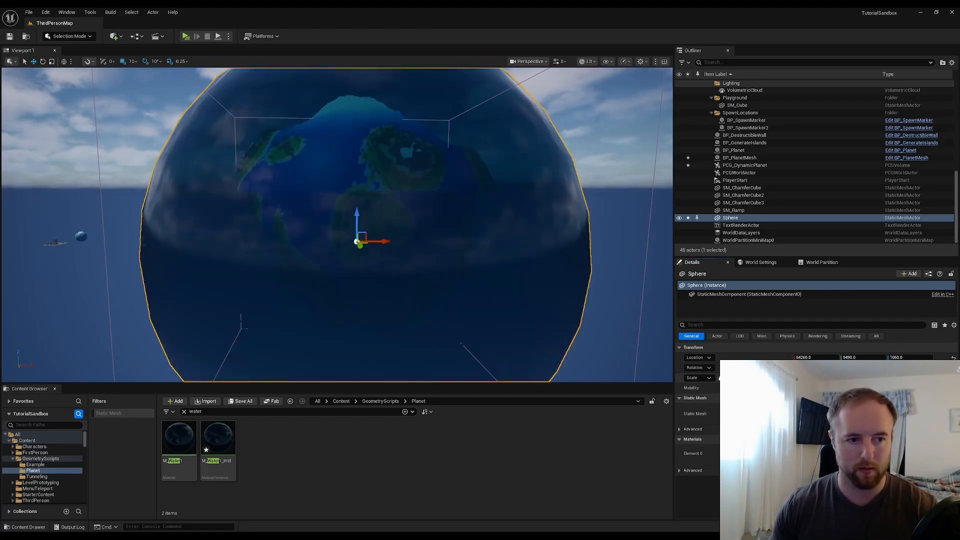
pyautogui.press('Return')
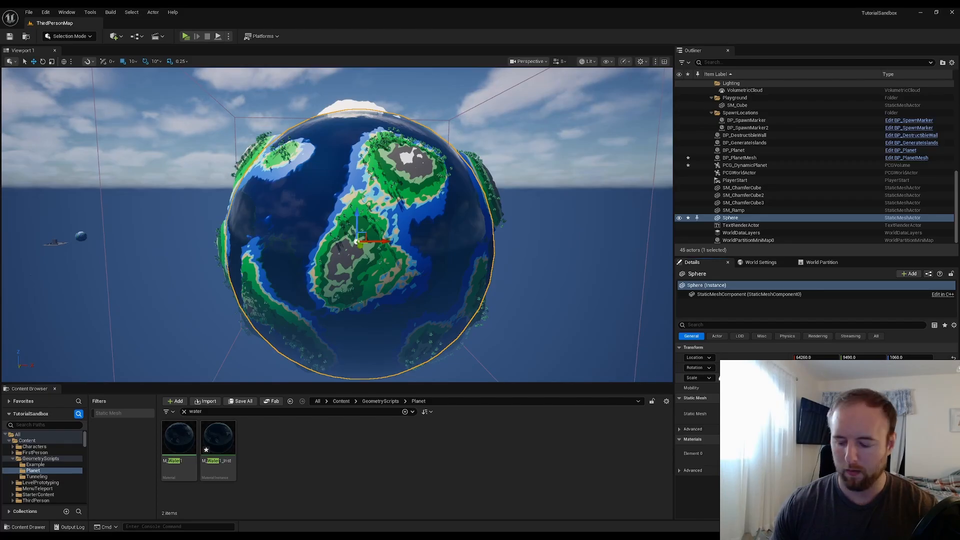
pyautogui.press('Return')
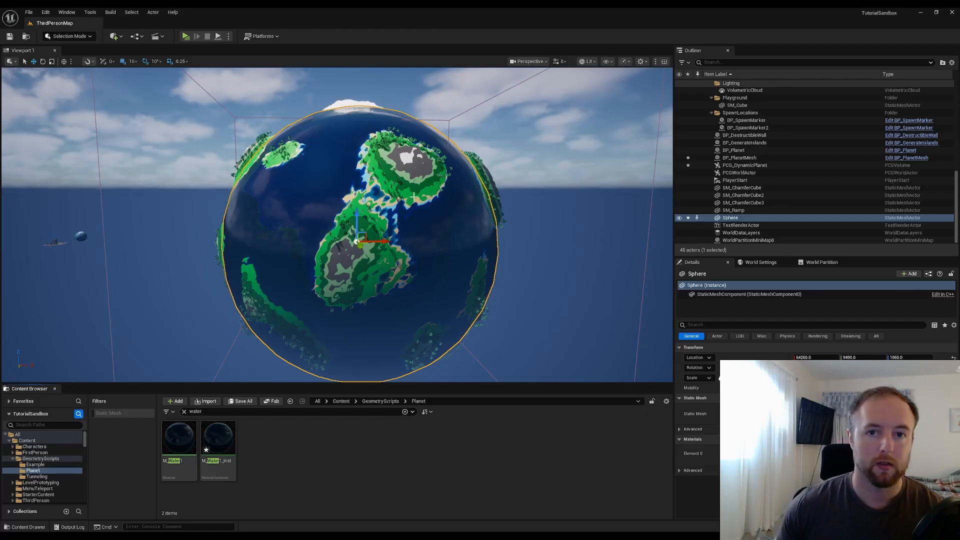
# Open the M_Water1_Inst material instance and arrange its editor window beside the level viewport
pyautogui.click(184, 412)
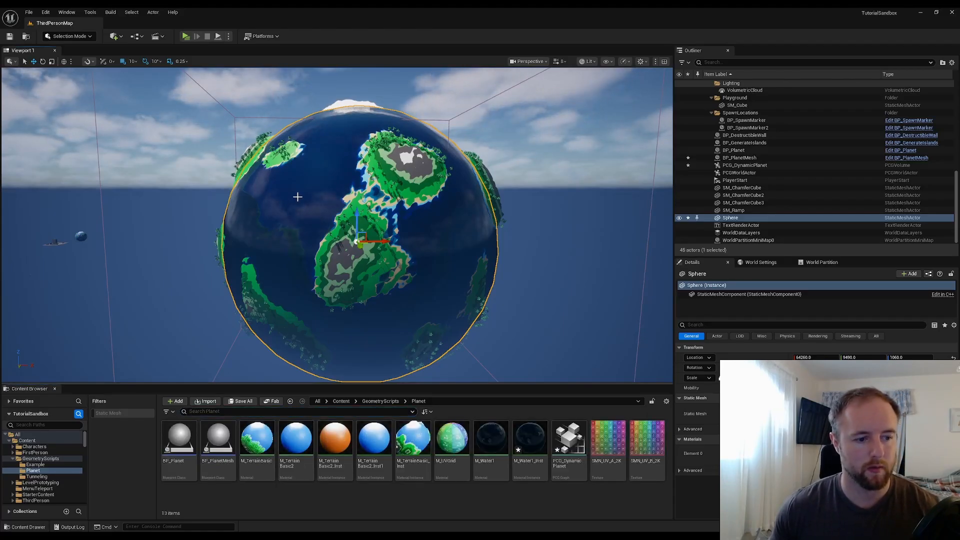
pyautogui.click(526, 449)
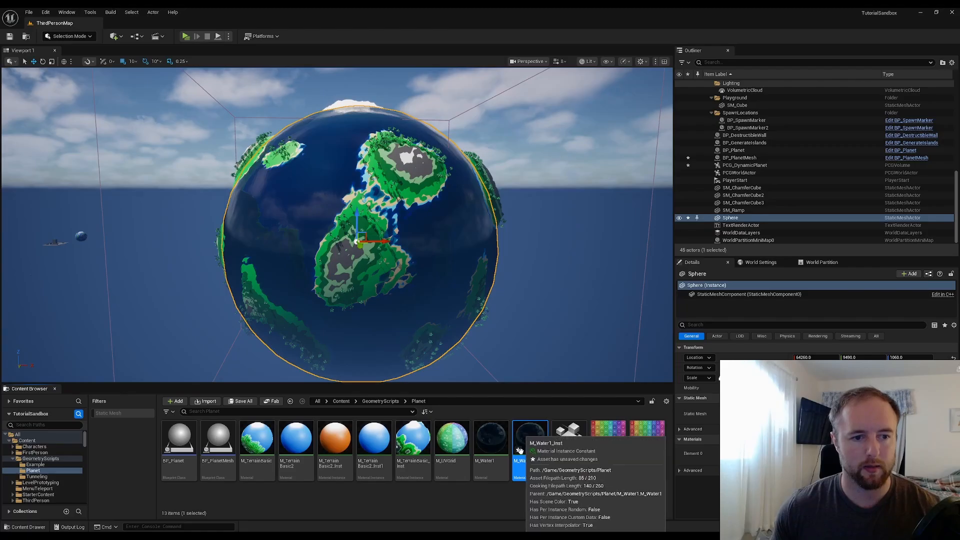
pyautogui.doubleClick(522, 449)
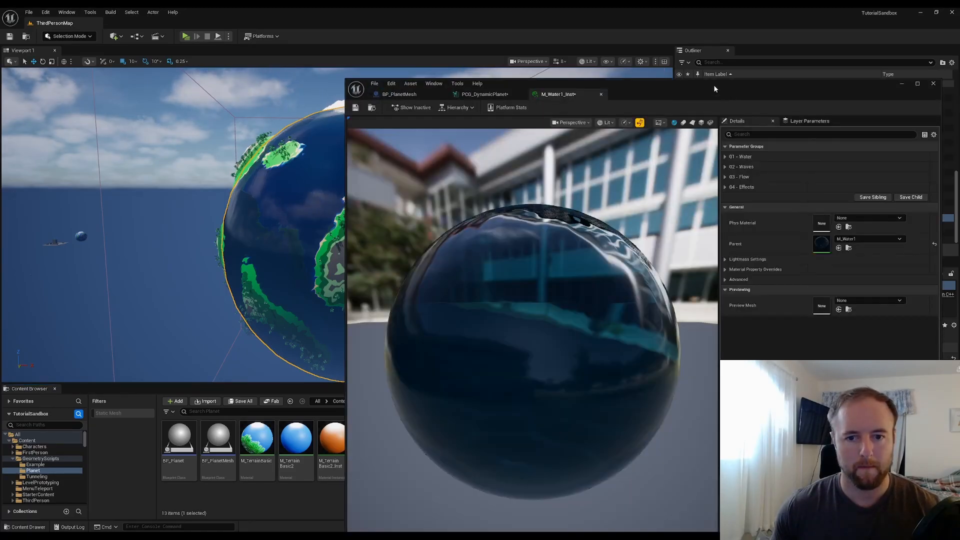
pyautogui.moveTo(714, 88); pyautogui.dragTo(734, 119)
pyautogui.moveTo(366, 176); pyautogui.dragTo(661, 176)
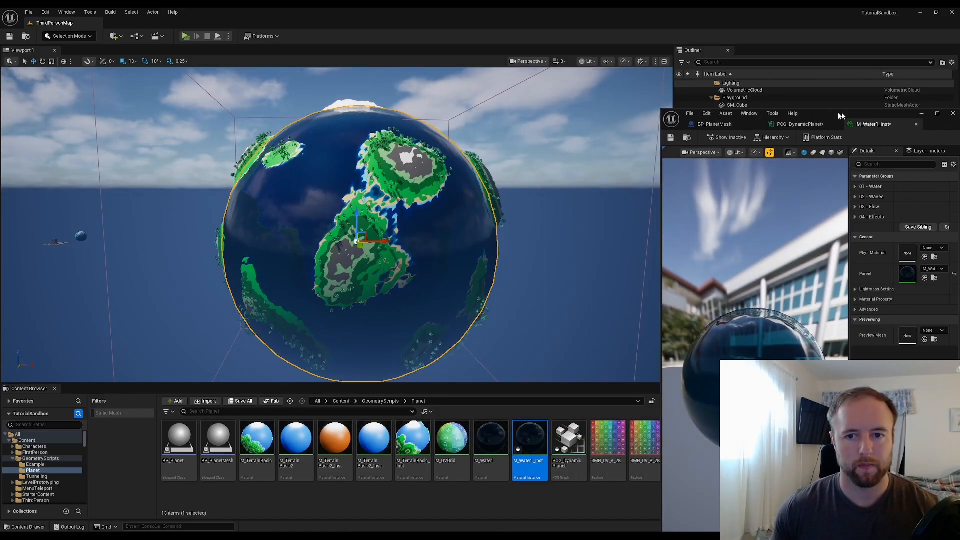
pyautogui.moveTo(840, 116); pyautogui.dragTo(676, 69)
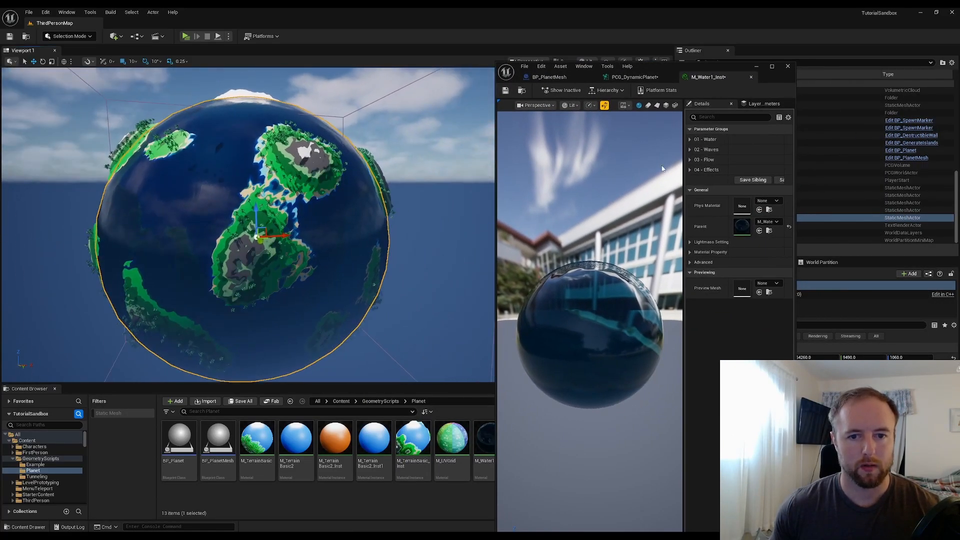
# Expand the Water and Waves parameter groups and enable the MaxDepth and Turbidity overrides
pyautogui.click(691, 139)
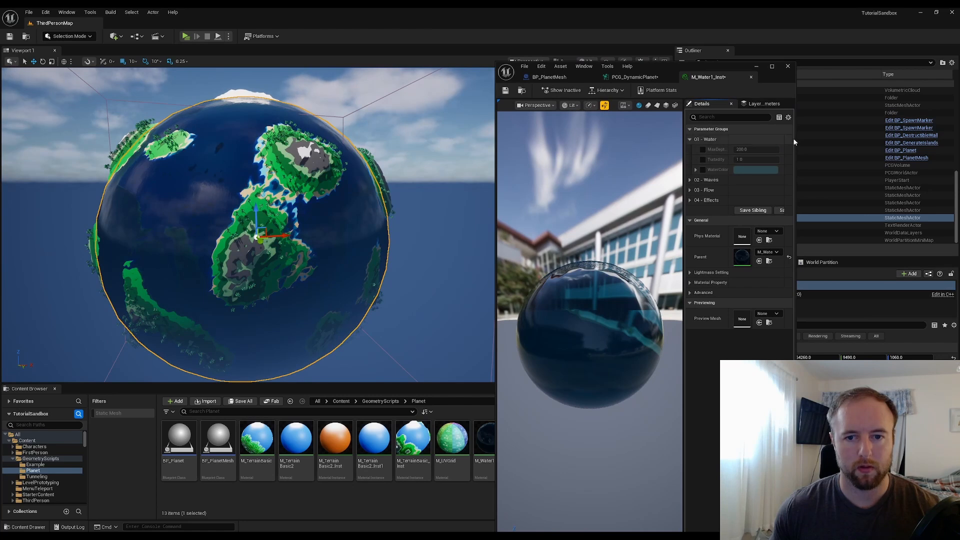
pyautogui.moveTo(794, 140); pyautogui.dragTo(898, 145)
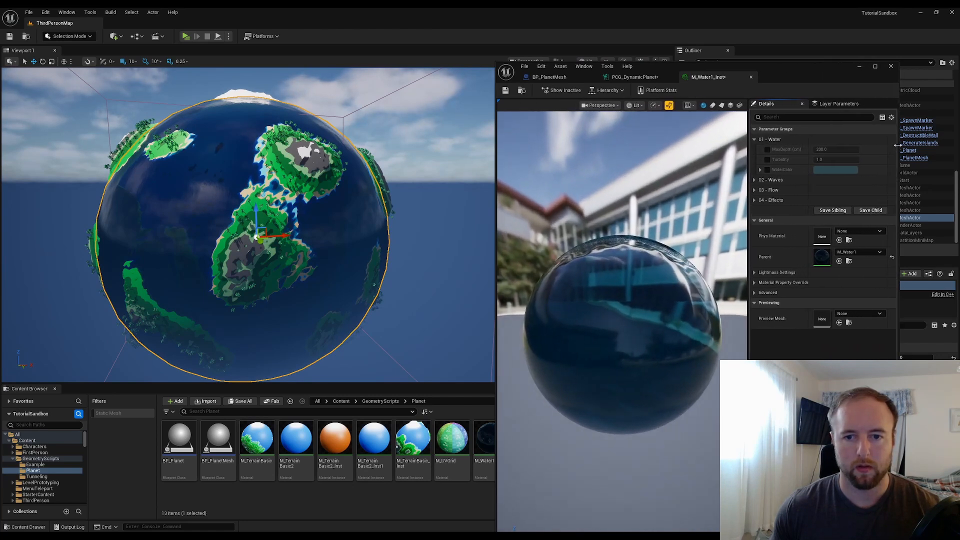
pyautogui.click(760, 180)
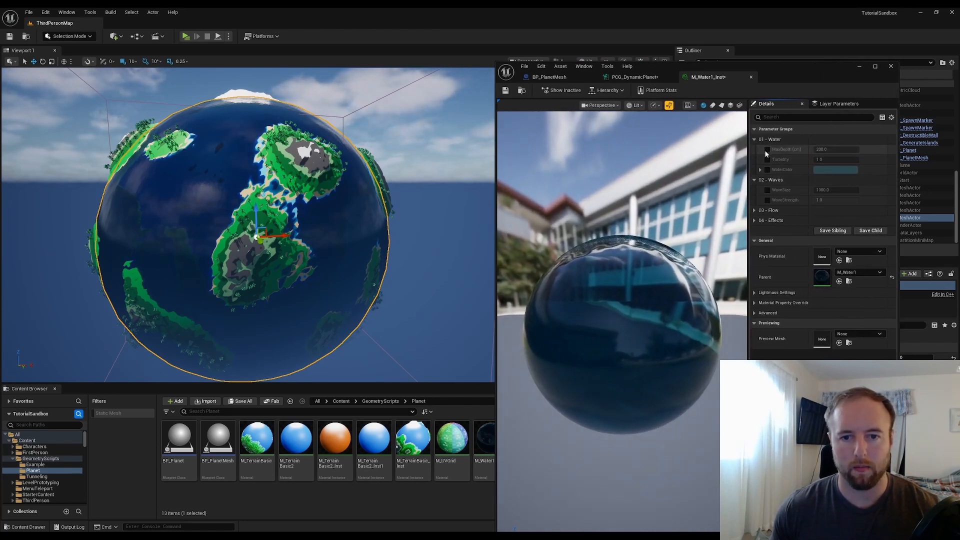
pyautogui.click(768, 150)
pyautogui.click(767, 160)
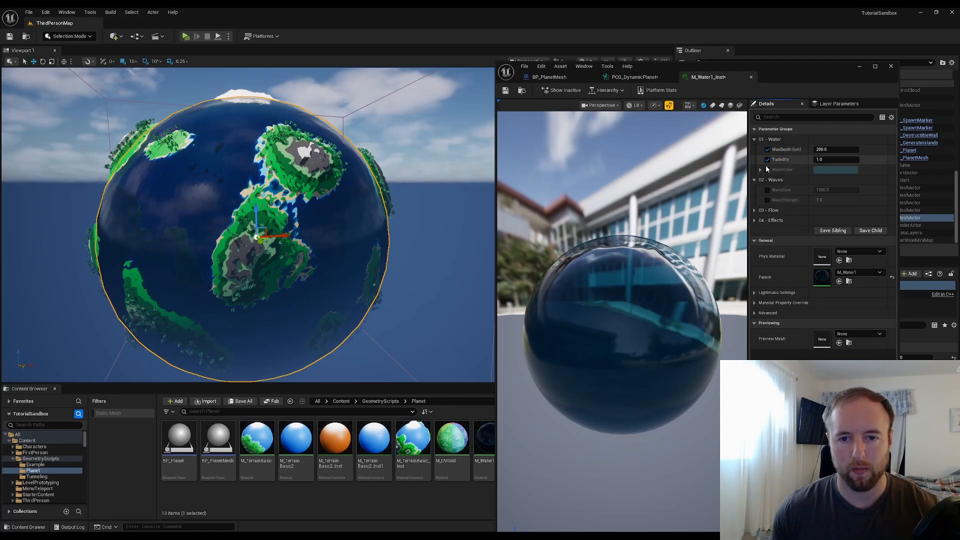
# Enable the WaterColor override and set the water Turbidity to 50
pyautogui.click(767, 169)
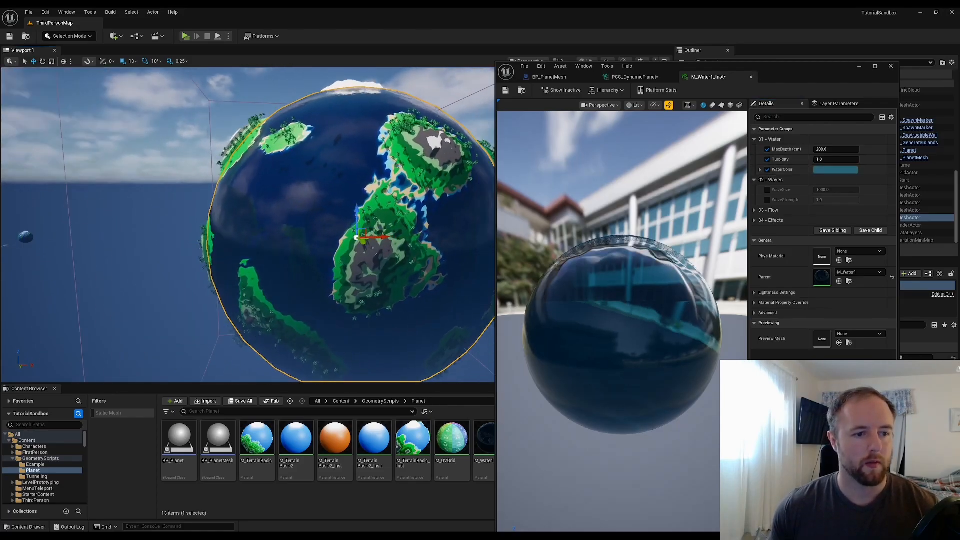
pyautogui.moveTo(270, 257); pyautogui.dragTo(296, 262, button='right')
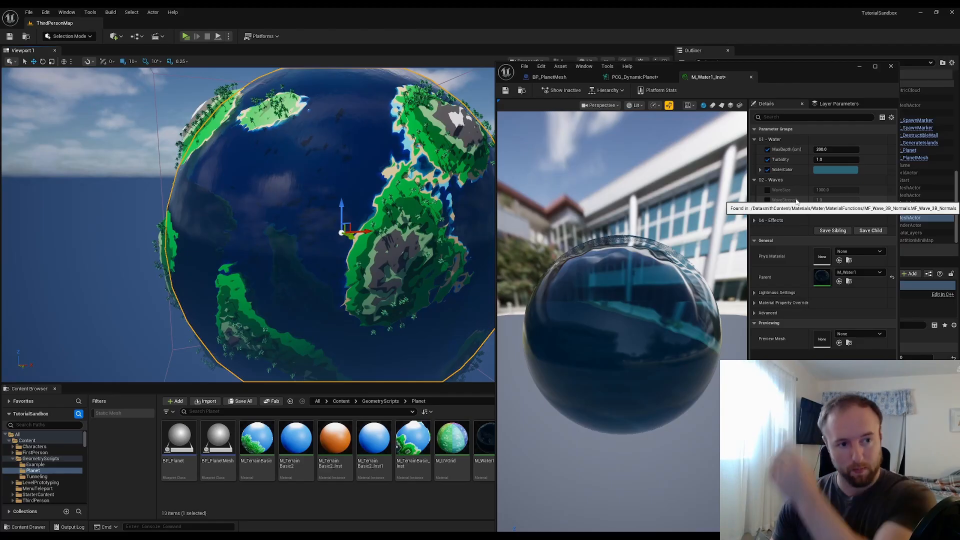
pyautogui.click(832, 161)
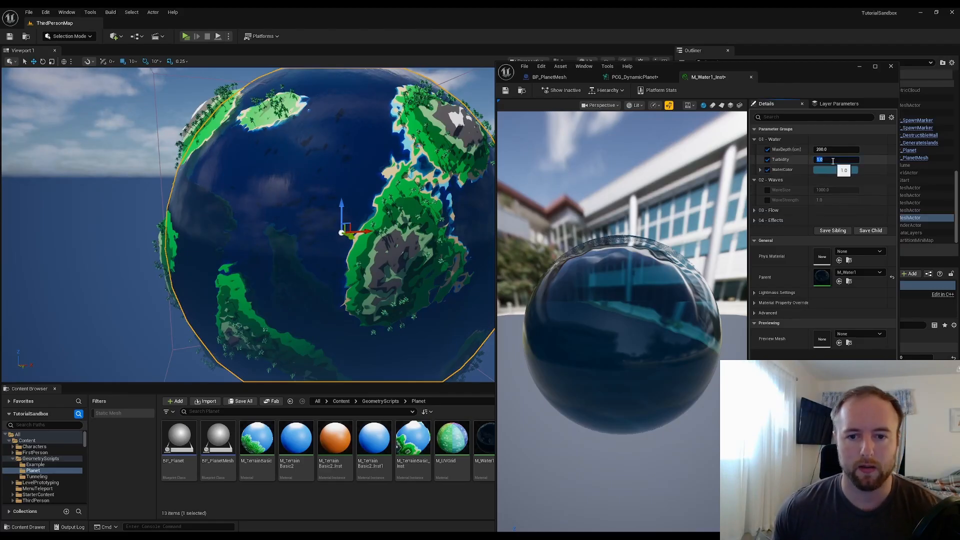
pyautogui.write('100')
pyautogui.press('Return')
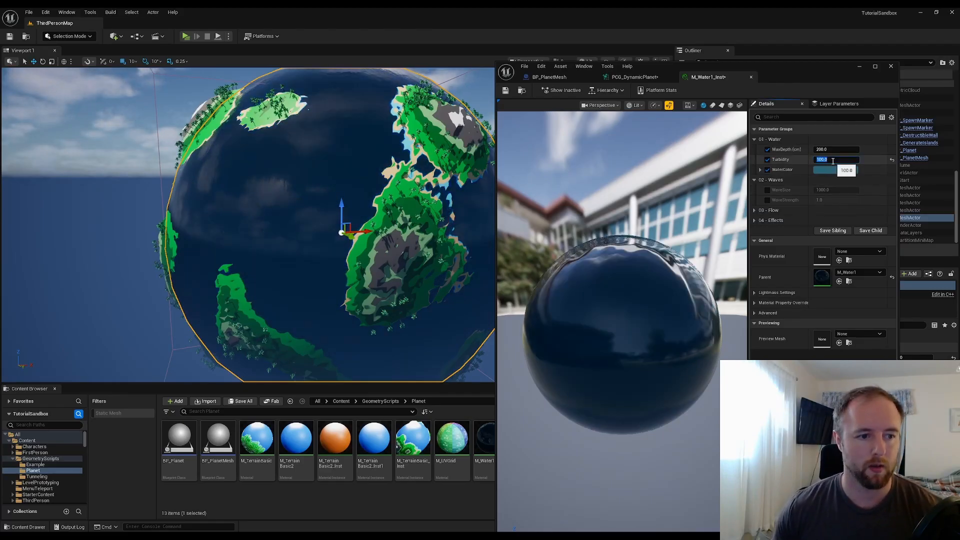
pyautogui.write('50')
pyautogui.press('Return')
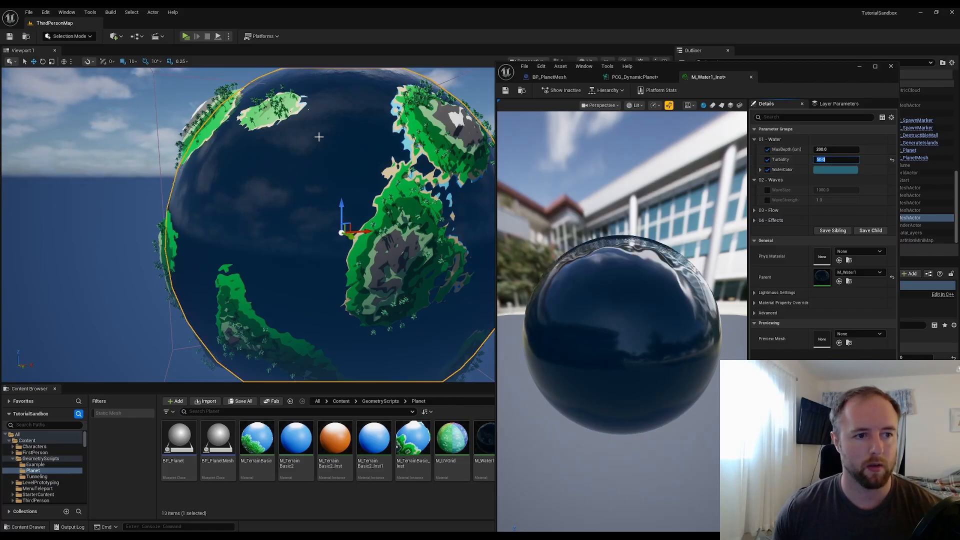
# Change the WaterColor to a lighter, brighter blue in the color picker and confirm it
pyautogui.moveTo(318, 137); pyautogui.dragTo(311, 117, button='right')
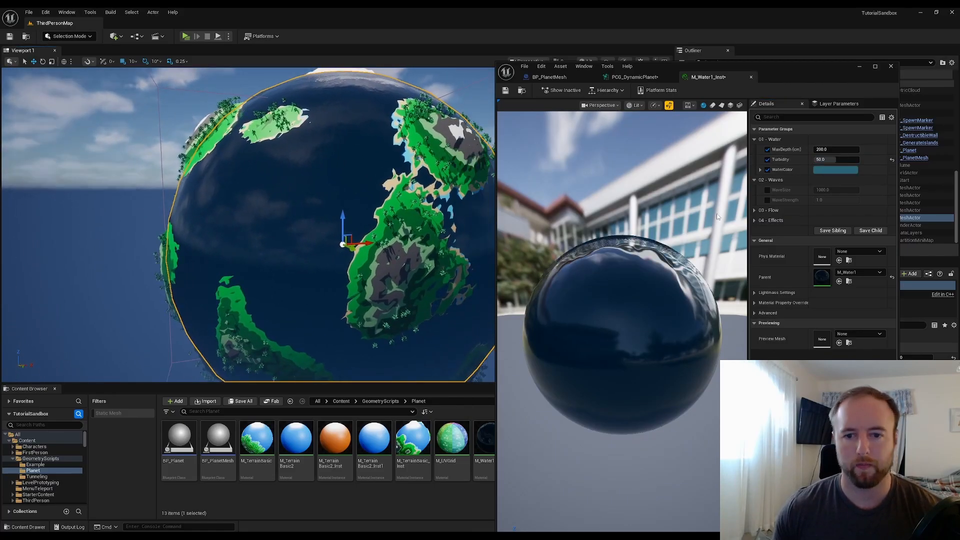
pyautogui.click(833, 170)
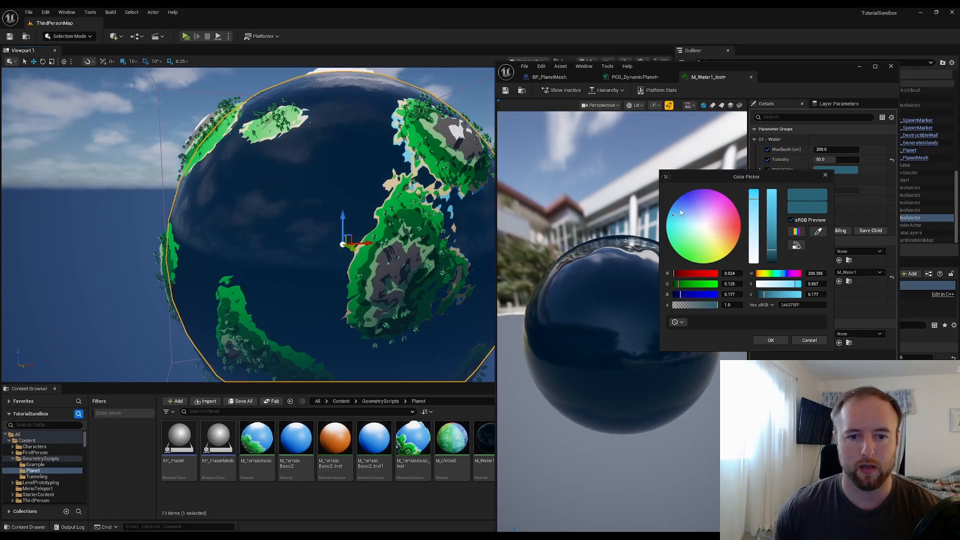
pyautogui.moveTo(674, 214); pyautogui.dragTo(679, 209)
pyautogui.click(771, 236)
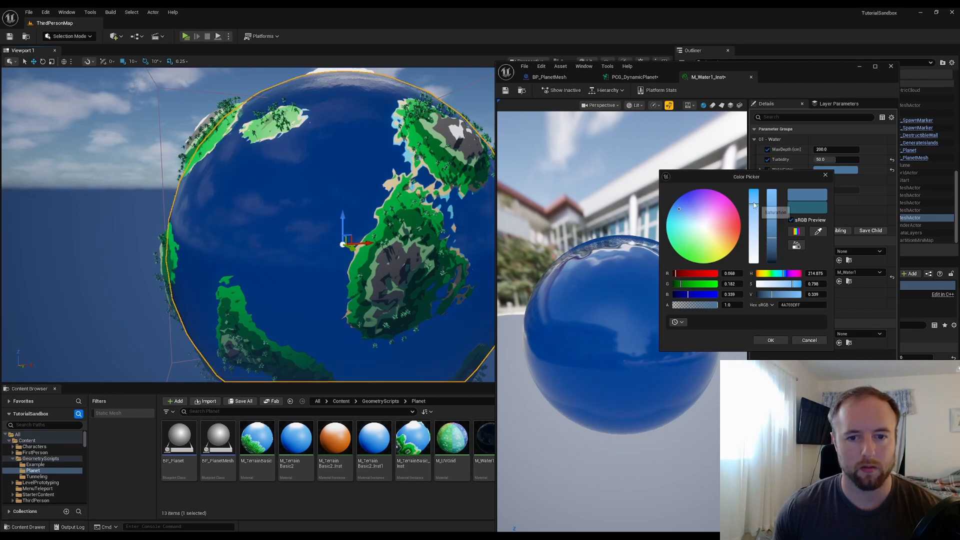
pyautogui.moveTo(755, 204); pyautogui.dragTo(771, 231)
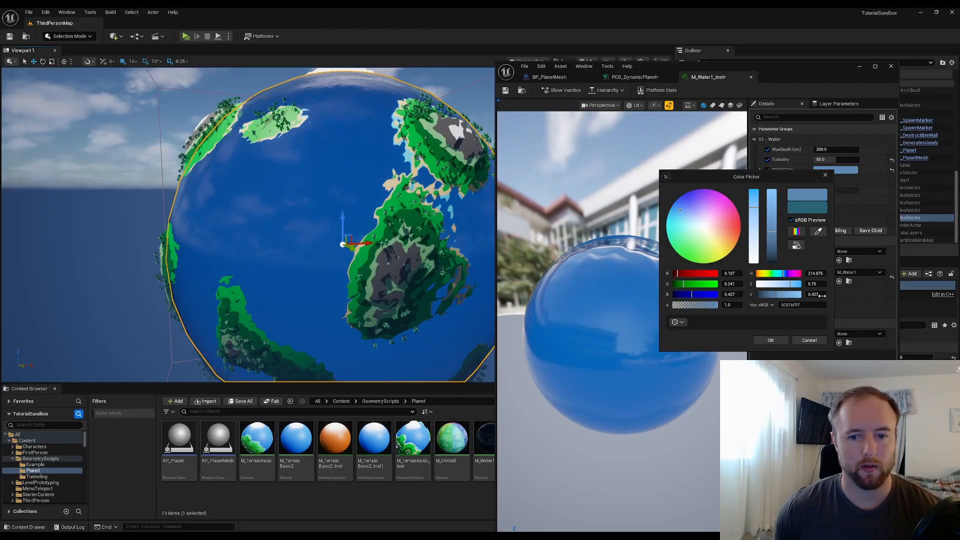
pyautogui.click(774, 340)
# Enable the WaveSize and WaveStrength overrides and expand the Flow and Effects parameter groups
pyautogui.press('s')
pyautogui.press('d')
pyautogui.moveTo(373, 196); pyautogui.dragTo(345, 186, button='right')
pyautogui.press('w')
pyautogui.press('d')
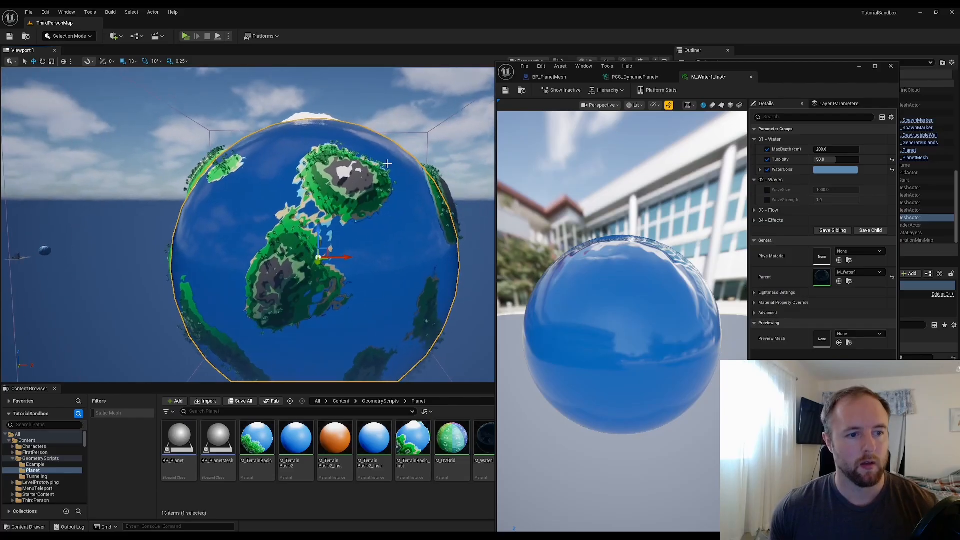
pyautogui.click(415, 96)
pyautogui.click(282, 167)
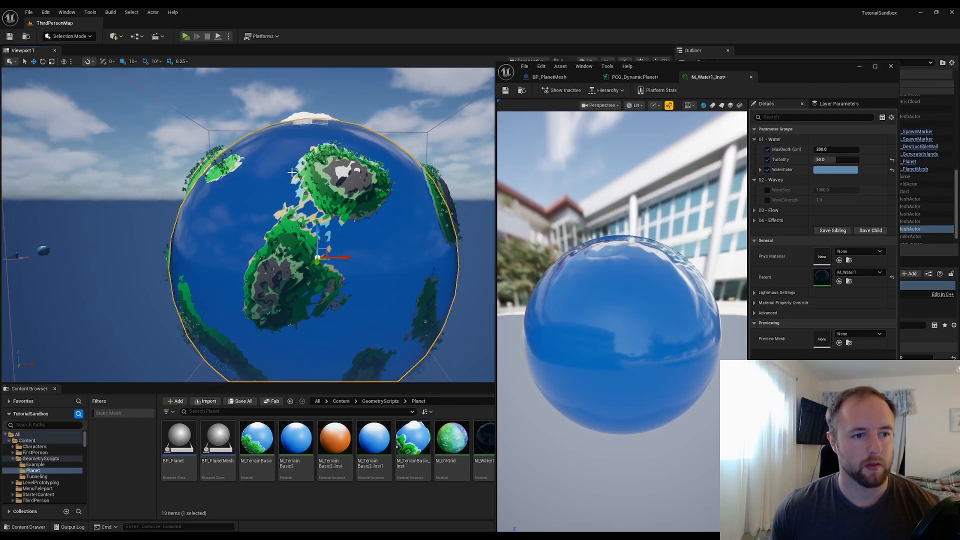
pyautogui.click(768, 200)
pyautogui.click(767, 190)
pyautogui.click(755, 210)
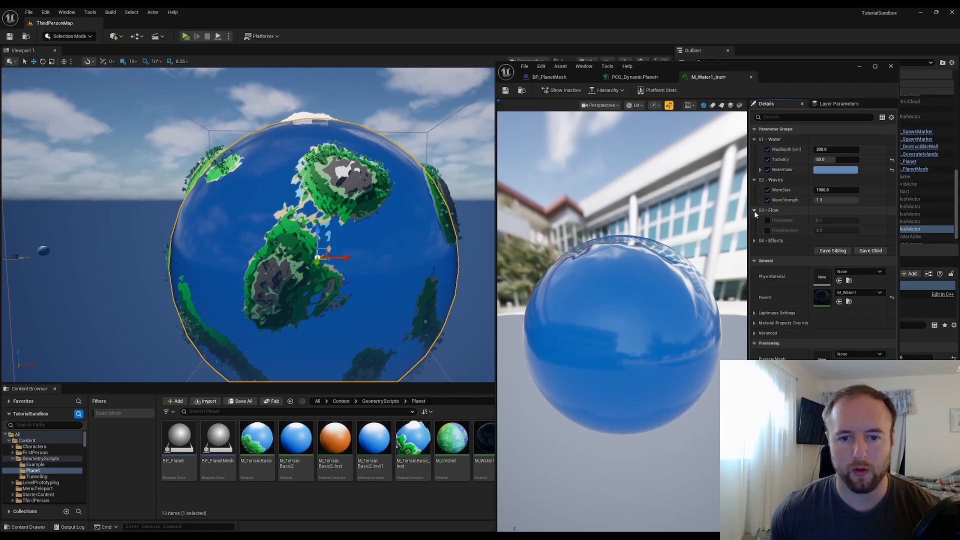
pyautogui.click(755, 240)
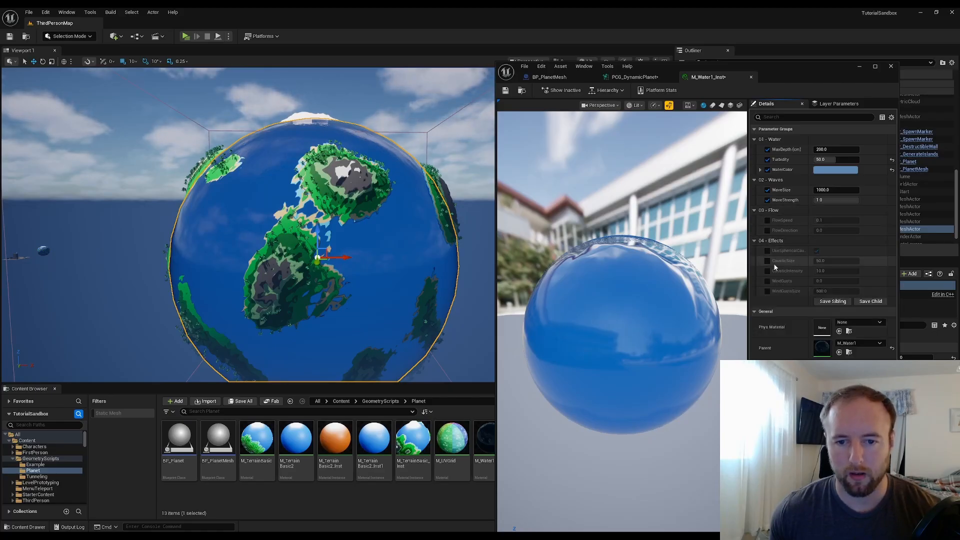
pyautogui.click(768, 252)
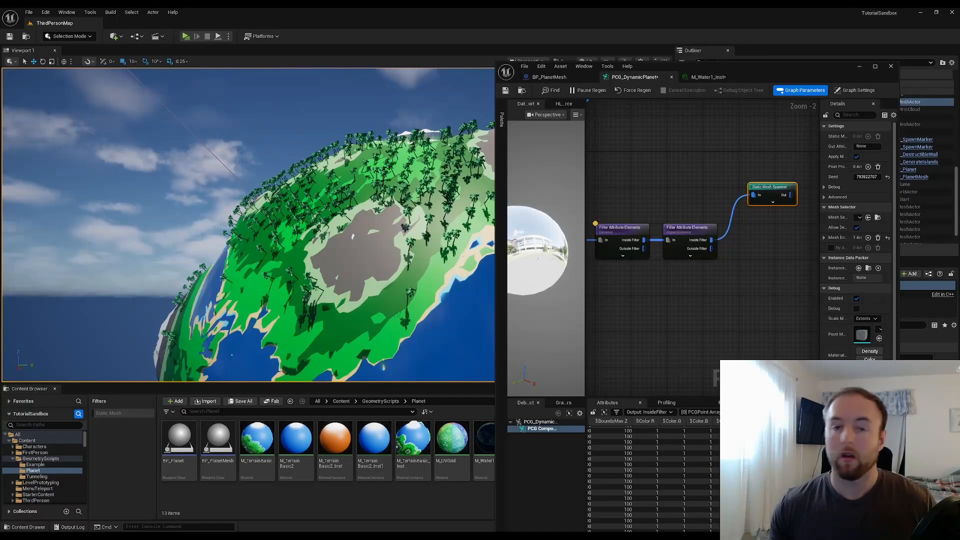
# Insert a Transform Points node between the filter's Inside Filter output and the Static Mesh Spawner in the PCG graph
pyautogui.click(751, 248)
pyautogui.moveTo(733, 246); pyautogui.dragTo(689, 247, button='right')
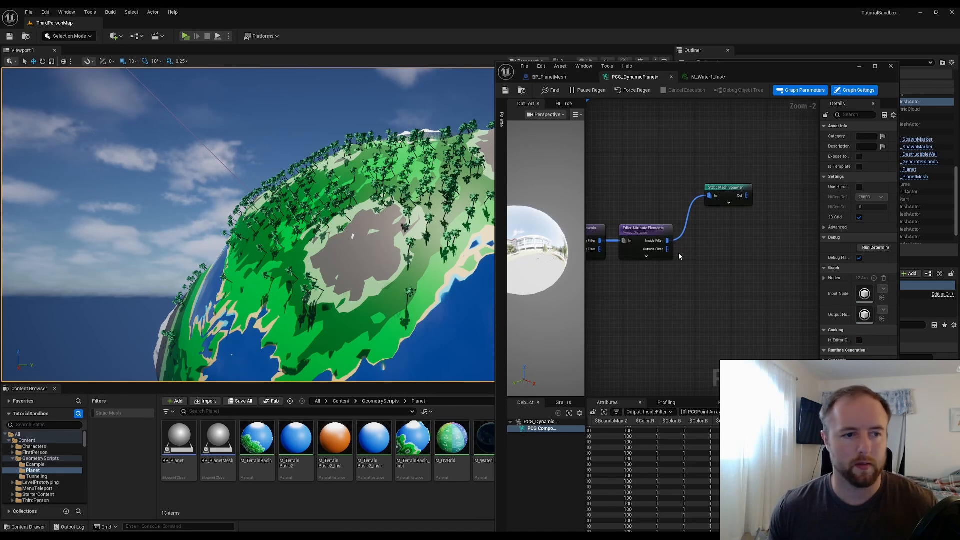
pyautogui.moveTo(668, 241); pyautogui.dragTo(692, 253)
pyautogui.write('trans')
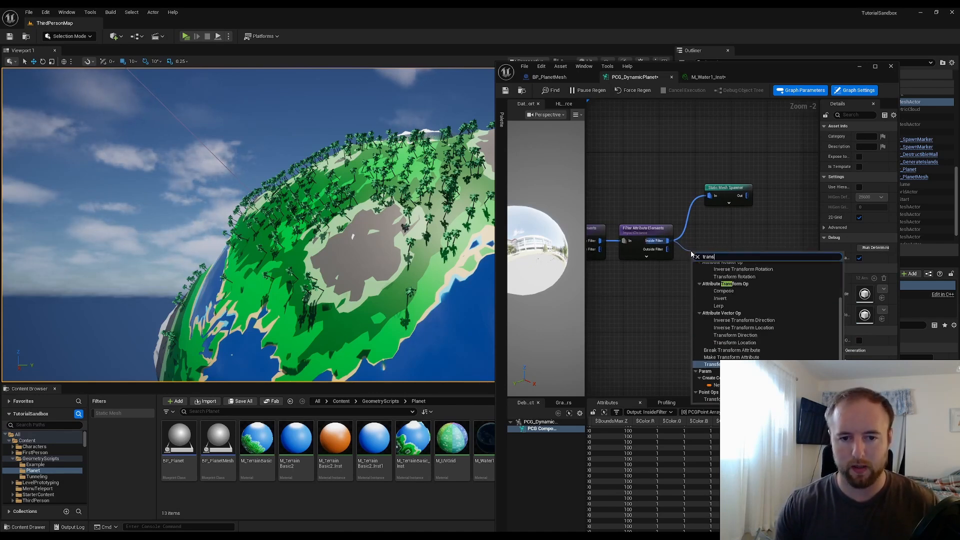
pyautogui.write('form')
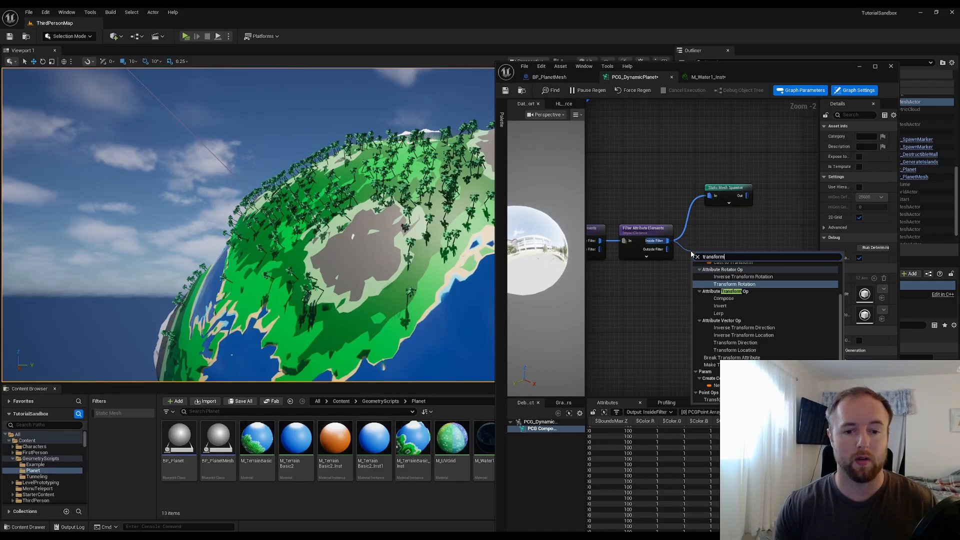
pyautogui.write(' points')
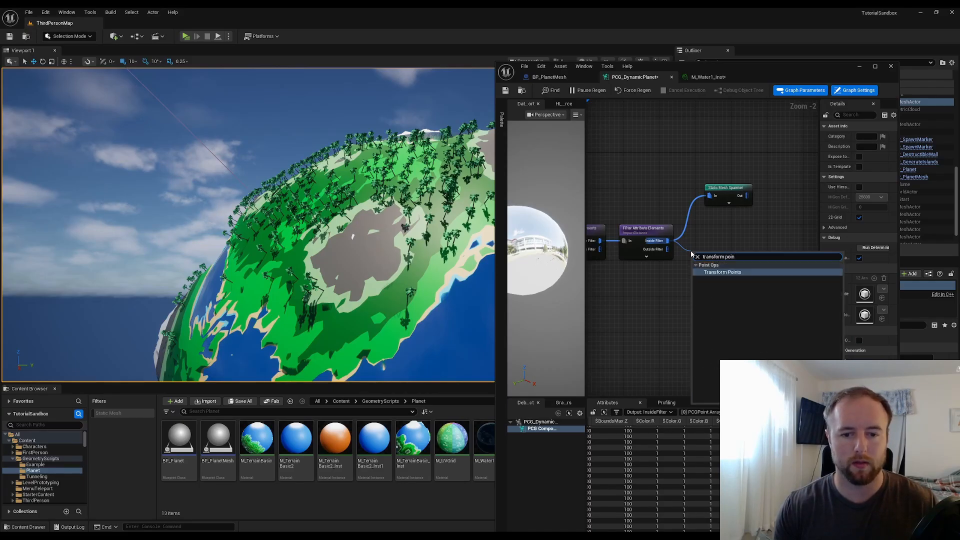
pyautogui.press('Return')
pyautogui.moveTo(724, 199); pyautogui.dragTo(760, 195)
pyautogui.keyDown('alt'); pyautogui.click(726, 197); pyautogui.keyUp('alt')
pyautogui.moveTo(728, 263); pyautogui.dragTo(747, 191)
pyautogui.click(709, 254)
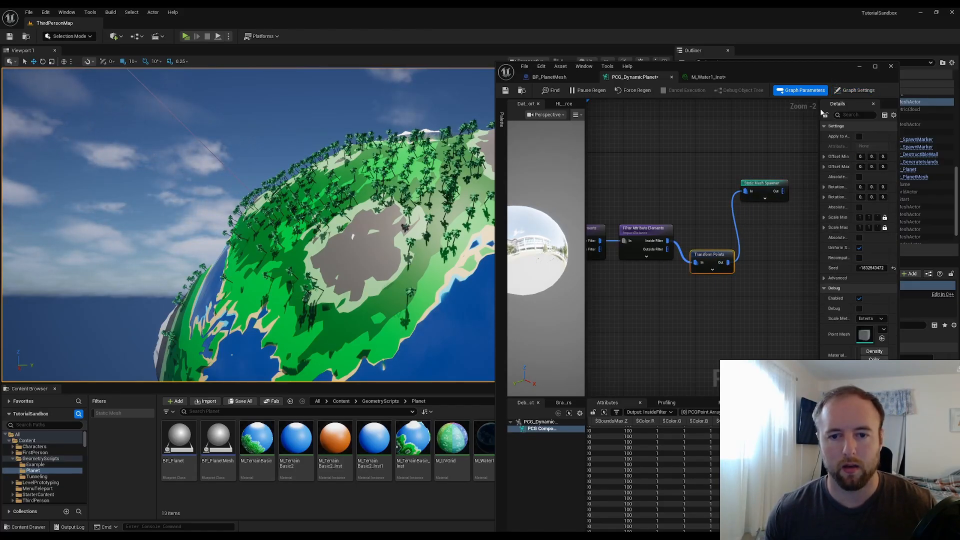
# Set the Transform Points Scale Min to 0.5 on all three axes
pyautogui.moveTo(417, 142); pyautogui.dragTo(463, 144, button='right')
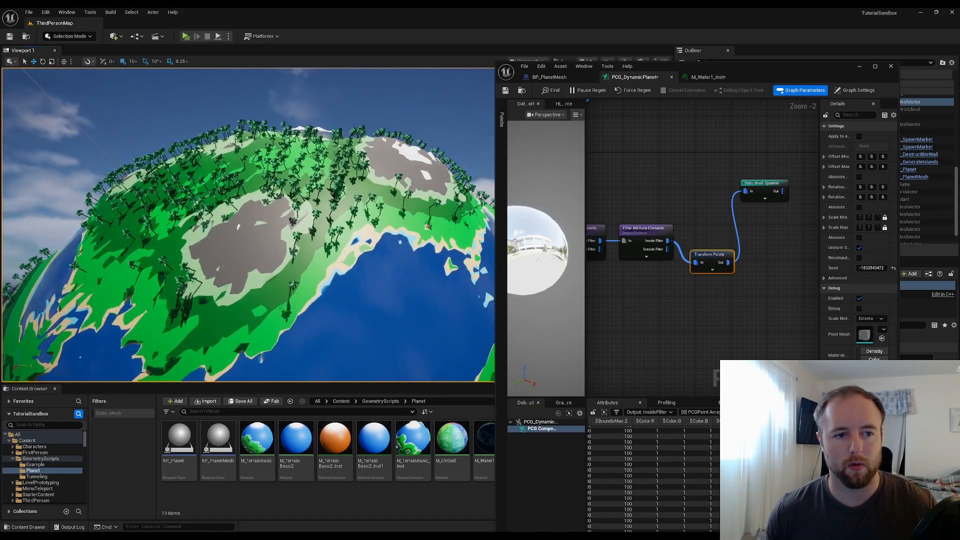
pyautogui.moveTo(819, 132); pyautogui.dragTo(757, 132)
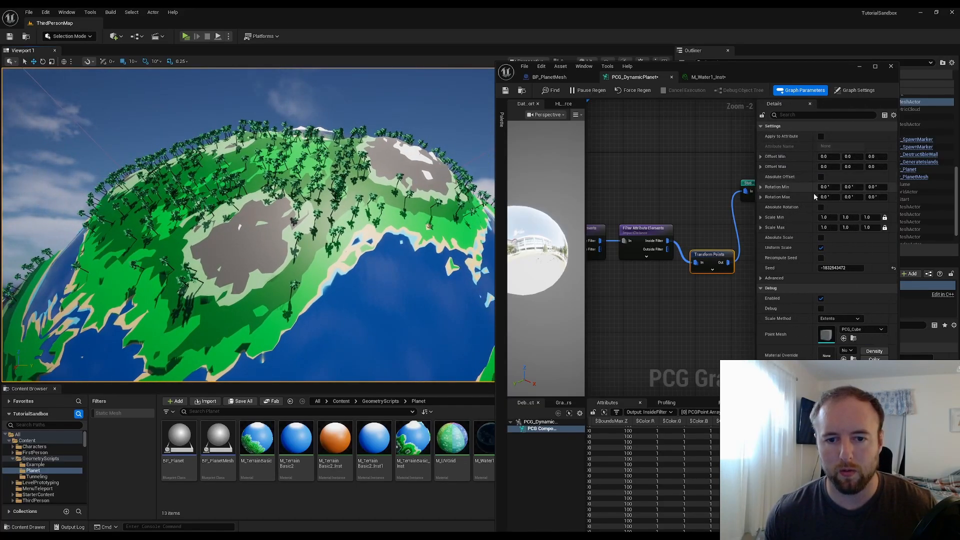
pyautogui.click(827, 218)
pyautogui.write('0')
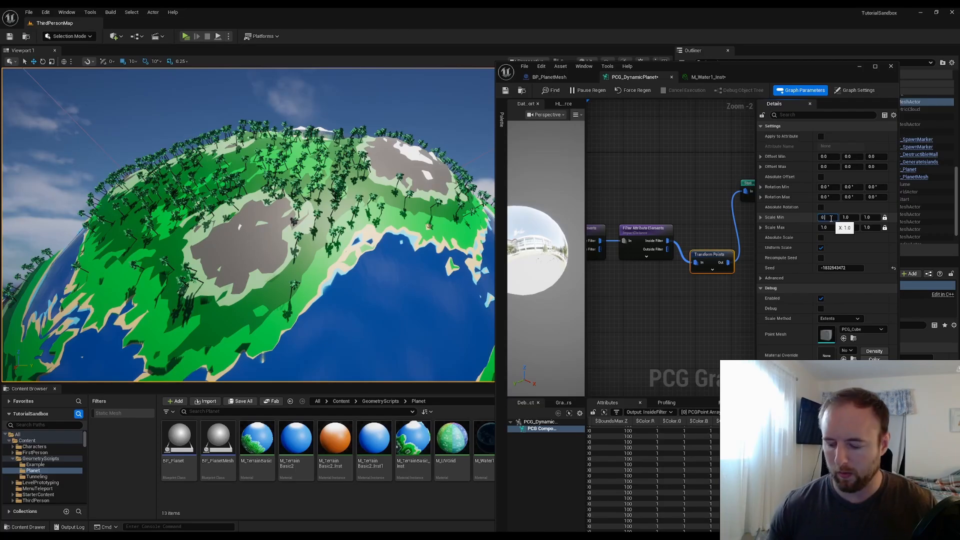
pyautogui.write('.7')
pyautogui.press('Tab')
pyautogui.write('1.7')
pyautogui.press('Tab')
pyautogui.write('1.')
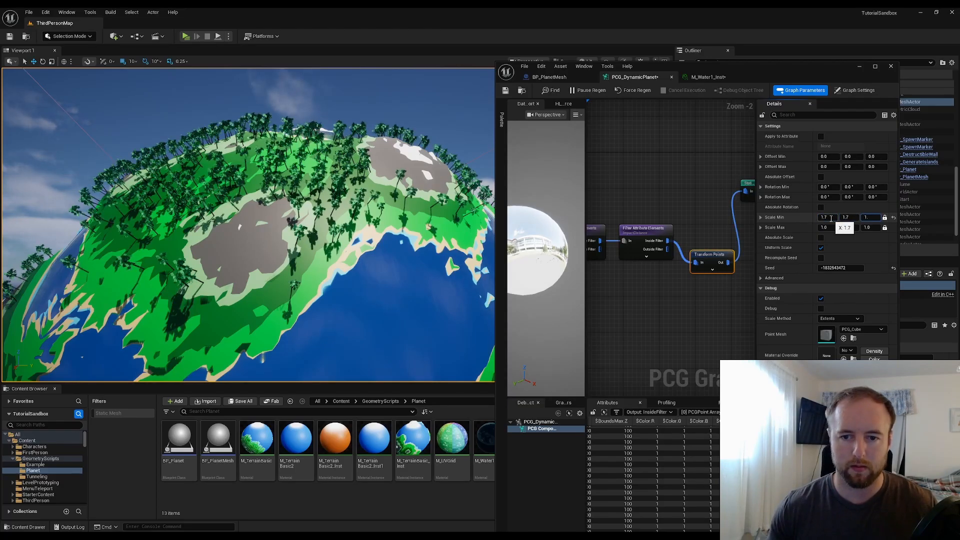
pyautogui.press('BackSpace')
pyautogui.press('BackSpace')
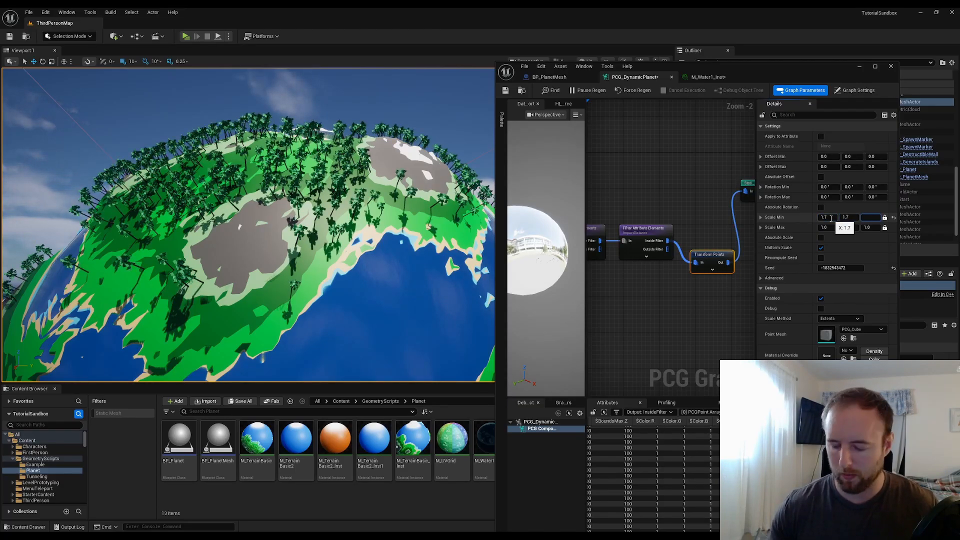
pyautogui.write('0.7')
pyautogui.hotkey('shift', 'Tab')
pyautogui.write('0.7')
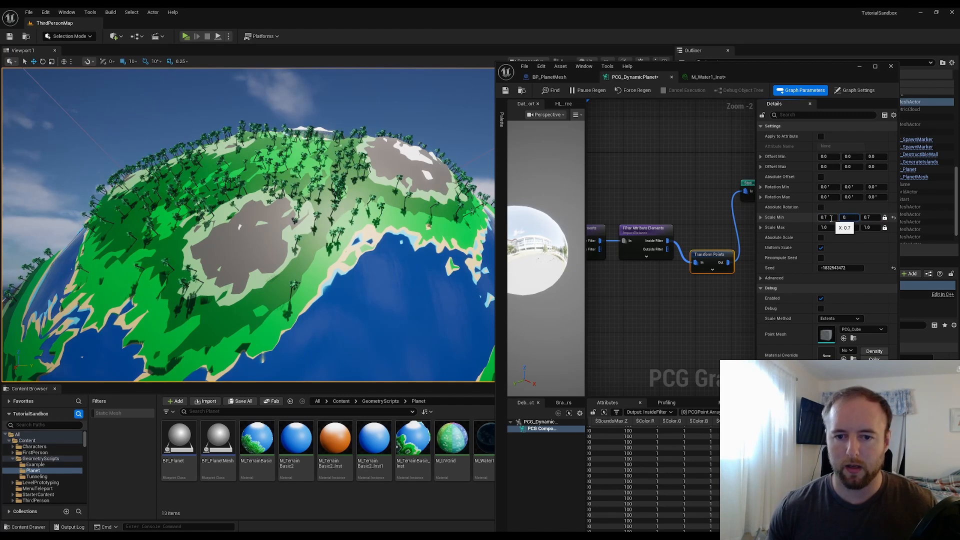
pyautogui.press('Return')
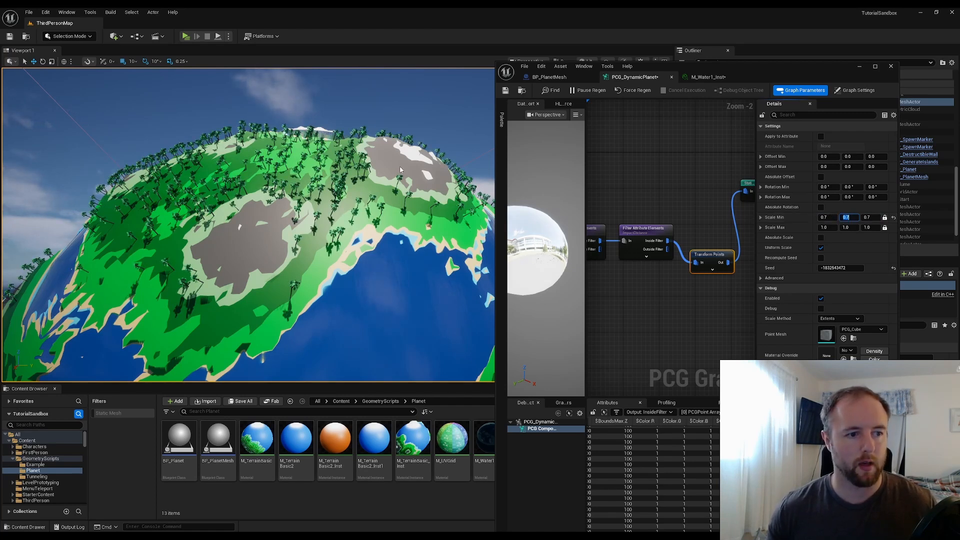
pyautogui.write('0.5')
pyautogui.press('Return')
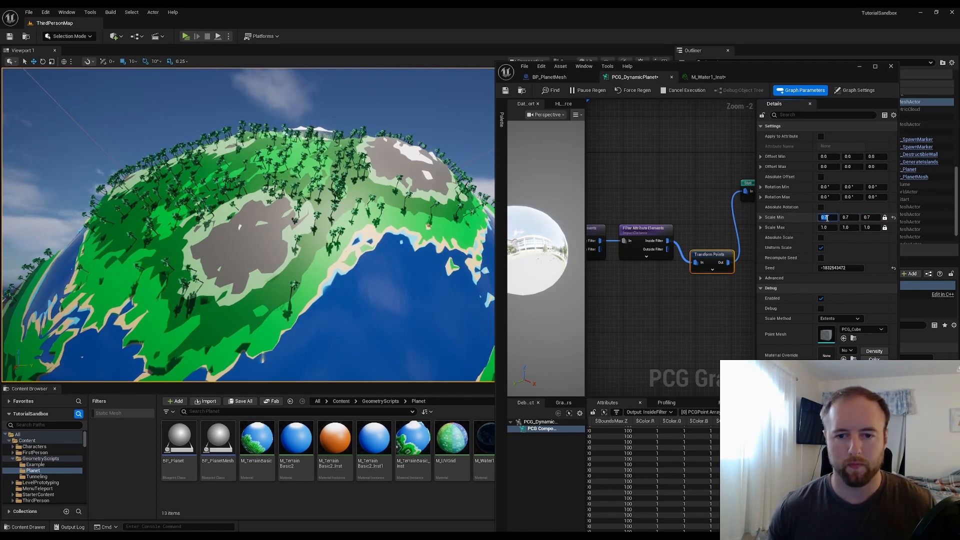
pyautogui.press('Tab')
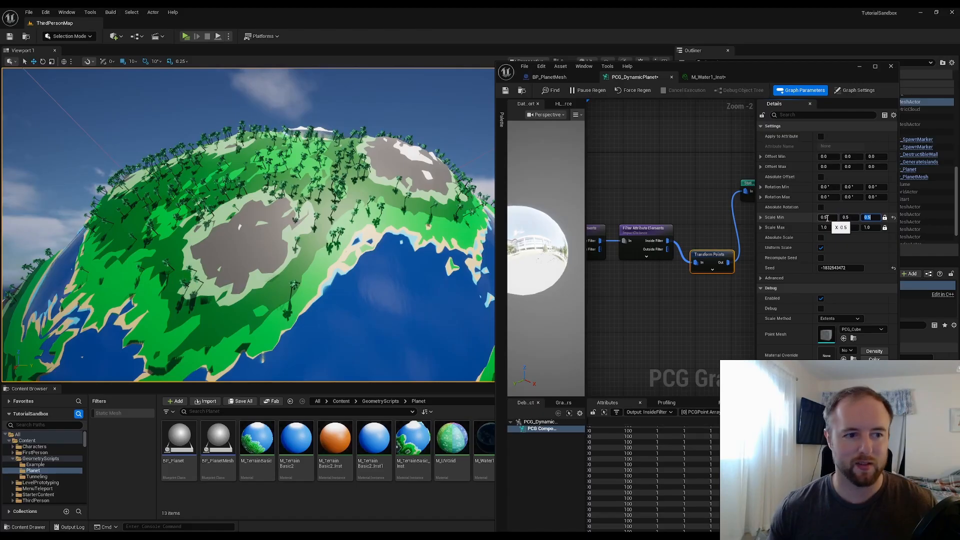
# Set the Transform Points Scale Max to 1.3 on all three axes
pyautogui.moveTo(360, 220); pyautogui.dragTo(340, 227, button='right')
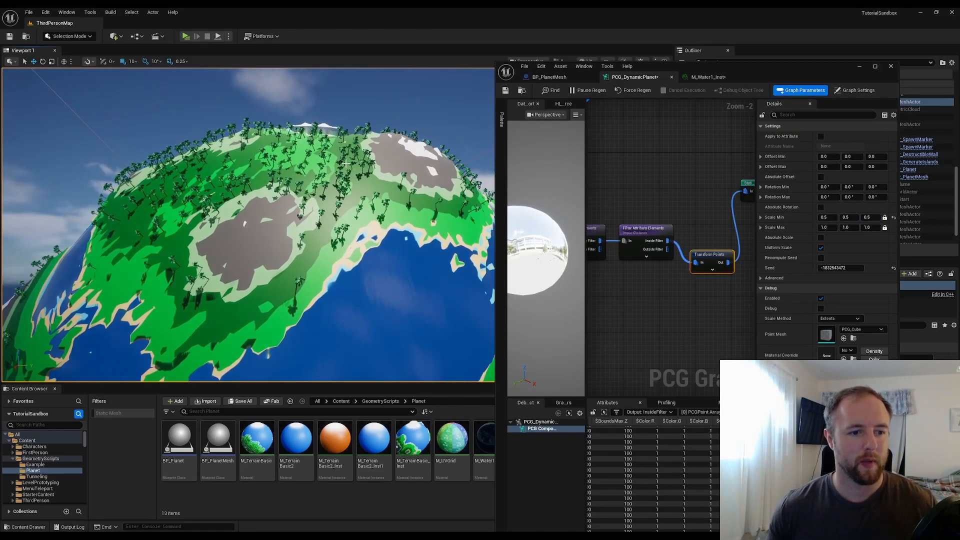
pyautogui.click(825, 228)
pyautogui.write('1.3')
pyautogui.press('Tab')
pyautogui.press('Tab')
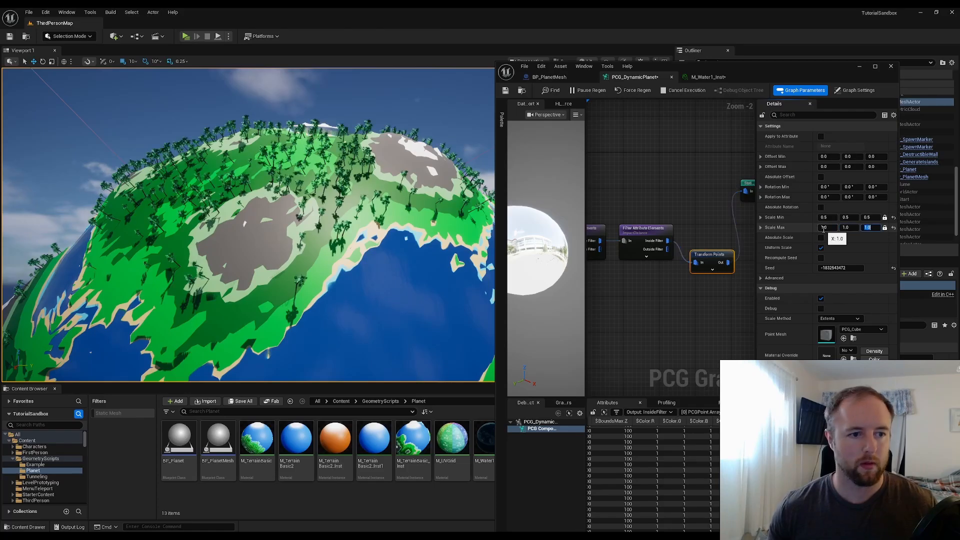
pyautogui.click(831, 227)
pyautogui.write('1.3')
pyautogui.press('Return')
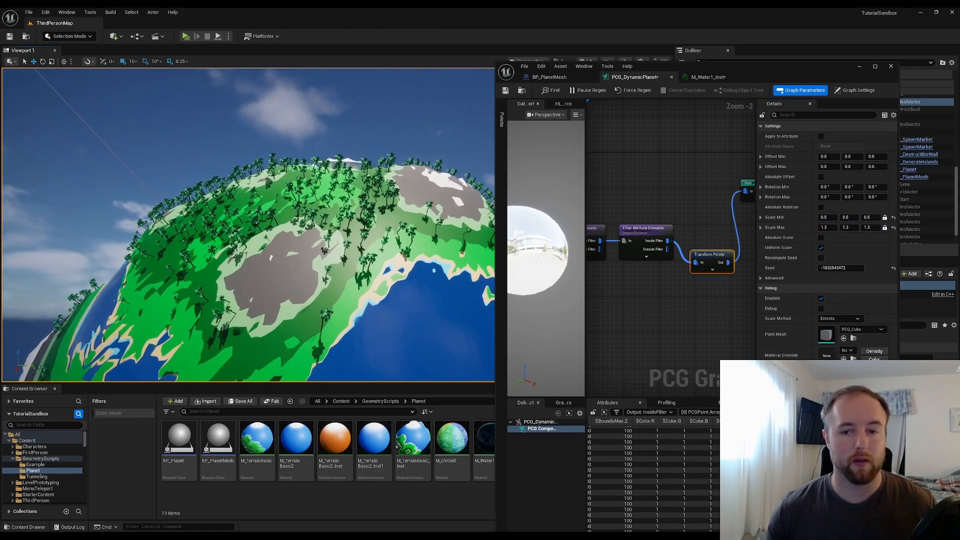
# Set the Transform Points Rotation Max to 5, 5 and 360 degrees to tilt and spin the trees randomly
pyautogui.click(828, 197)
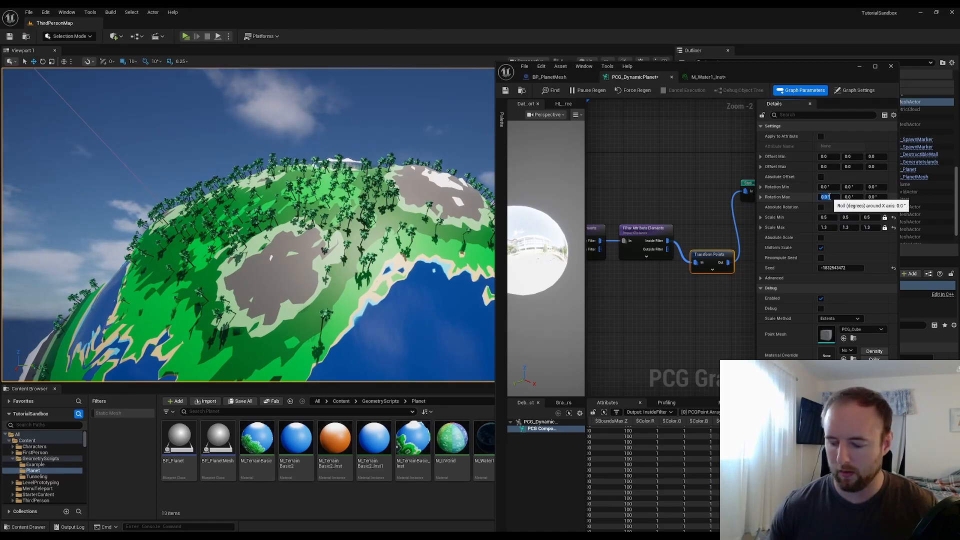
pyautogui.write('360')
pyautogui.press('Return')
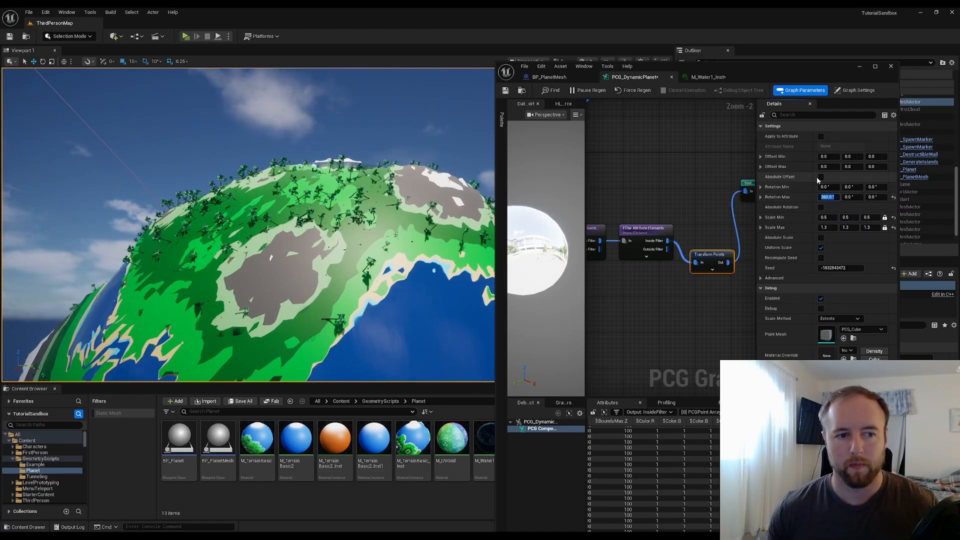
pyautogui.click(873, 197)
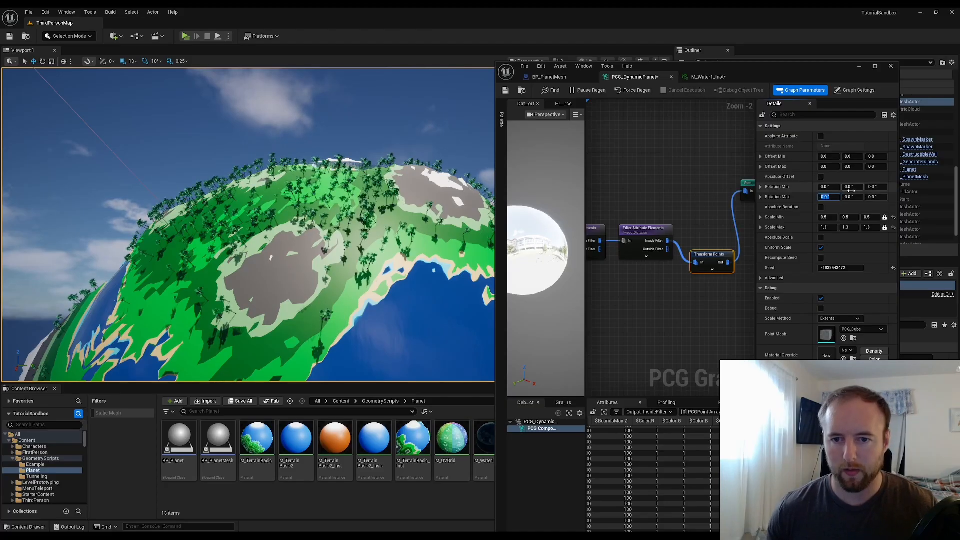
pyautogui.write('360')
pyautogui.press('Return')
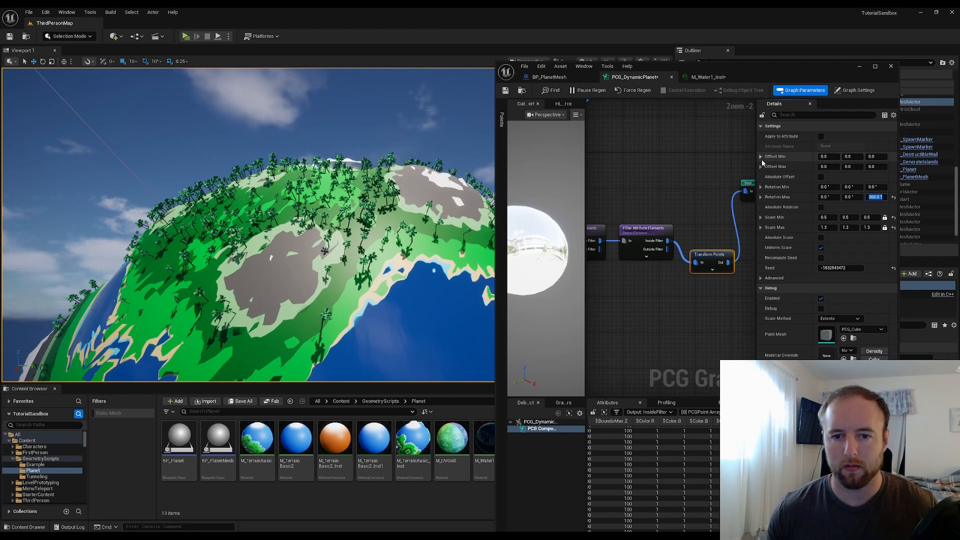
pyautogui.click(826, 197)
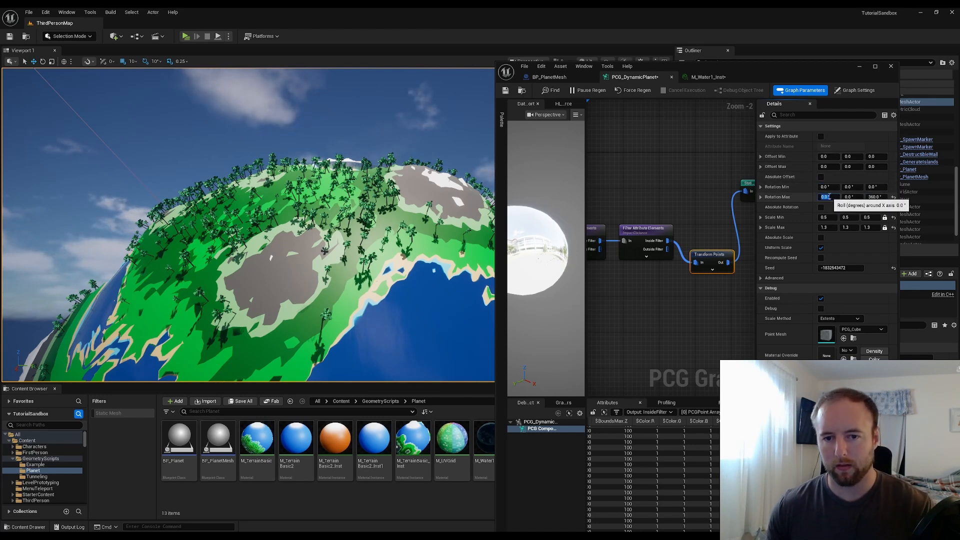
pyautogui.write('5')
pyautogui.click(849, 197)
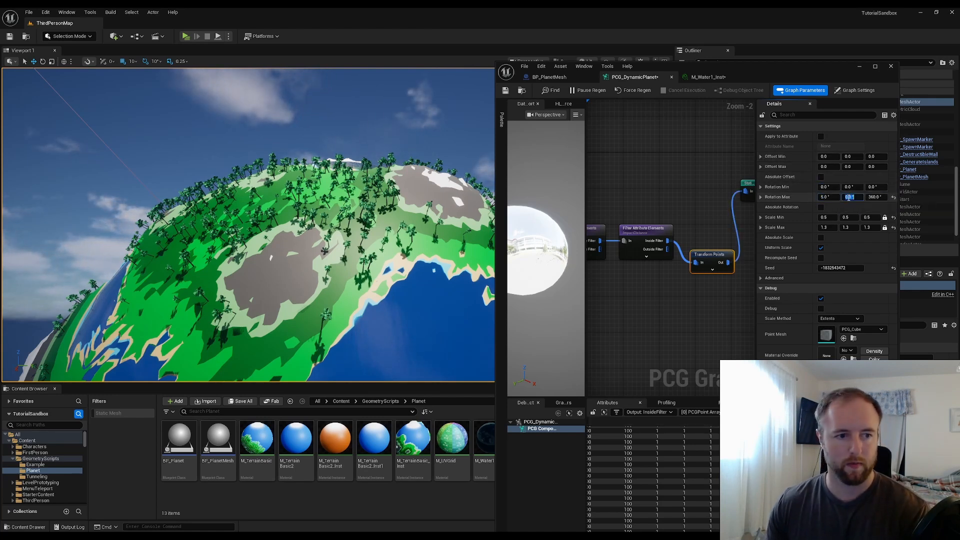
pyautogui.write('5')
pyautogui.press('Return')
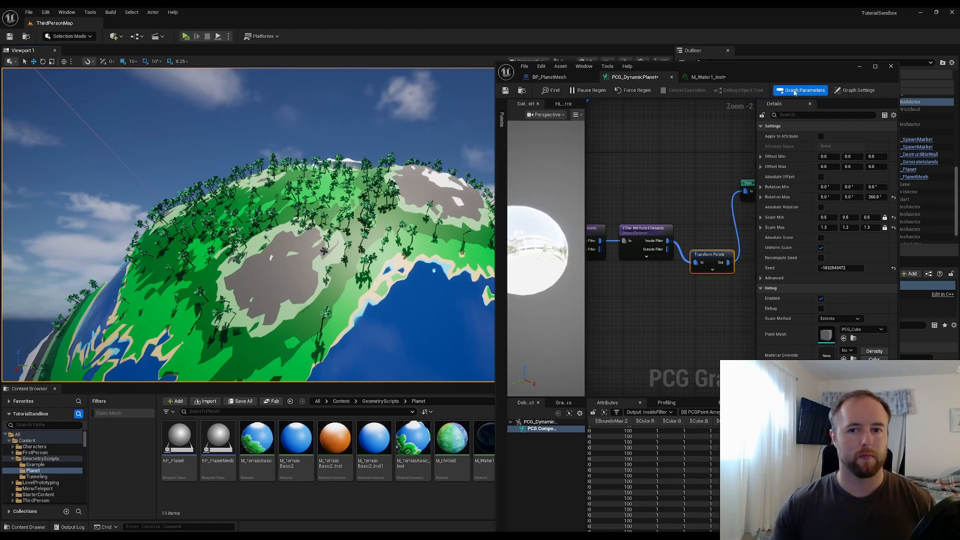
# Minimize the PCG editor window and enlarge the level viewport by collapsing the content browser
pyautogui.click(859, 66)
pyautogui.moveTo(511, 171); pyautogui.dragTo(475, 169, button='right')
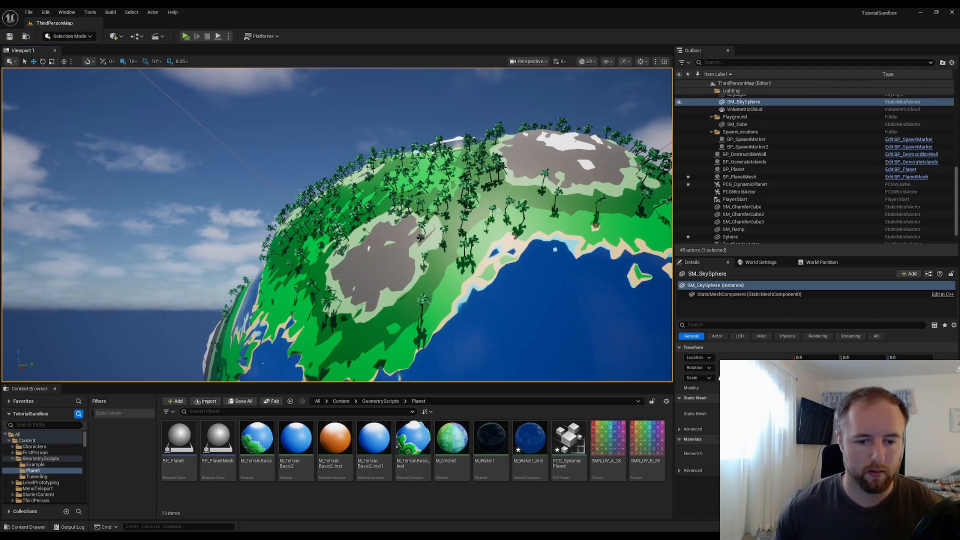
pyautogui.moveTo(634, 383); pyautogui.dragTo(634, 481)
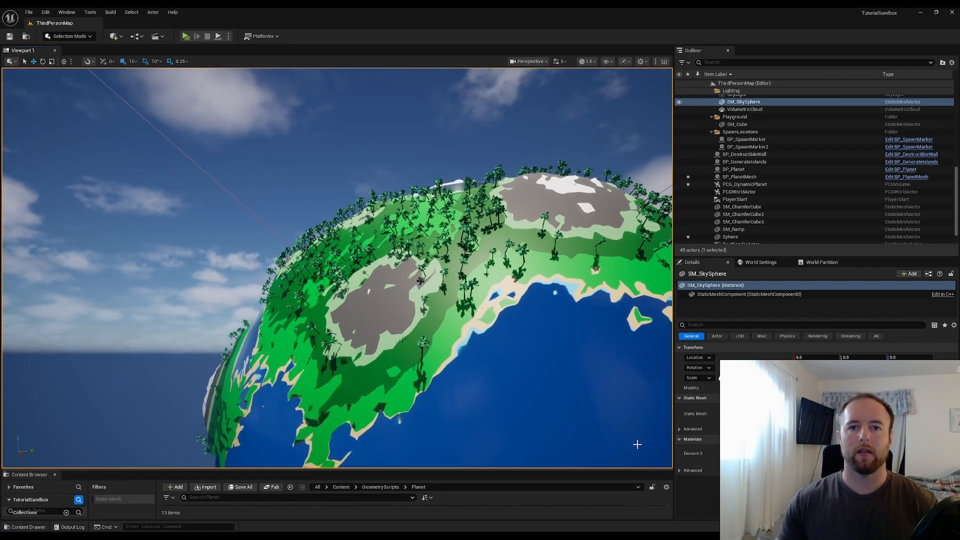